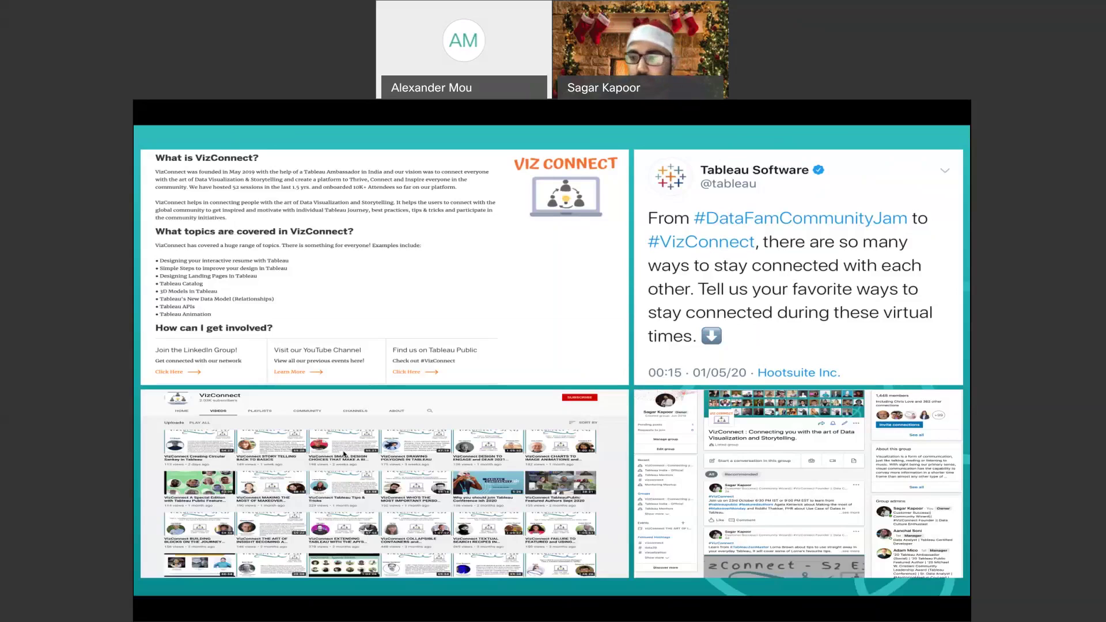
{"action": "key", "text": "Right"}
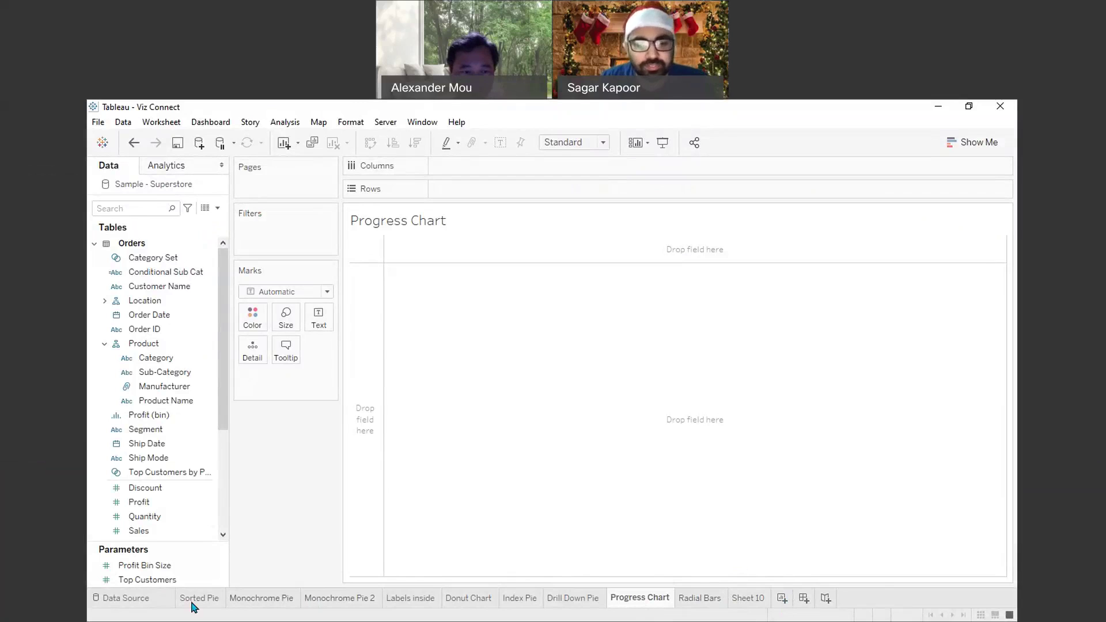
- Open the Sorted Pie worksheet to view the finished example chart
{"action": "mouse_move", "coordinate": [194, 606]}
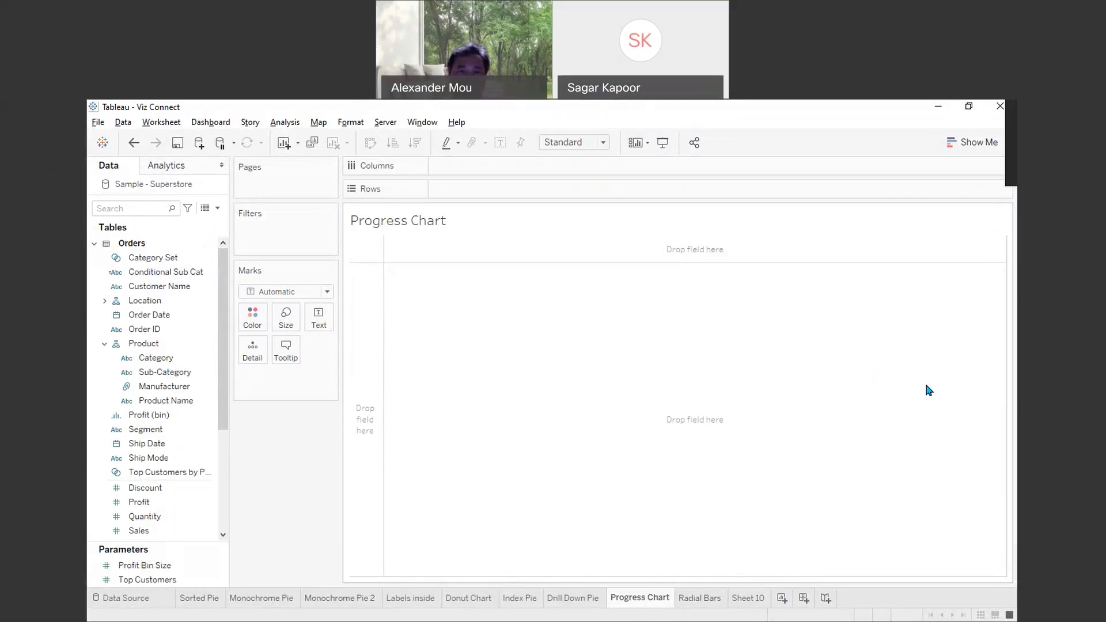
{"action": "left_click", "coordinate": [196, 600]}
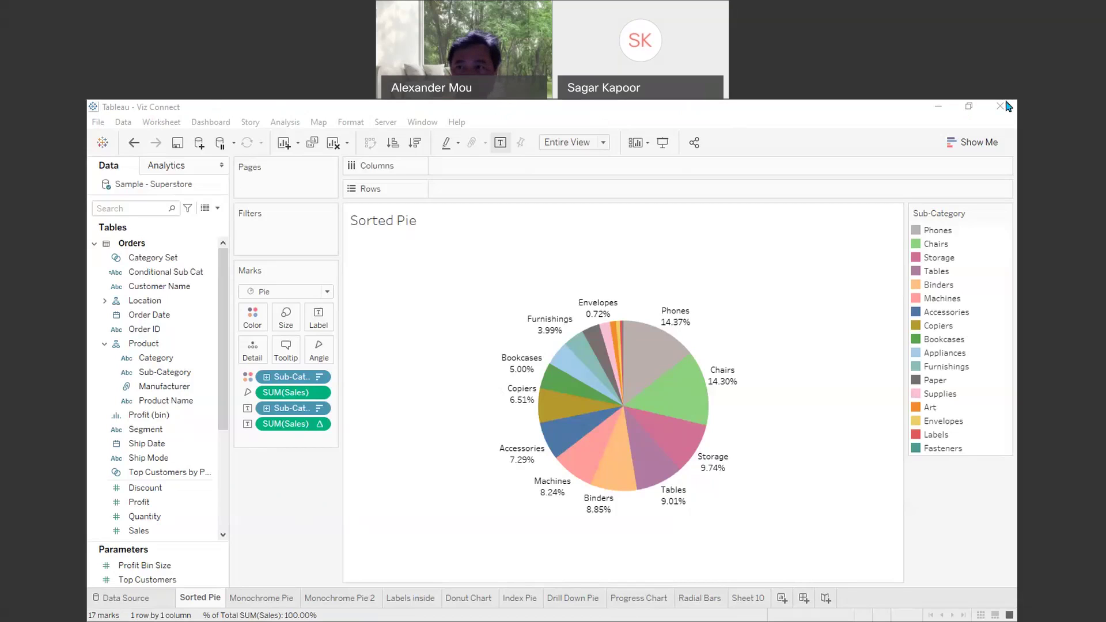
{"action": "left_click", "coordinate": [995, 358]}
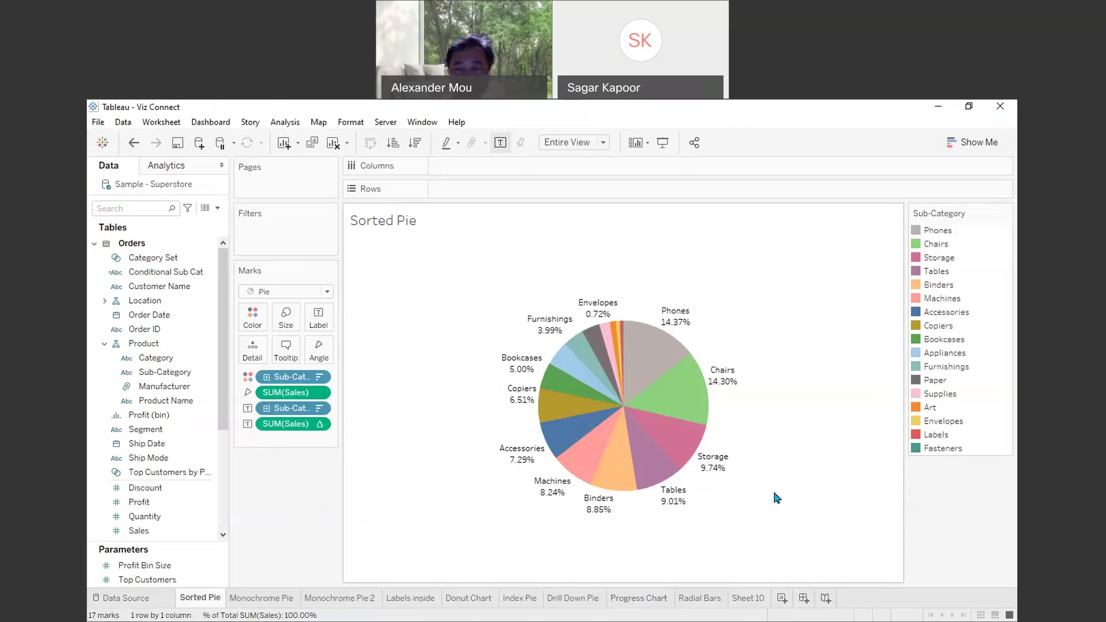
- Create a new blank worksheet and set its mark type to Pie
{"action": "left_click", "coordinate": [755, 602]}
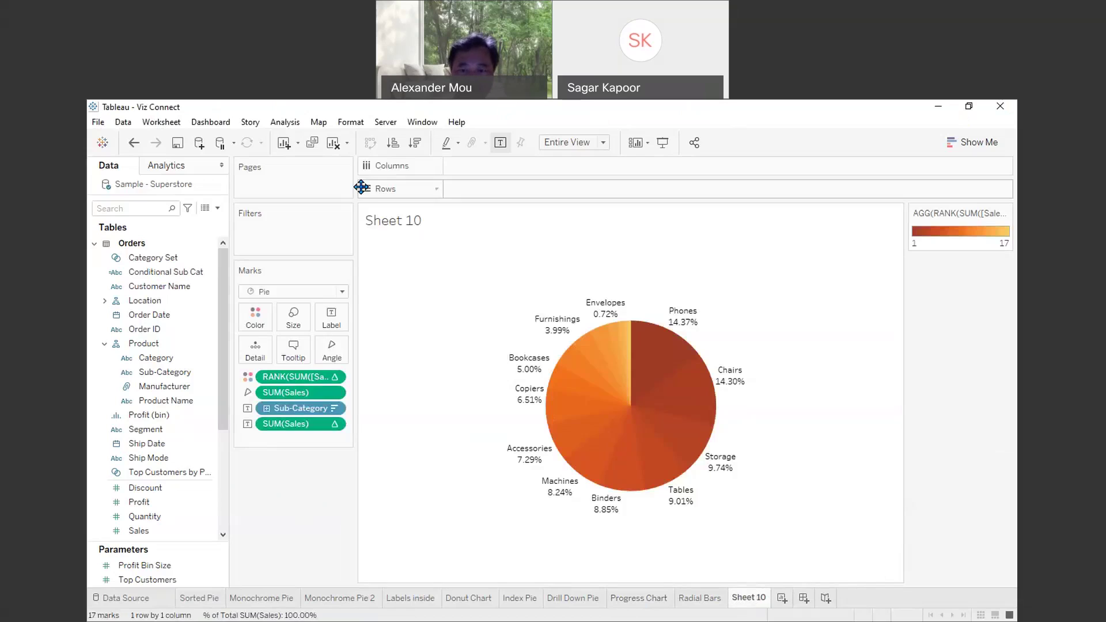
{"action": "left_click", "coordinate": [781, 601]}
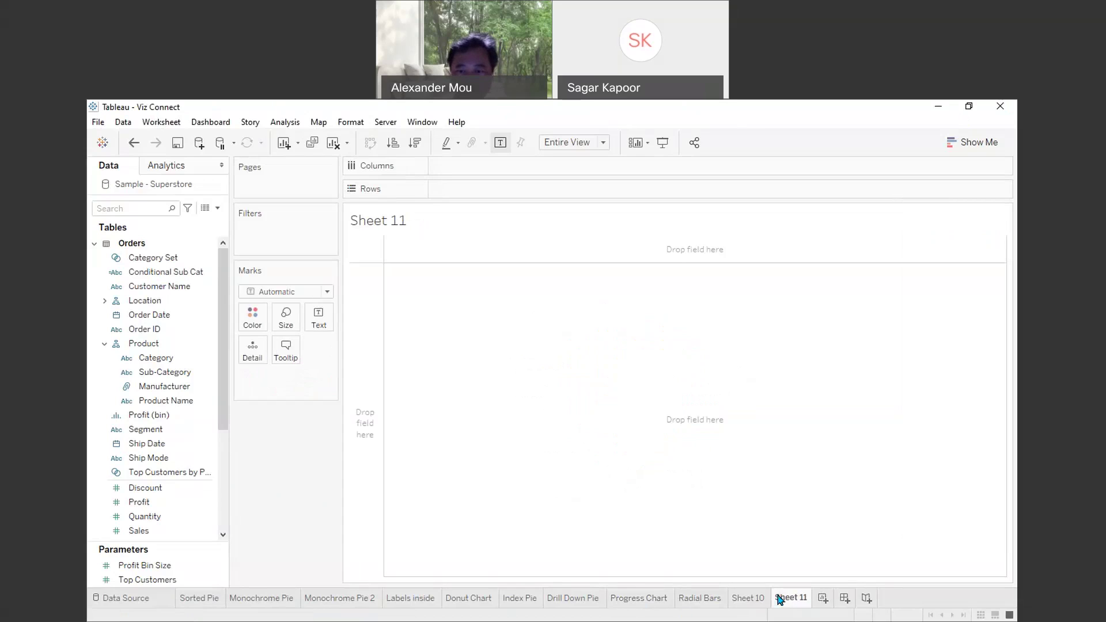
{"action": "left_click", "coordinate": [202, 262]}
{"action": "left_click", "coordinate": [176, 302]}
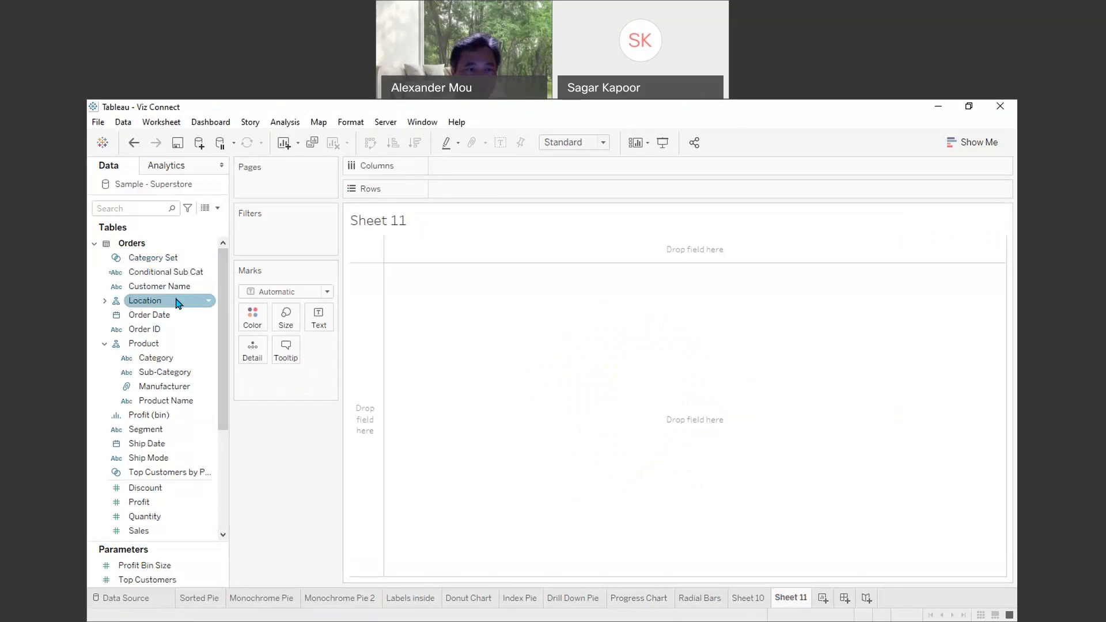
{"action": "left_click", "coordinate": [265, 292]}
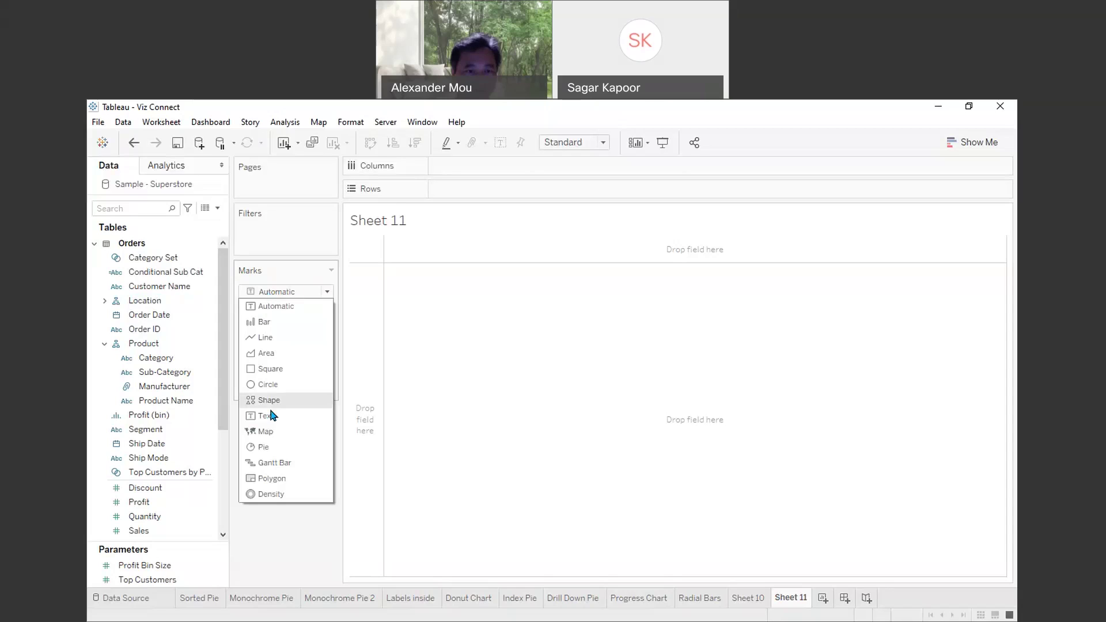
{"action": "left_click", "coordinate": [268, 447]}
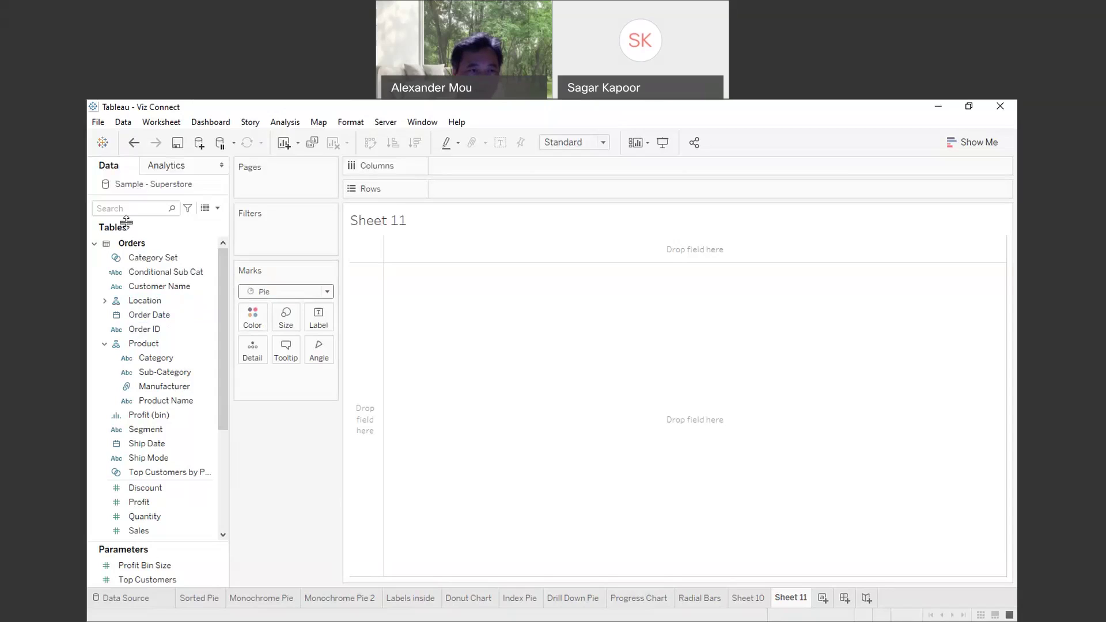
- Build the pie in Entire View with Sub-Category as the color and Sales as the slice angle
{"action": "left_click_drag", "start_coordinate": [167, 373], "coordinate": [253, 323]}
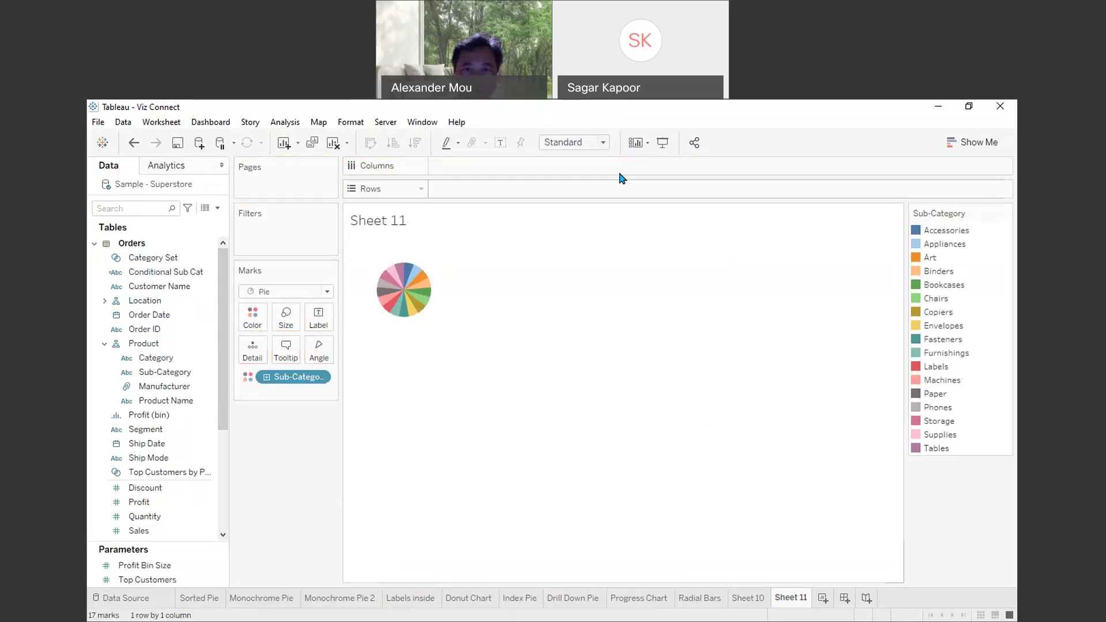
{"action": "left_click", "coordinate": [579, 145]}
{"action": "left_click", "coordinate": [579, 188]}
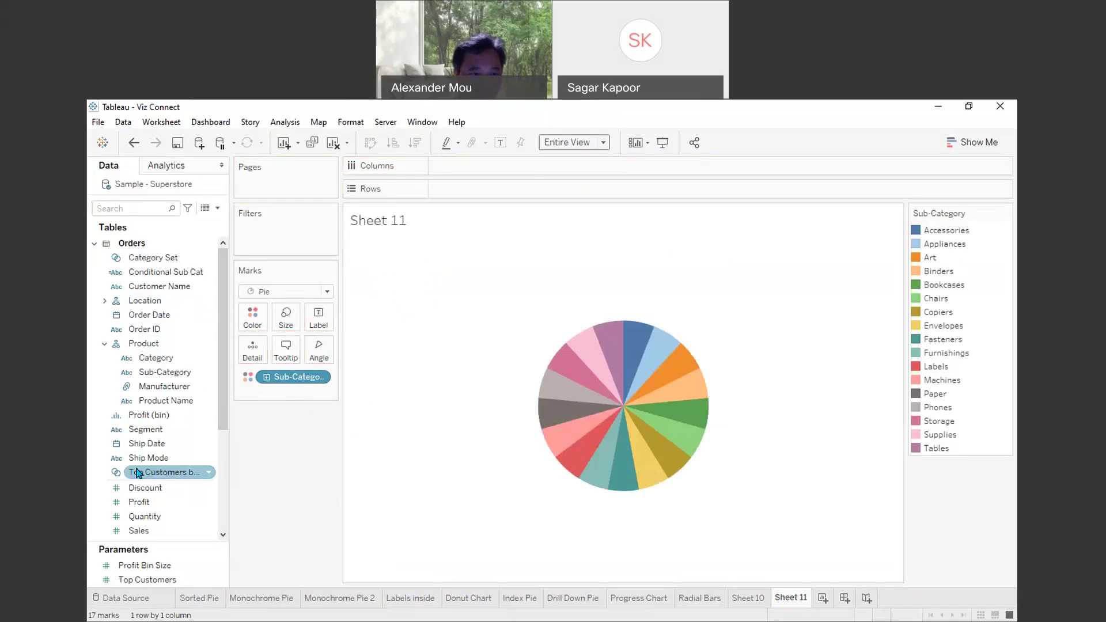
{"action": "left_click_drag", "start_coordinate": [139, 531], "coordinate": [317, 358]}
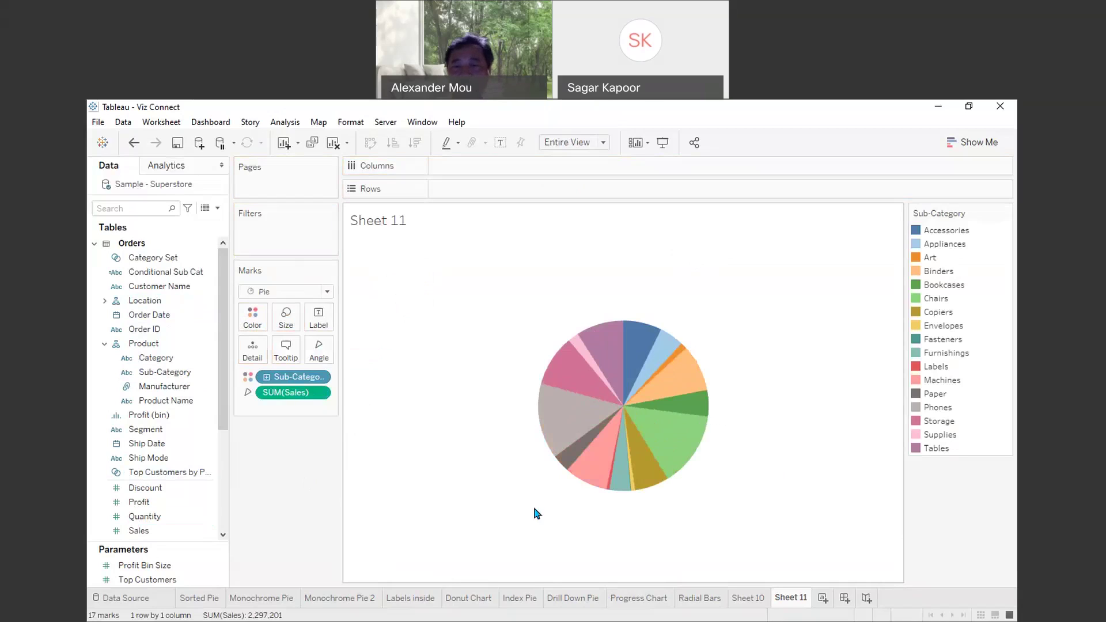
- Sort the Sub-Category slices by field in descending order of the sum of Sales
{"action": "mouse_move", "coordinate": [674, 454]}
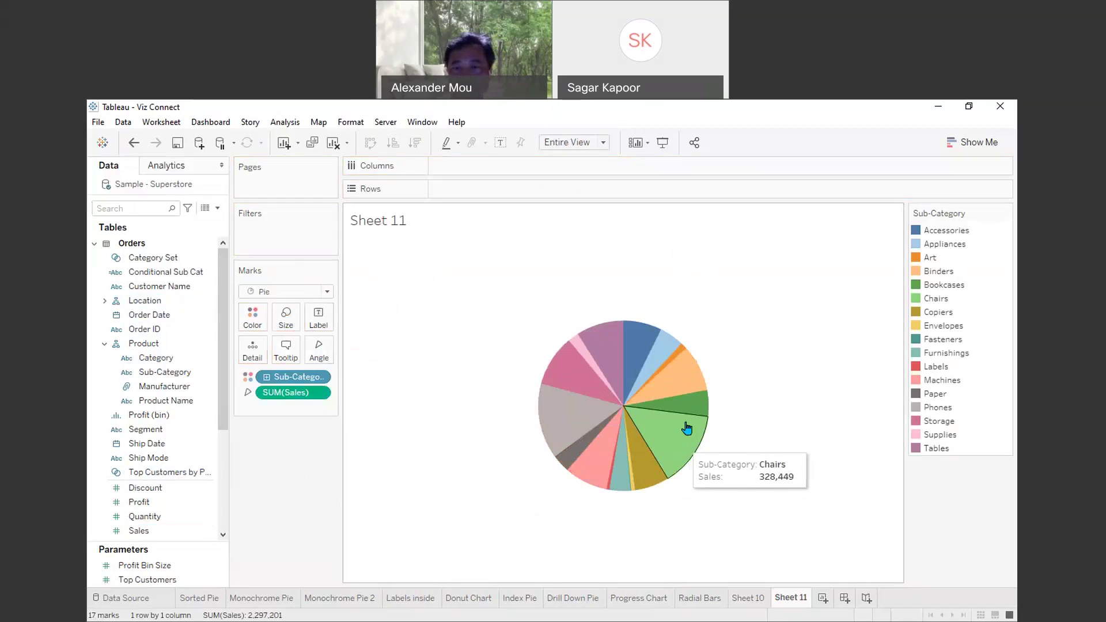
{"action": "mouse_move", "coordinate": [573, 420]}
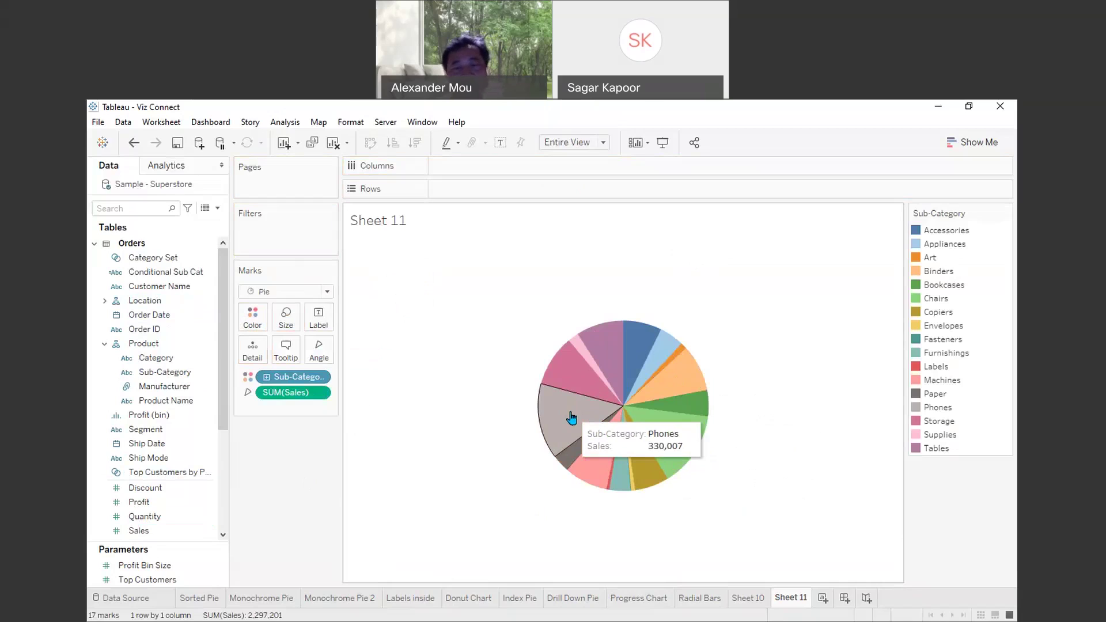
{"action": "right_click", "coordinate": [320, 378]}
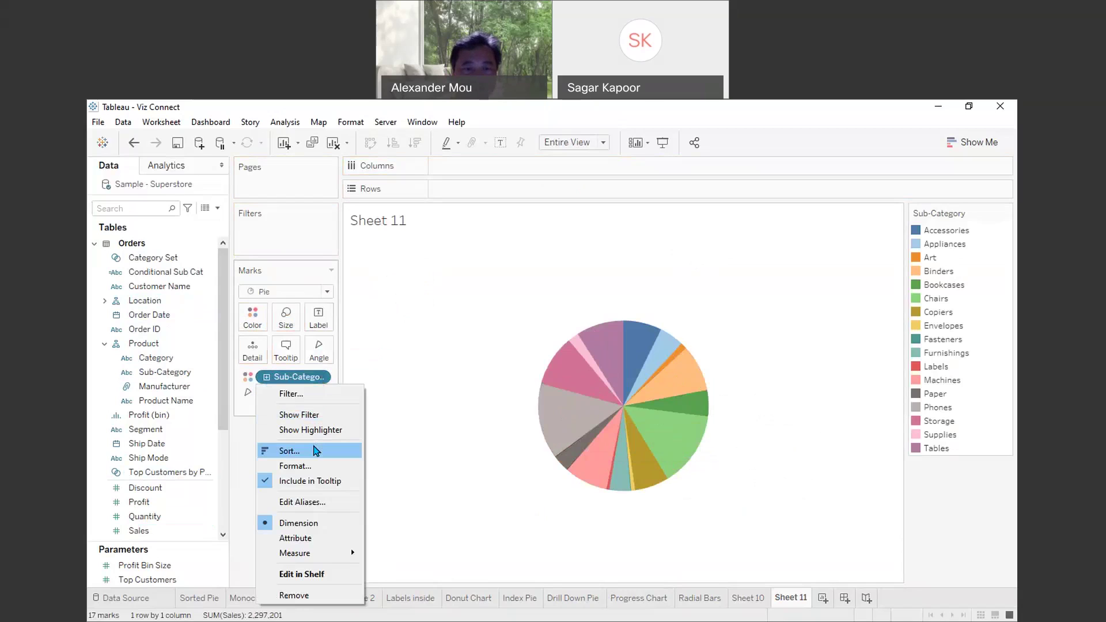
{"action": "left_click", "coordinate": [319, 450]}
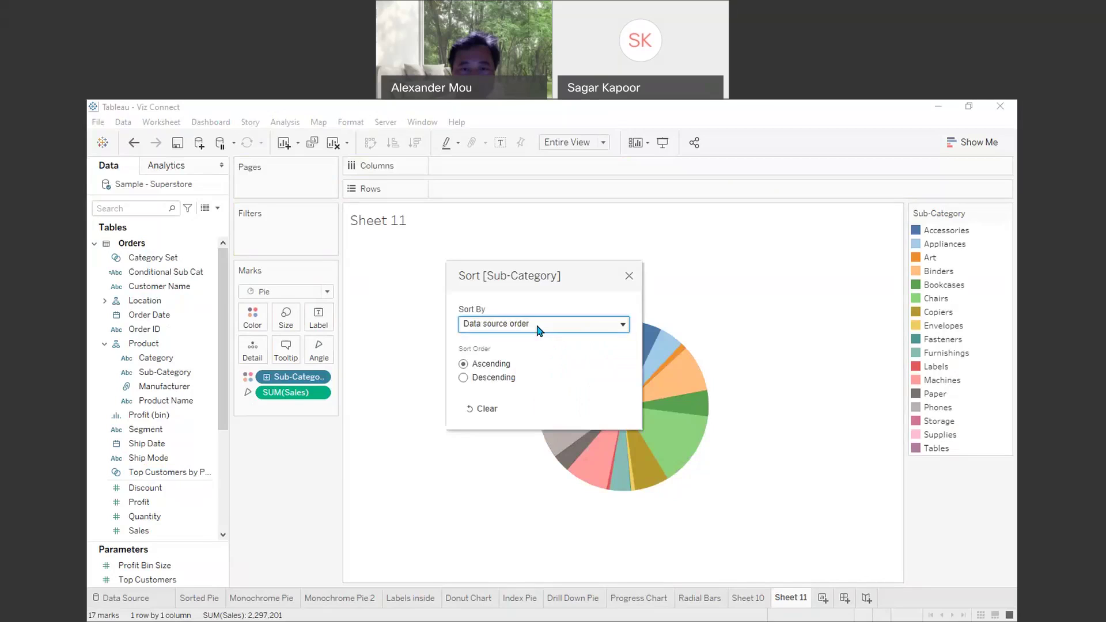
{"action": "left_click", "coordinate": [544, 325]}
{"action": "left_click", "coordinate": [489, 365]}
{"action": "left_click", "coordinate": [467, 377]}
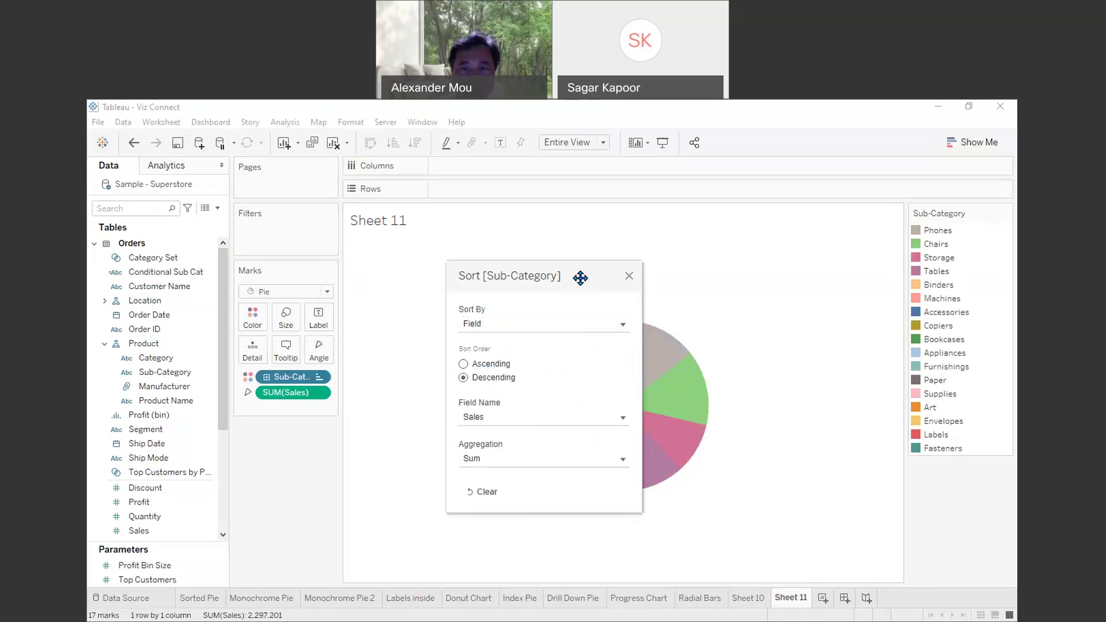
{"action": "left_click_drag", "start_coordinate": [579, 286], "coordinate": [371, 303]}
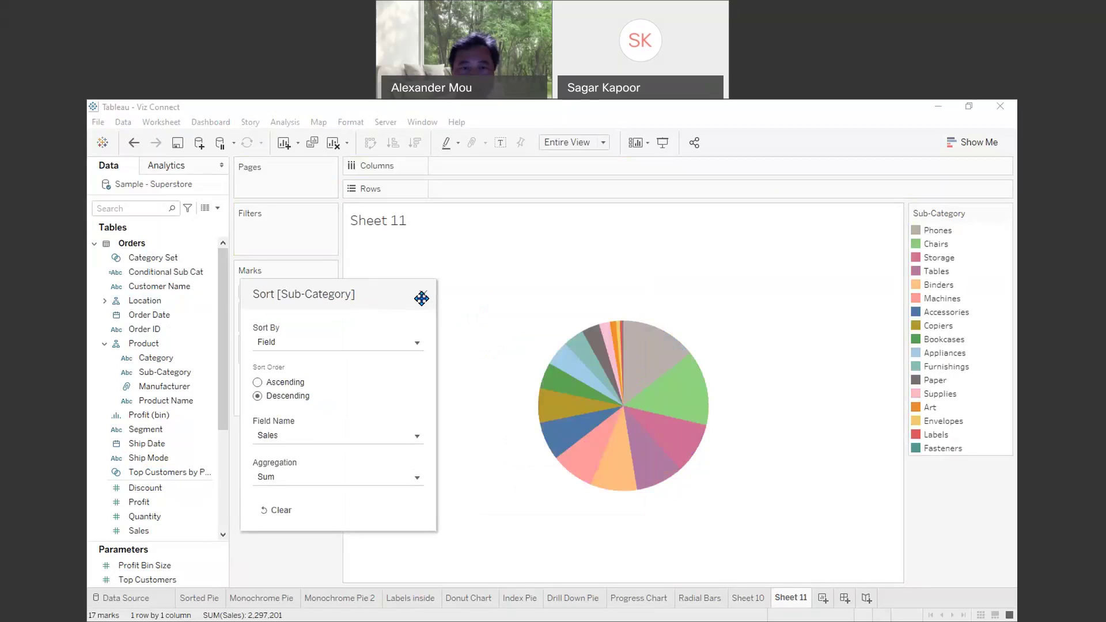
{"action": "left_click", "coordinate": [428, 294]}
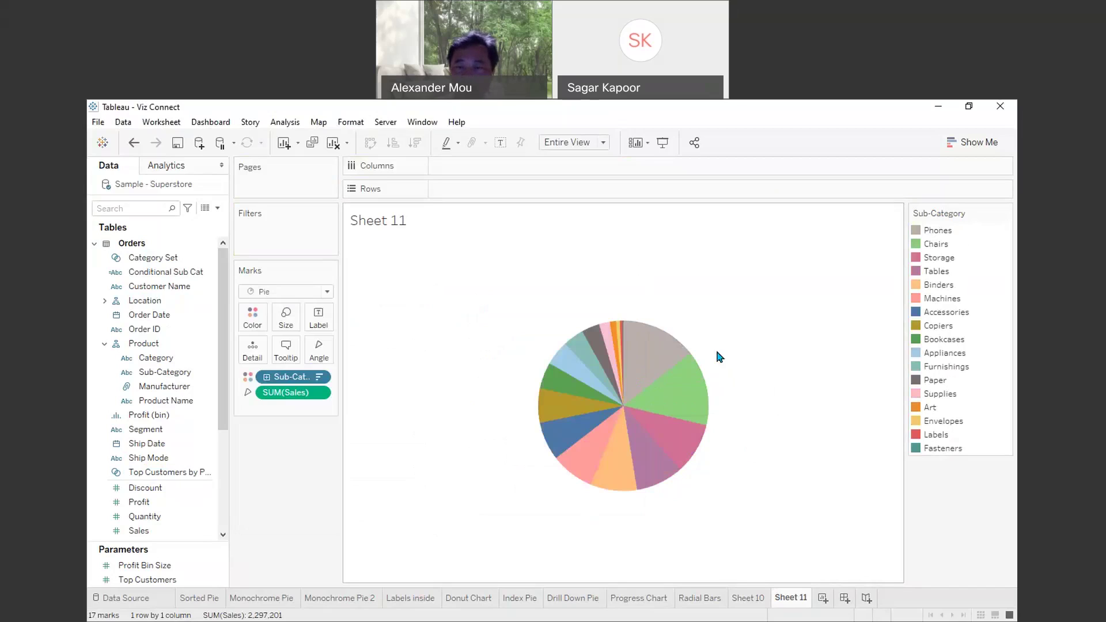
- Label the slices with Sub-Category and Sales, showing Sales as a Percent of Total quick table calculation
{"action": "mouse_move", "coordinate": [644, 370]}
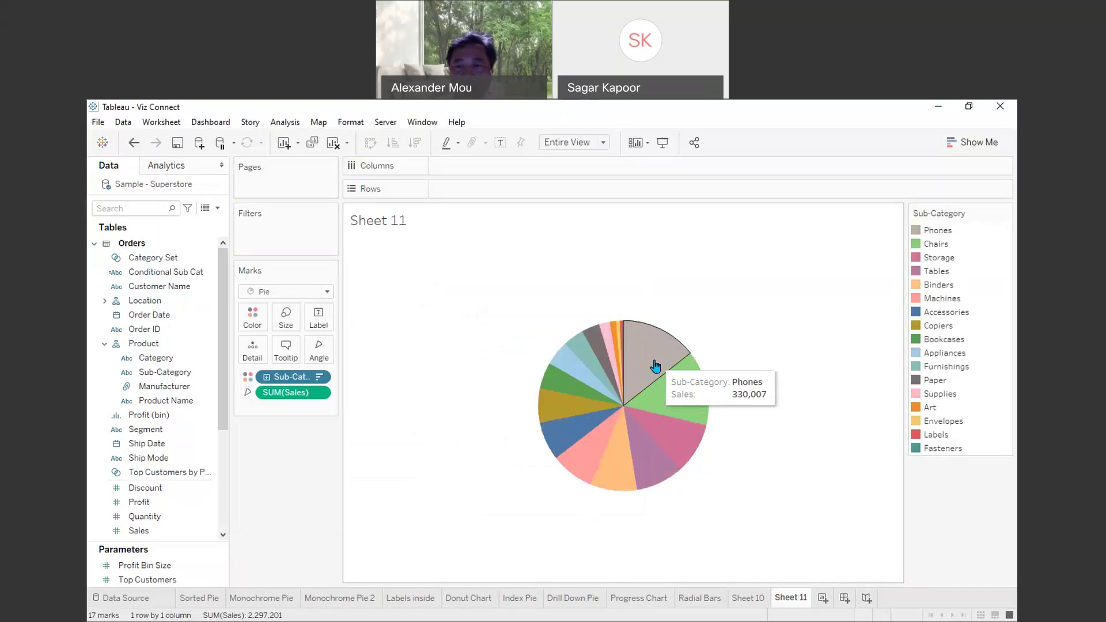
{"action": "mouse_move", "coordinate": [684, 407]}
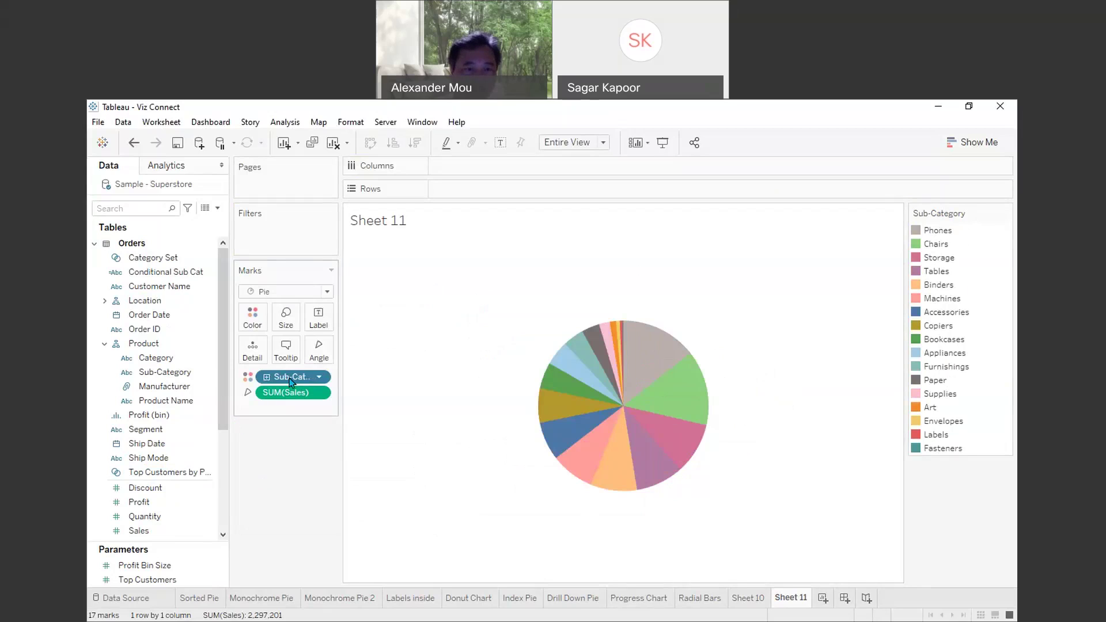
{"action": "left_click_drag", "start_coordinate": [287, 378], "coordinate": [319, 318]}
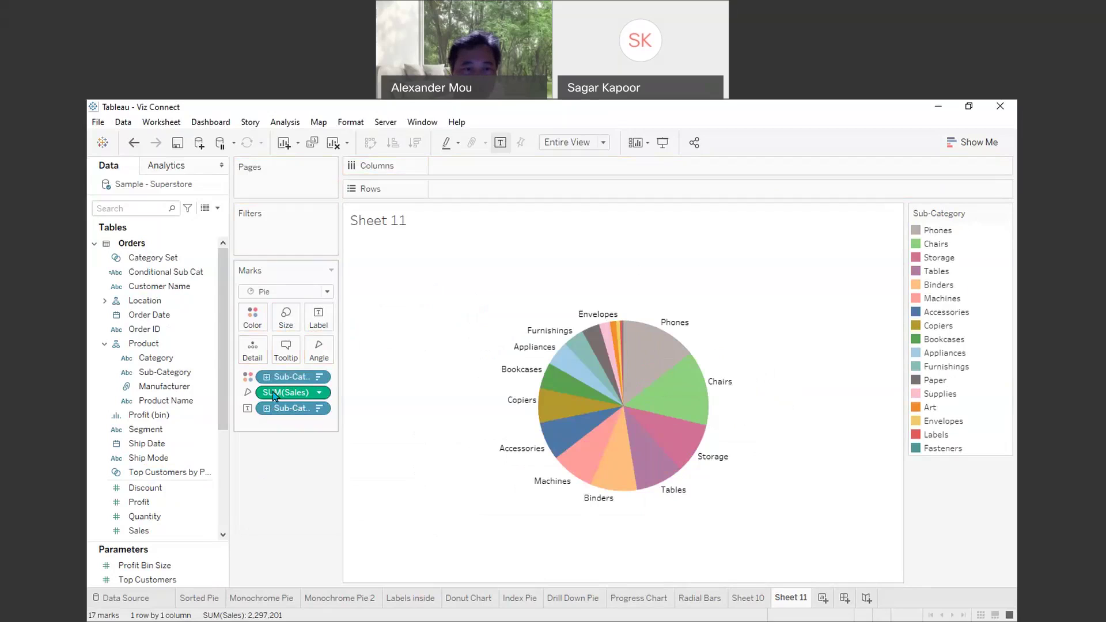
{"action": "left_click_drag", "start_coordinate": [275, 398], "coordinate": [320, 326]}
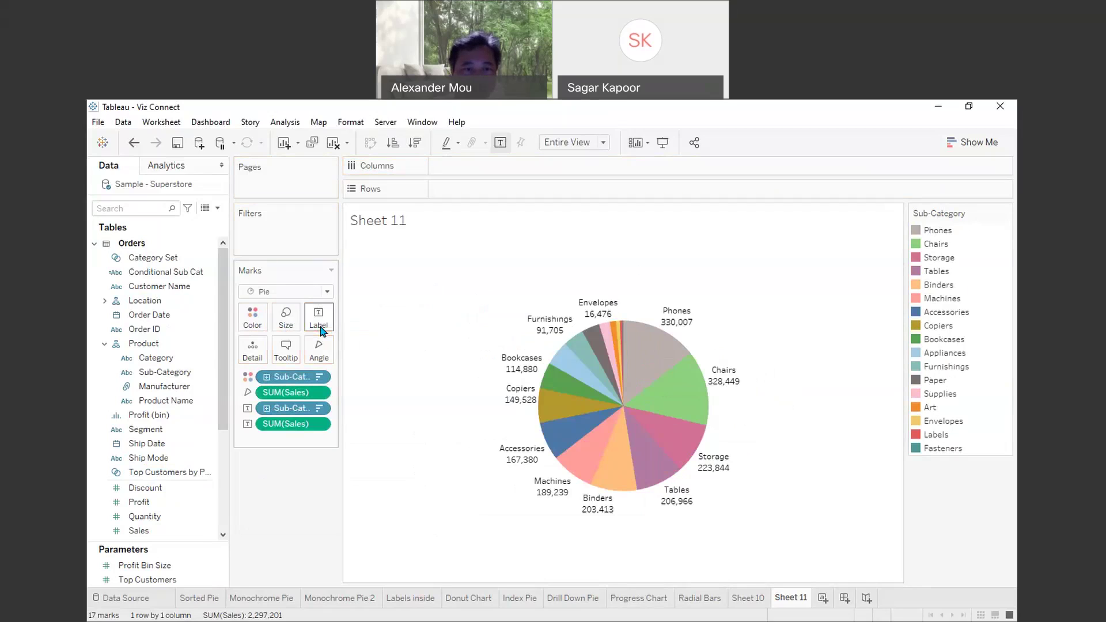
{"action": "left_click", "coordinate": [326, 424]}
{"action": "mouse_move", "coordinate": [352, 591]}
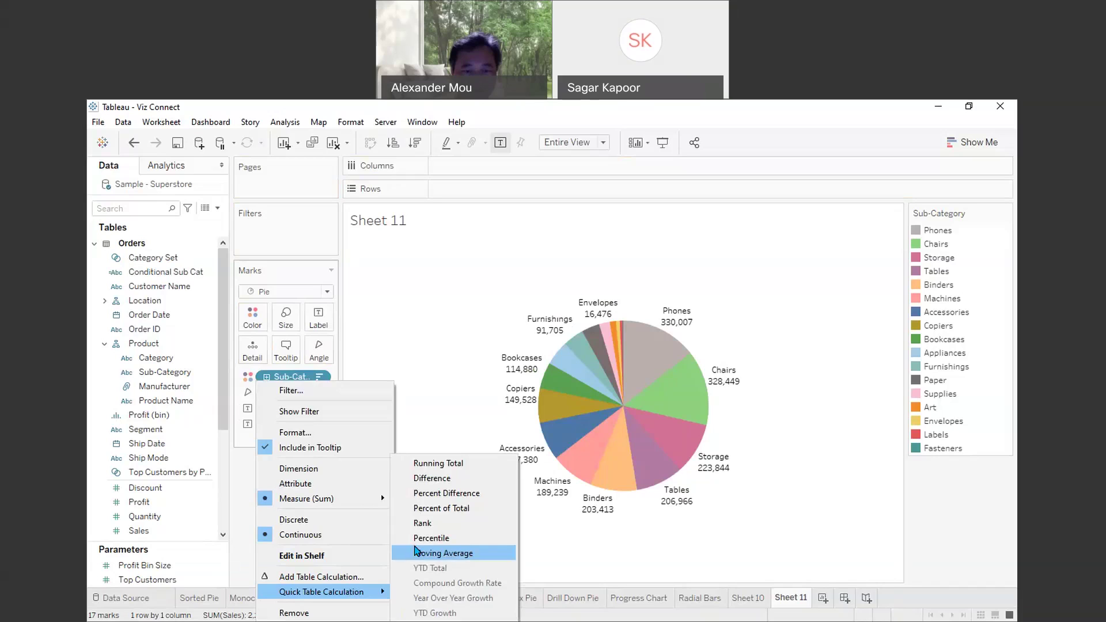
{"action": "left_click", "coordinate": [430, 509]}
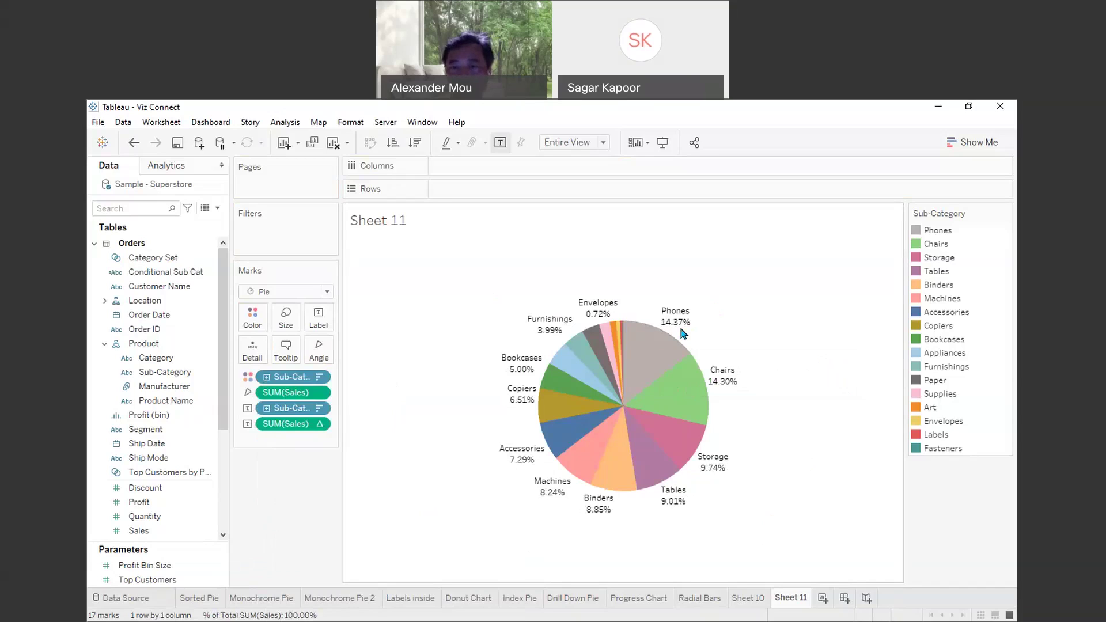
- Examine the slice labels and tooltips for each sub-category's share of total sales
{"action": "mouse_move", "coordinate": [738, 378]}
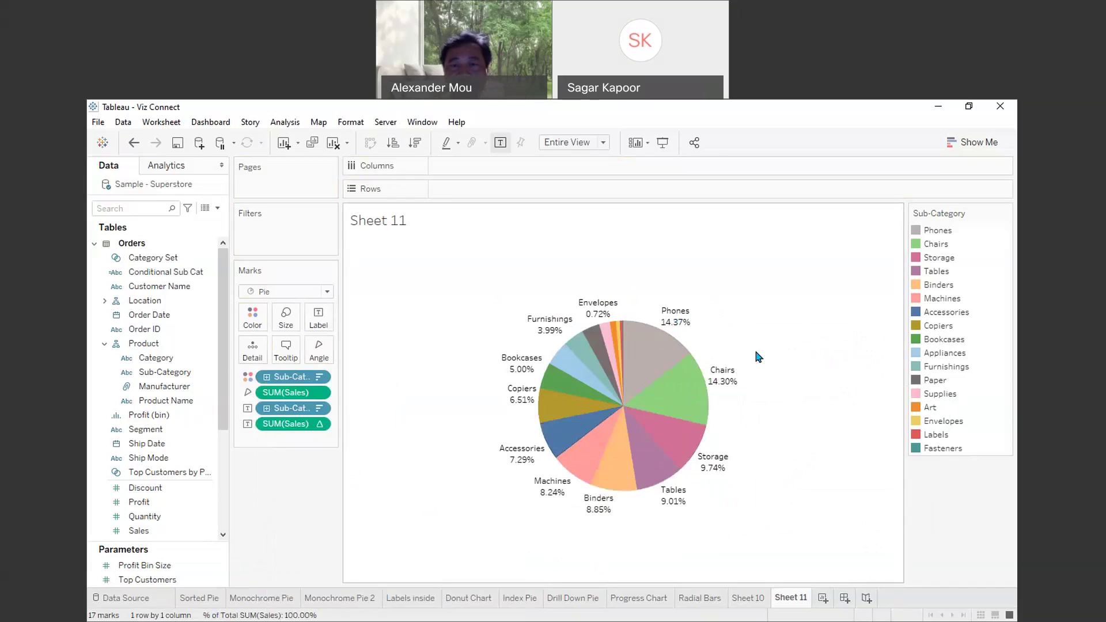
{"action": "mouse_move", "coordinate": [544, 395]}
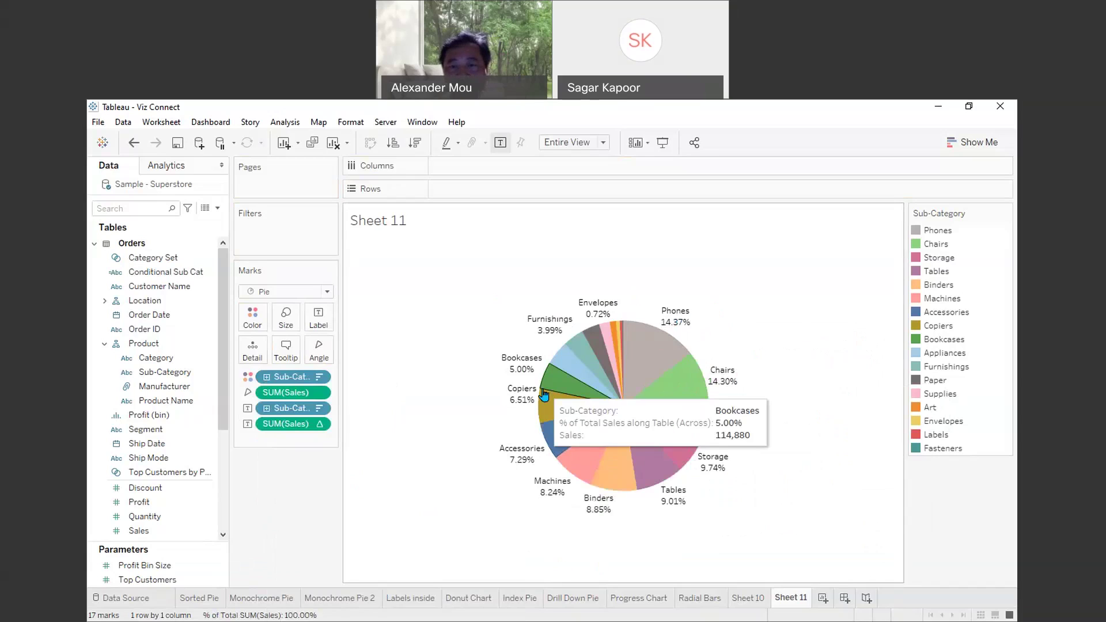
{"action": "mouse_move", "coordinate": [572, 356]}
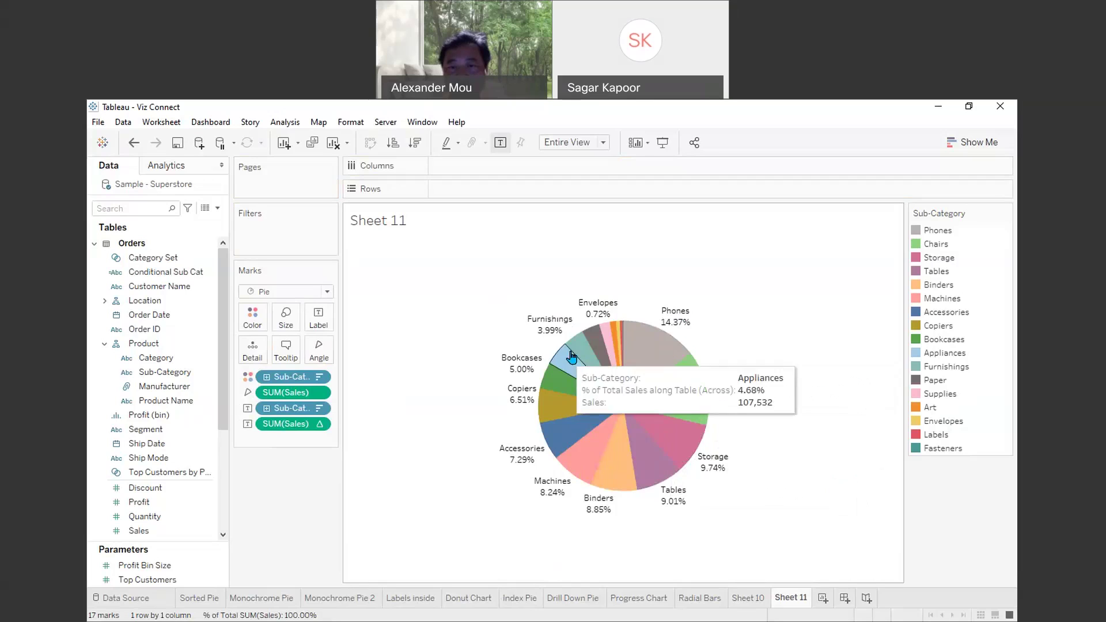
{"action": "mouse_move", "coordinate": [630, 458]}
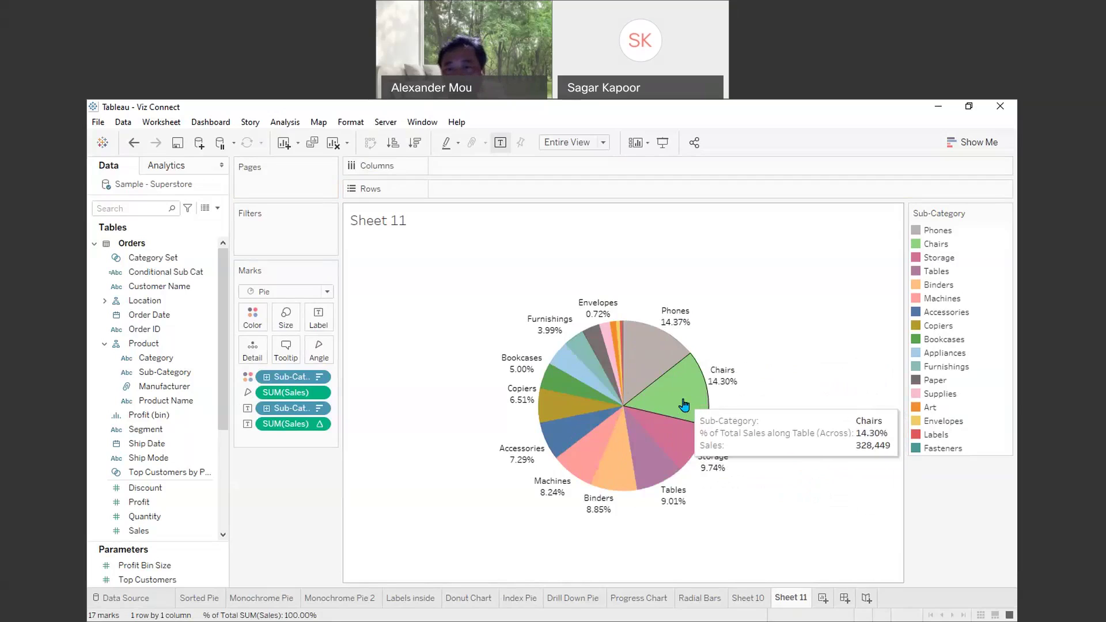
{"action": "mouse_move", "coordinate": [677, 447]}
{"action": "mouse_move", "coordinate": [651, 474]}
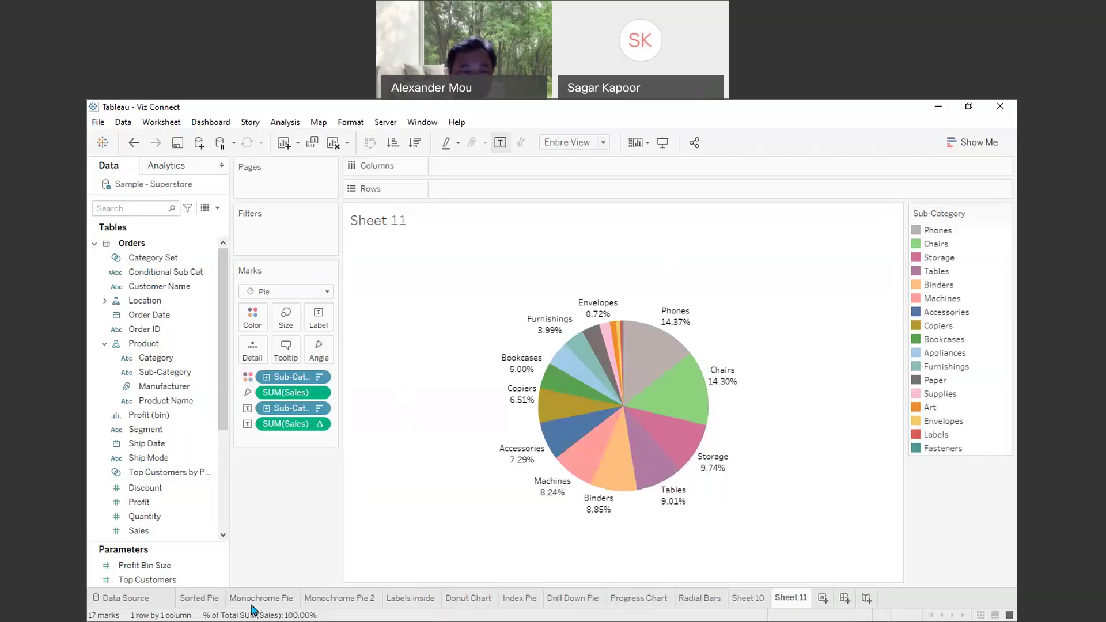
- On the Monochrome Pie worksheet, remove the sales RANK calculation from the color encoding
{"action": "mouse_move", "coordinate": [242, 602]}
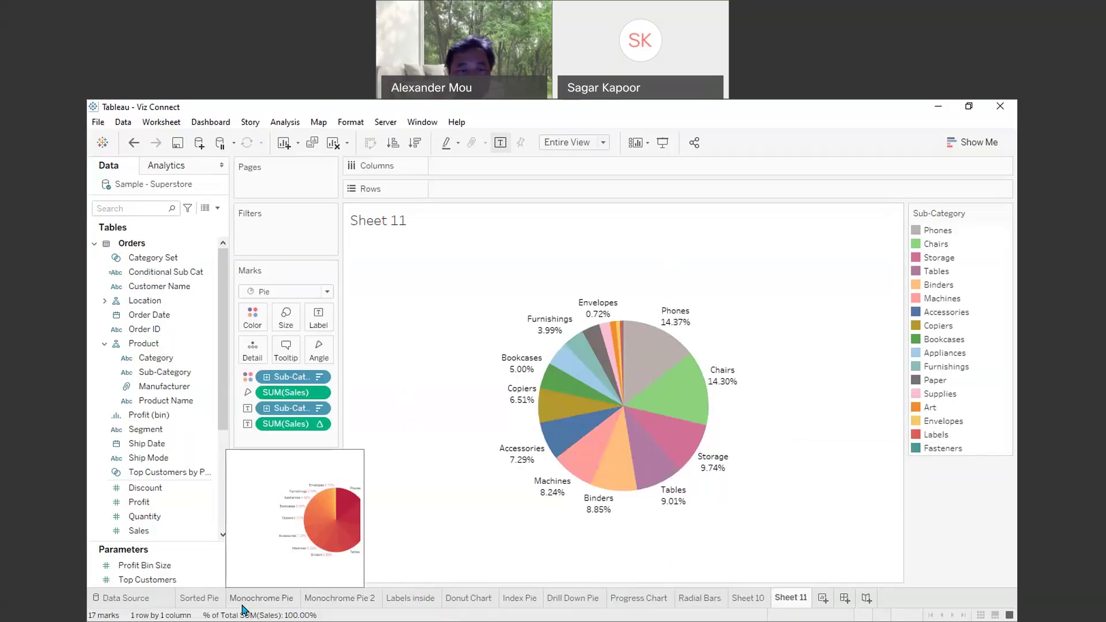
{"action": "left_click", "coordinate": [246, 602]}
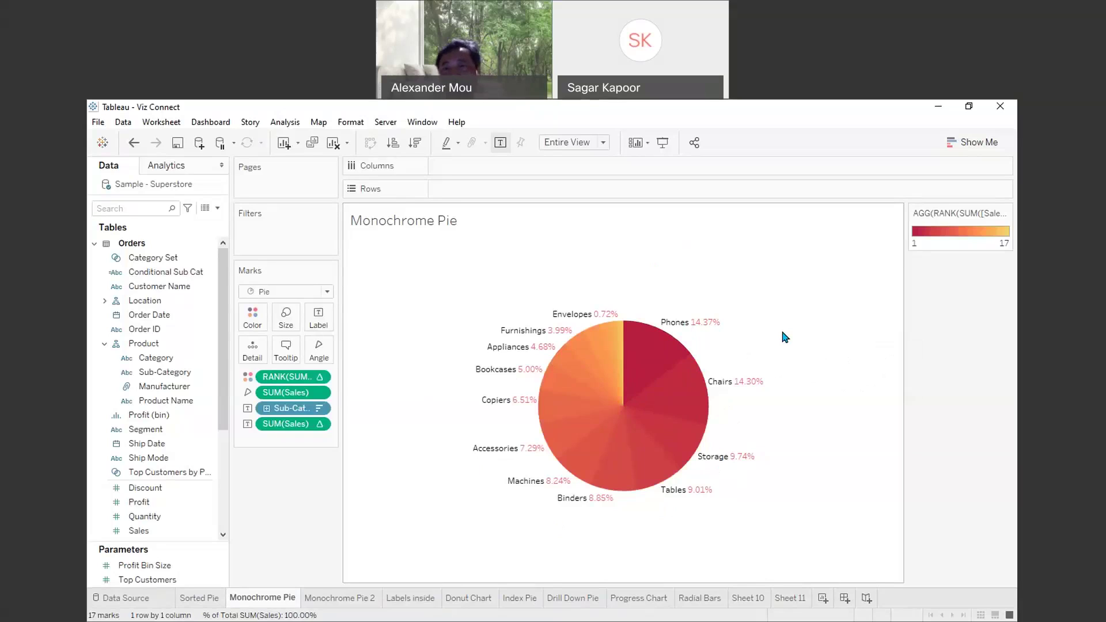
{"action": "mouse_move", "coordinate": [657, 450]}
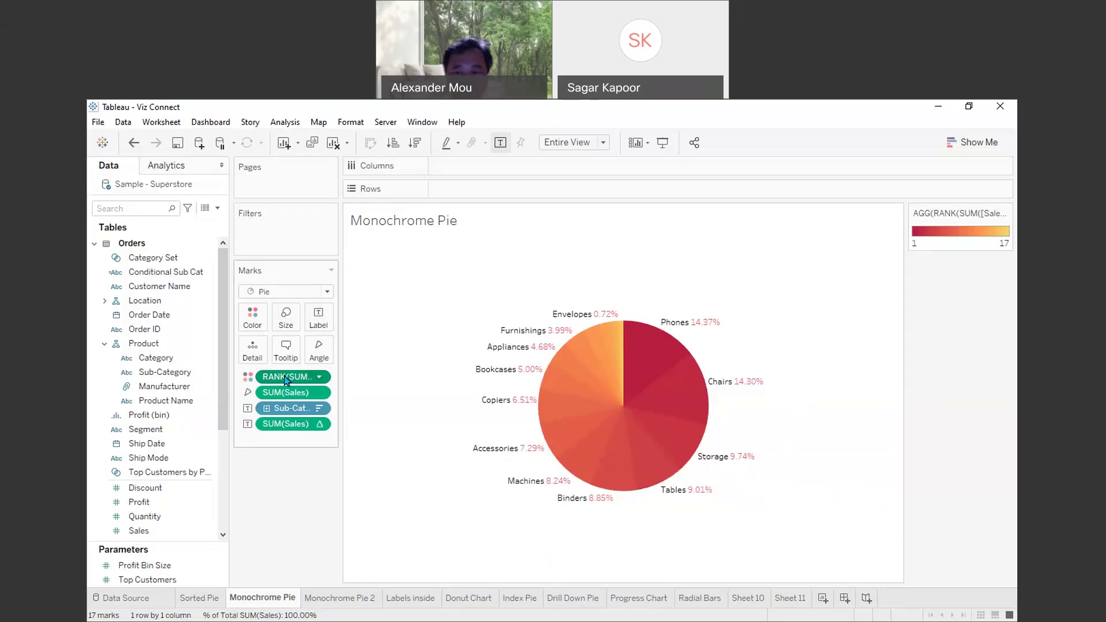
{"action": "left_click_drag", "start_coordinate": [286, 380], "coordinate": [275, 488]}
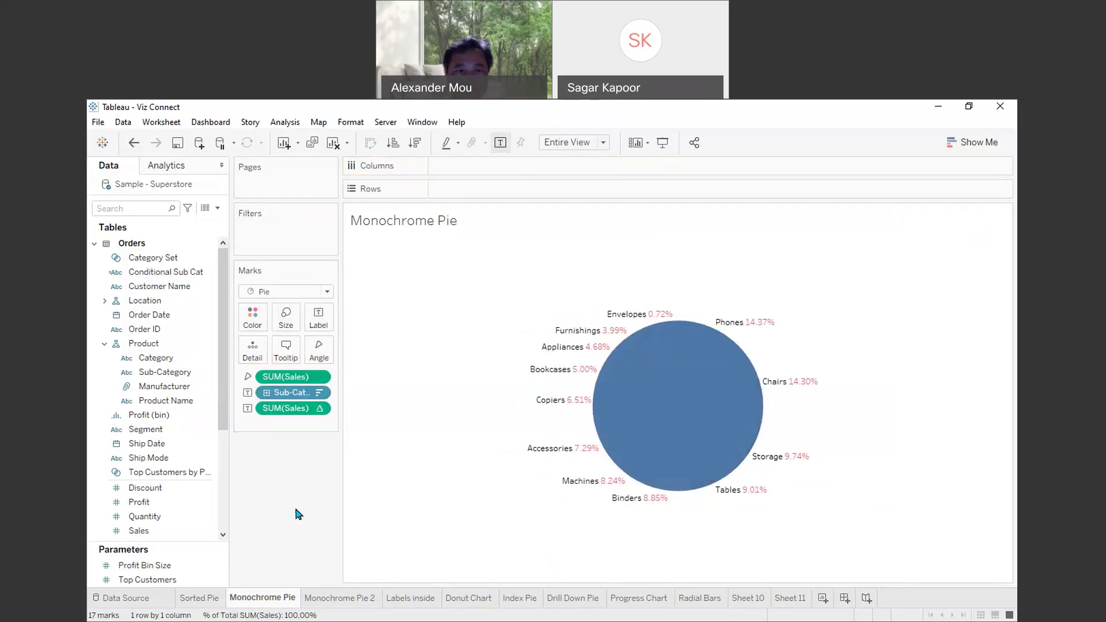
{"action": "mouse_move", "coordinate": [683, 427]}
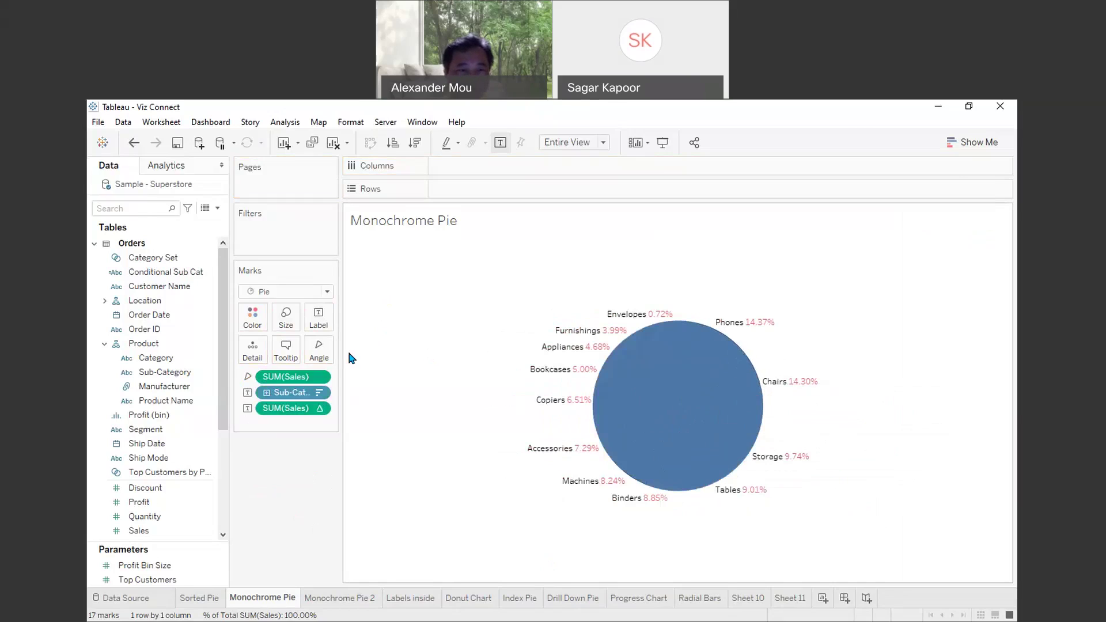
{"action": "left_click_drag", "start_coordinate": [289, 382], "coordinate": [264, 327]}
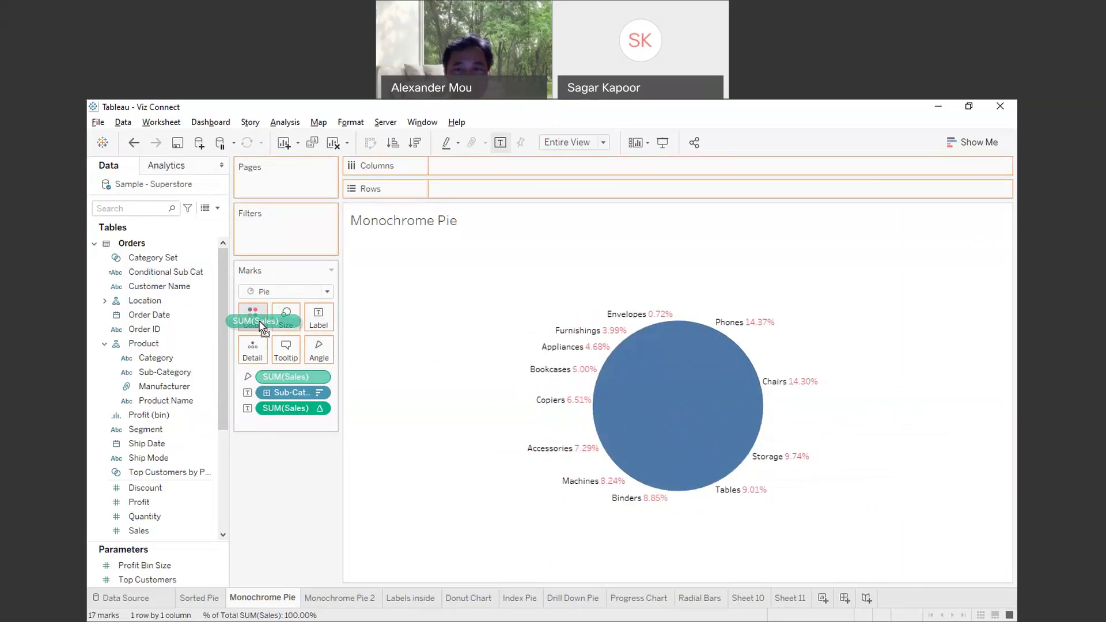
{"action": "left_click_drag", "start_coordinate": [263, 327], "coordinate": [261, 328]}
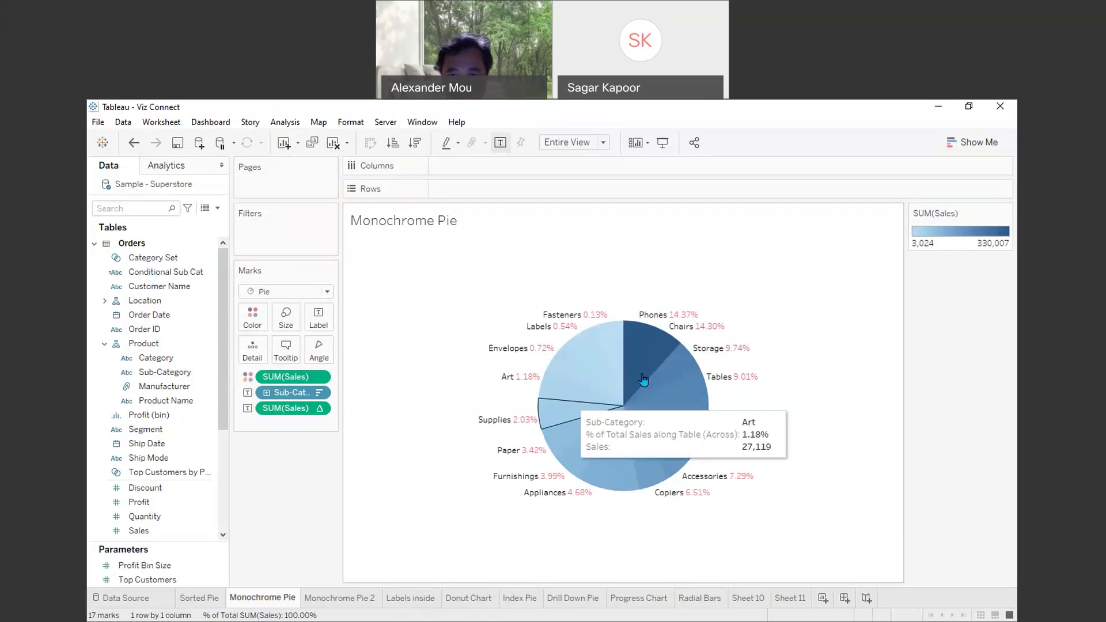
{"action": "mouse_move", "coordinate": [665, 355]}
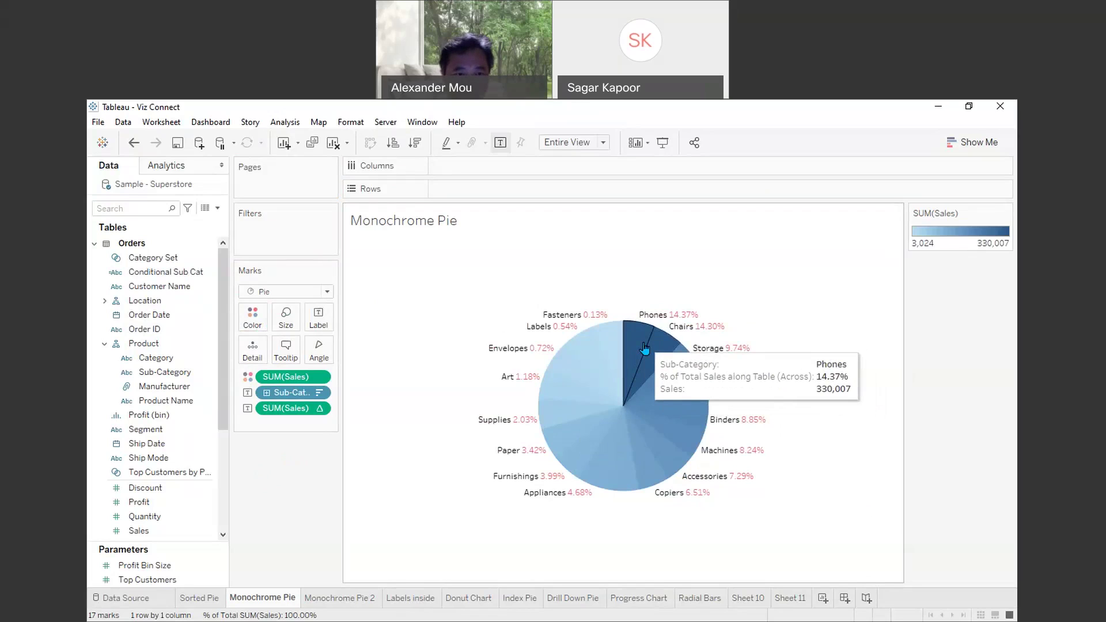
{"action": "left_click", "coordinate": [134, 144]}
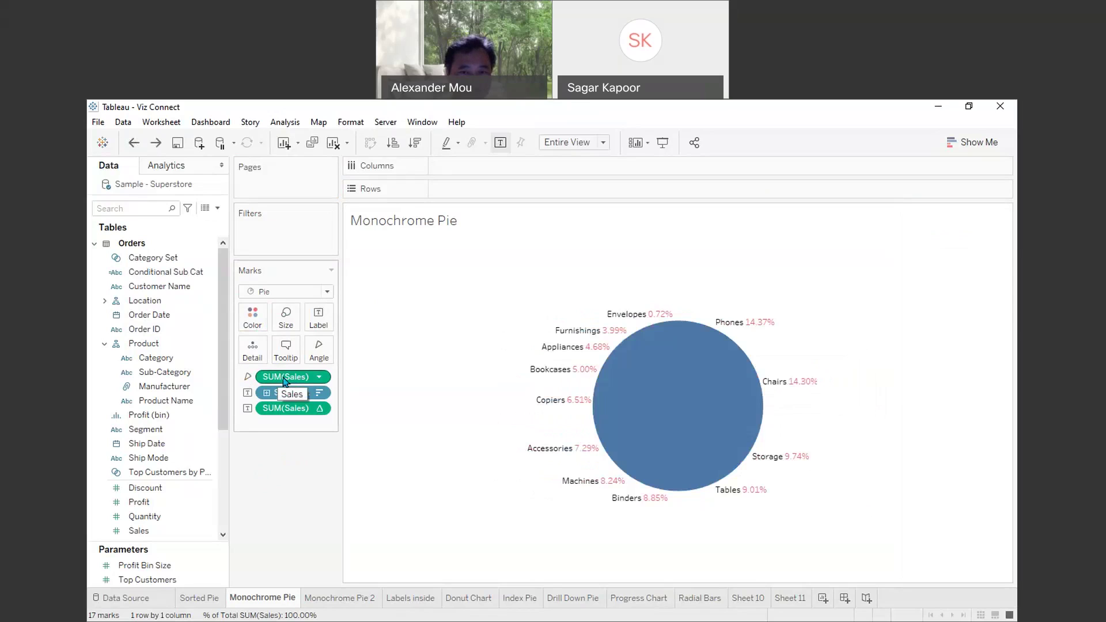
- Color the pie slices by a copy of SUM(Sales), keeping the original SUM(Sales) on the slice angle
{"action": "left_click_drag", "start_coordinate": [283, 381], "coordinate": [257, 317]}
{"action": "mouse_move", "coordinate": [694, 408]}
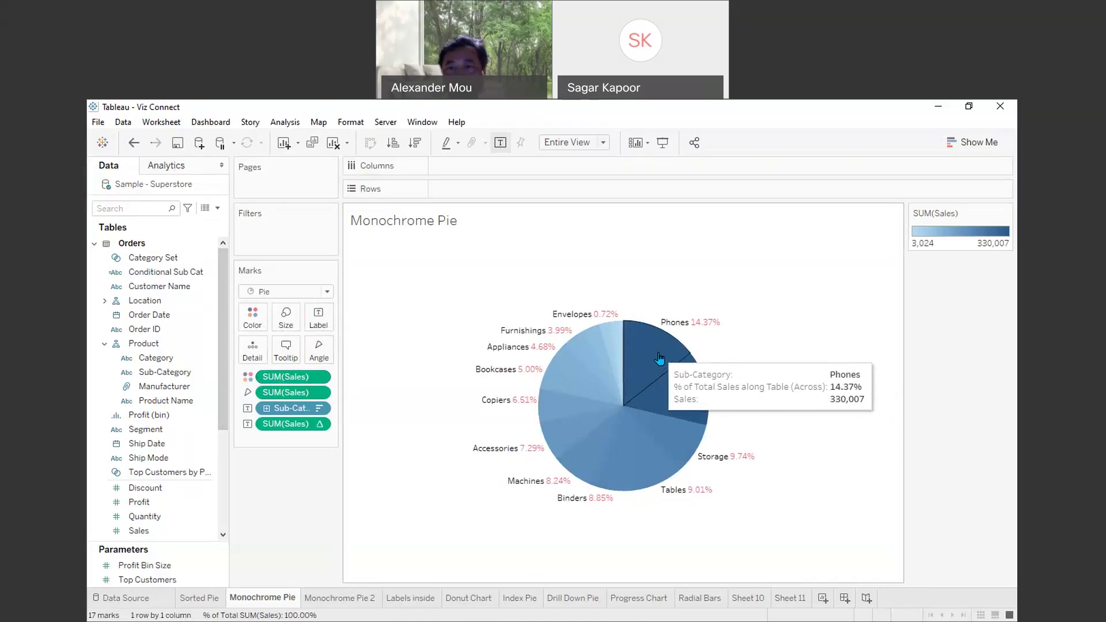
{"action": "mouse_move", "coordinate": [692, 388]}
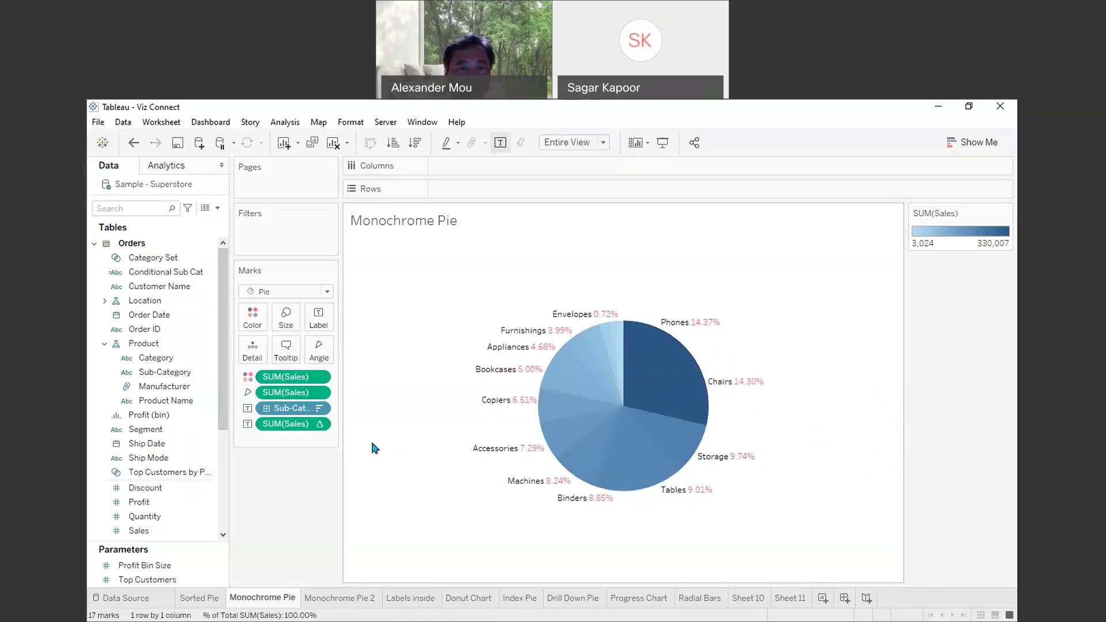
- Wrap the SUM(Sales) color measure in a rank function so its formula reads RANK(SUM([Sales]))
{"action": "double_click", "coordinate": [289, 381]}
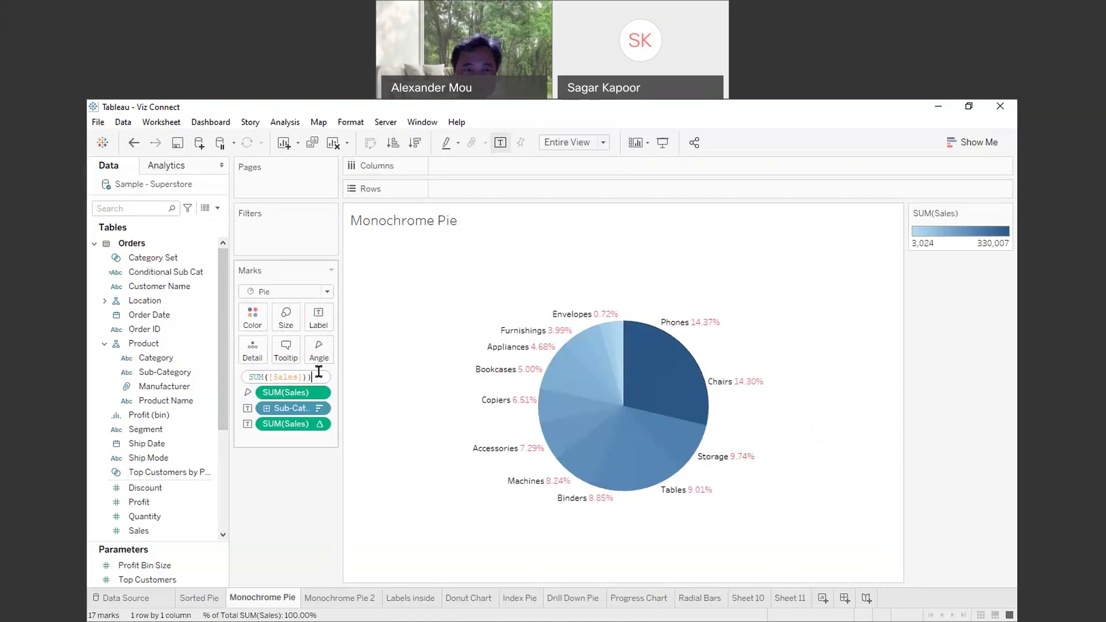
{"action": "key", "text": "Home"}
{"action": "type", "text": "("}
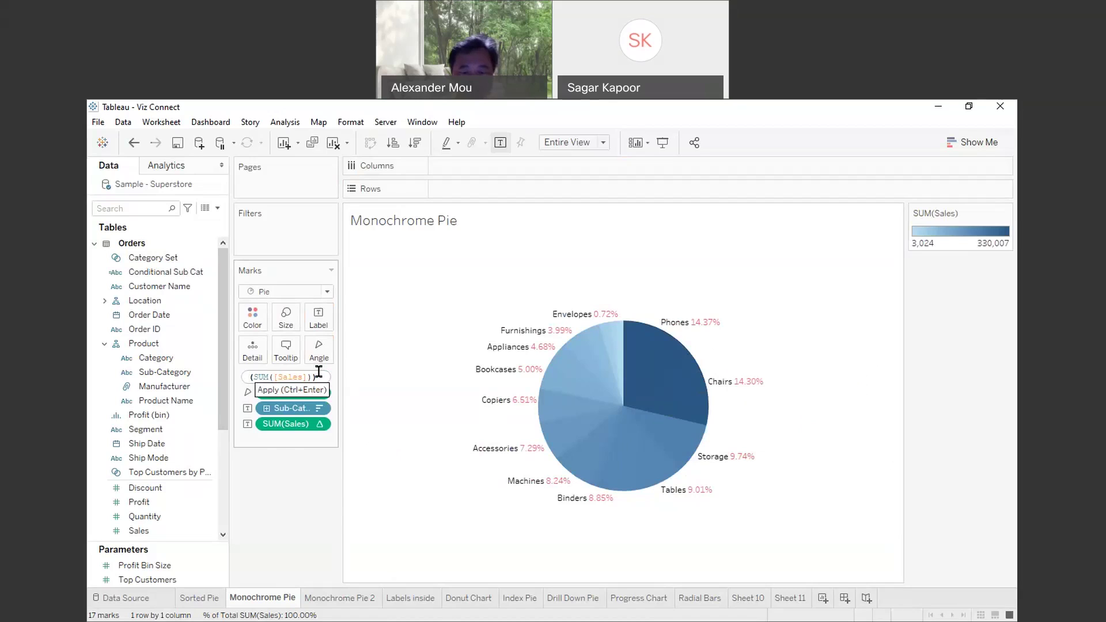
{"action": "key", "text": "Home"}
{"action": "type", "text": "RANK"}
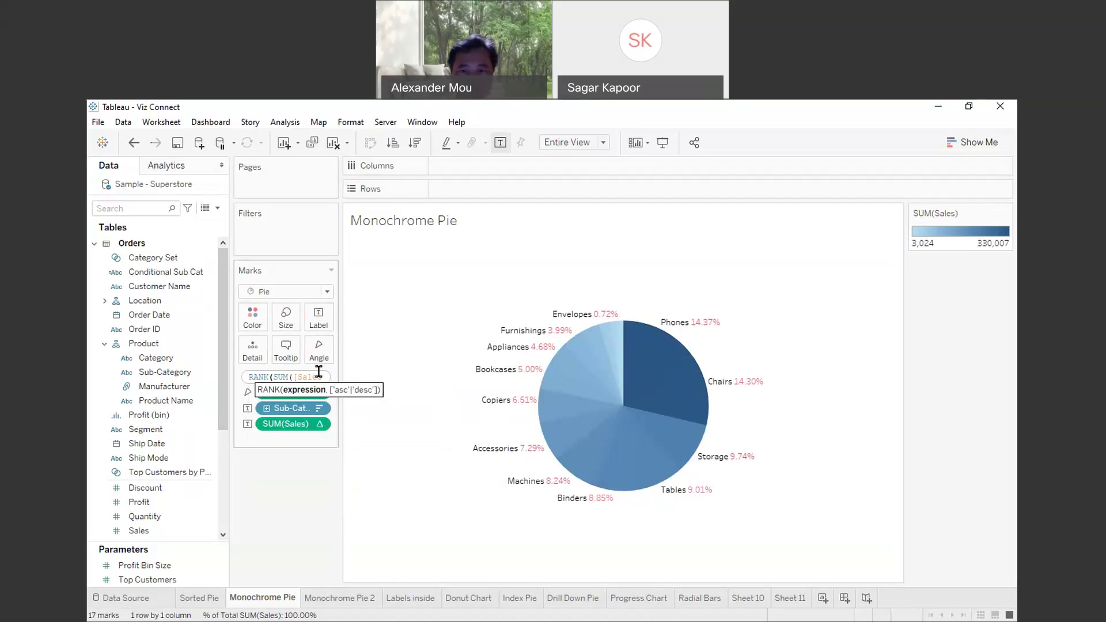
{"action": "key", "text": "Return"}
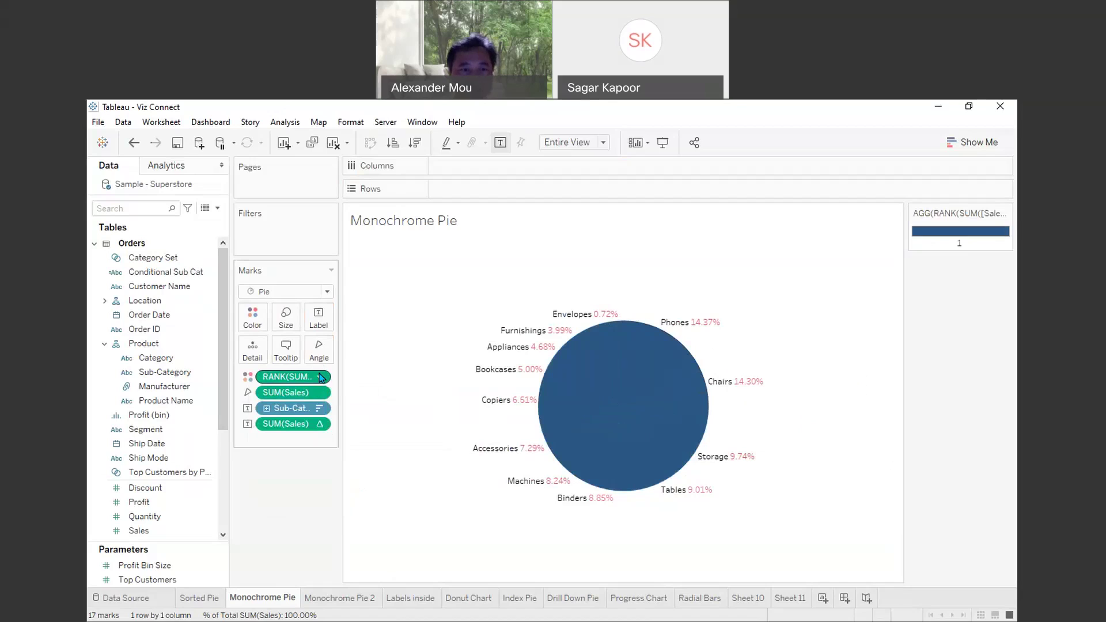
- Compute the RANK table calculation on color using Sub-Category
{"action": "left_click", "coordinate": [318, 380]}
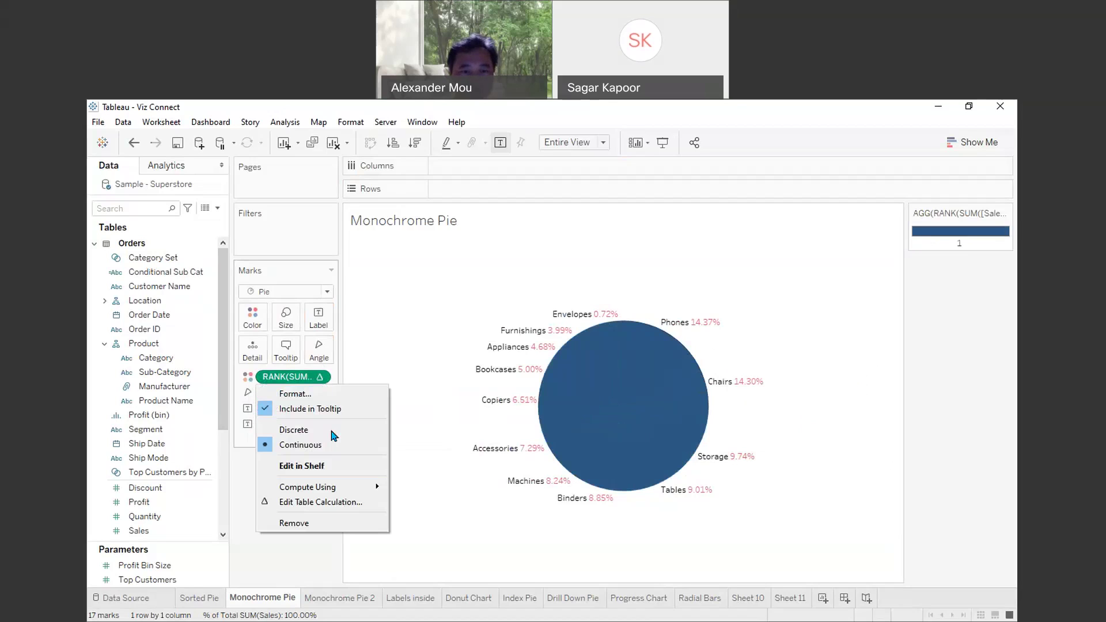
{"action": "mouse_move", "coordinate": [371, 487]}
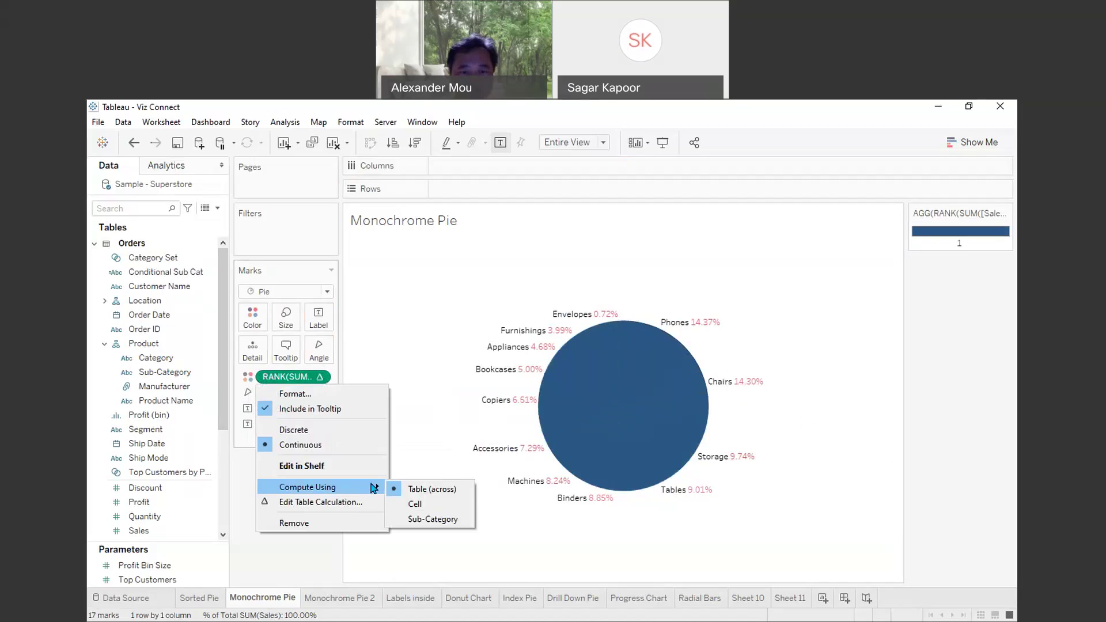
{"action": "left_click", "coordinate": [427, 519]}
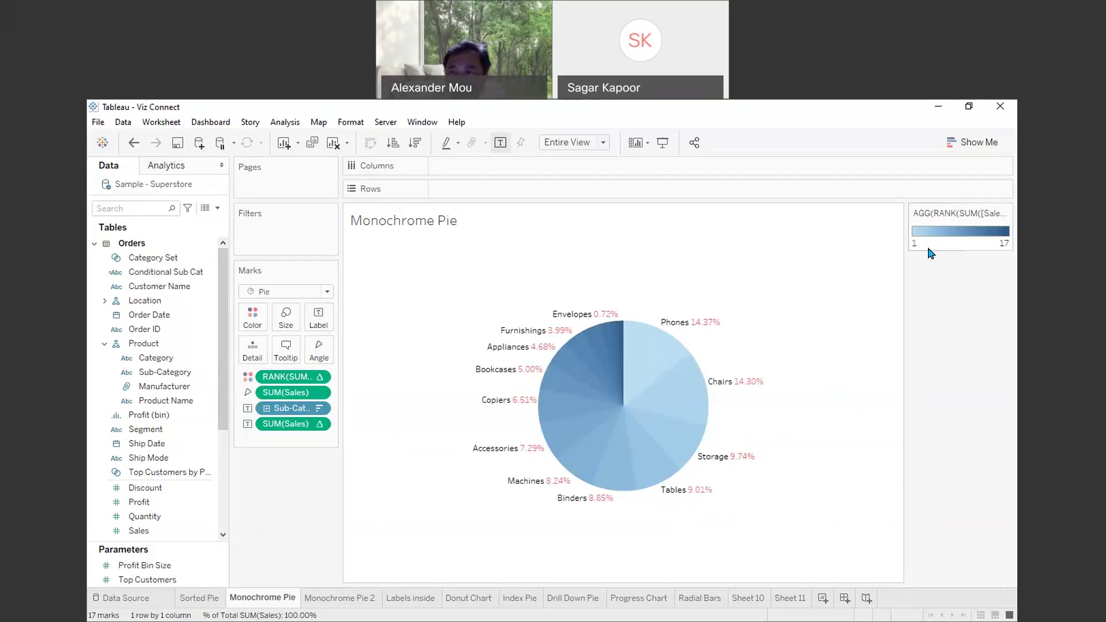
- Apply the Red-Gold palette to the rank color scale of the Monochrome Pie
{"action": "double_click", "coordinate": [955, 239]}
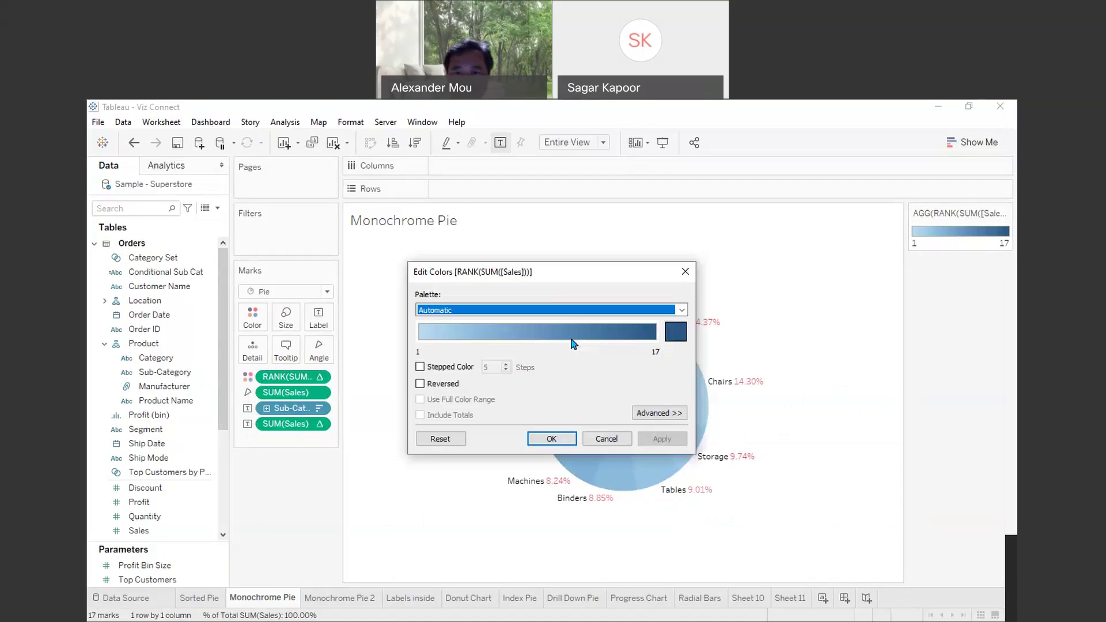
{"action": "left_click", "coordinate": [677, 330]}
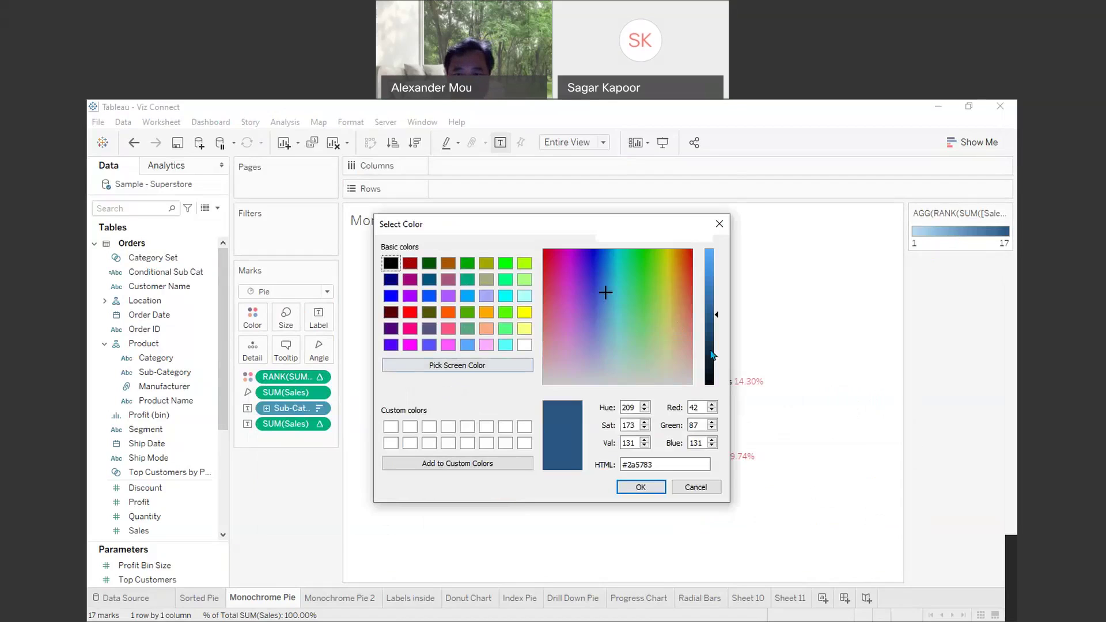
{"action": "left_click", "coordinate": [640, 487]}
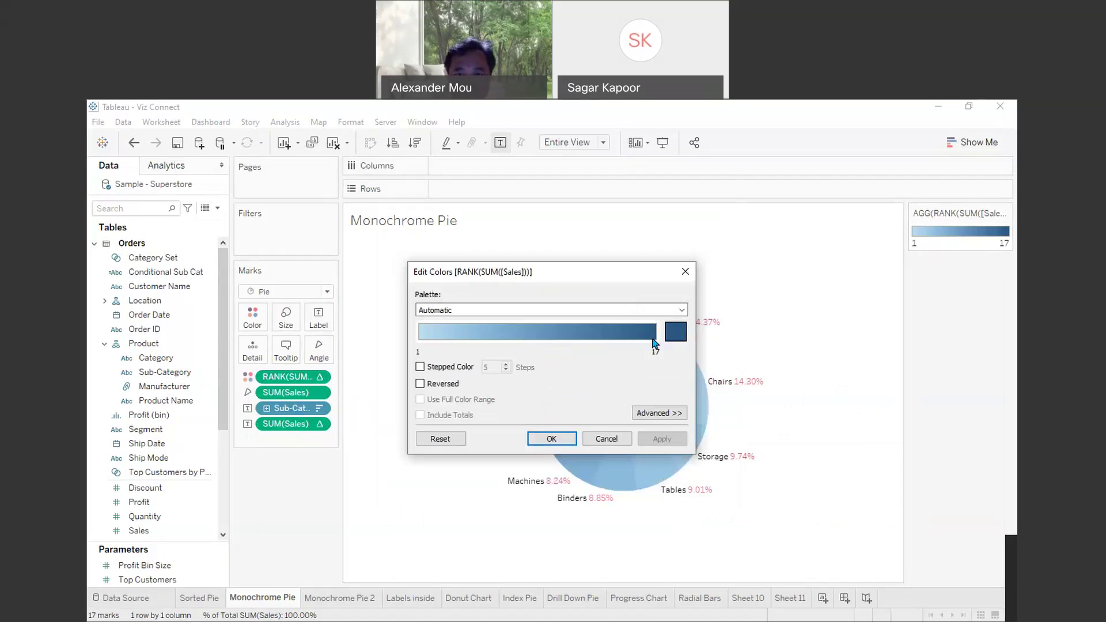
{"action": "left_click", "coordinate": [629, 311]}
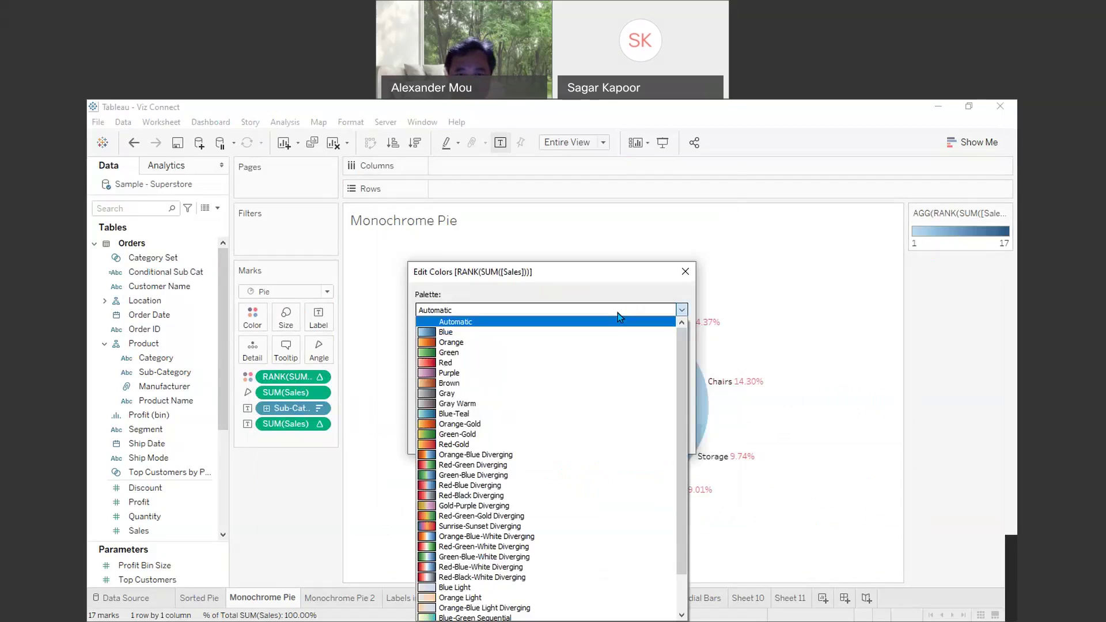
{"action": "left_click", "coordinate": [463, 445]}
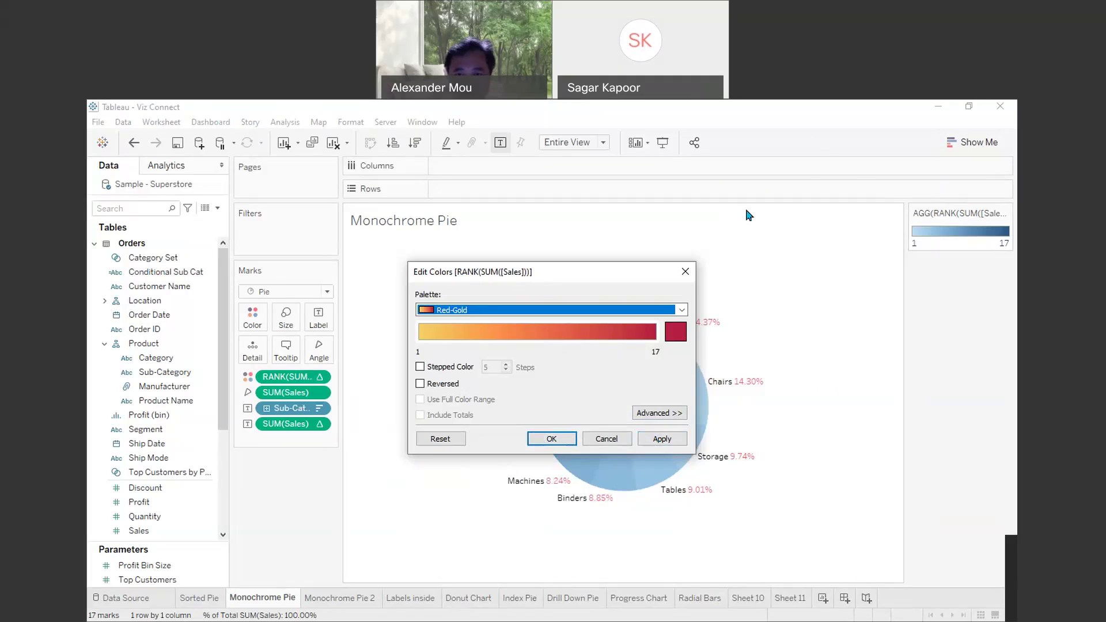
{"action": "left_click_drag", "start_coordinate": [534, 272], "coordinate": [813, 137]}
{"action": "left_click", "coordinate": [942, 305]}
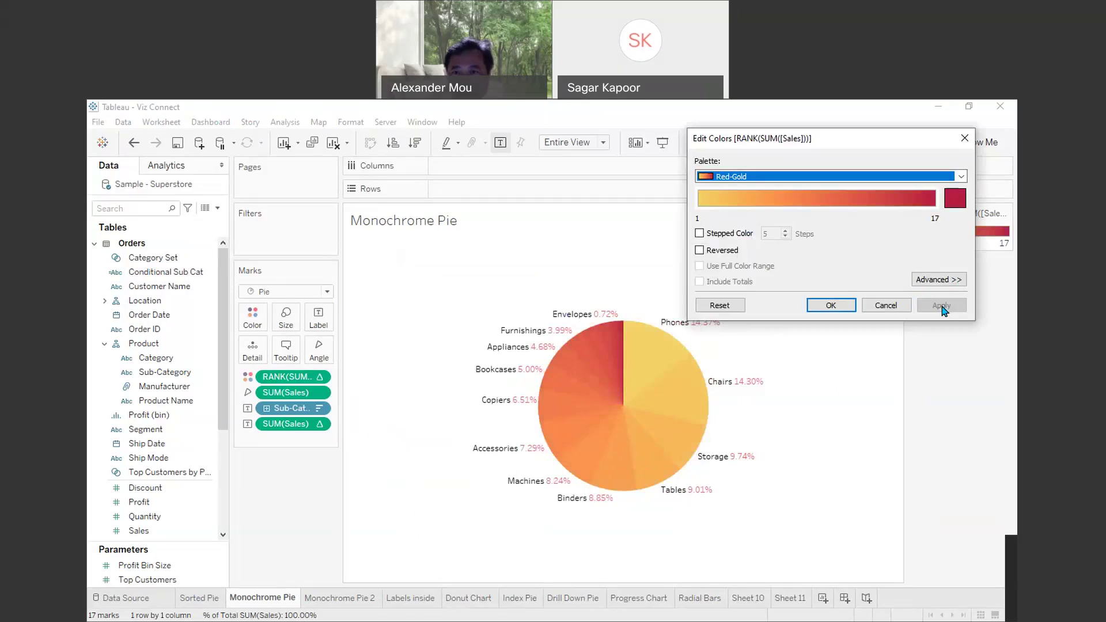
- Reverse the Red-Gold palette on the rank color scale and accept the color settings
{"action": "left_click", "coordinate": [739, 253]}
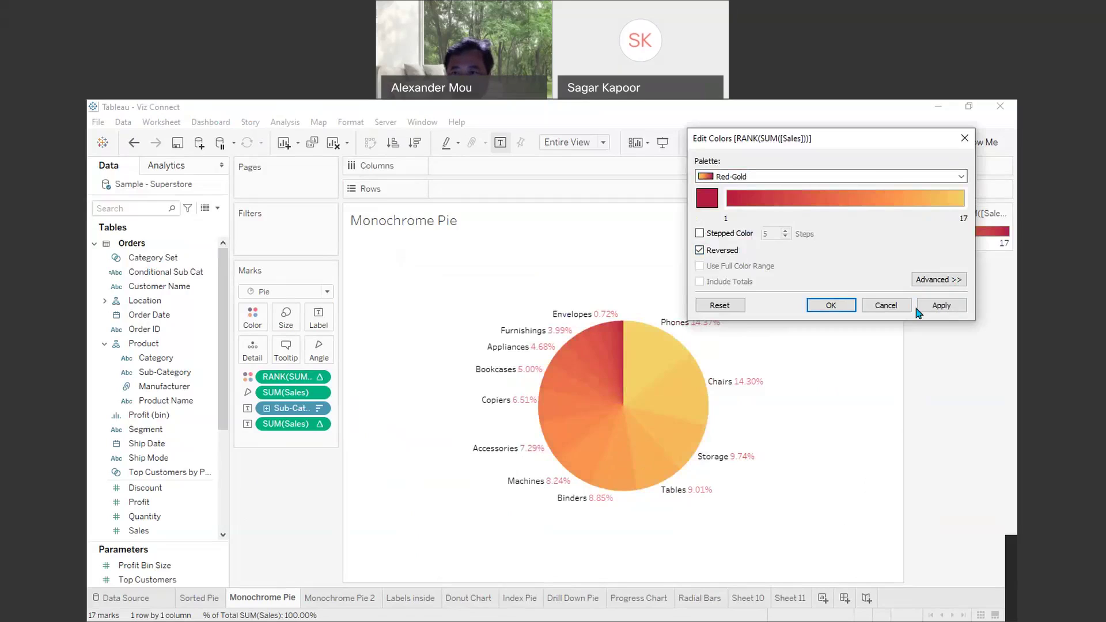
{"action": "left_click", "coordinate": [943, 306]}
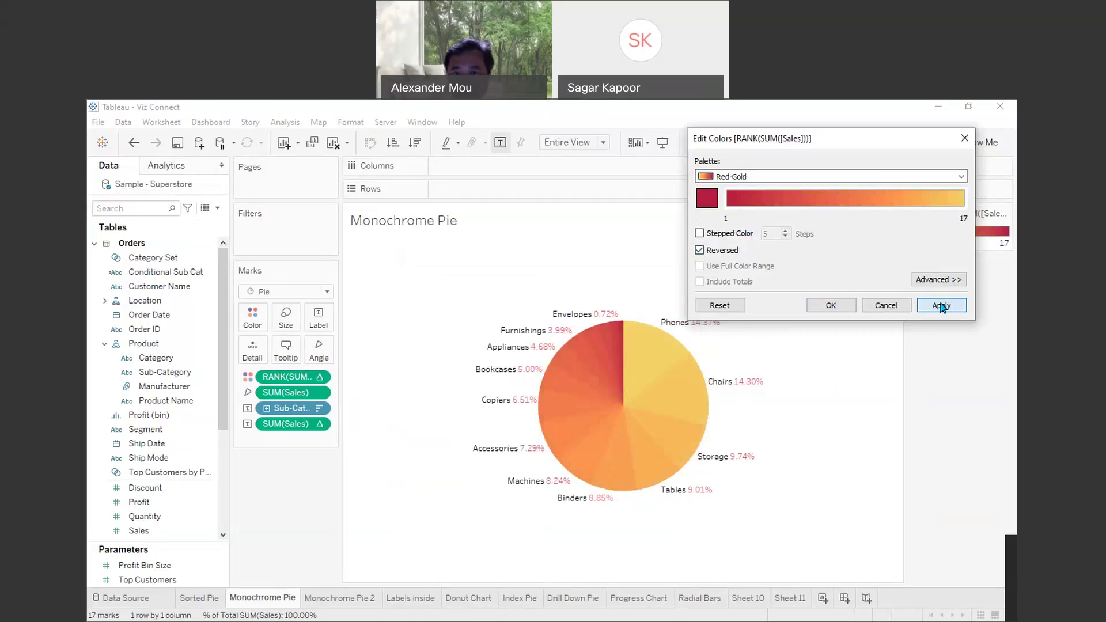
{"action": "left_click", "coordinate": [831, 306]}
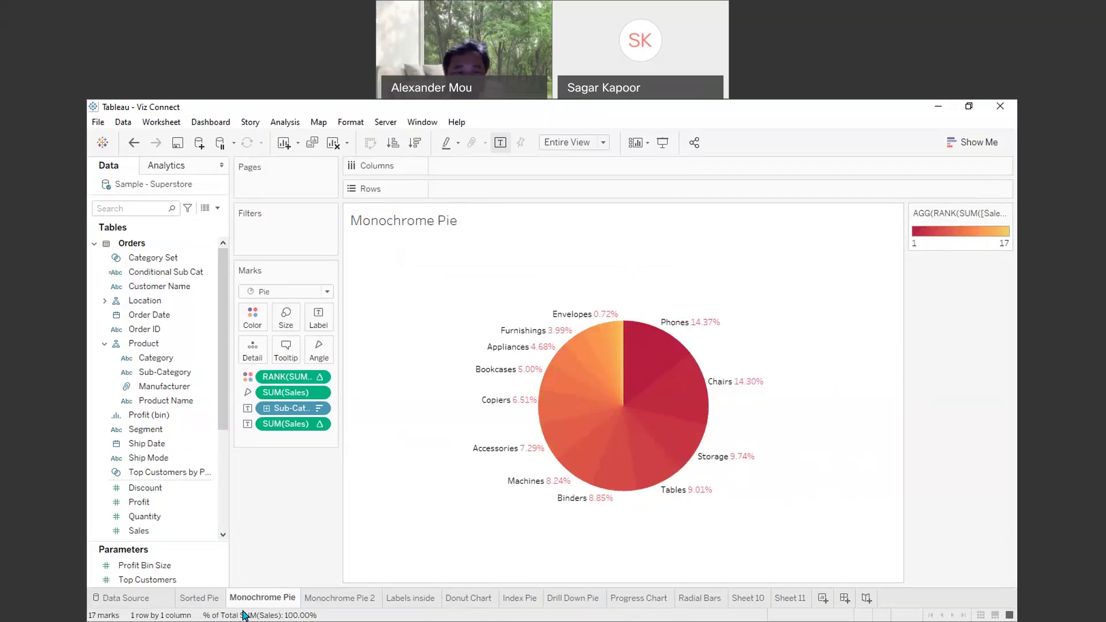
- Compare slice colors and labels across the Sorted Pie, Monochrome Pie, Monochrome Pie 2 and Labels inside worksheets
{"action": "left_click", "coordinate": [198, 598]}
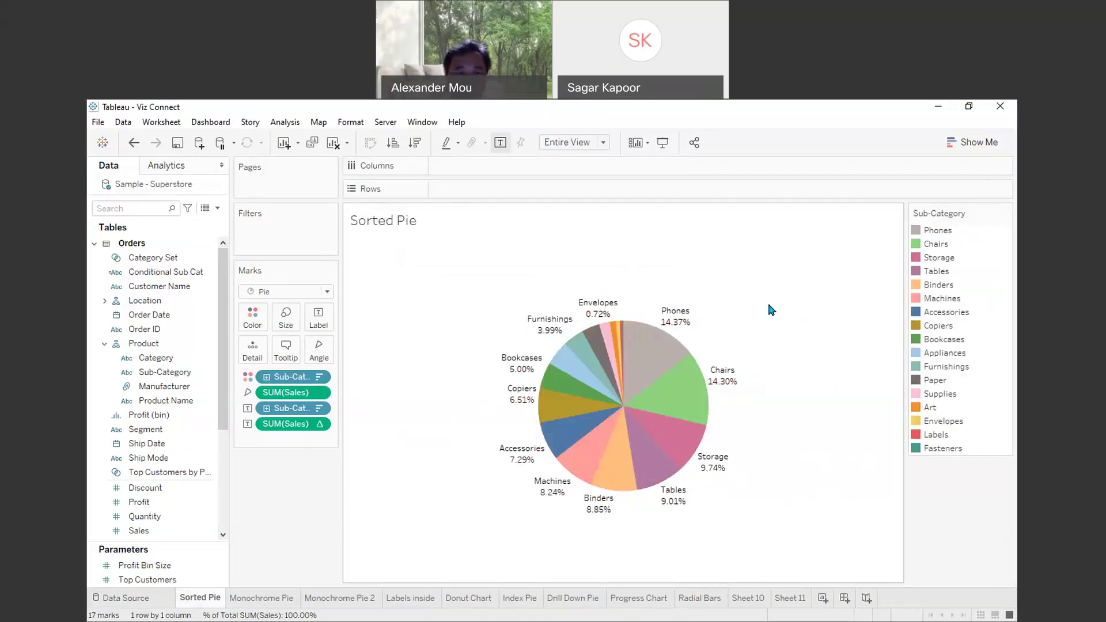
{"action": "left_click", "coordinate": [260, 598]}
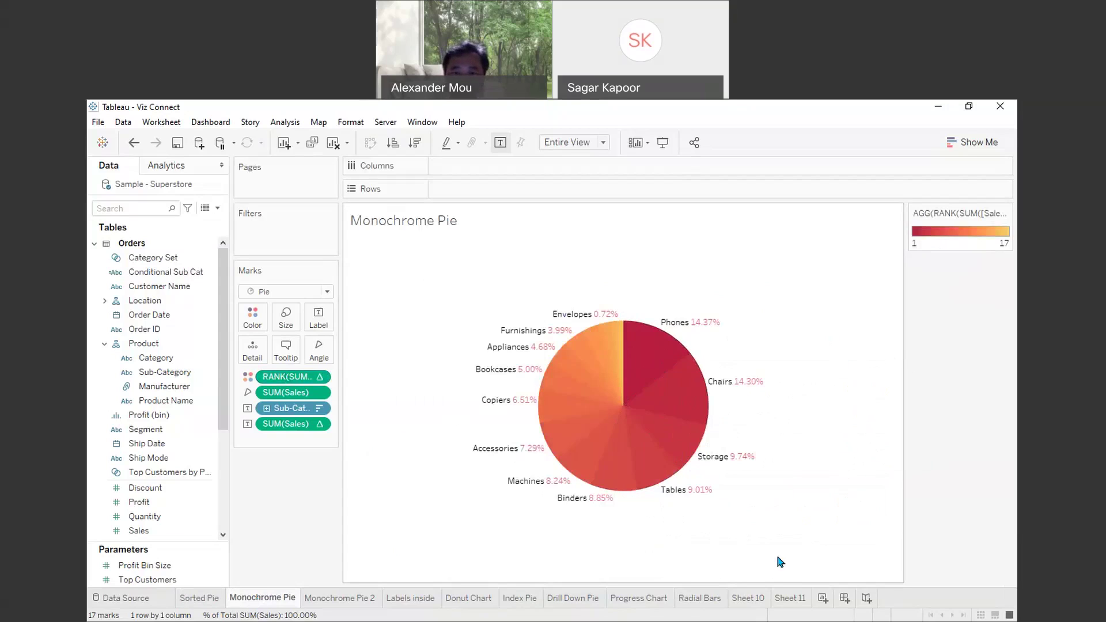
{"action": "mouse_move", "coordinate": [573, 345]}
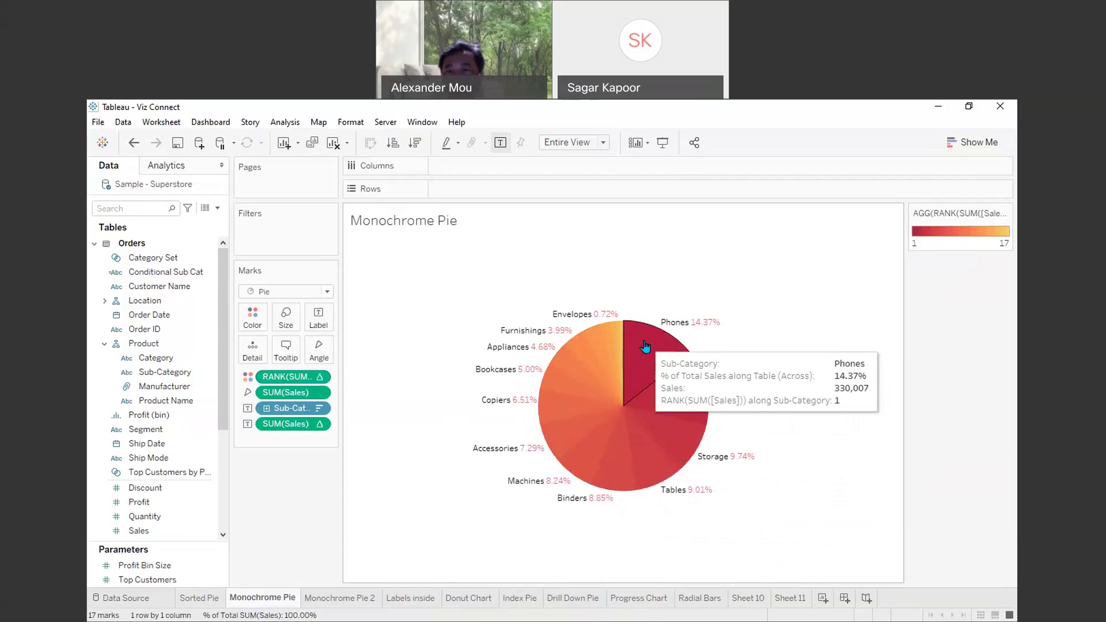
{"action": "mouse_move", "coordinate": [715, 405]}
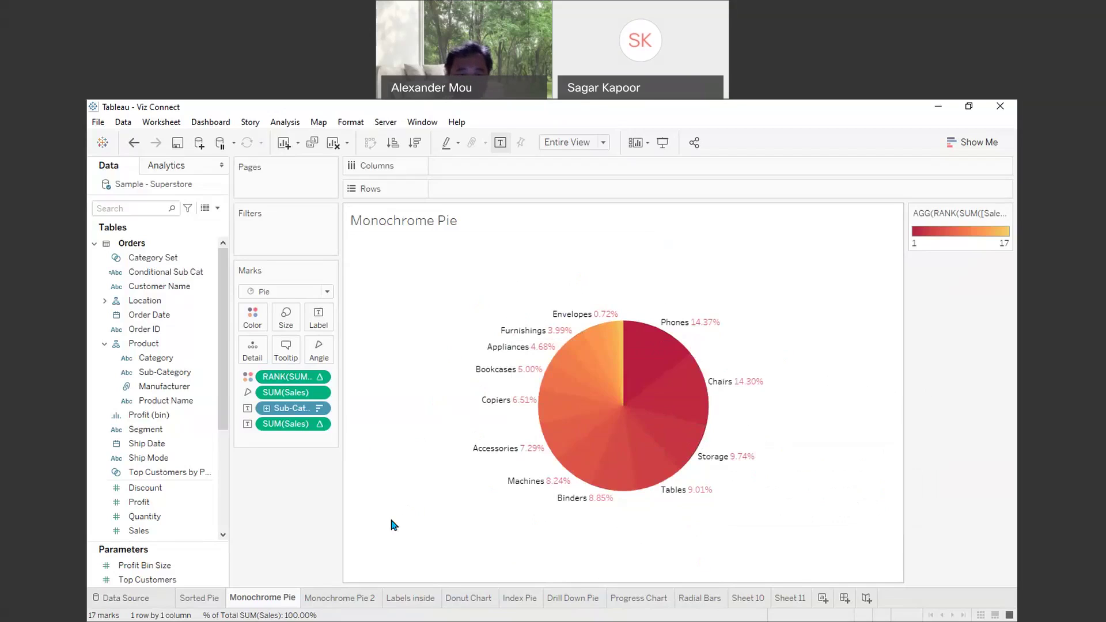
{"action": "left_click", "coordinate": [334, 600]}
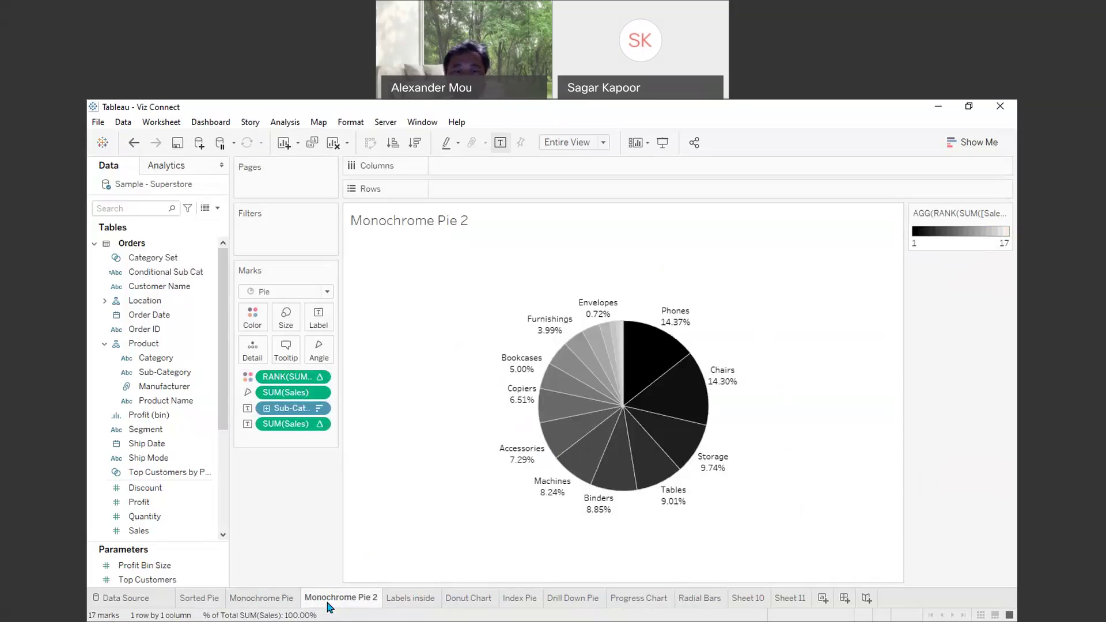
{"action": "mouse_move", "coordinate": [329, 607]}
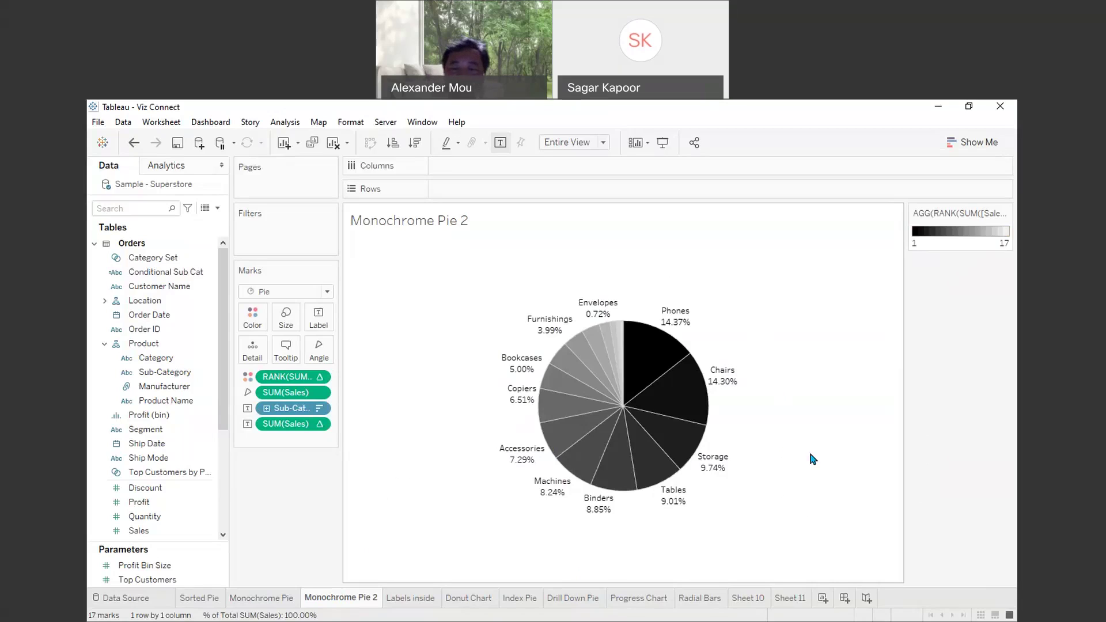
{"action": "left_click", "coordinate": [197, 598]}
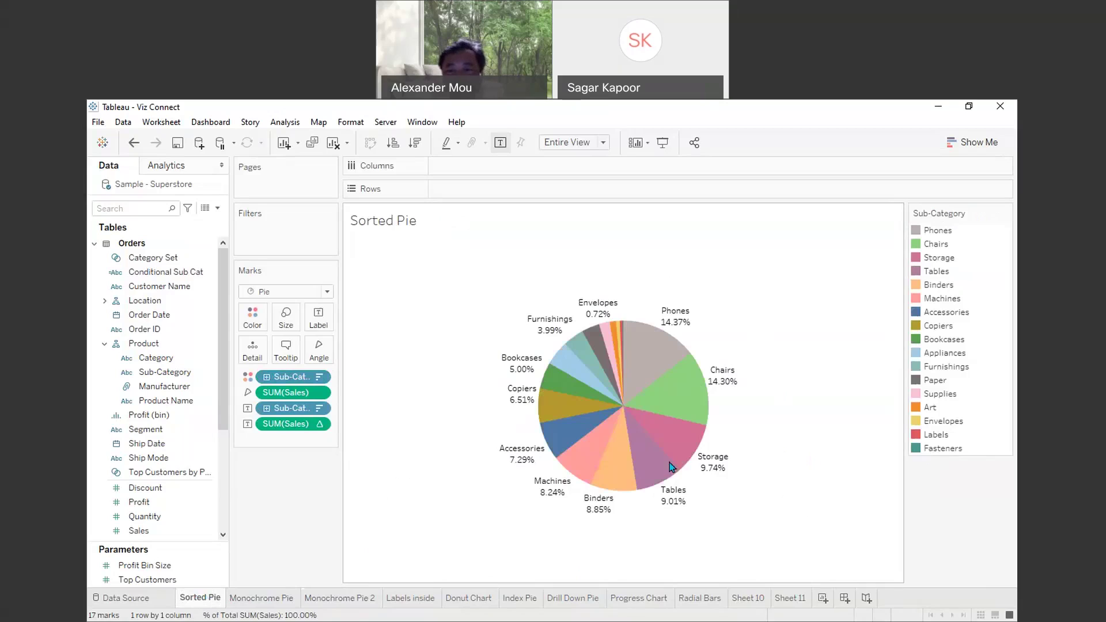
{"action": "left_click", "coordinate": [361, 598]}
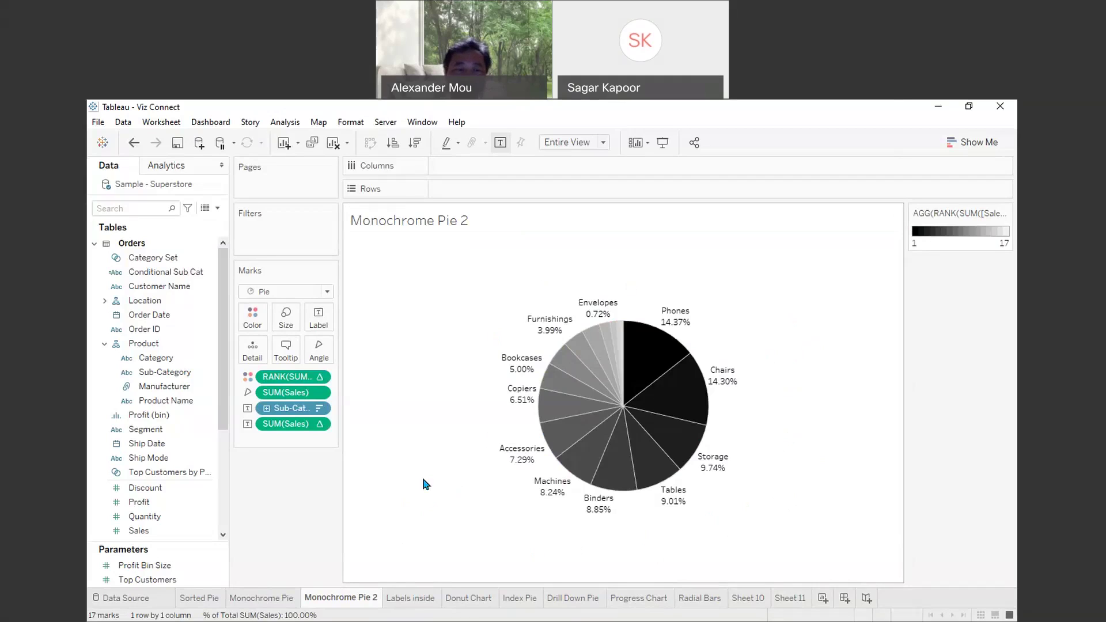
{"action": "mouse_move", "coordinate": [192, 603]}
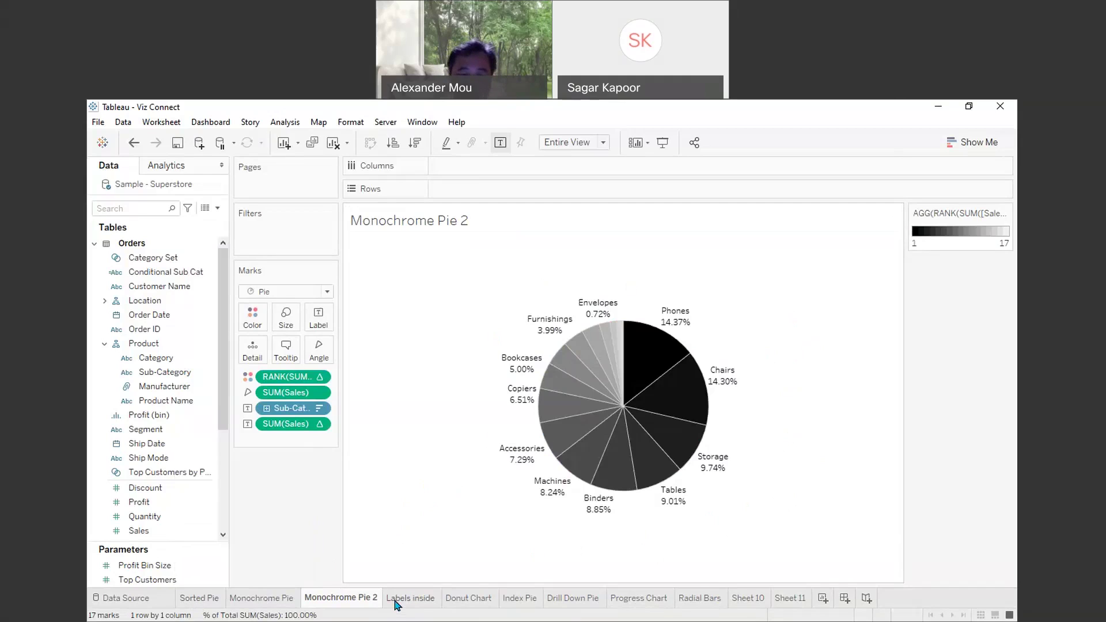
{"action": "mouse_move", "coordinate": [398, 605]}
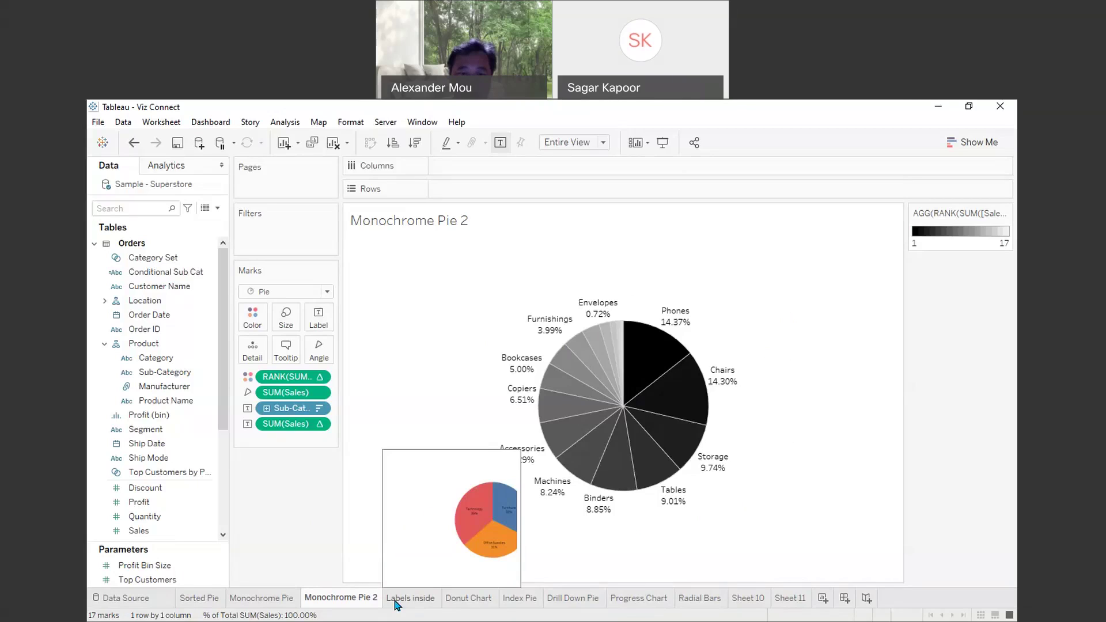
{"action": "left_click", "coordinate": [397, 600]}
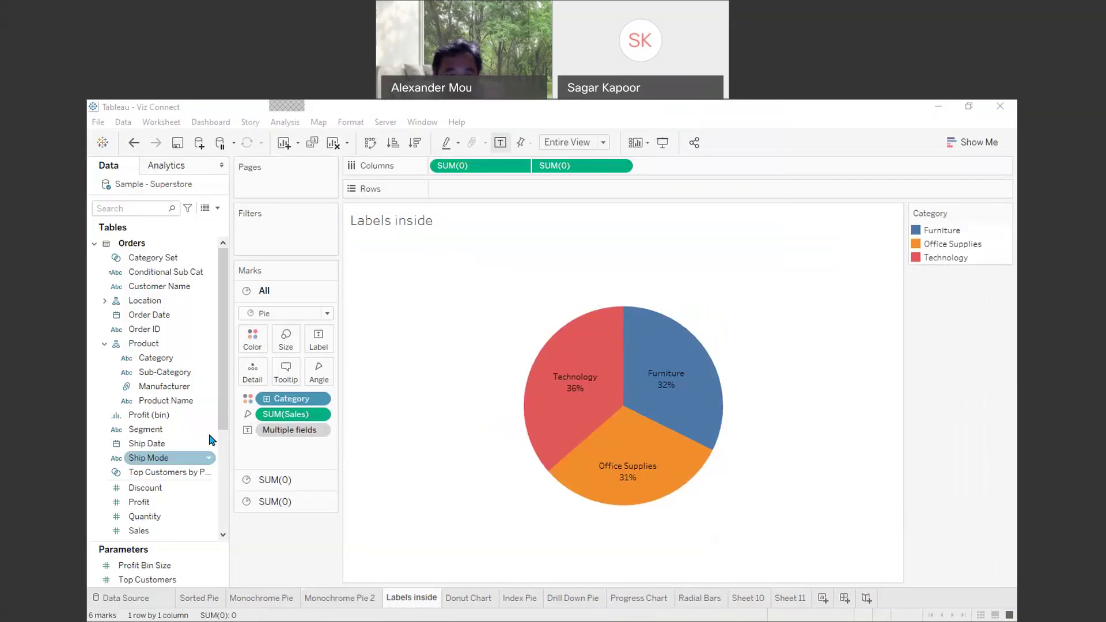
- Turn off stepped color for the rank color scale of the Monochrome Pie 2 worksheet and accept the color settings
{"action": "left_click", "coordinate": [340, 599]}
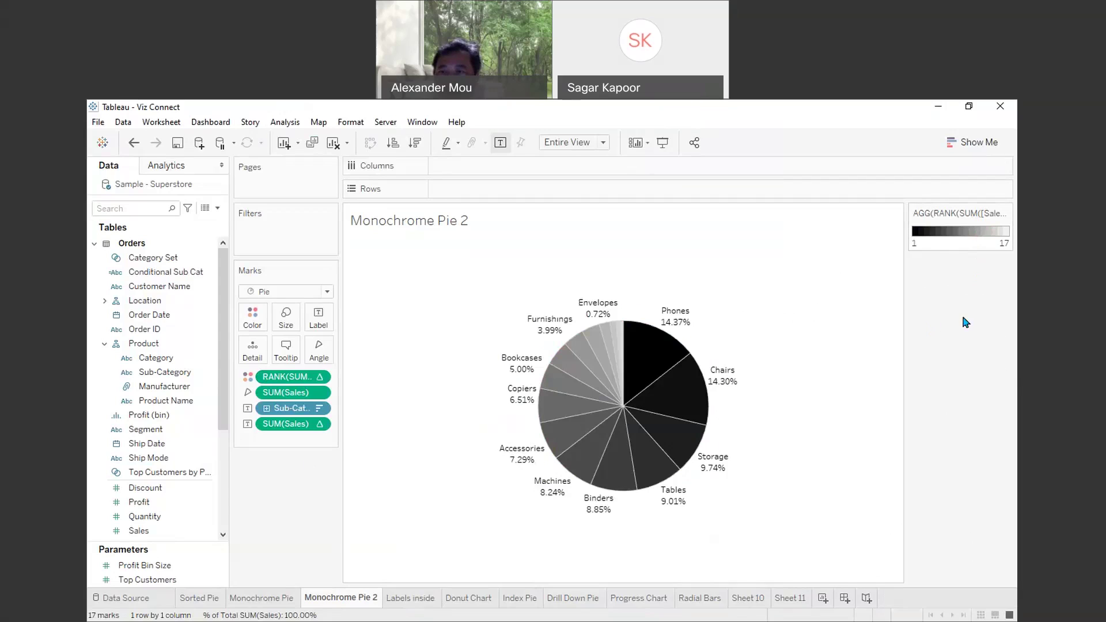
{"action": "double_click", "coordinate": [968, 236]}
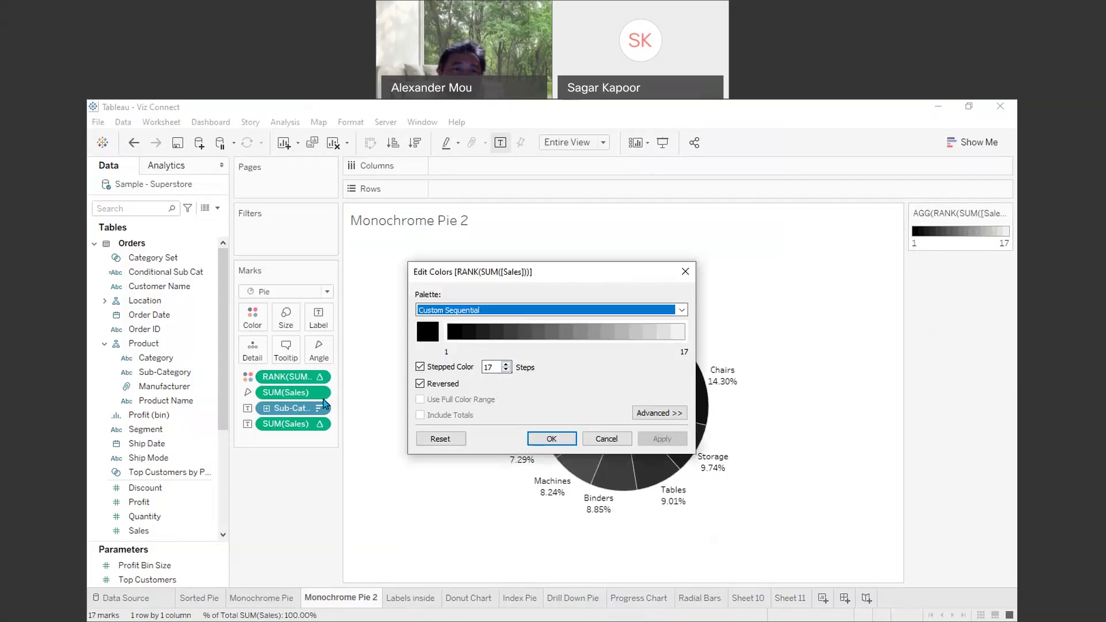
{"action": "left_click", "coordinate": [455, 368]}
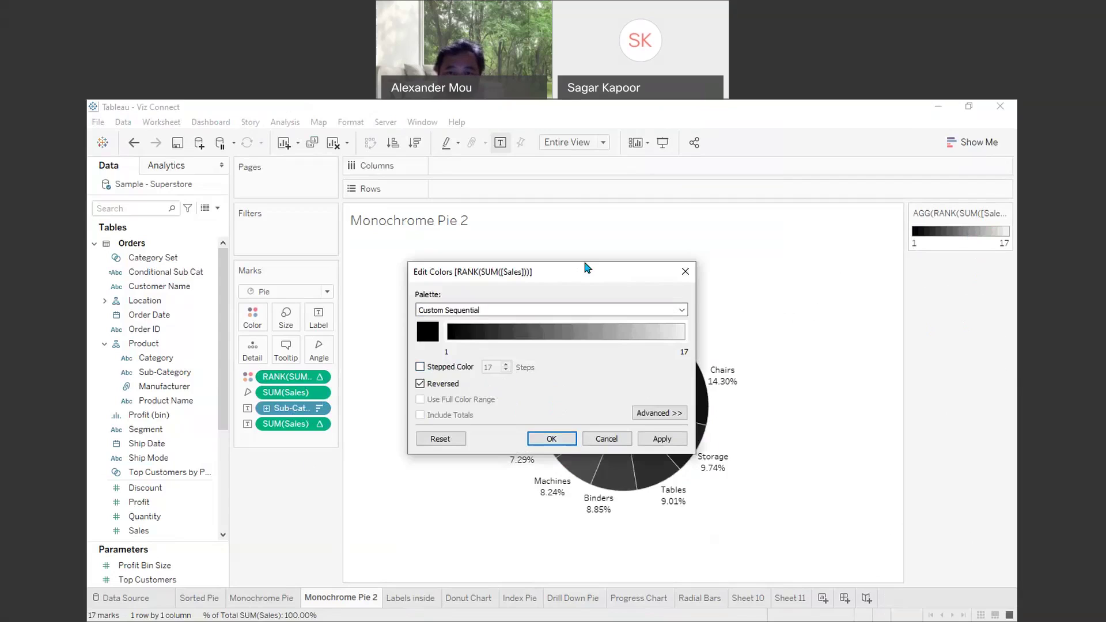
{"action": "left_click_drag", "start_coordinate": [558, 276], "coordinate": [811, 150]}
{"action": "left_click", "coordinate": [911, 313]}
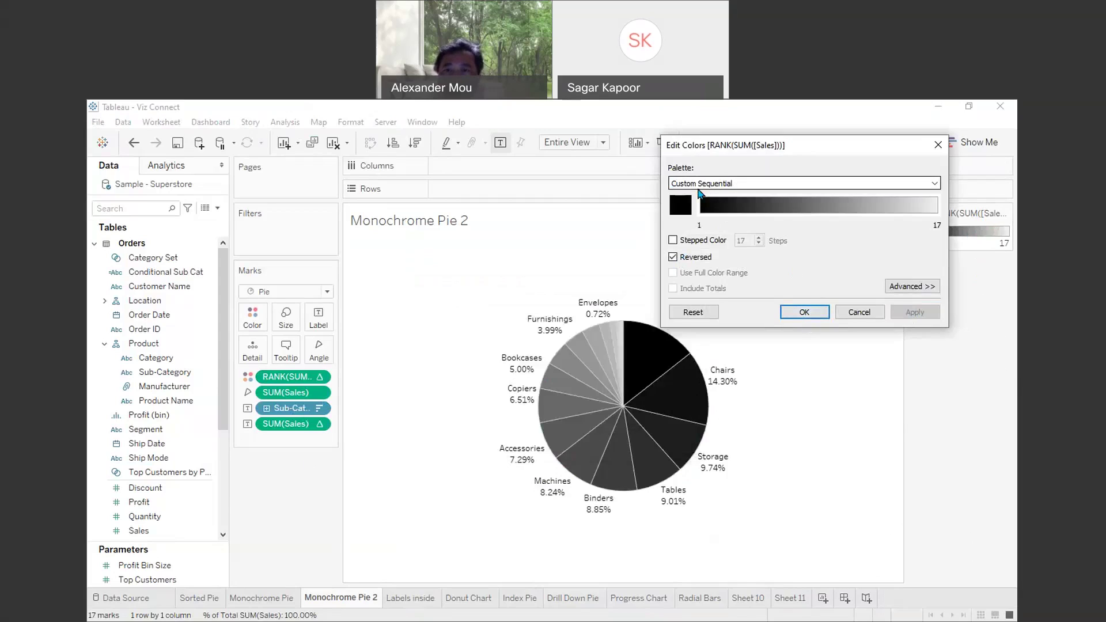
{"action": "left_click", "coordinate": [789, 314]}
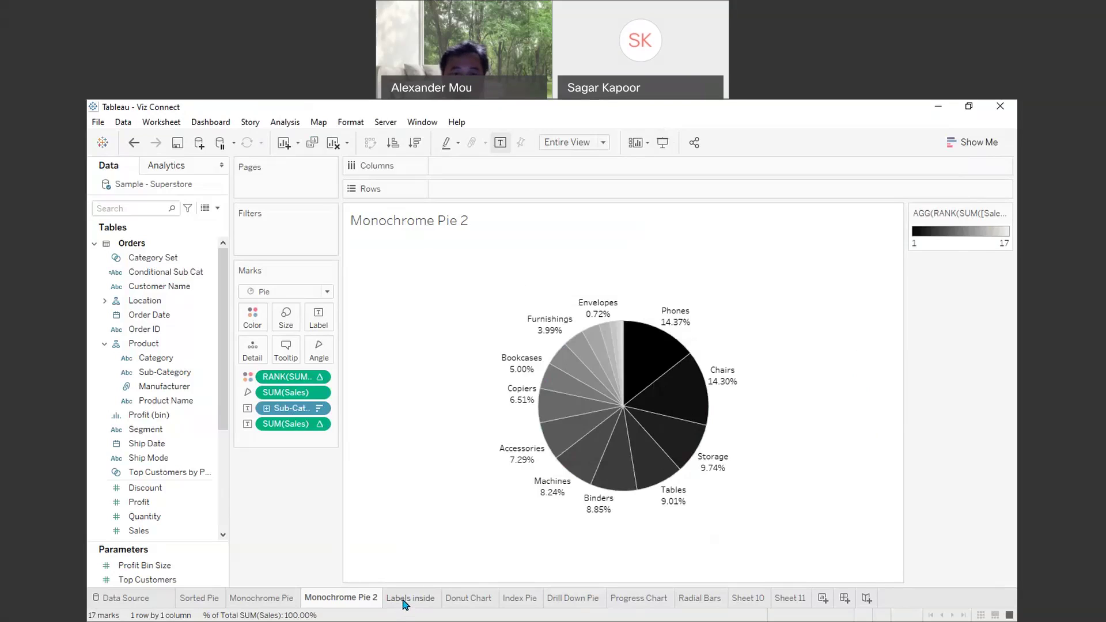
- Create a new worksheet with a pie chart colored by Category and fit it to the entire view
{"action": "mouse_move", "coordinate": [405, 604]}
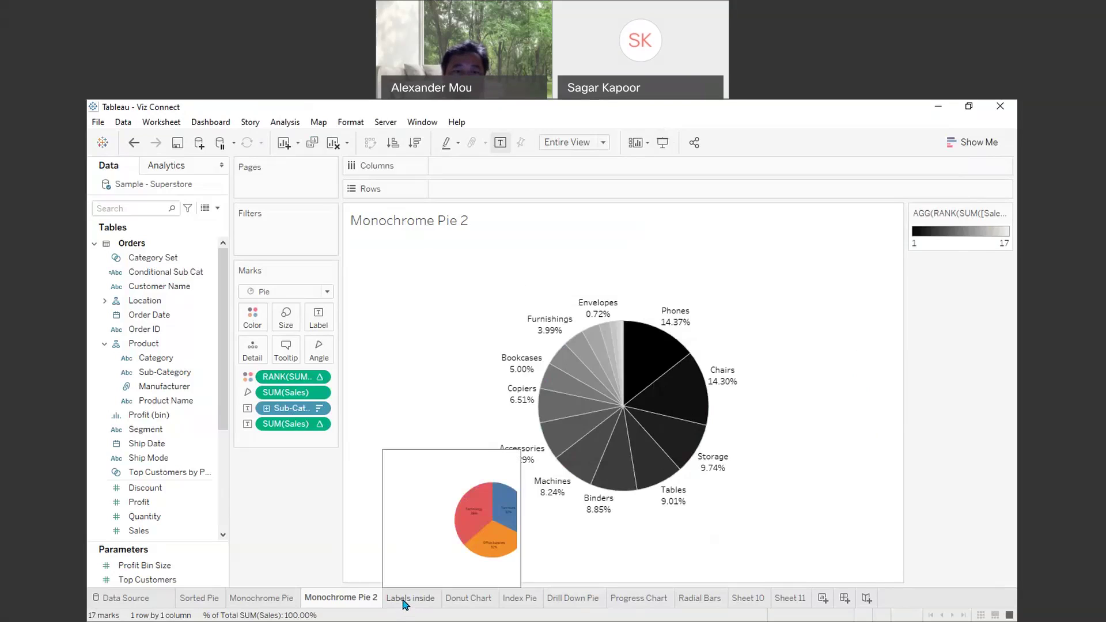
{"action": "left_click", "coordinate": [406, 603]}
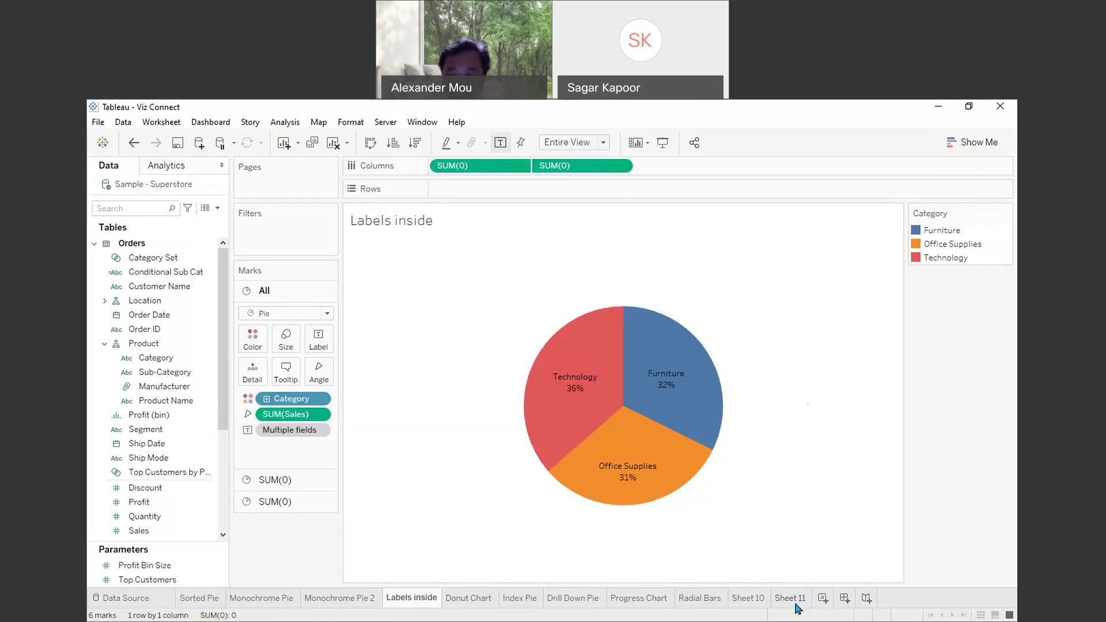
{"action": "left_click", "coordinate": [752, 598]}
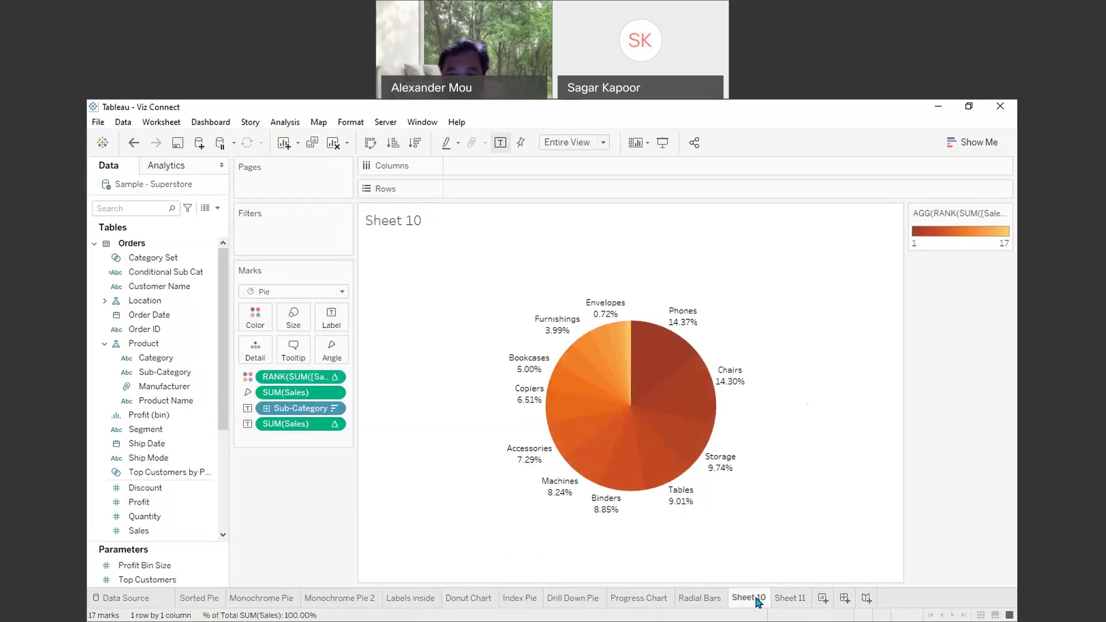
{"action": "left_click", "coordinate": [794, 599]}
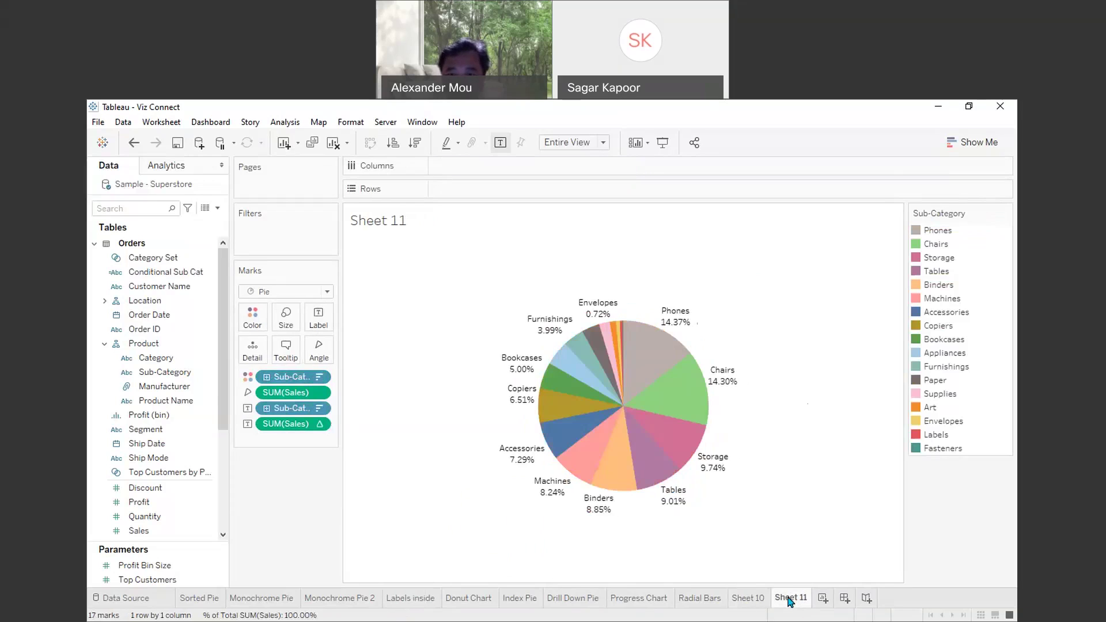
{"action": "left_click", "coordinate": [823, 598]}
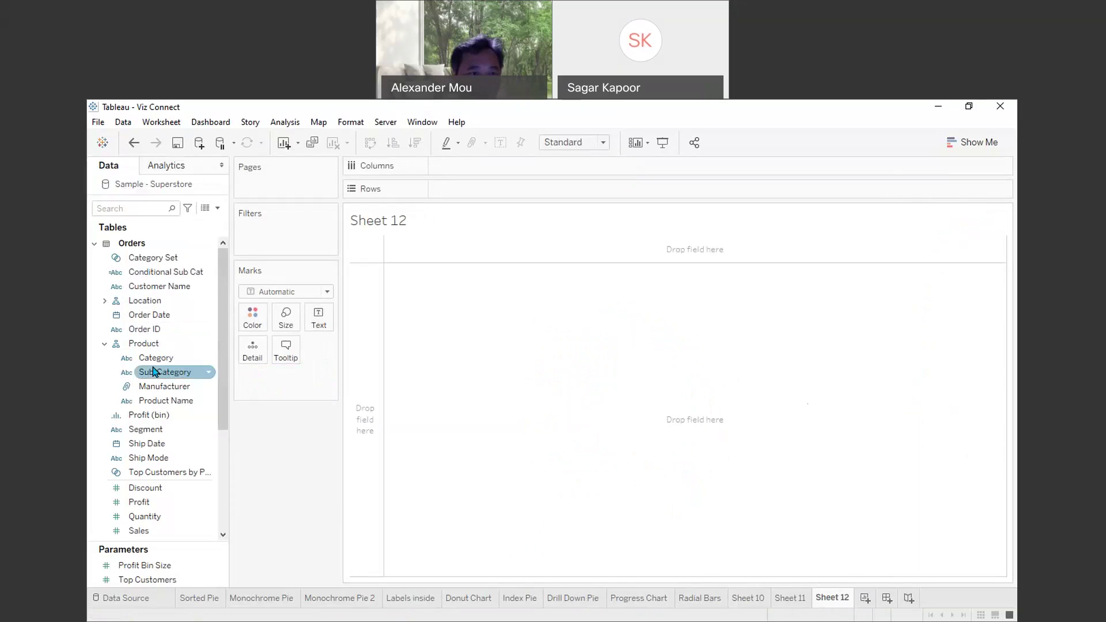
{"action": "left_click_drag", "start_coordinate": [153, 358], "coordinate": [257, 322]}
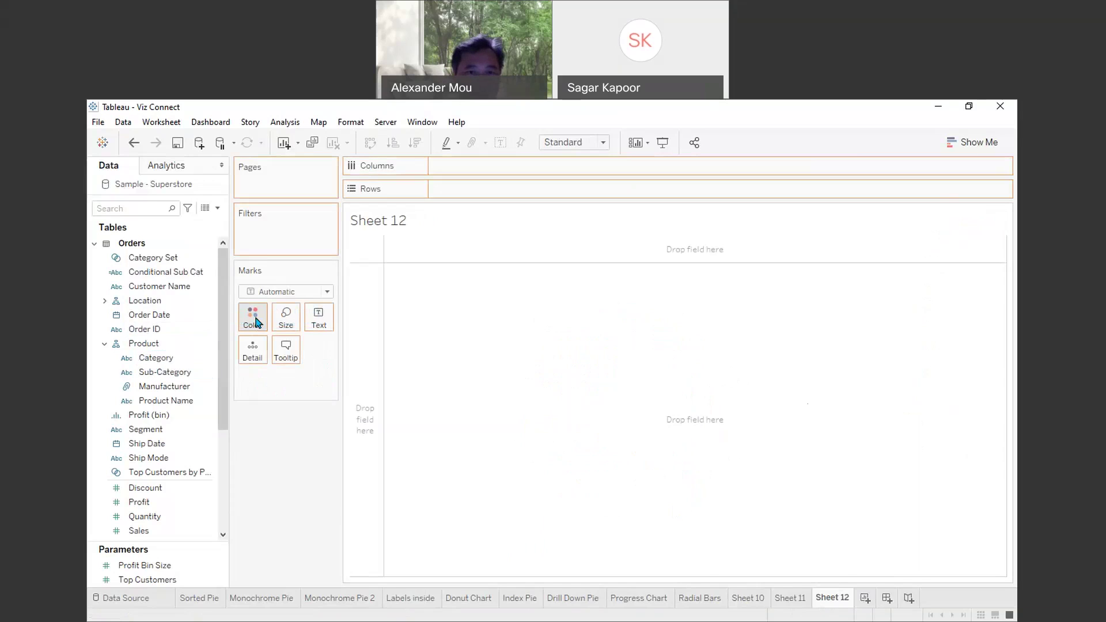
{"action": "left_click", "coordinate": [279, 291]}
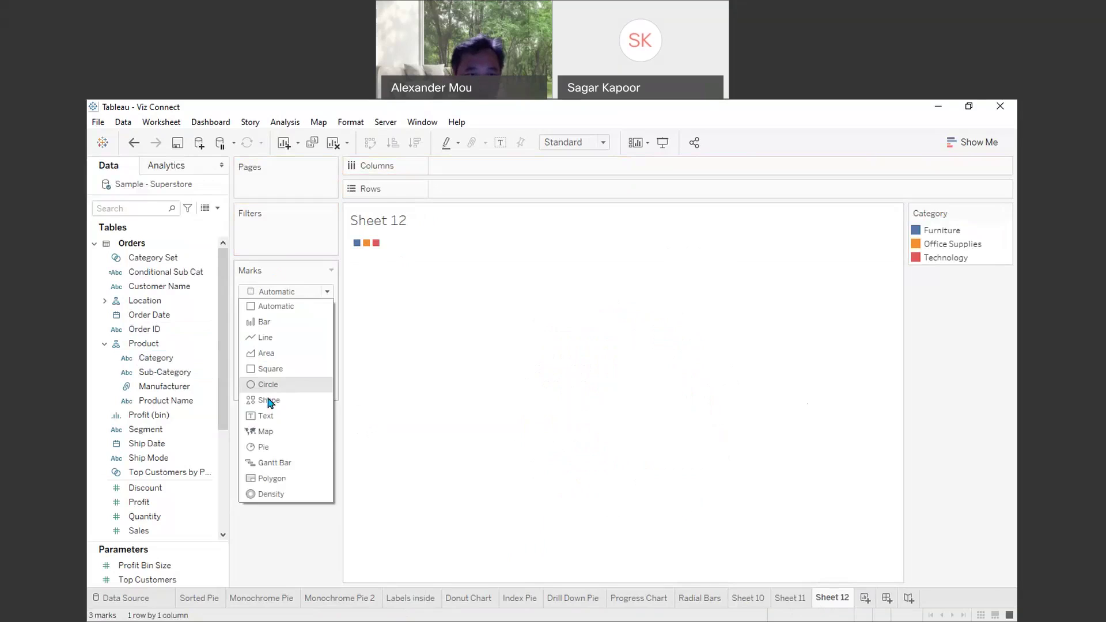
{"action": "left_click", "coordinate": [265, 448]}
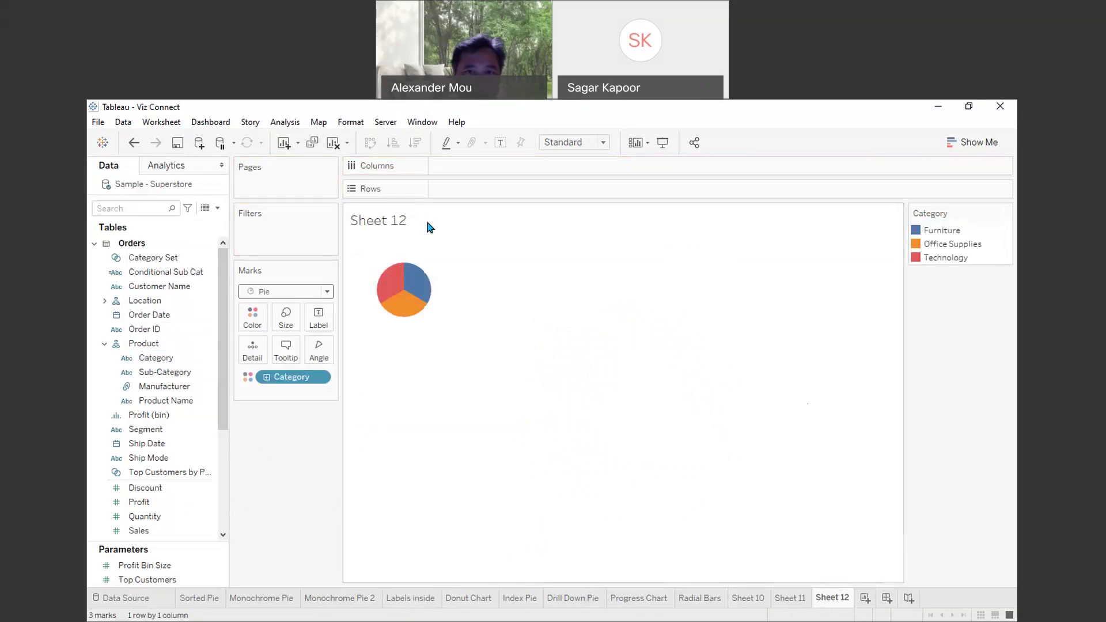
{"action": "left_click", "coordinate": [583, 142]}
{"action": "left_click", "coordinate": [573, 191]}
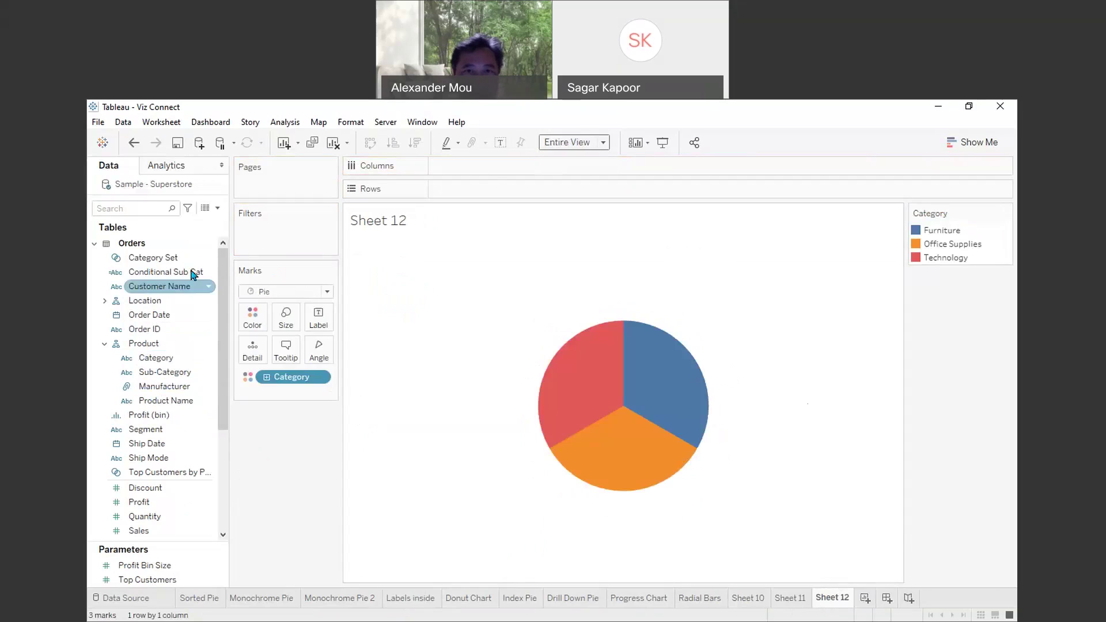
- Add two ad-hoc calculations of 0 to the columns to place two pies side by side
{"action": "double_click", "coordinate": [440, 164]}
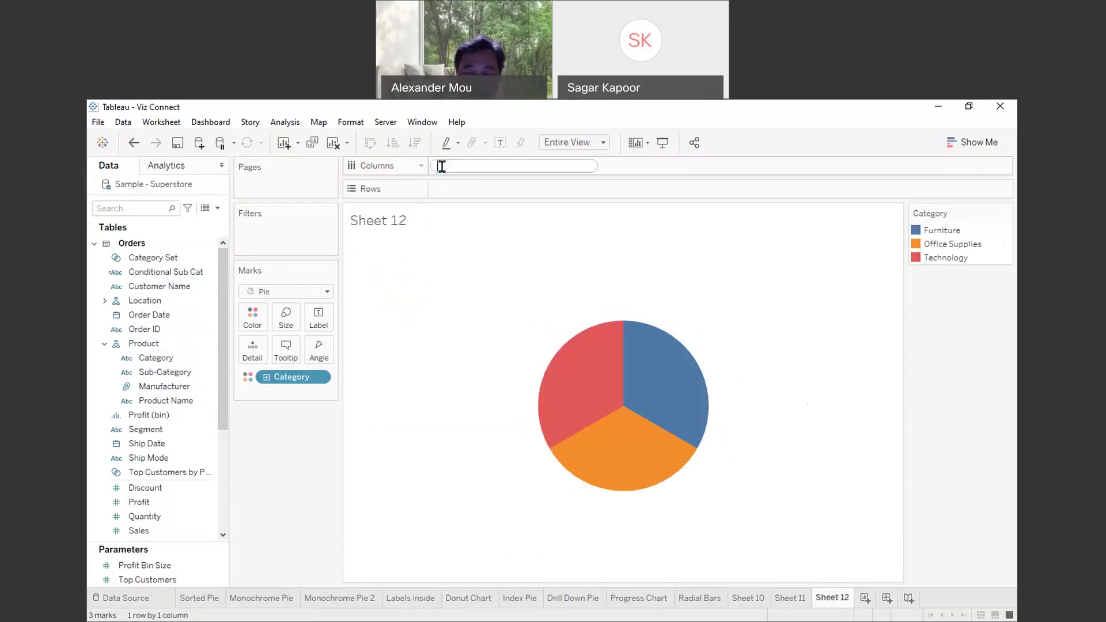
{"action": "type", "text": "0"}
{"action": "key", "text": "Return"}
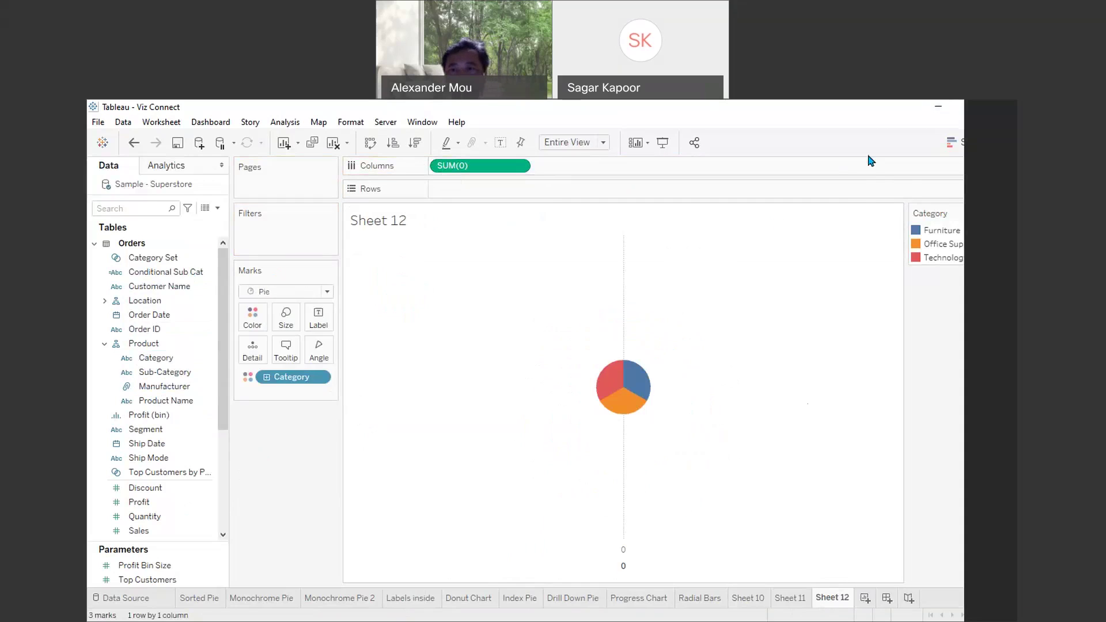
{"action": "double_click", "coordinate": [557, 166]}
{"action": "type", "text": "0"}
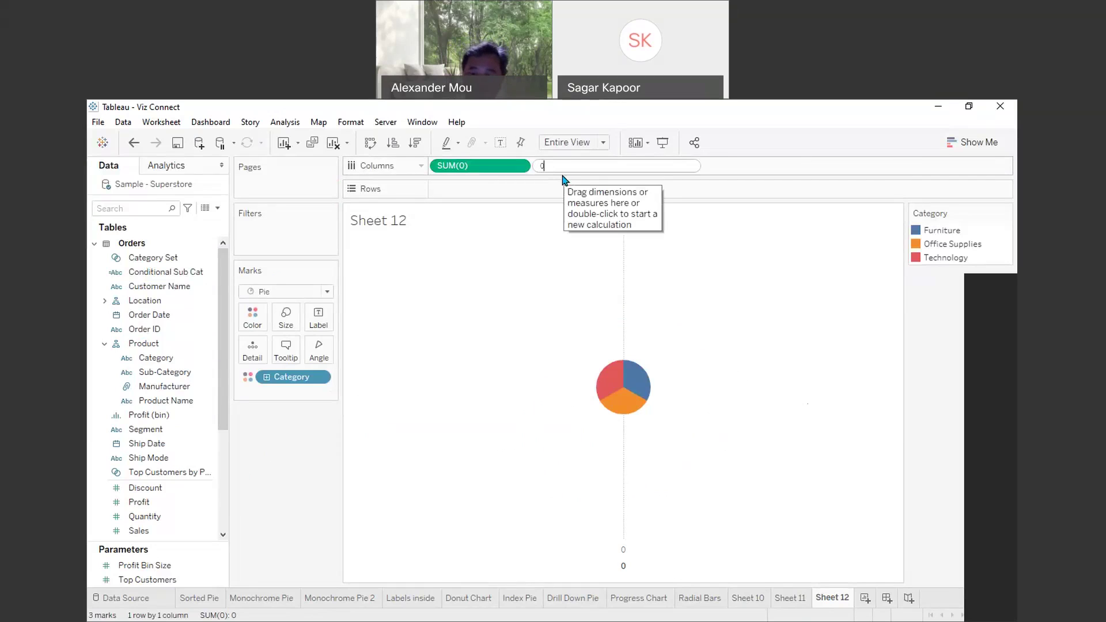
{"action": "key", "text": "Return"}
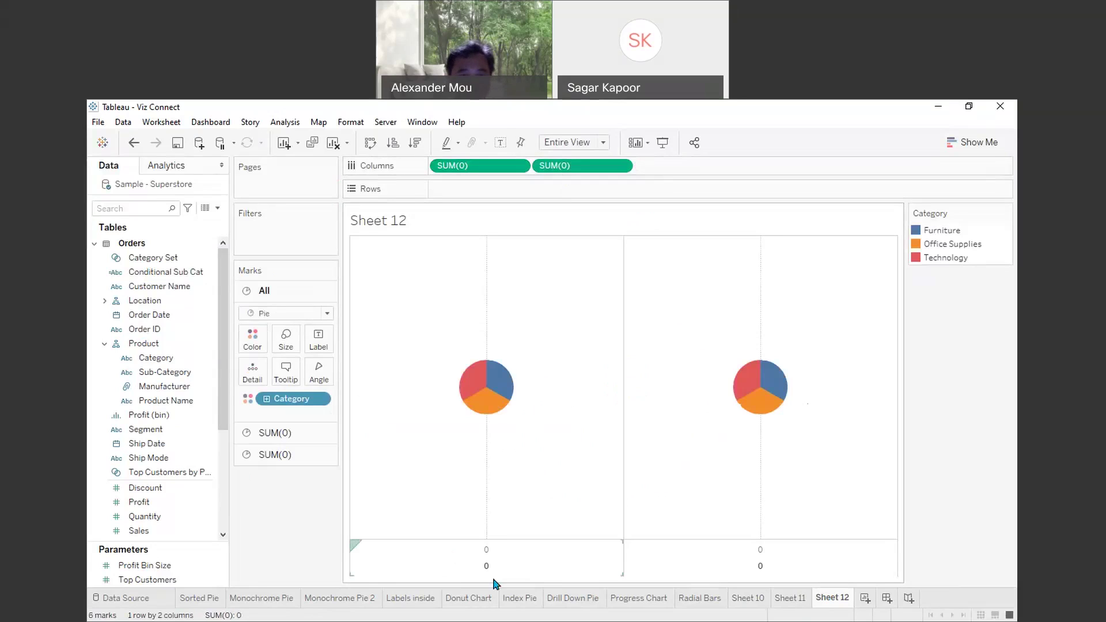
- Enlarge only the first SUM(0) pie so it fills most of its pane
{"action": "left_click", "coordinate": [295, 438]}
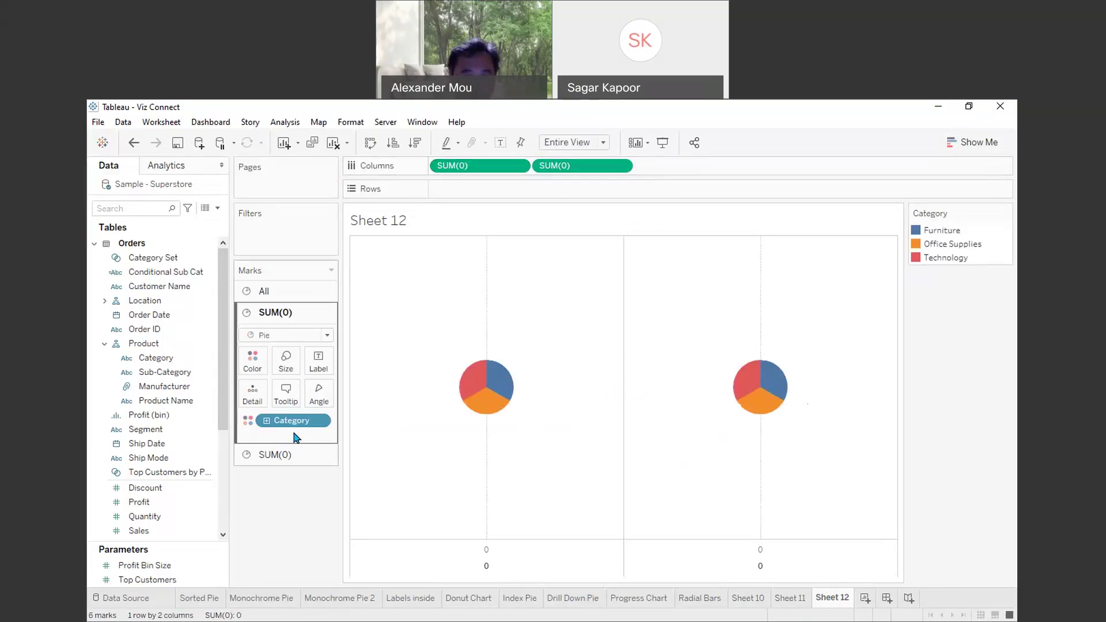
{"action": "left_click", "coordinate": [286, 362]}
{"action": "left_click_drag", "start_coordinate": [314, 402], "coordinate": [372, 398]}
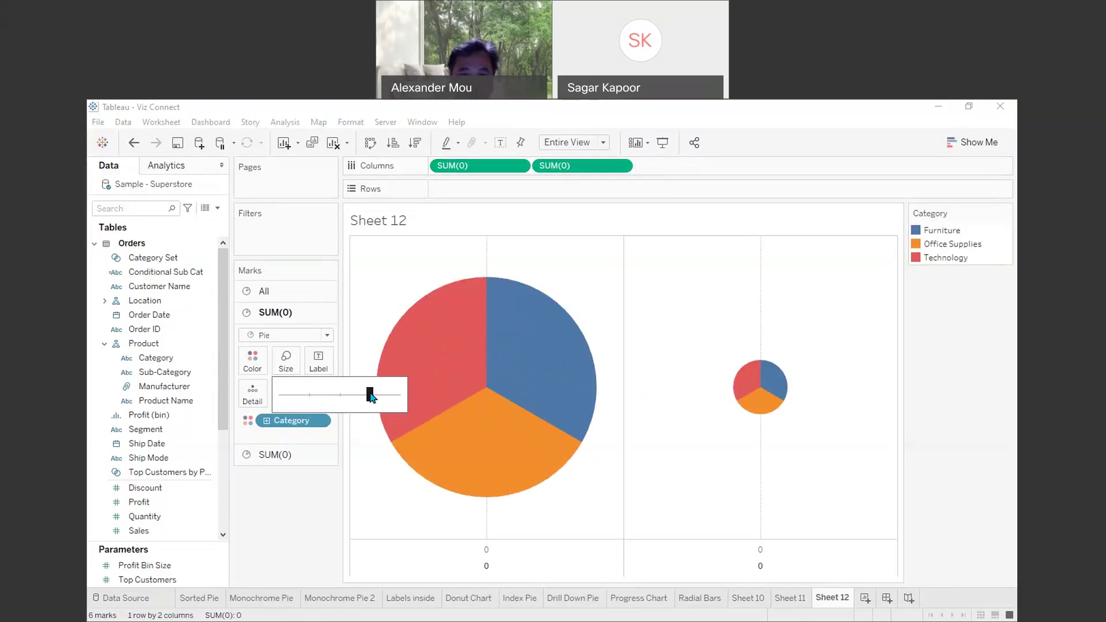
{"action": "left_click", "coordinate": [278, 504]}
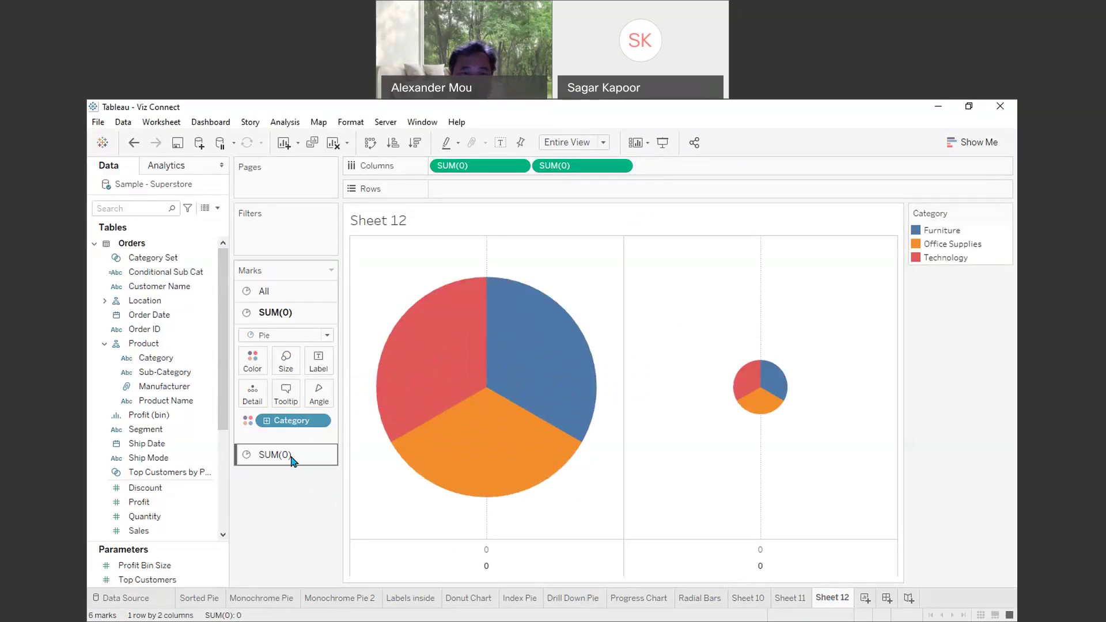
- Label the second pie's slices with Category and set Sales as the angle for both pies
{"action": "left_click", "coordinate": [291, 455]}
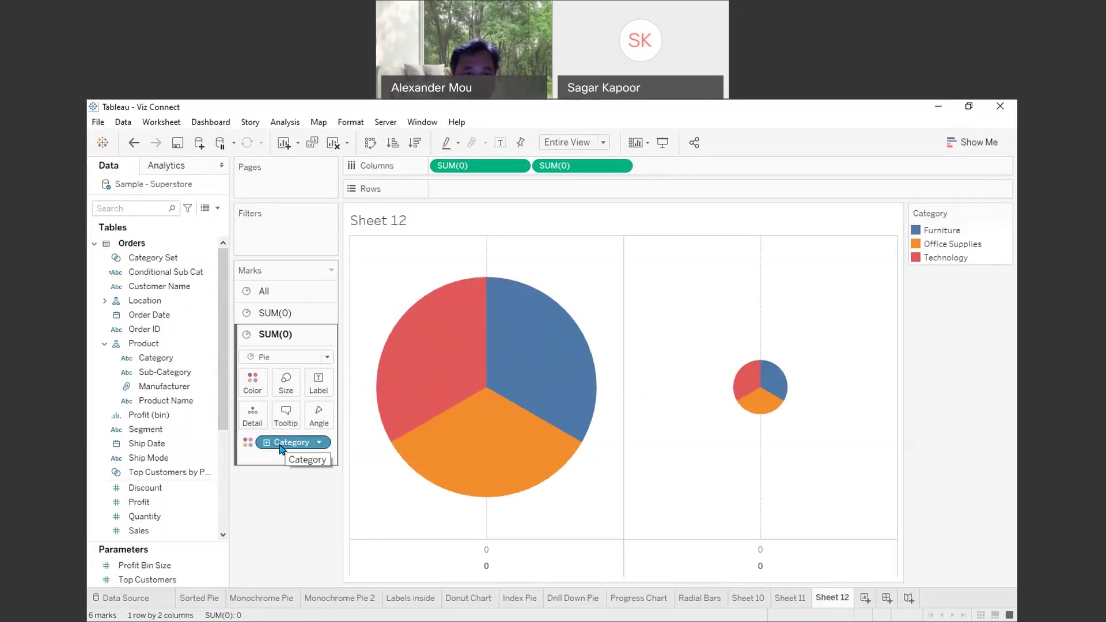
{"action": "left_click_drag", "start_coordinate": [286, 445], "coordinate": [320, 387]}
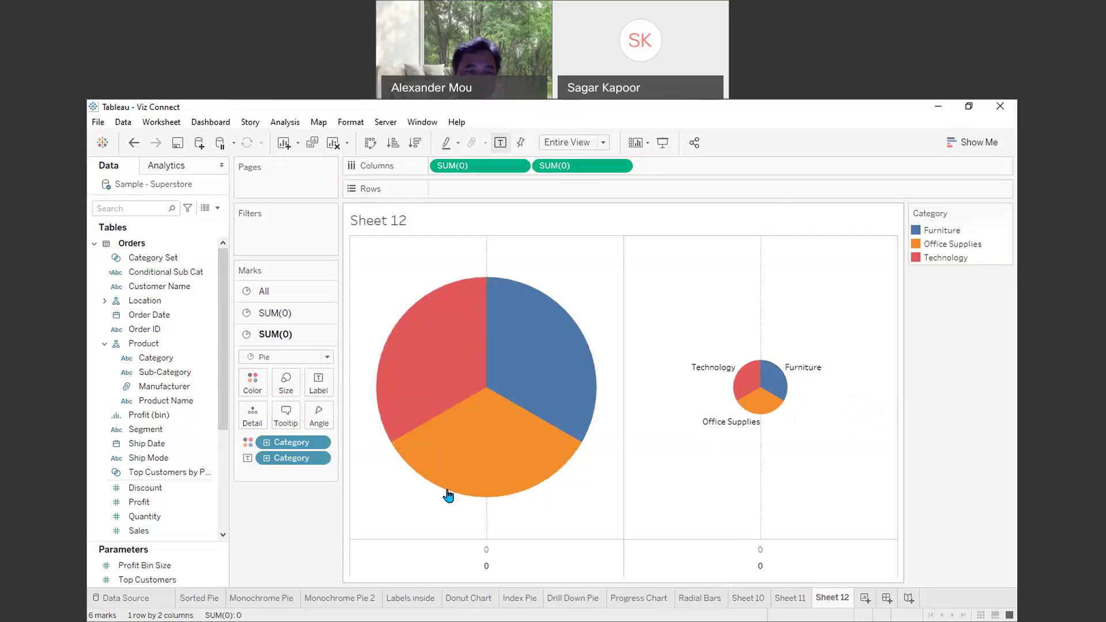
{"action": "left_click", "coordinate": [289, 291]}
{"action": "left_click", "coordinate": [167, 372]}
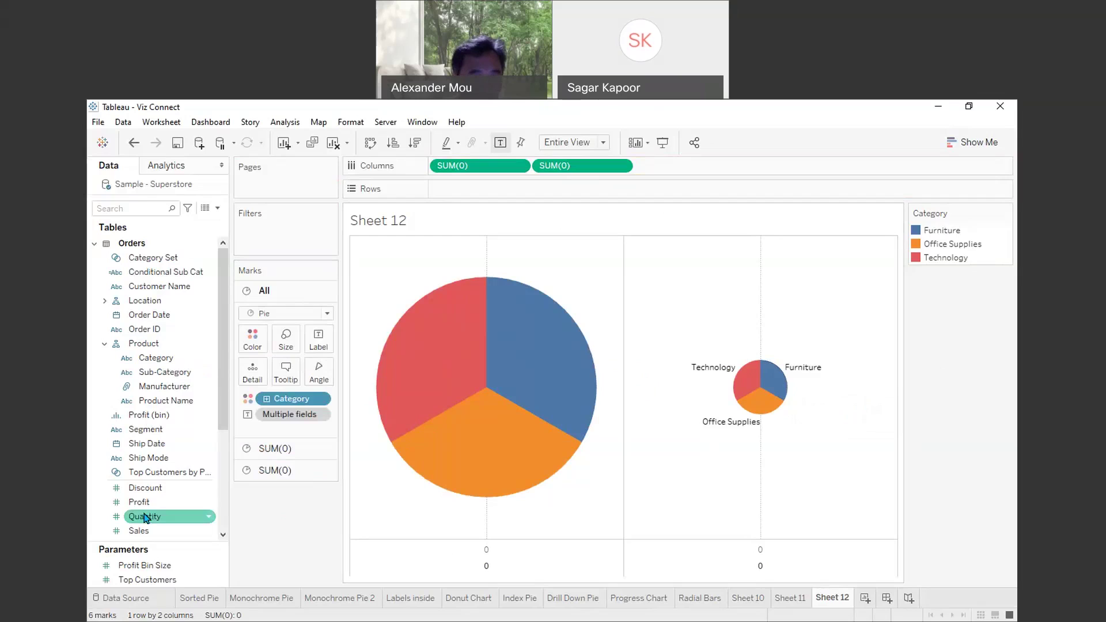
{"action": "left_click_drag", "start_coordinate": [139, 530], "coordinate": [318, 374]}
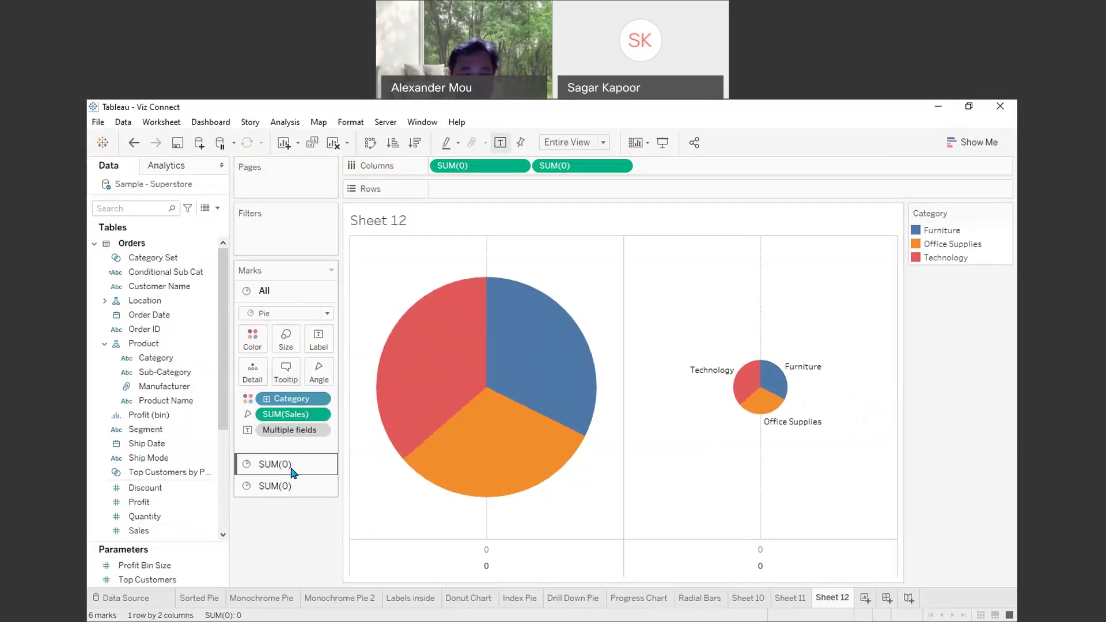
- Add Sales to the second pie's labels and show it as a Percent of Total quick table calculation
{"action": "left_click", "coordinate": [285, 486]}
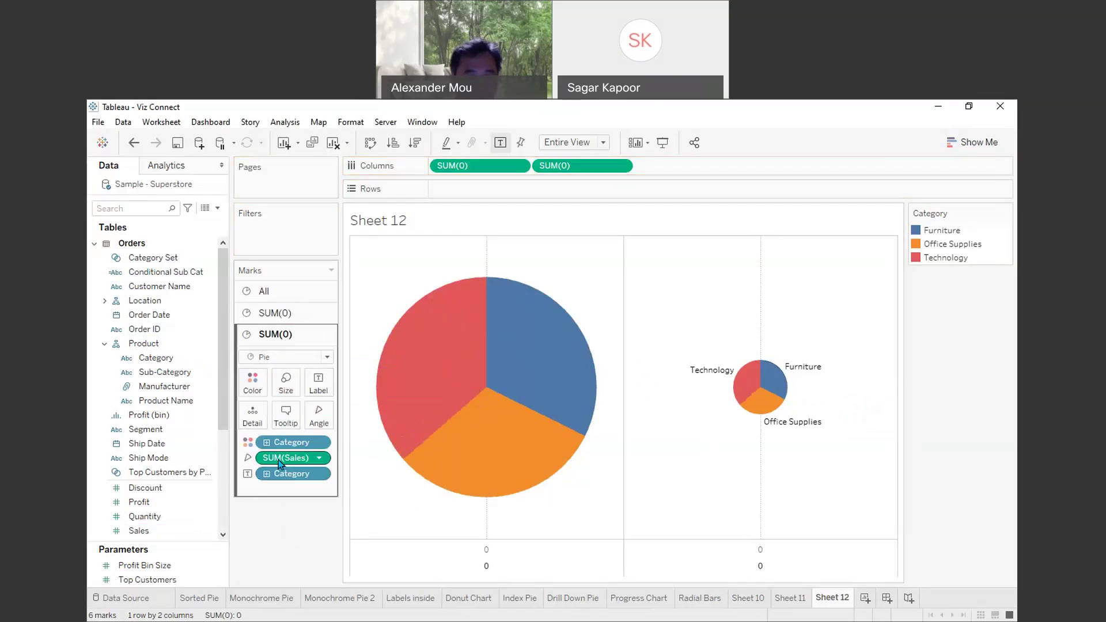
{"action": "left_click_drag", "start_coordinate": [279, 458], "coordinate": [321, 389]}
{"action": "left_click_drag", "start_coordinate": [321, 390], "coordinate": [320, 388]}
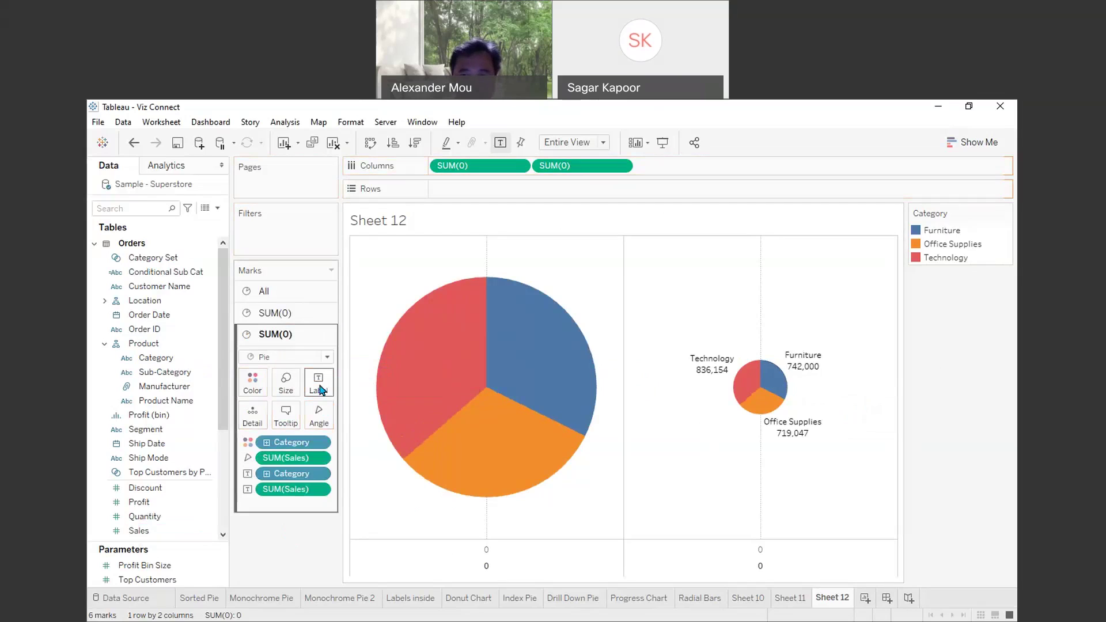
{"action": "left_click", "coordinate": [319, 490]}
{"action": "mouse_move", "coordinate": [338, 594]}
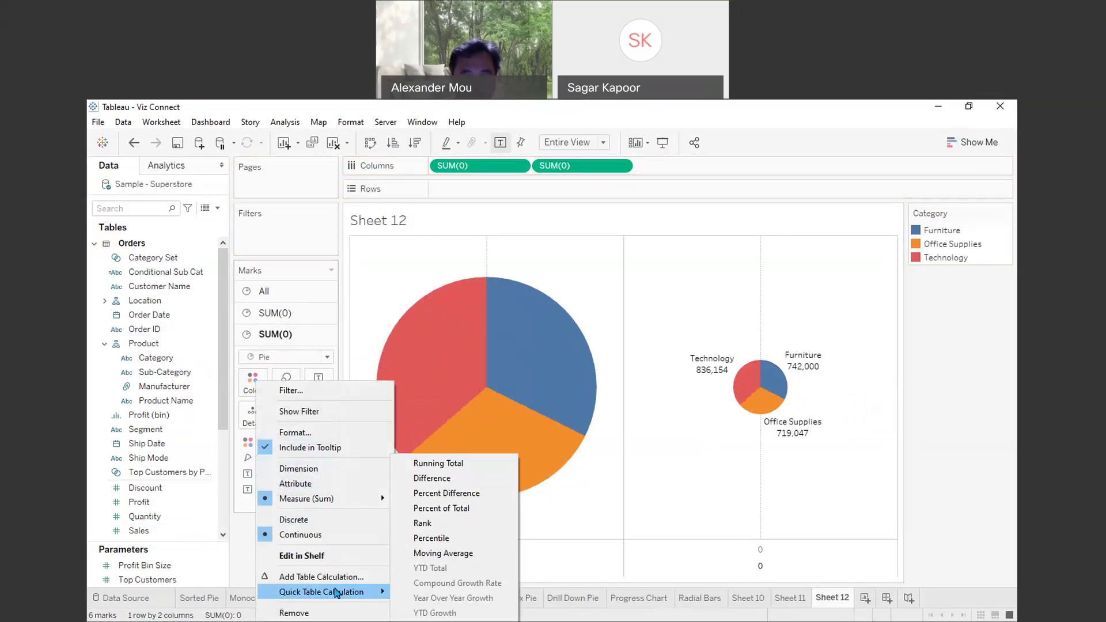
{"action": "left_click", "coordinate": [454, 509]}
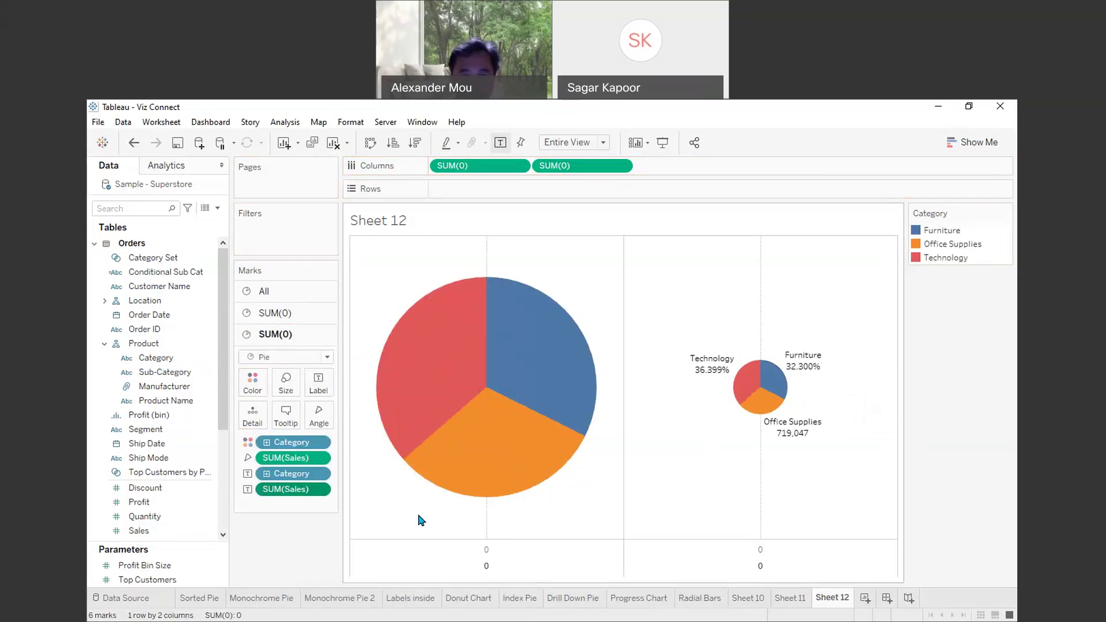
- Format the percent-of-total Sales labels as Percentage with 0 decimal places
{"action": "left_click", "coordinate": [320, 490]}
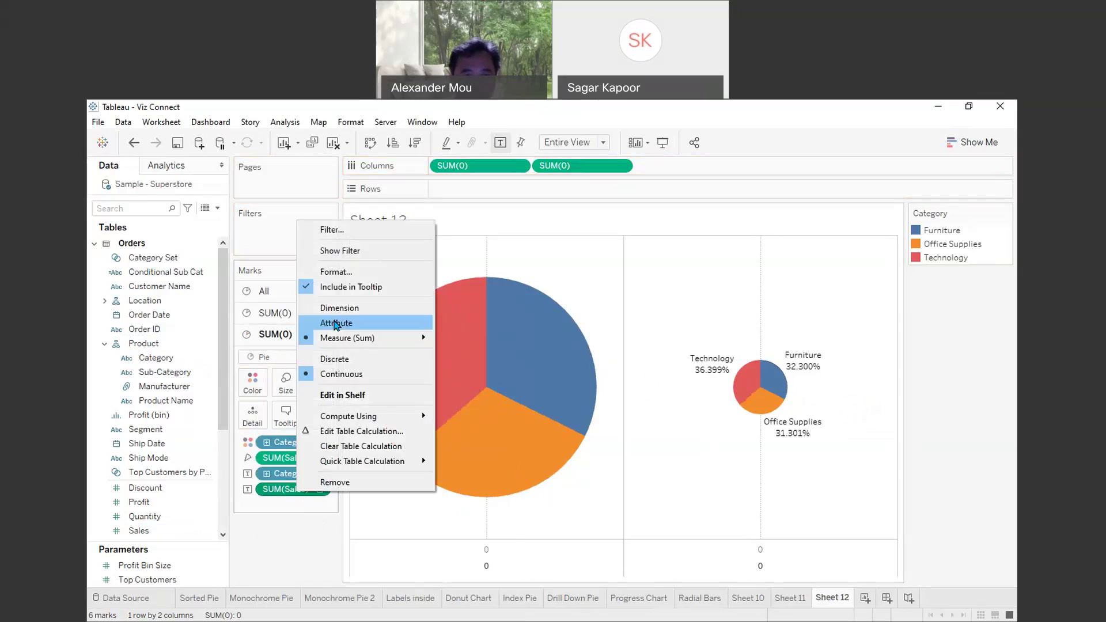
{"action": "left_click", "coordinate": [327, 271]}
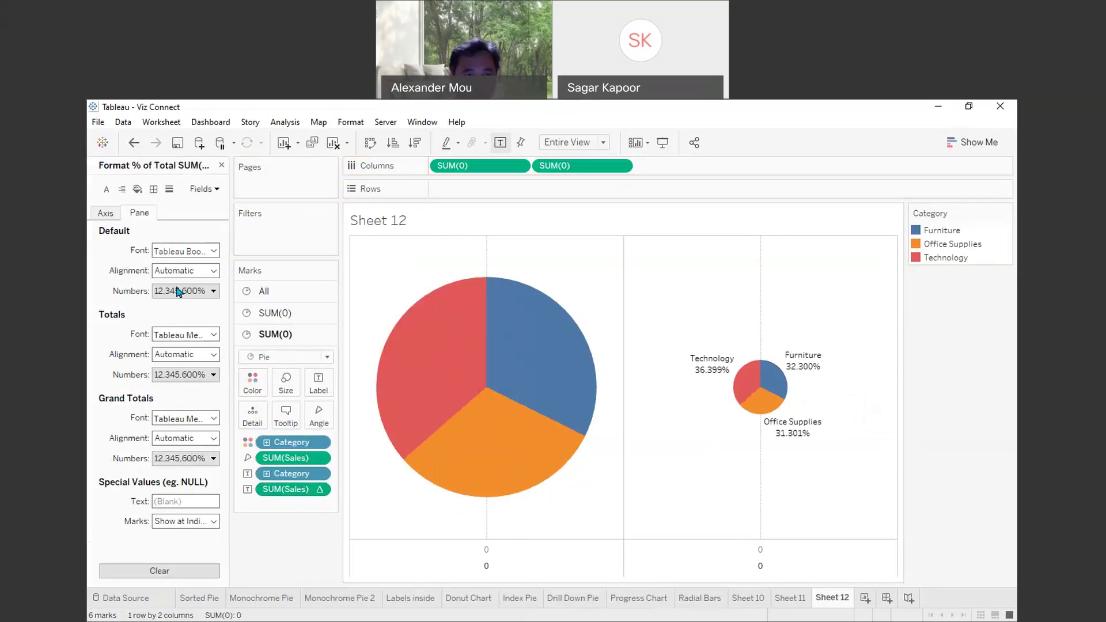
{"action": "left_click", "coordinate": [179, 292]}
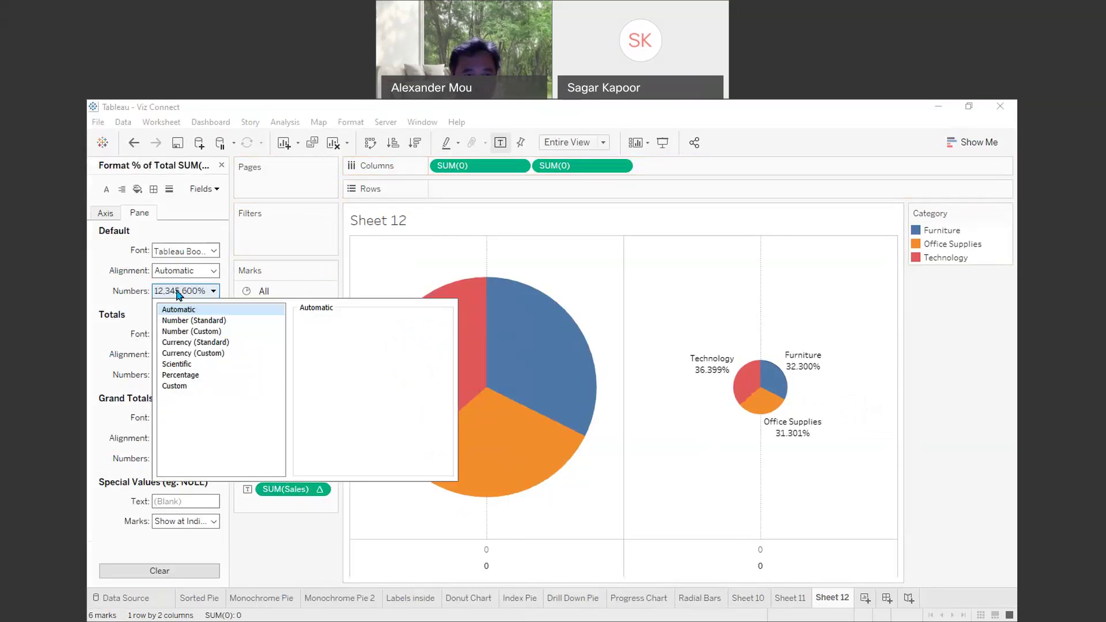
{"action": "left_click", "coordinate": [180, 375]}
{"action": "left_click", "coordinate": [336, 339]}
{"action": "left_click", "coordinate": [336, 339]}
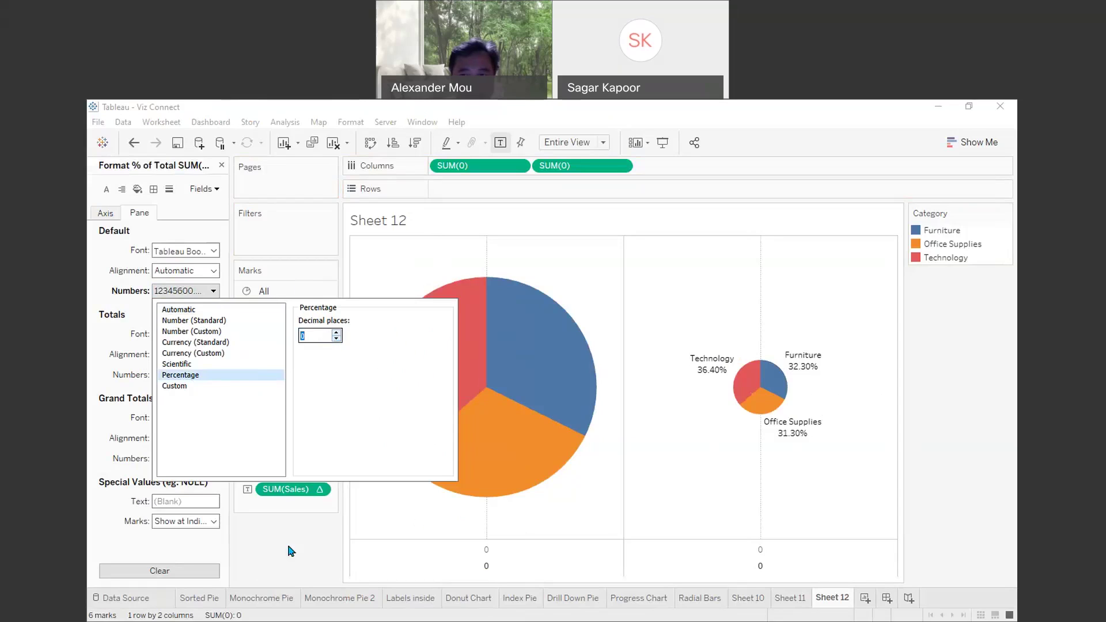
{"action": "left_click", "coordinate": [288, 547]}
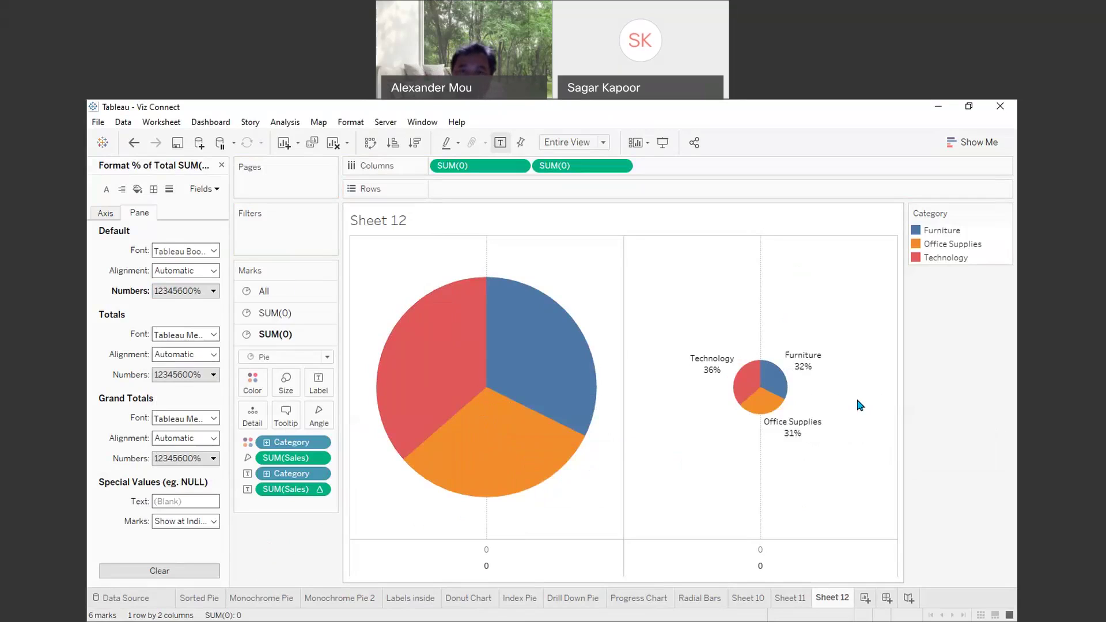
- Combine the two SUM(0) pies on a dual axis and remove Measure Names from the color of both pies
{"action": "right_click", "coordinate": [691, 560]}
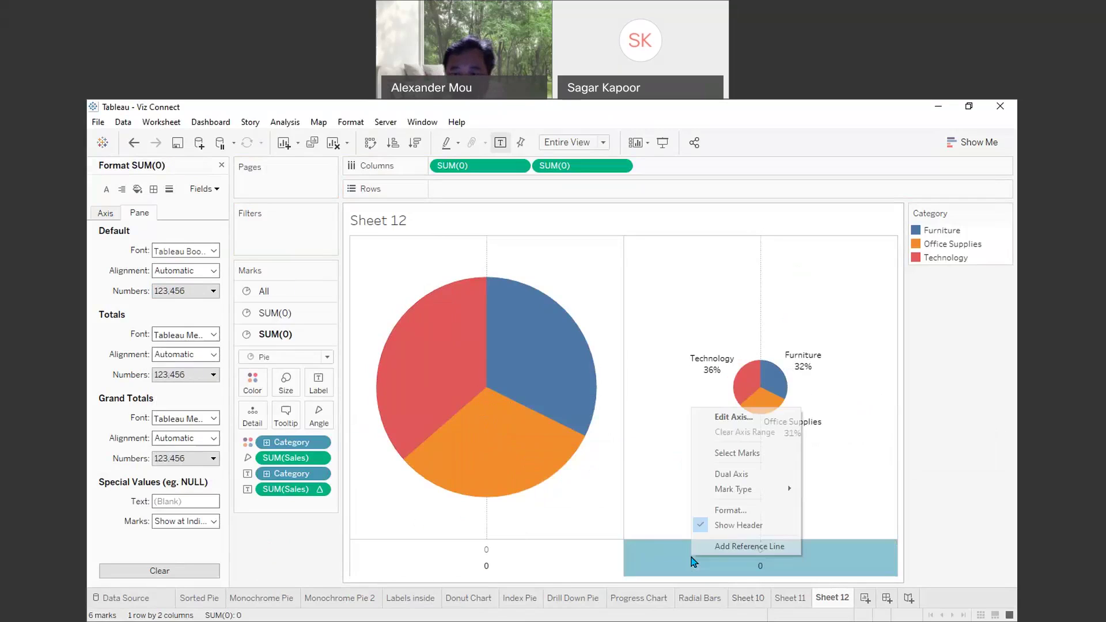
{"action": "left_click", "coordinate": [747, 474]}
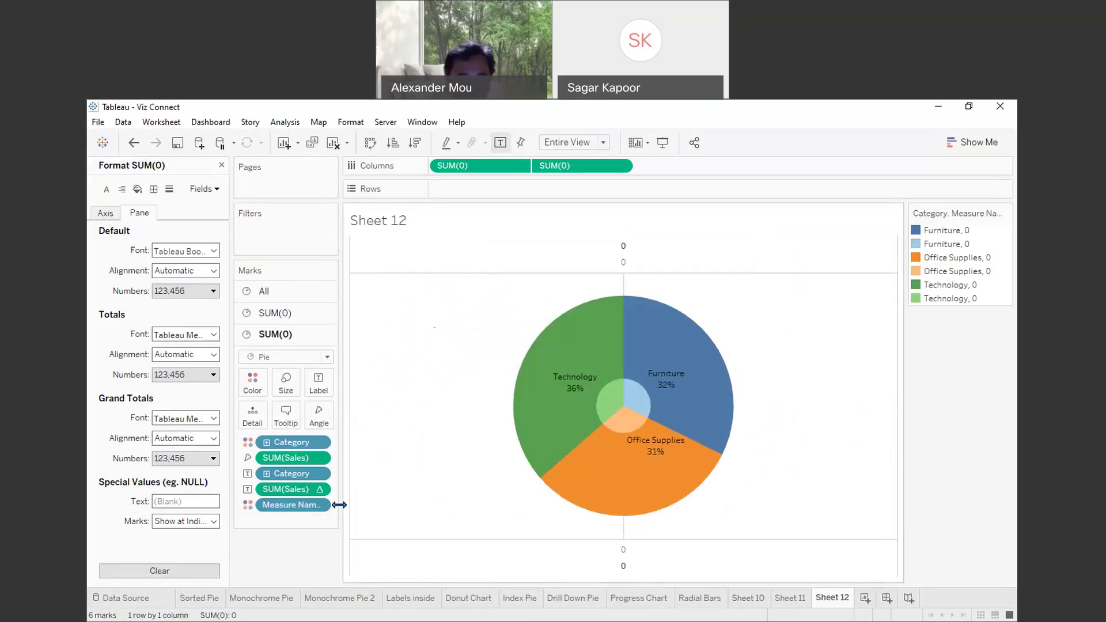
{"action": "left_click_drag", "start_coordinate": [316, 505], "coordinate": [283, 562]}
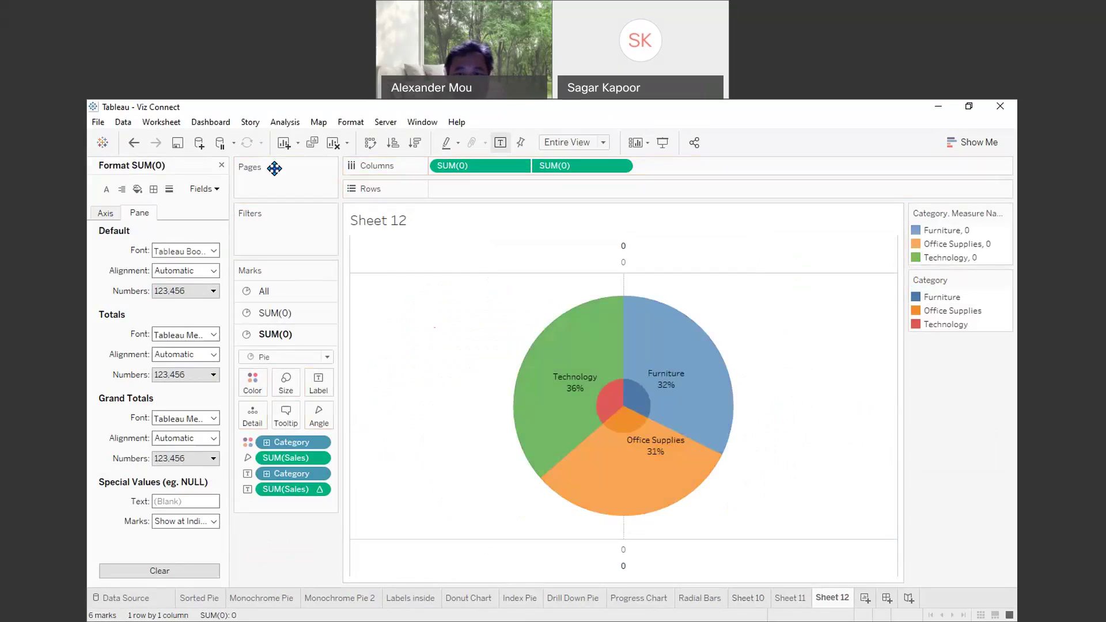
{"action": "left_click", "coordinate": [276, 313]}
{"action": "left_click_drag", "start_coordinate": [291, 453], "coordinate": [261, 551]}
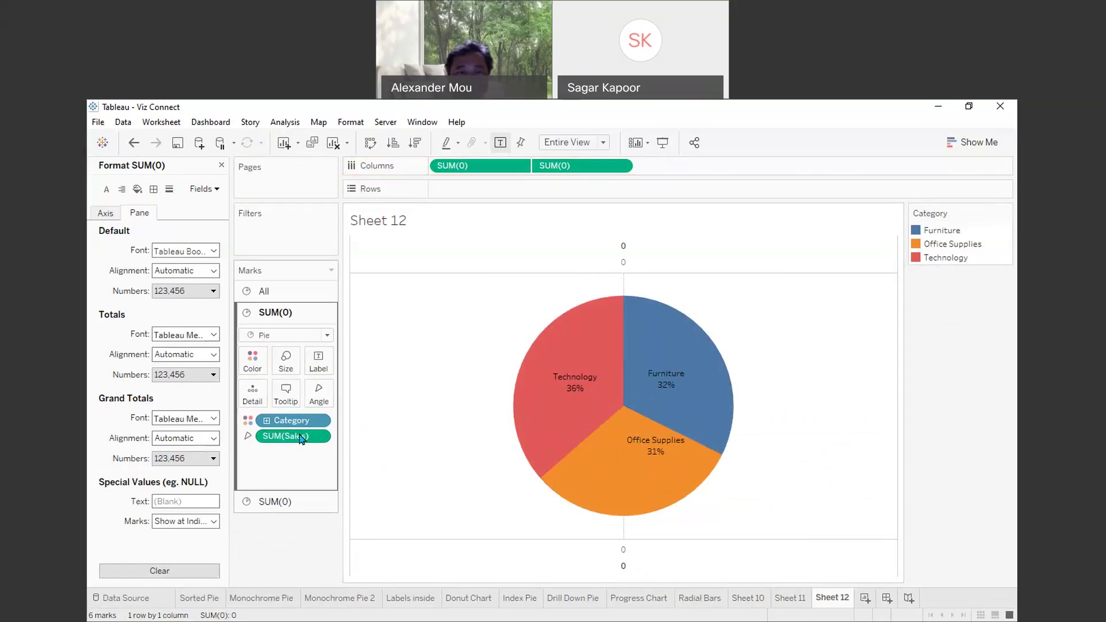
{"action": "left_click", "coordinate": [289, 502]}
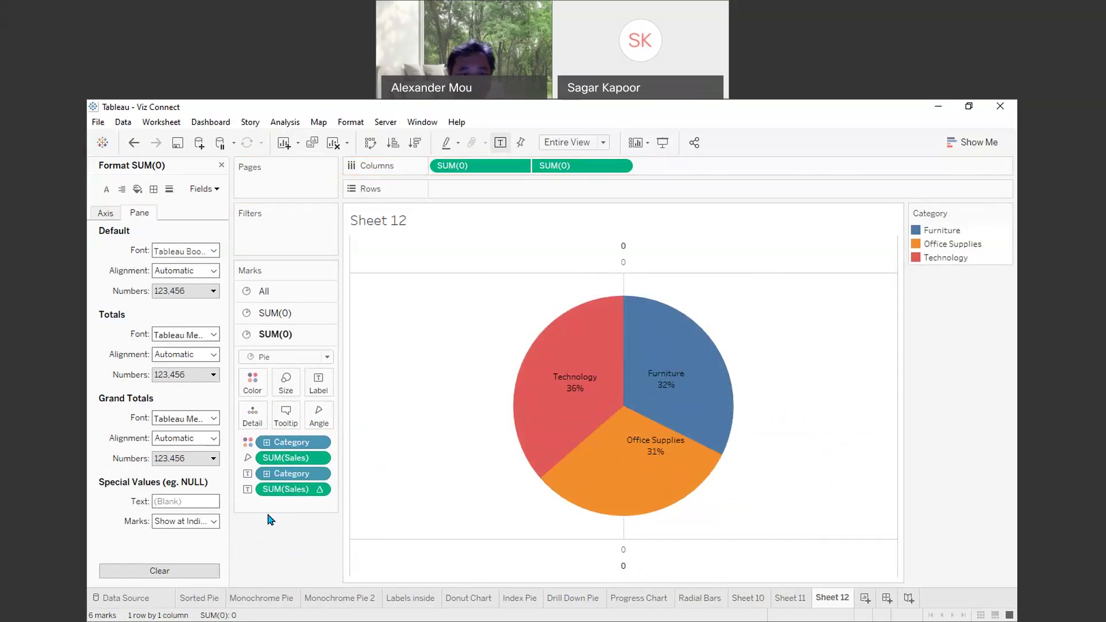
- Move the Office Supplies label down to the middle of its orange slice
{"action": "mouse_move", "coordinate": [653, 445]}
{"action": "mouse_move", "coordinate": [709, 433]}
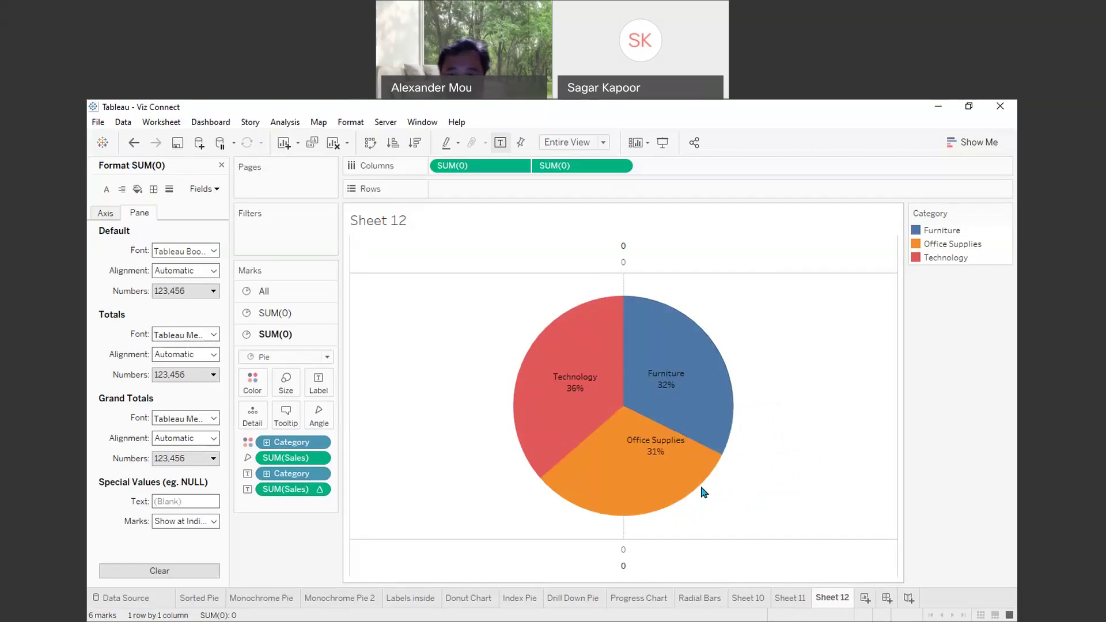
{"action": "left_click", "coordinate": [652, 453]}
{"action": "left_click_drag", "start_coordinate": [651, 446], "coordinate": [631, 474]}
{"action": "left_click", "coordinate": [817, 404]}
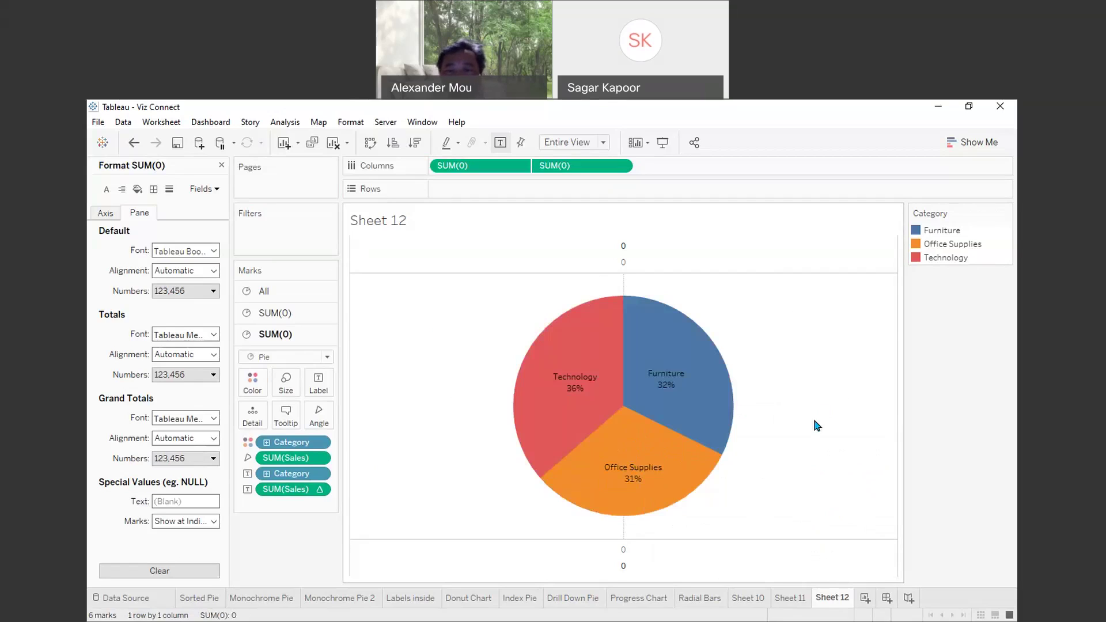
- Open the Donut Chart sheet to examine the finished donut example
{"action": "mouse_move", "coordinate": [641, 489]}
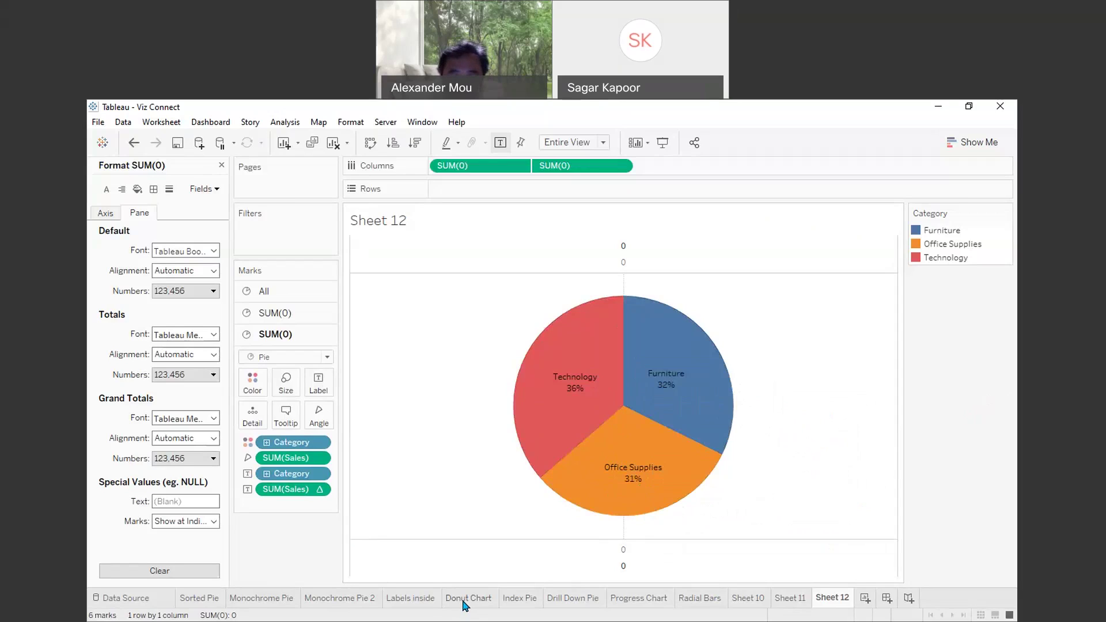
{"action": "mouse_move", "coordinate": [455, 605]}
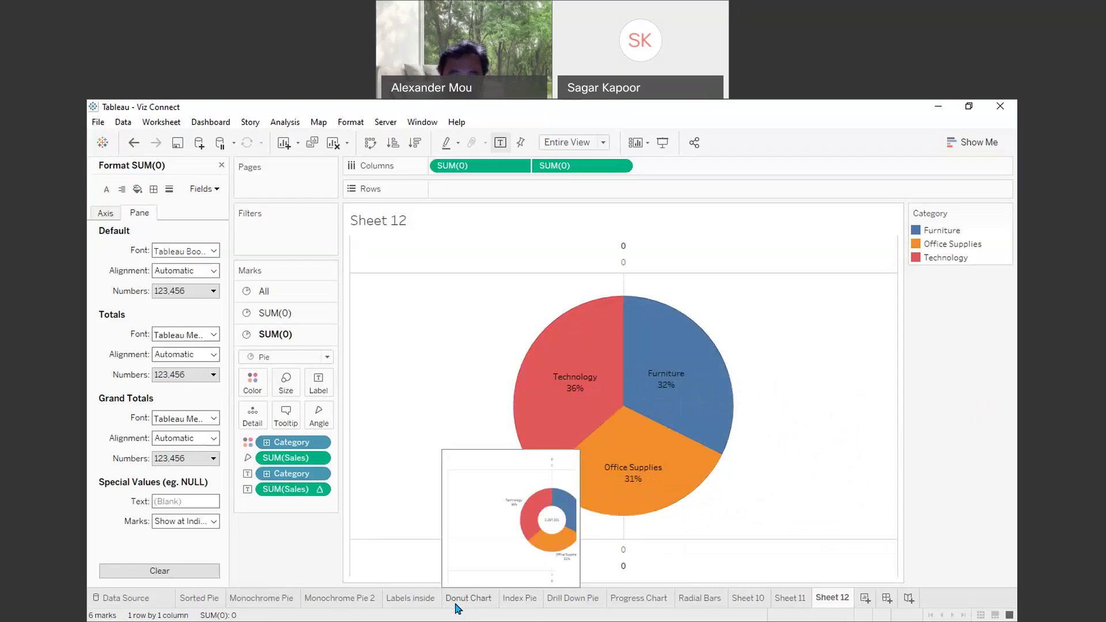
{"action": "left_click", "coordinate": [461, 601]}
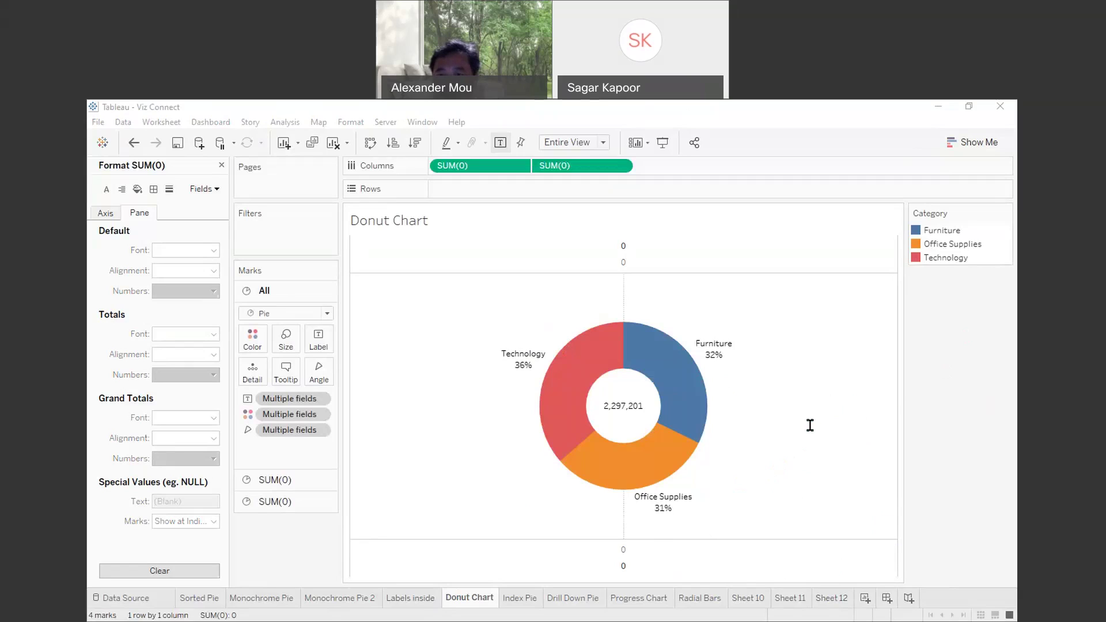
- On the Labels inside sheet, reposition the Office Supplies label within its slice, trying the slice's outer edge before settling near its middle
{"action": "left_click", "coordinate": [415, 600]}
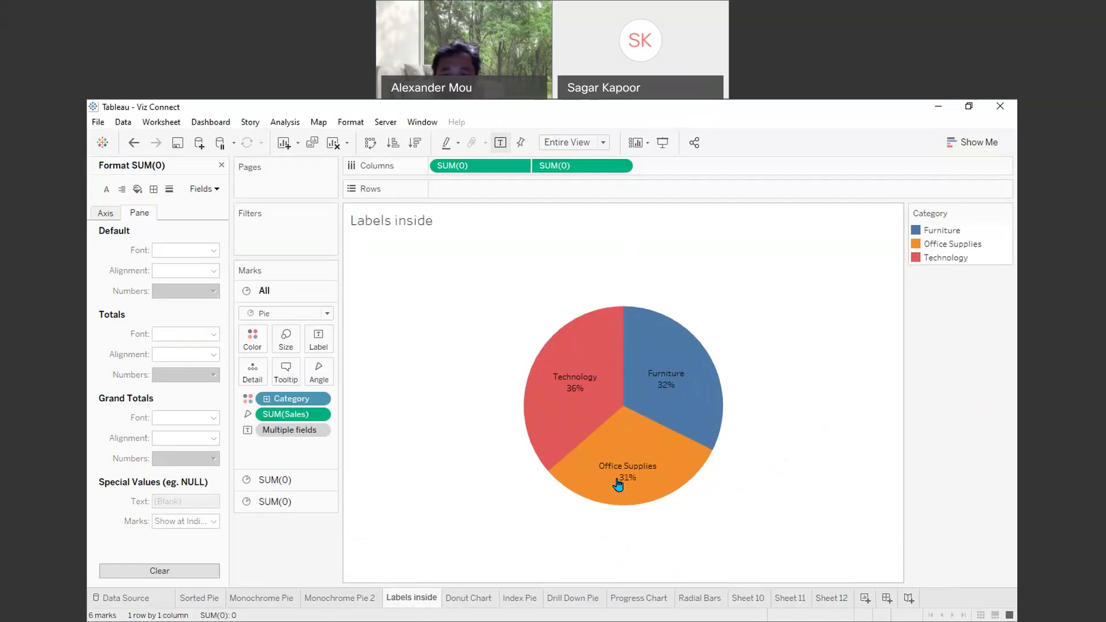
{"action": "mouse_move", "coordinate": [630, 478]}
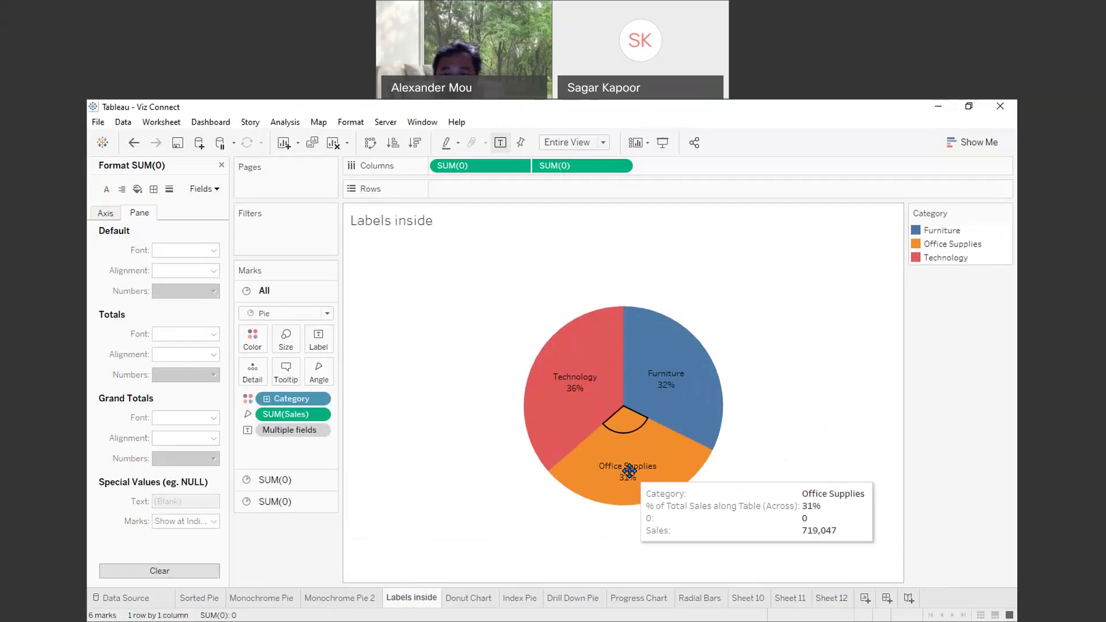
{"action": "left_click", "coordinate": [629, 471]}
{"action": "mouse_move", "coordinate": [634, 475]}
{"action": "left_mouse_down"}
{"action": "mouse_move", "coordinate": [599, 469]}
{"action": "mouse_move", "coordinate": [655, 451]}
{"action": "mouse_move", "coordinate": [631, 473]}
{"action": "mouse_move", "coordinate": [611, 454]}
{"action": "mouse_move", "coordinate": [632, 444]}
{"action": "mouse_move", "coordinate": [635, 470]}
{"action": "mouse_move", "coordinate": [609, 473]}
{"action": "mouse_move", "coordinate": [633, 495]}
{"action": "left_mouse_up"}
{"action": "mouse_move", "coordinate": [683, 491]}
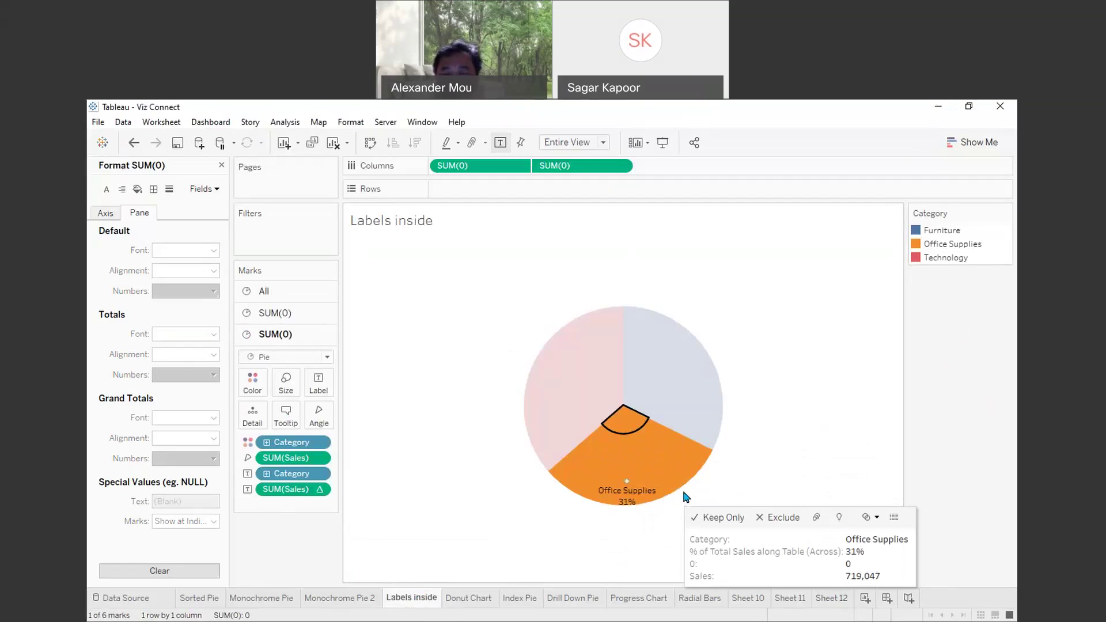
{"action": "left_click_drag", "start_coordinate": [625, 495], "coordinate": [634, 472]}
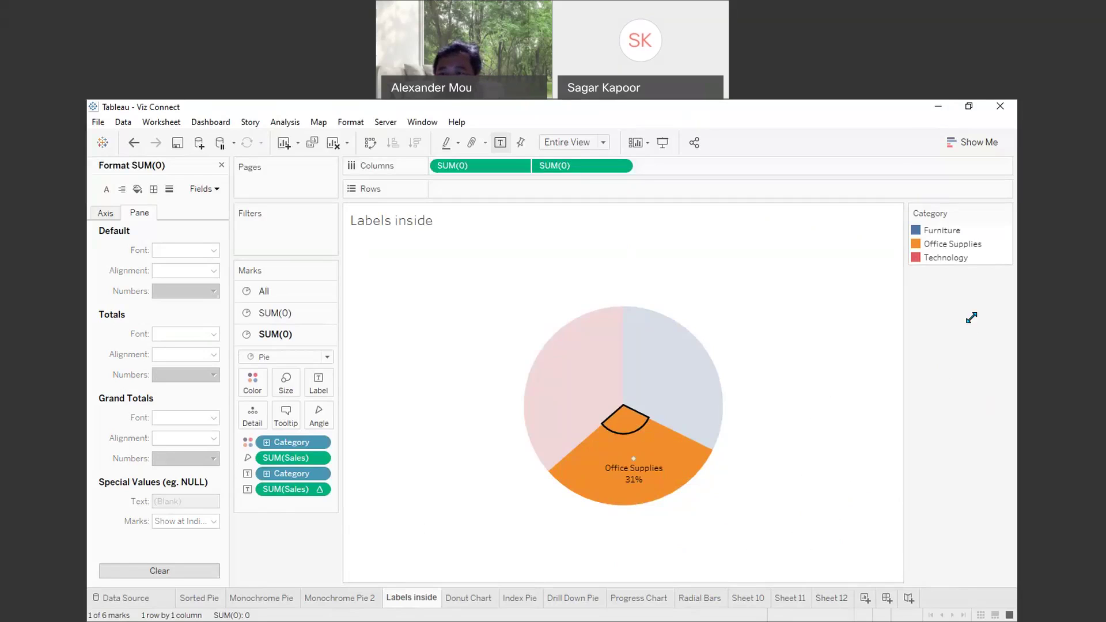
{"action": "left_click", "coordinate": [773, 386]}
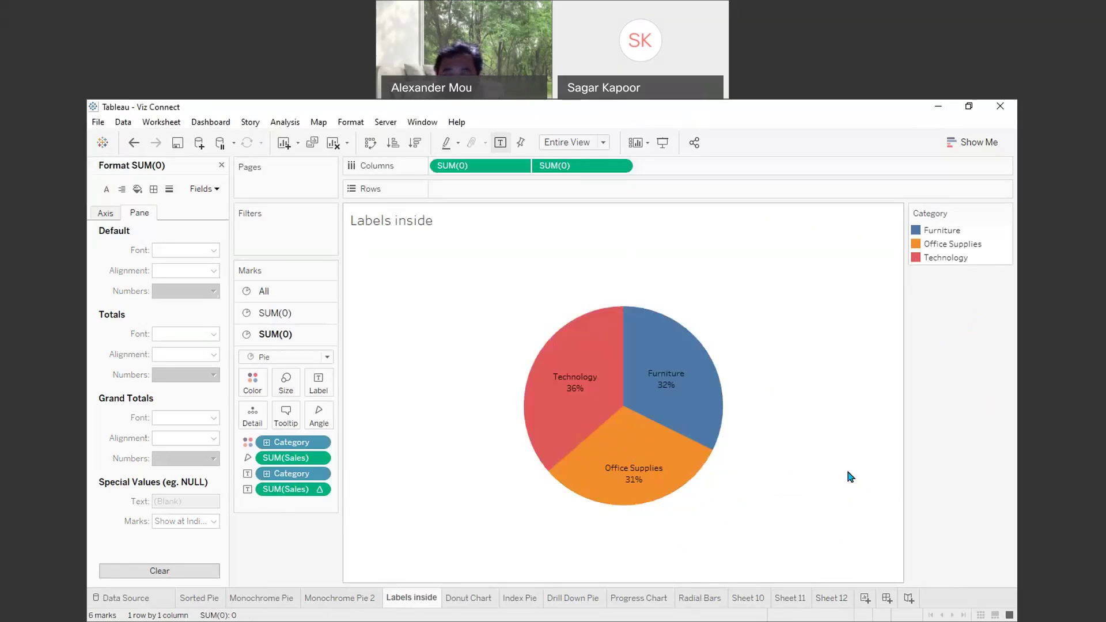
- Add a new worksheet and create a pie mark colored by Category
{"action": "left_click", "coordinate": [464, 599]}
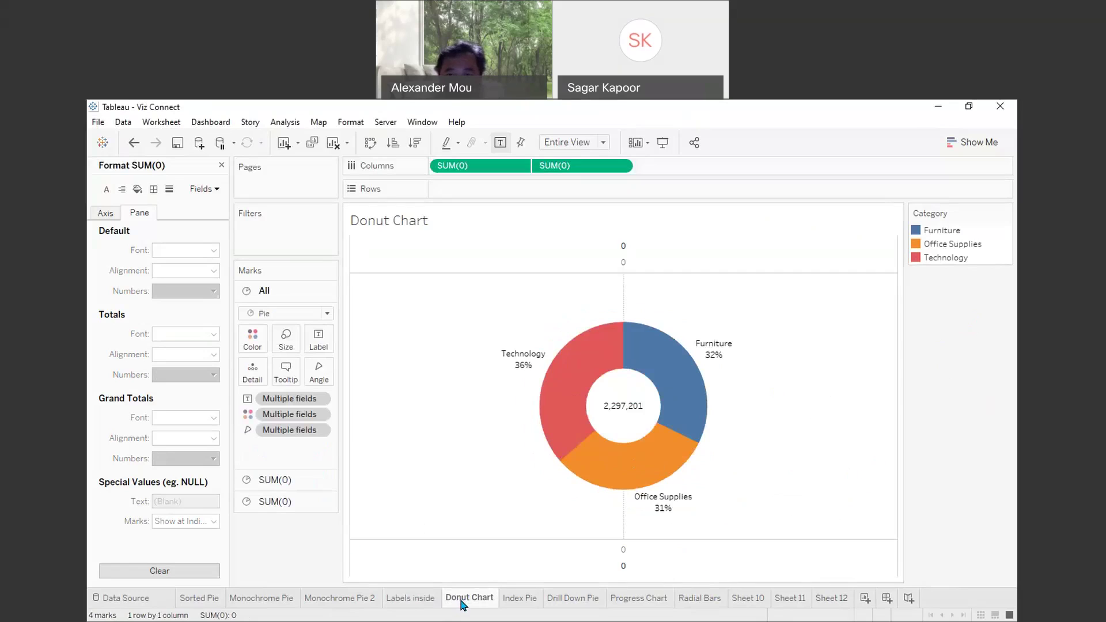
{"action": "left_click", "coordinate": [832, 600]}
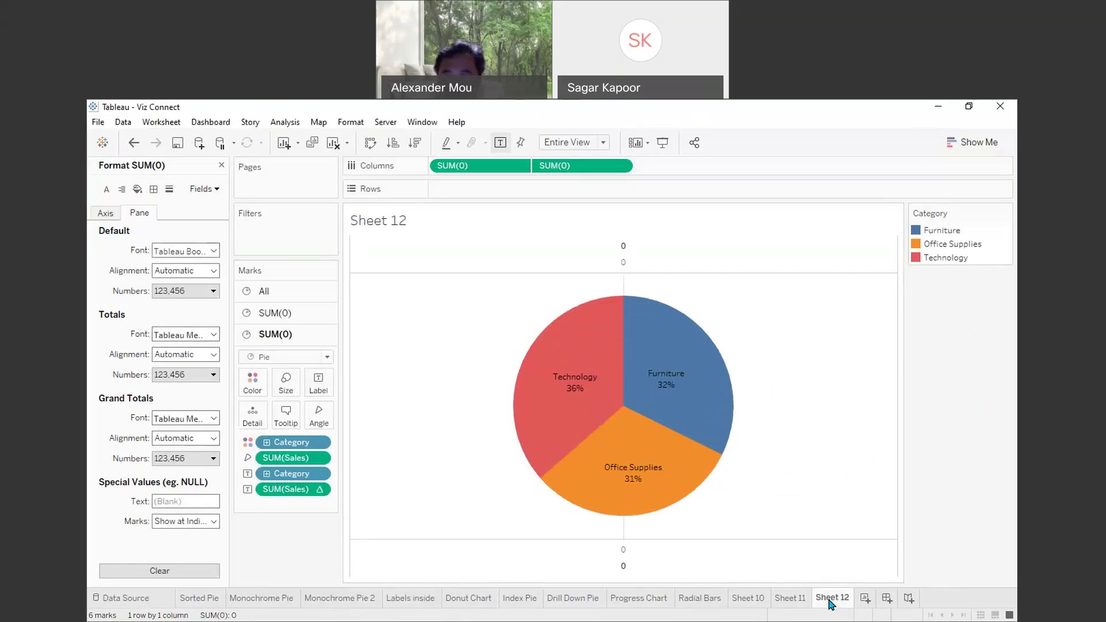
{"action": "left_click", "coordinate": [864, 600]}
{"action": "left_click", "coordinate": [188, 287]}
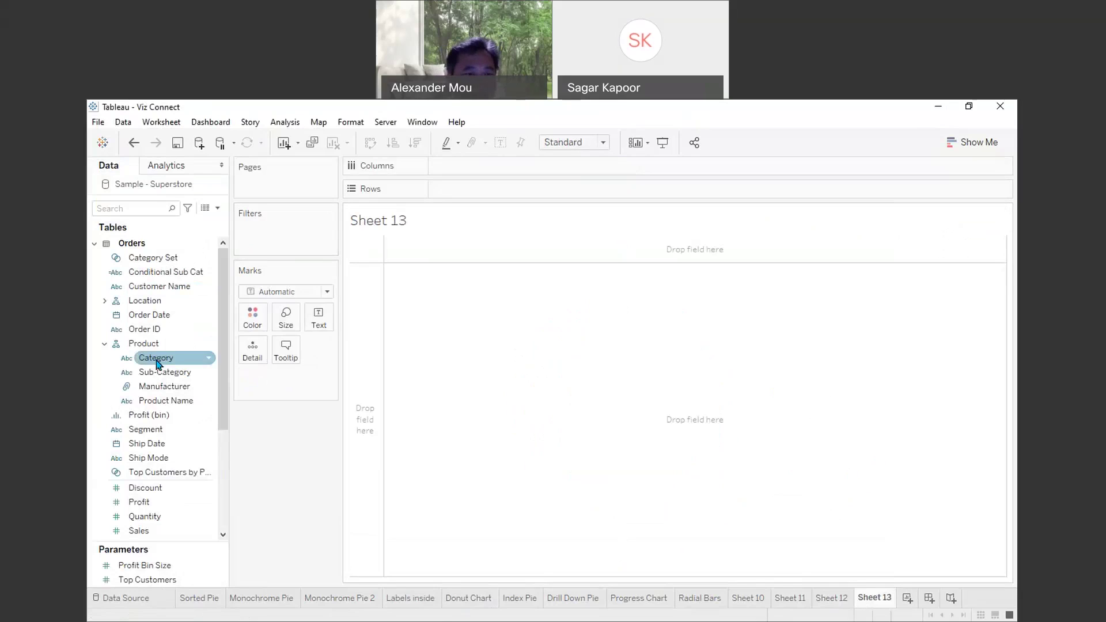
{"action": "left_click_drag", "start_coordinate": [158, 365], "coordinate": [252, 326]}
{"action": "left_click", "coordinate": [296, 291]}
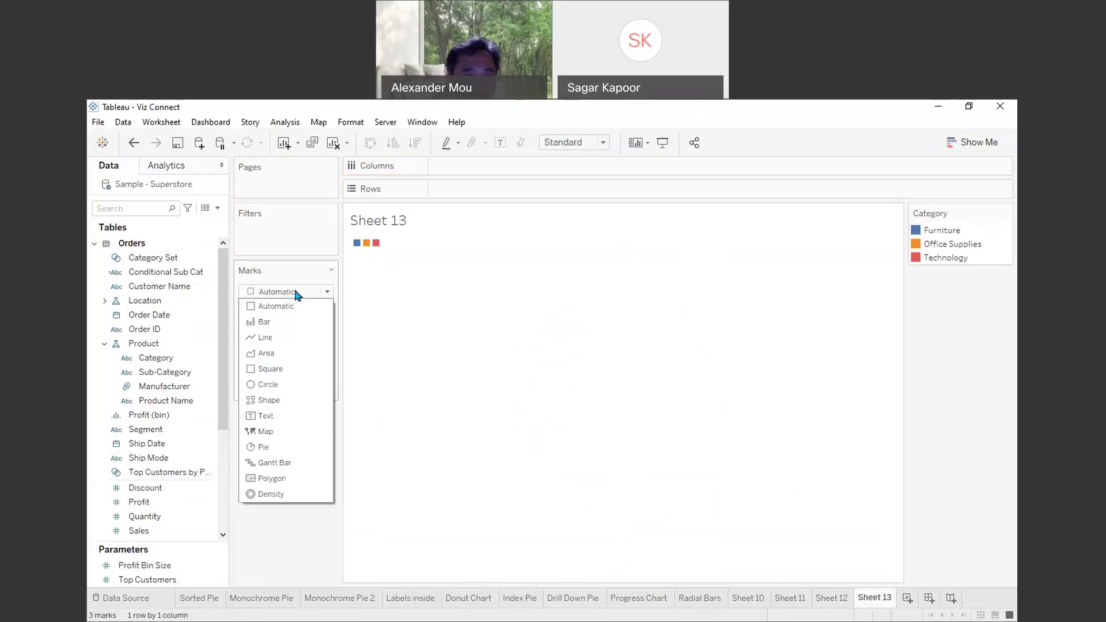
{"action": "left_click", "coordinate": [262, 448]}
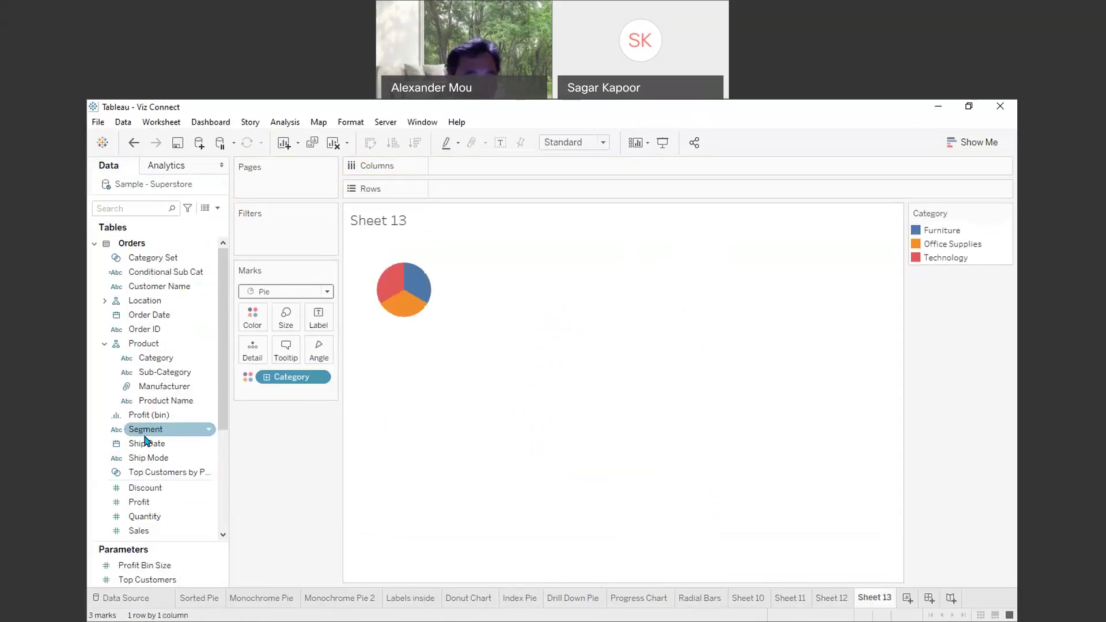
- Set Sales as the pie's angle and fit the chart to Entire View
{"action": "left_click_drag", "start_coordinate": [139, 531], "coordinate": [319, 353]}
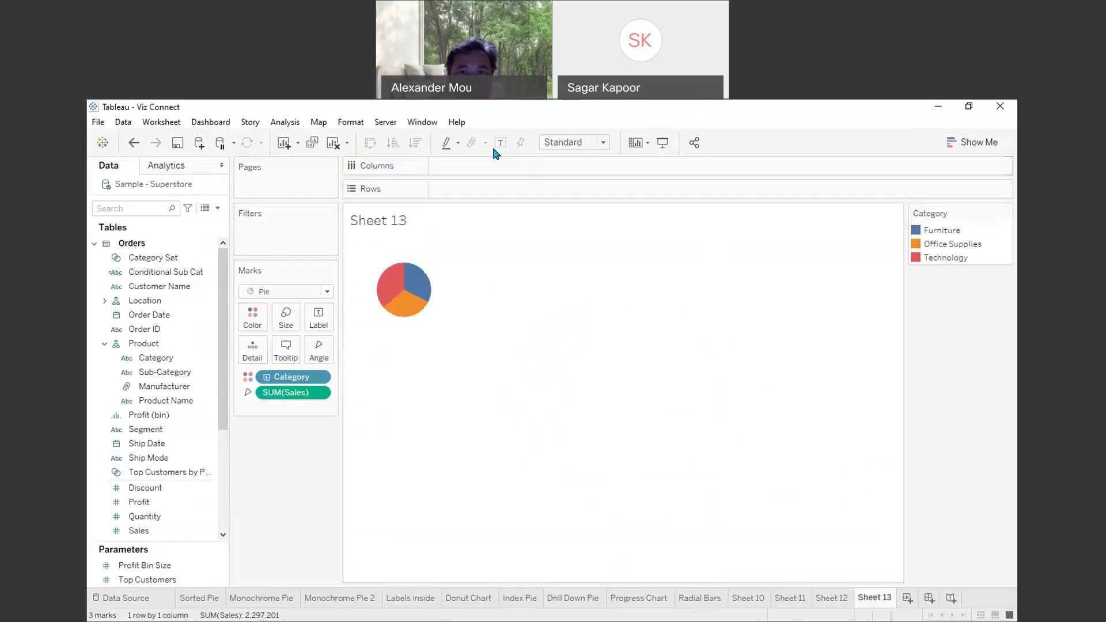
{"action": "left_click", "coordinate": [565, 144]}
{"action": "left_click", "coordinate": [569, 189]}
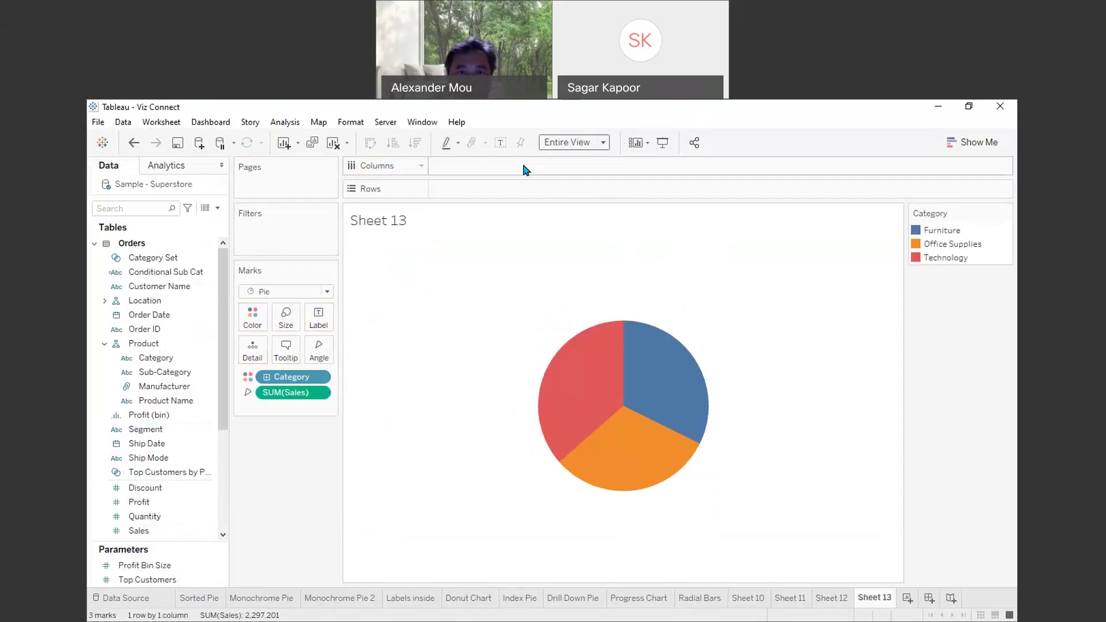
- Add two ad hoc 0 measures to Columns to produce two side-by-side pies
{"action": "double_click", "coordinate": [521, 166]}
{"action": "type", "text": "0"}
{"action": "key", "text": "Return"}
{"action": "double_click", "coordinate": [563, 165]}
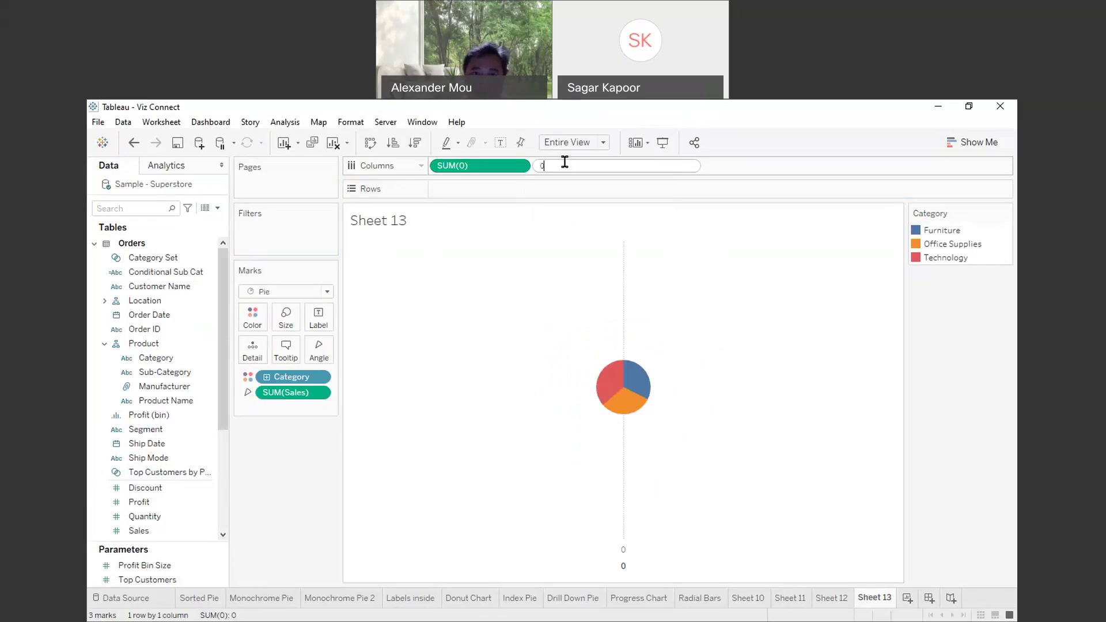
{"action": "type", "text": "0"}
{"action": "key", "text": "Return"}
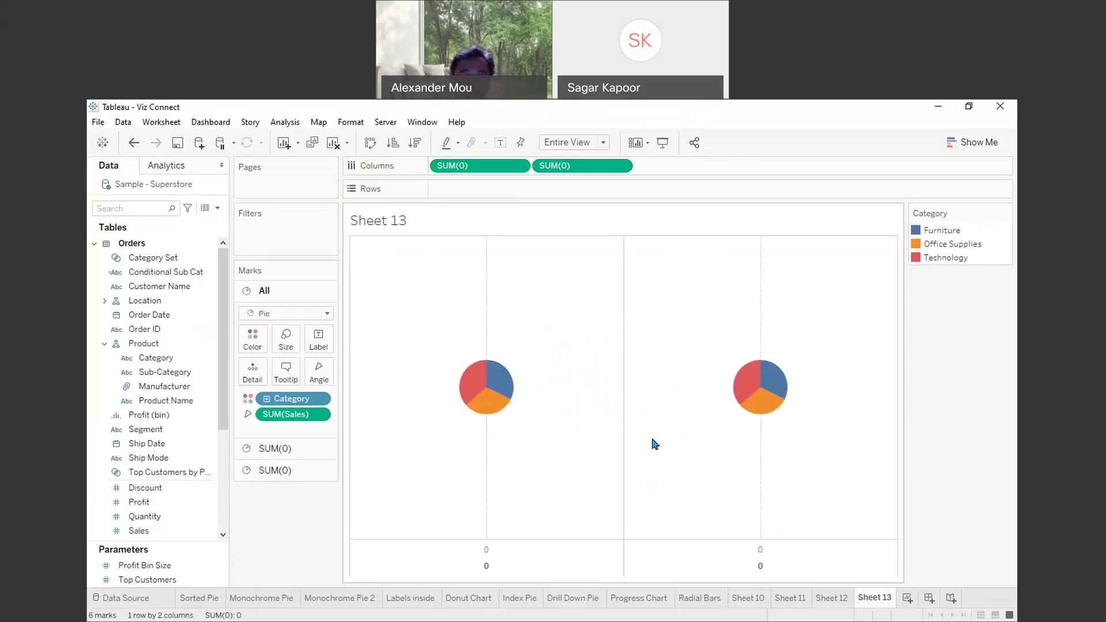
- Enlarge only the first SUM(0) pie to about three times its diameter
{"action": "left_click", "coordinate": [277, 449]}
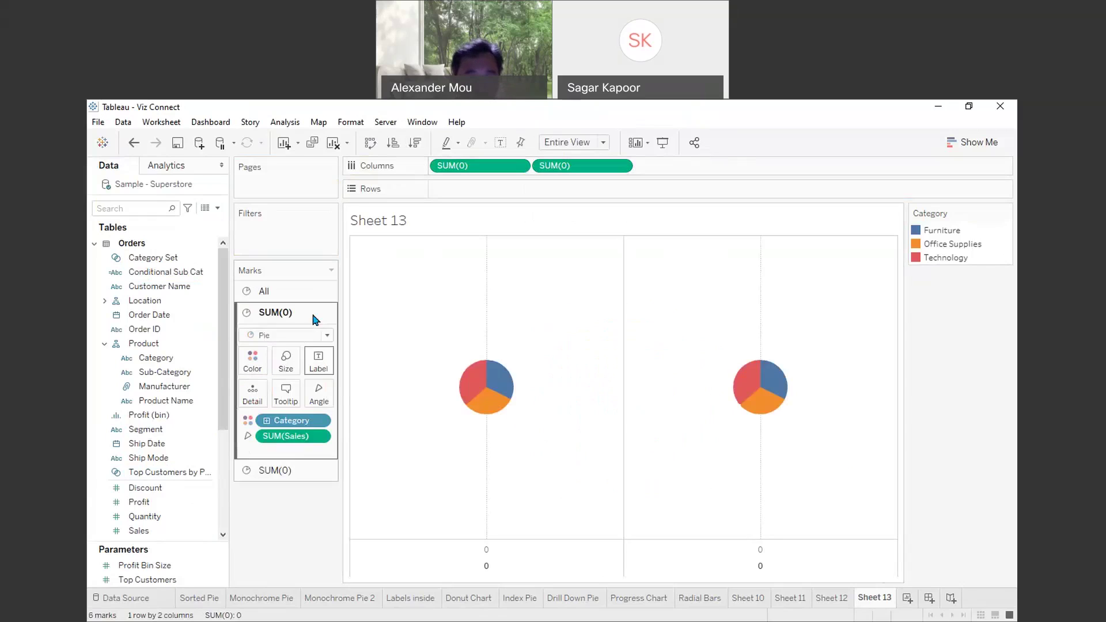
{"action": "left_click", "coordinate": [287, 364]}
{"action": "left_click_drag", "start_coordinate": [311, 397], "coordinate": [357, 395]}
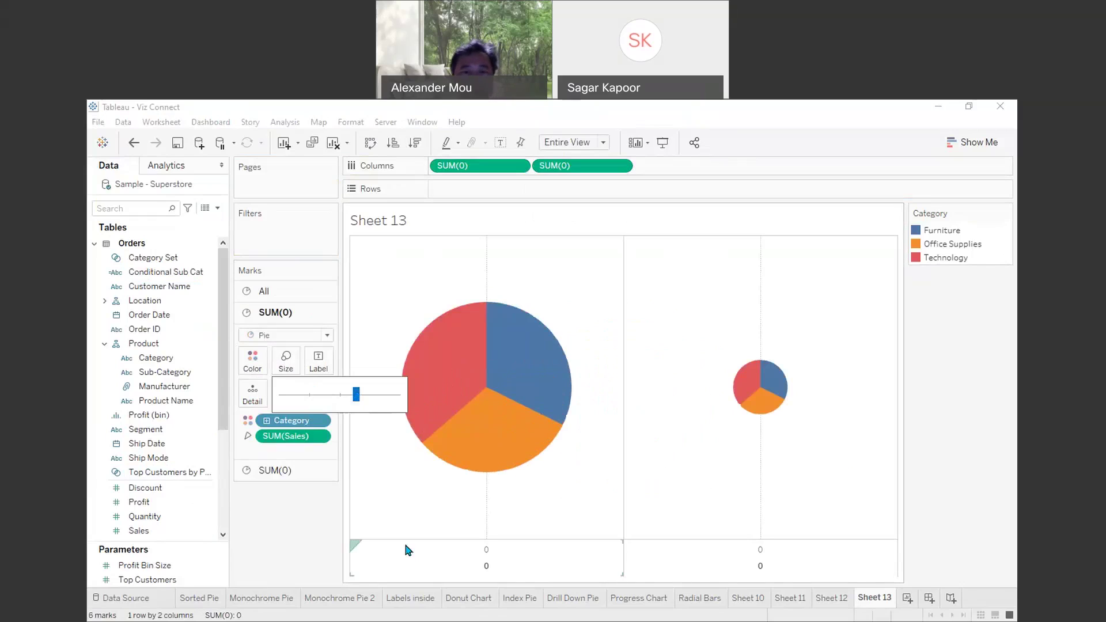
- Remove Category from the second SUM(0) pie and change its Sales field from angle to label
{"action": "left_click", "coordinate": [275, 471]}
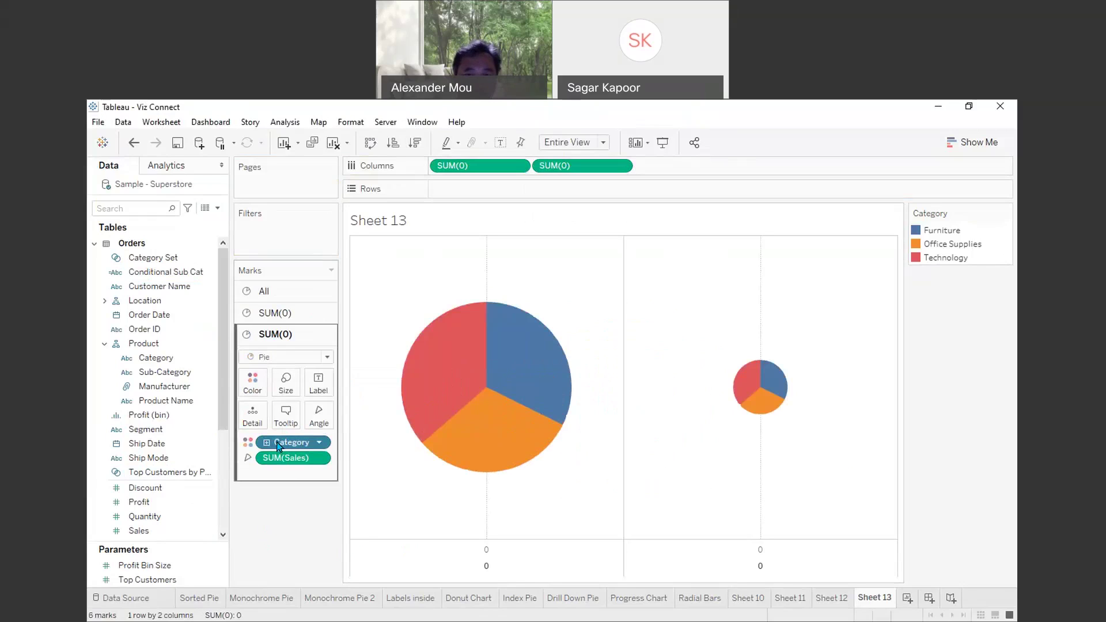
{"action": "left_click_drag", "start_coordinate": [279, 446], "coordinate": [262, 510]}
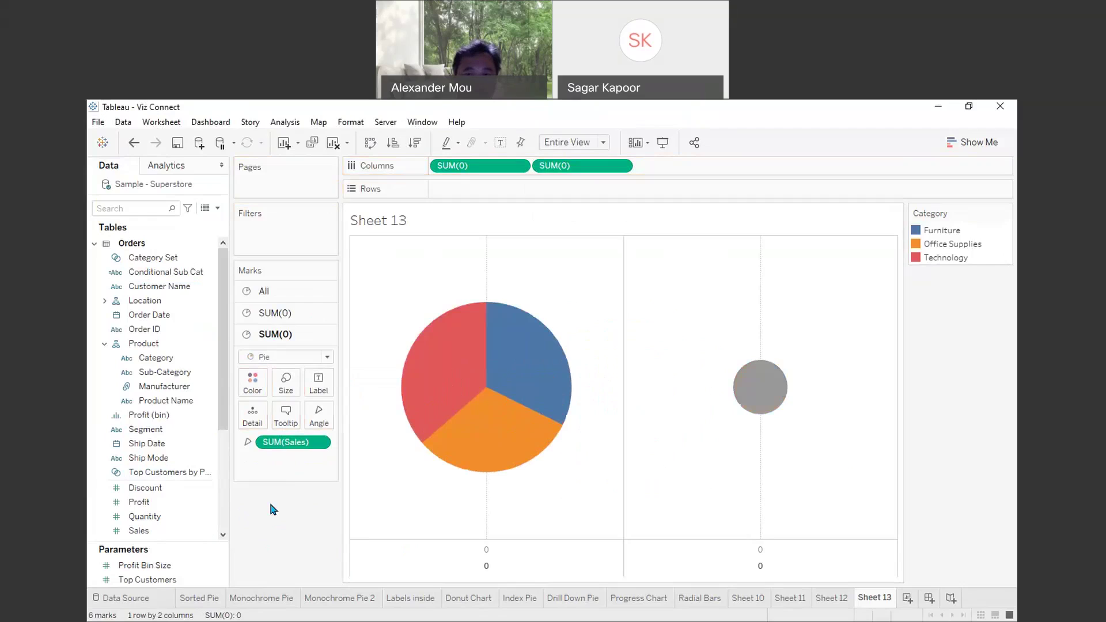
{"action": "left_click", "coordinate": [247, 442]}
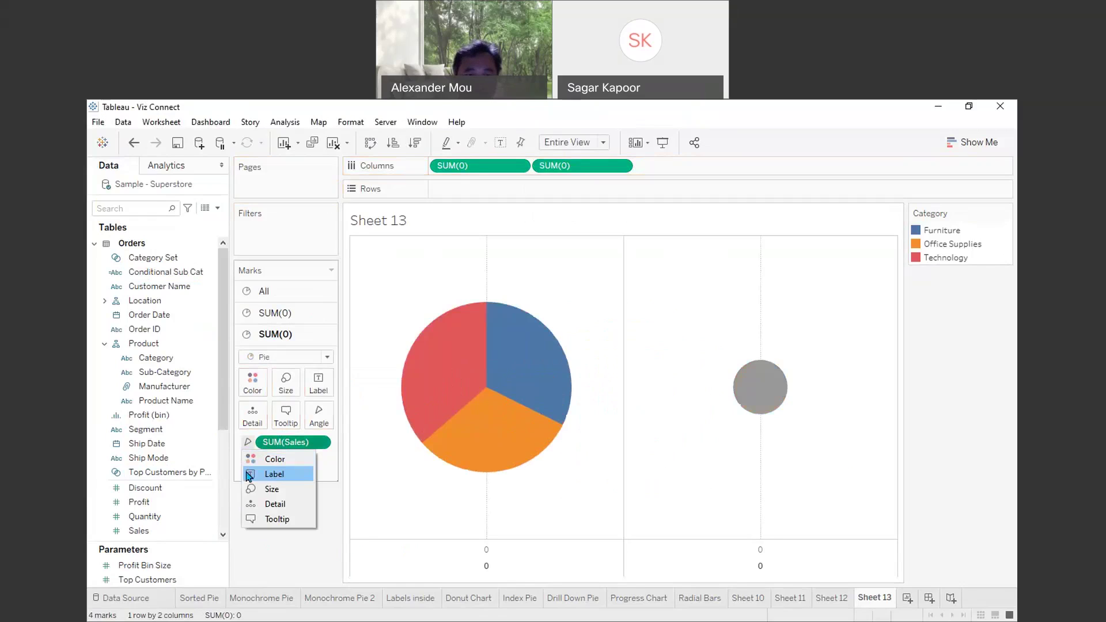
{"action": "left_click", "coordinate": [248, 474]}
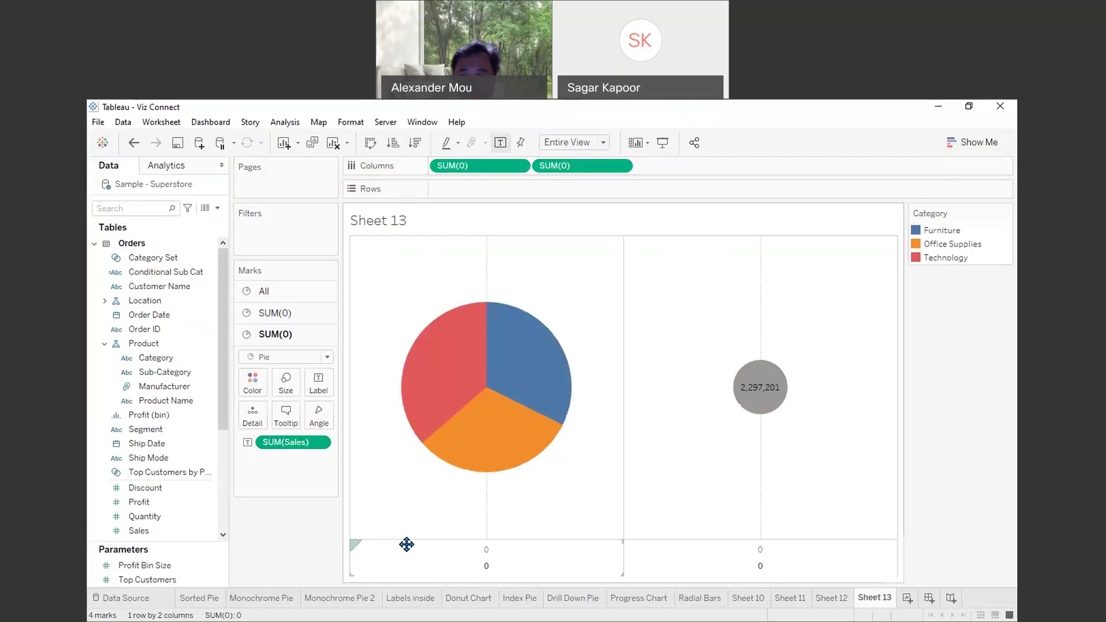
- Overlay the two SUM(0) pies as a dual axis and synchronize the axes
{"action": "right_click", "coordinate": [754, 563]}
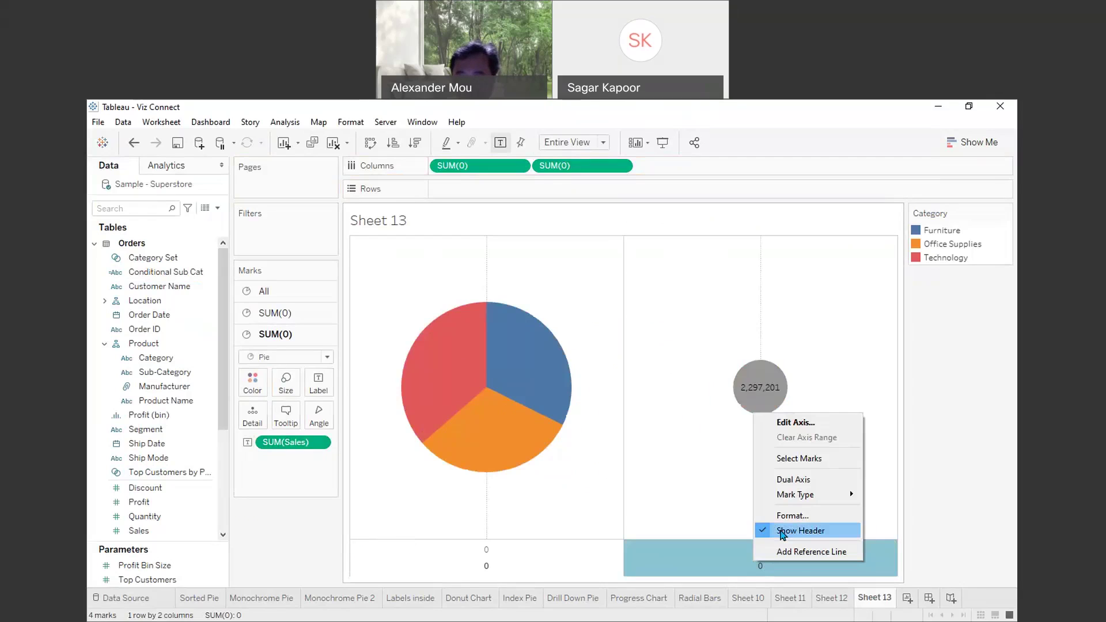
{"action": "left_click", "coordinate": [788, 482]}
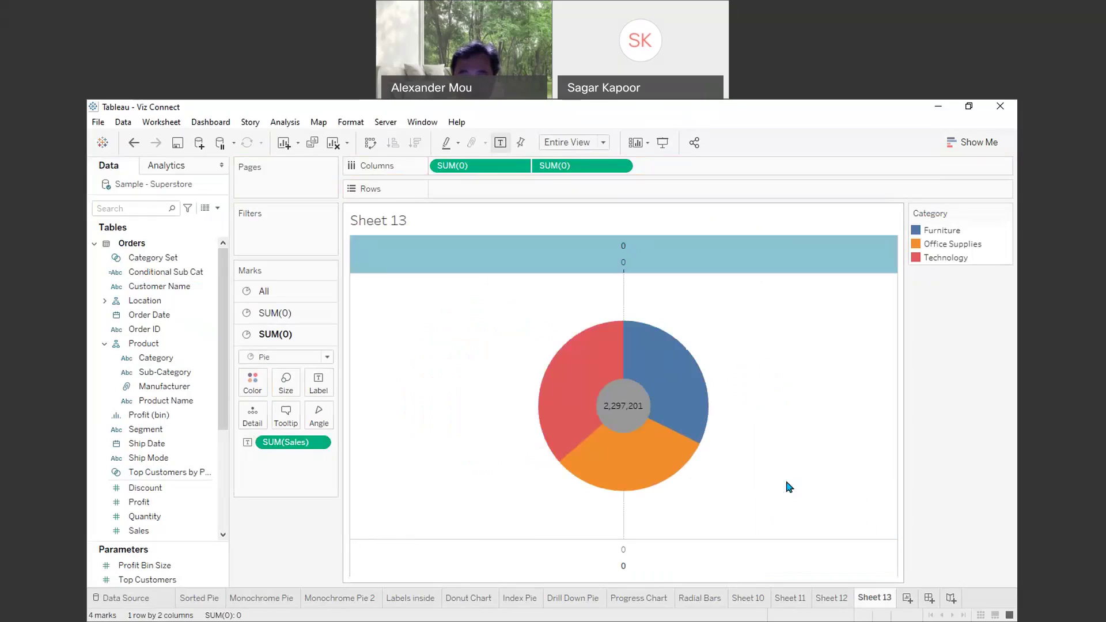
{"action": "right_click", "coordinate": [634, 564]}
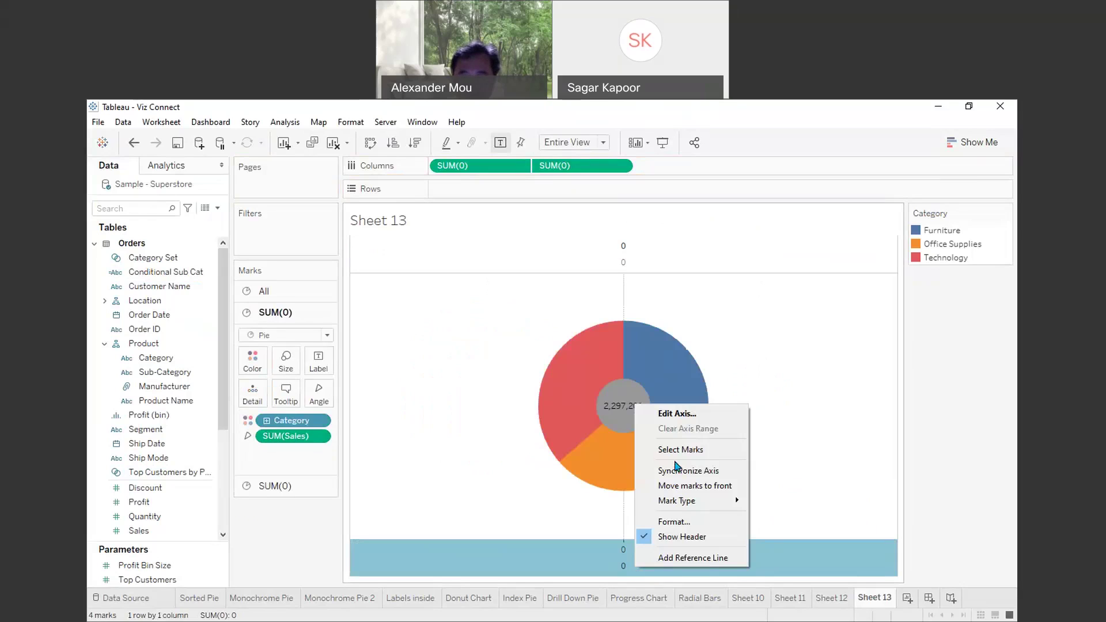
{"action": "left_click", "coordinate": [678, 468]}
{"action": "left_click", "coordinate": [816, 356]}
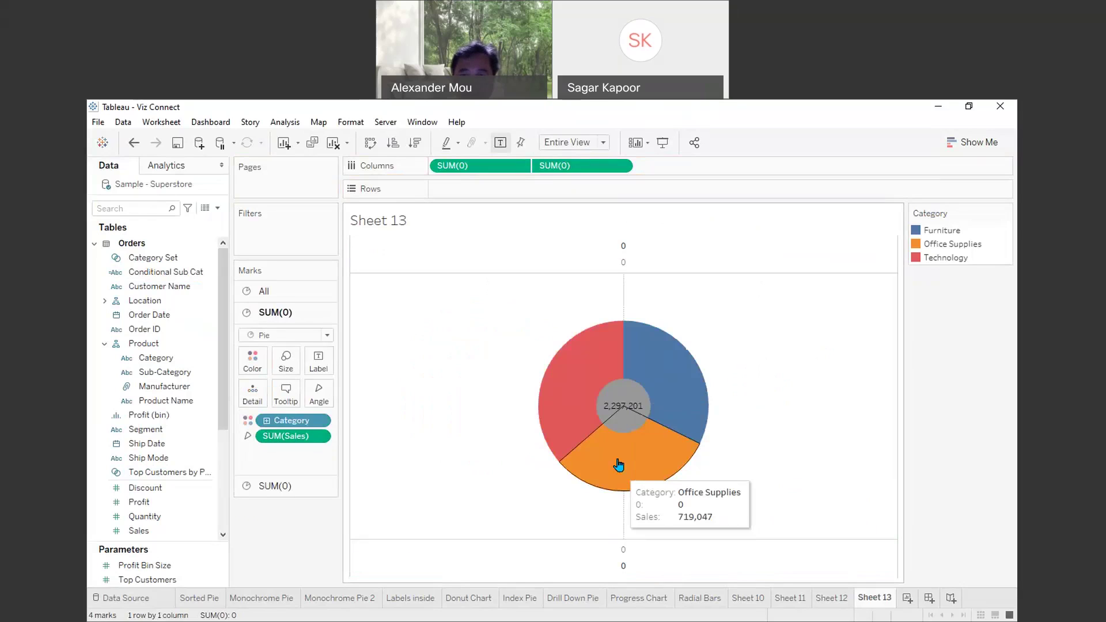
- Colour the inner pie white and enlarge it to about twice its diameter to form the donut hole
{"action": "left_click", "coordinate": [260, 486]}
{"action": "left_click", "coordinate": [252, 382]}
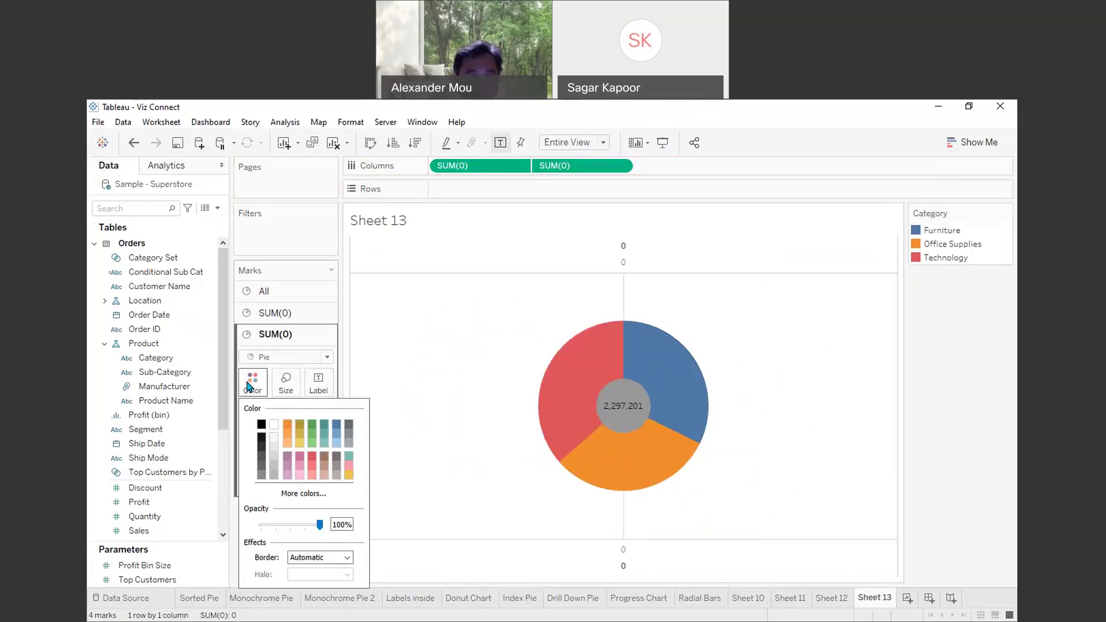
{"action": "left_click", "coordinate": [274, 430]}
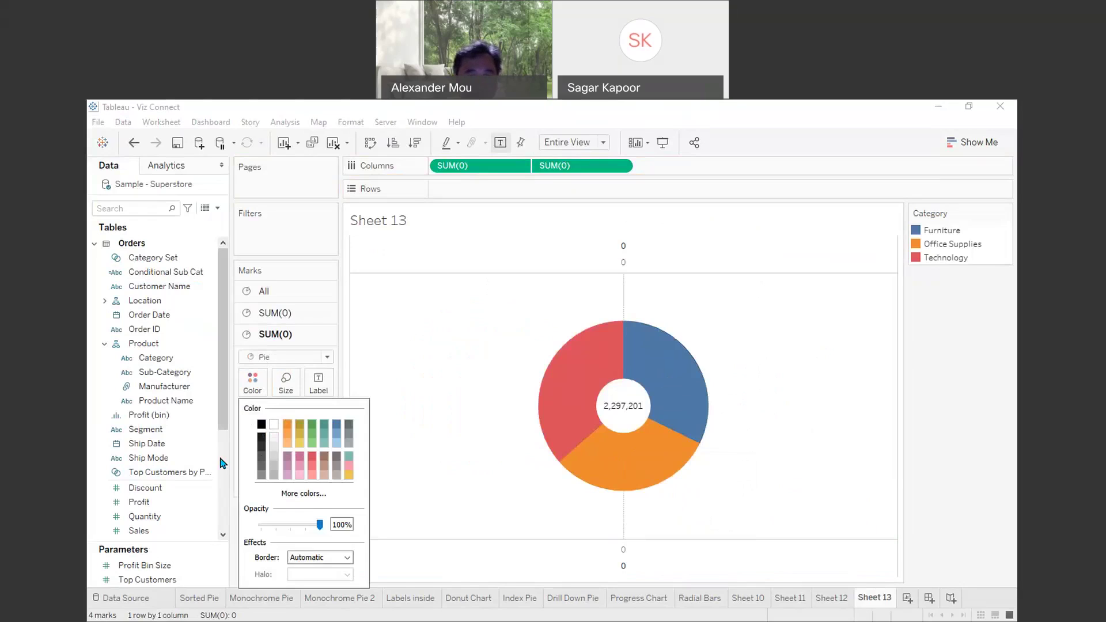
{"action": "left_click", "coordinate": [432, 426]}
{"action": "left_click", "coordinate": [286, 383]}
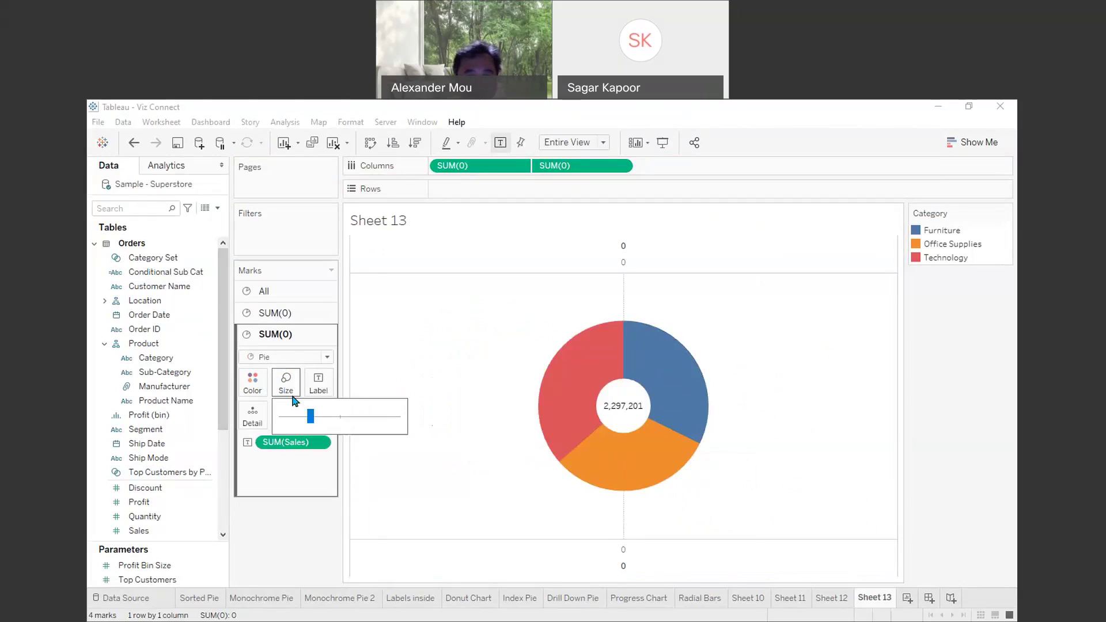
{"action": "left_click_drag", "start_coordinate": [310, 417], "coordinate": [342, 421]}
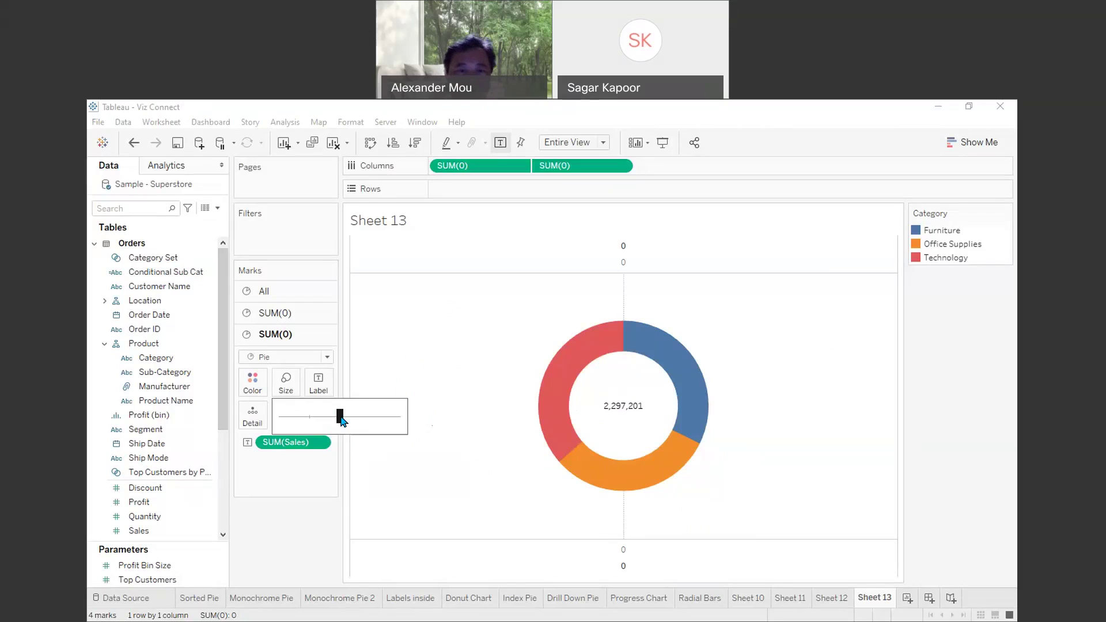
- Label the outer ring's slices with Category and Sales
{"action": "left_click", "coordinate": [268, 313]}
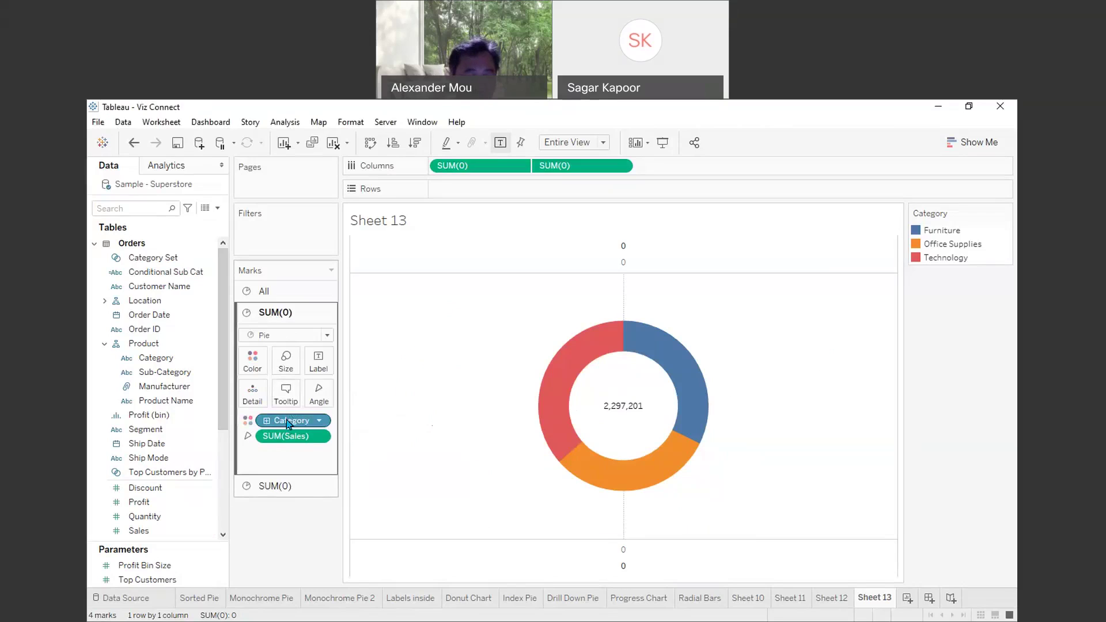
{"action": "left_click_drag", "start_coordinate": [288, 424], "coordinate": [319, 363]}
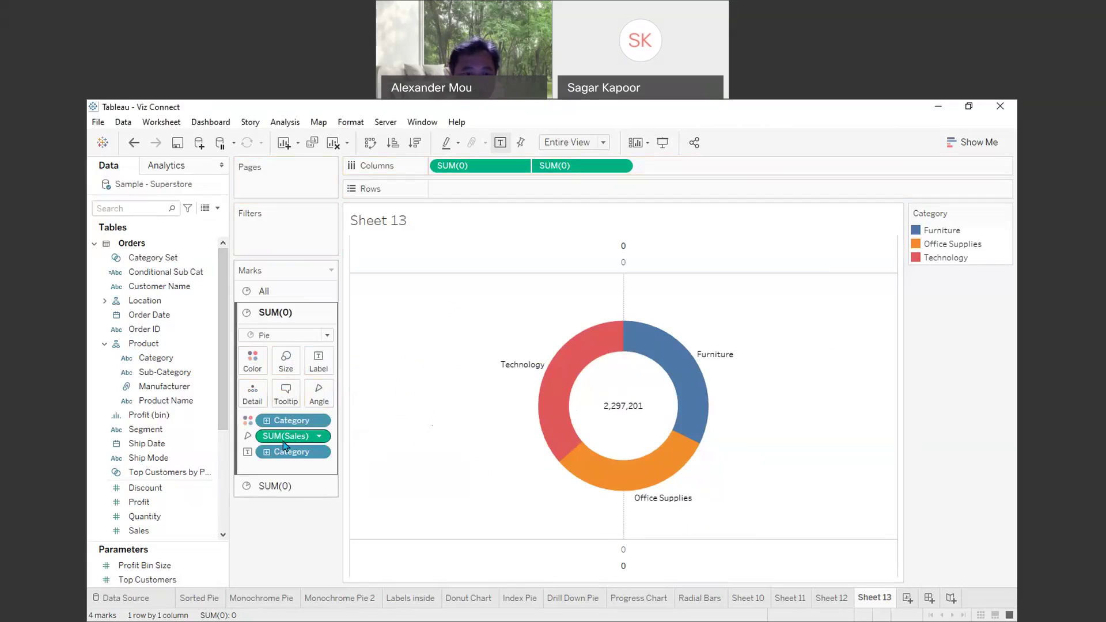
{"action": "left_click_drag", "start_coordinate": [287, 425], "coordinate": [318, 371]}
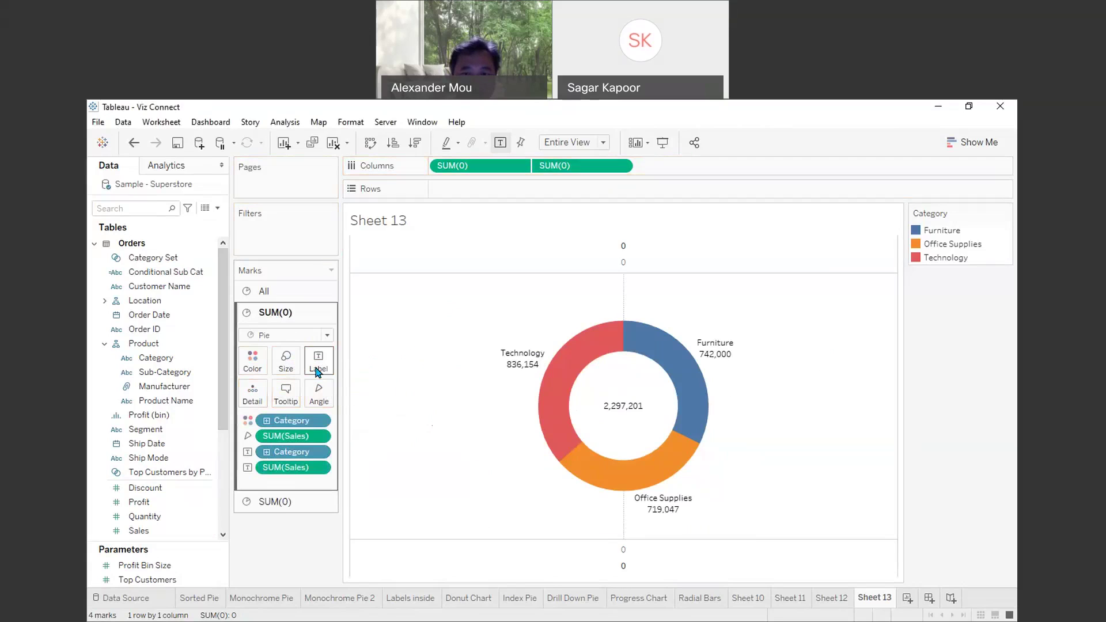
- Apply a Percent of Total quick table calculation to the outer ring's Sales label
{"action": "left_click", "coordinate": [325, 467]}
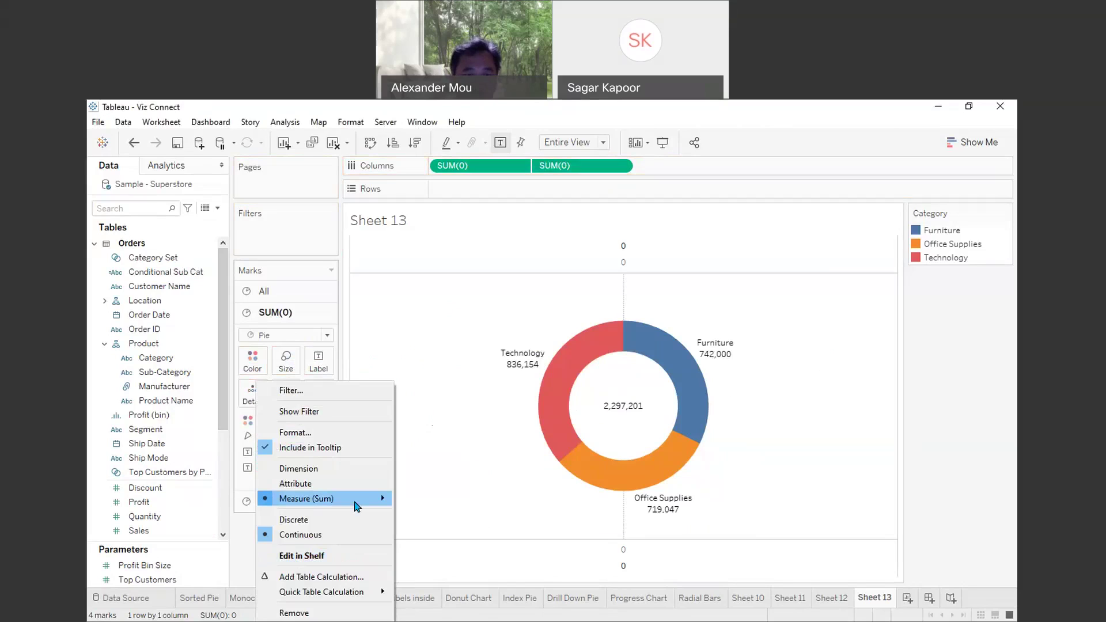
{"action": "mouse_move", "coordinate": [350, 595]}
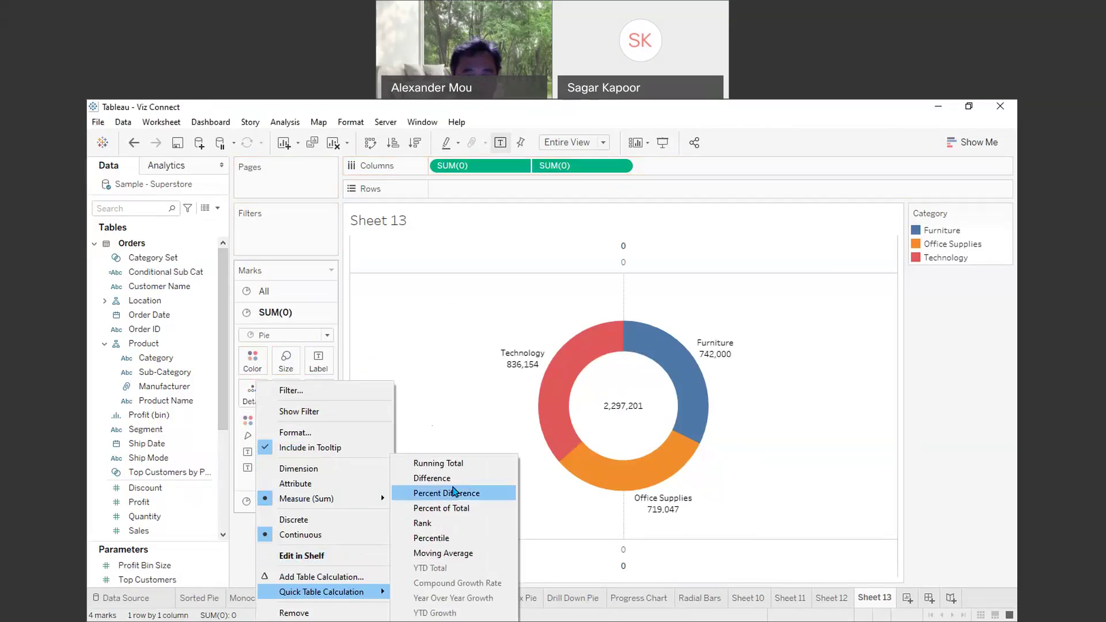
{"action": "left_click", "coordinate": [454, 507]}
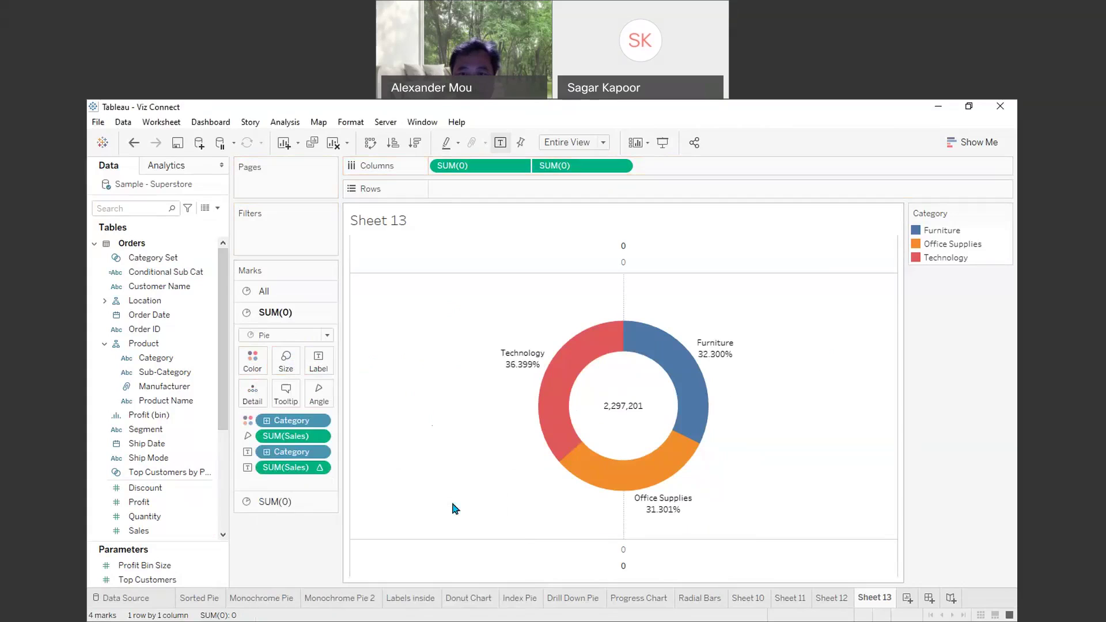
- Format the percent-of-total Sales label as a percentage with 0 decimal places
{"action": "right_click", "coordinate": [284, 474]}
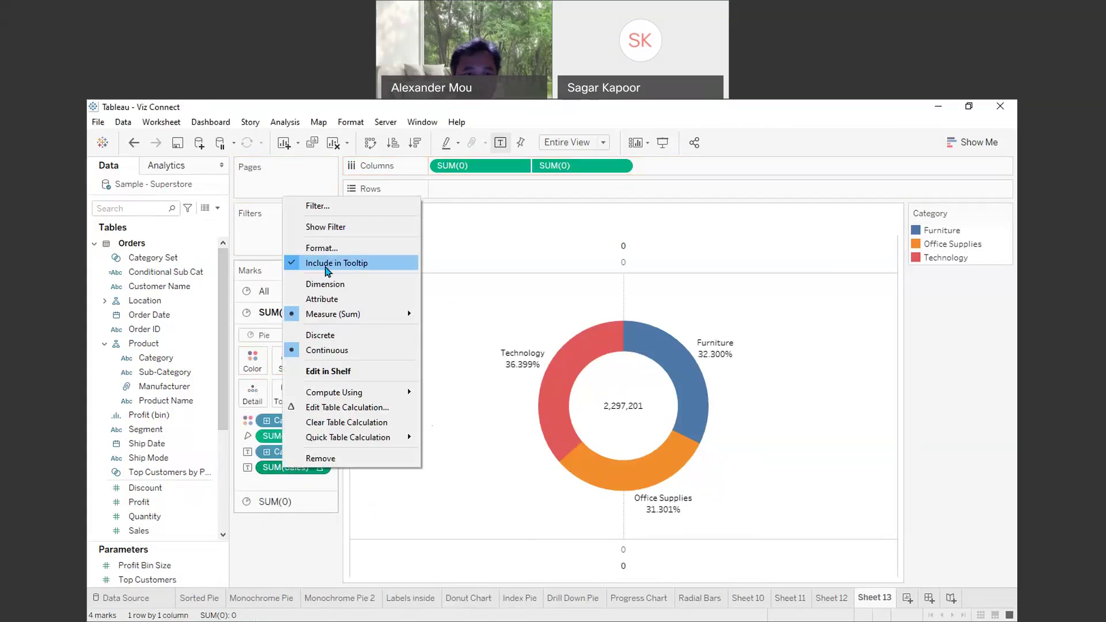
{"action": "left_click", "coordinate": [317, 248]}
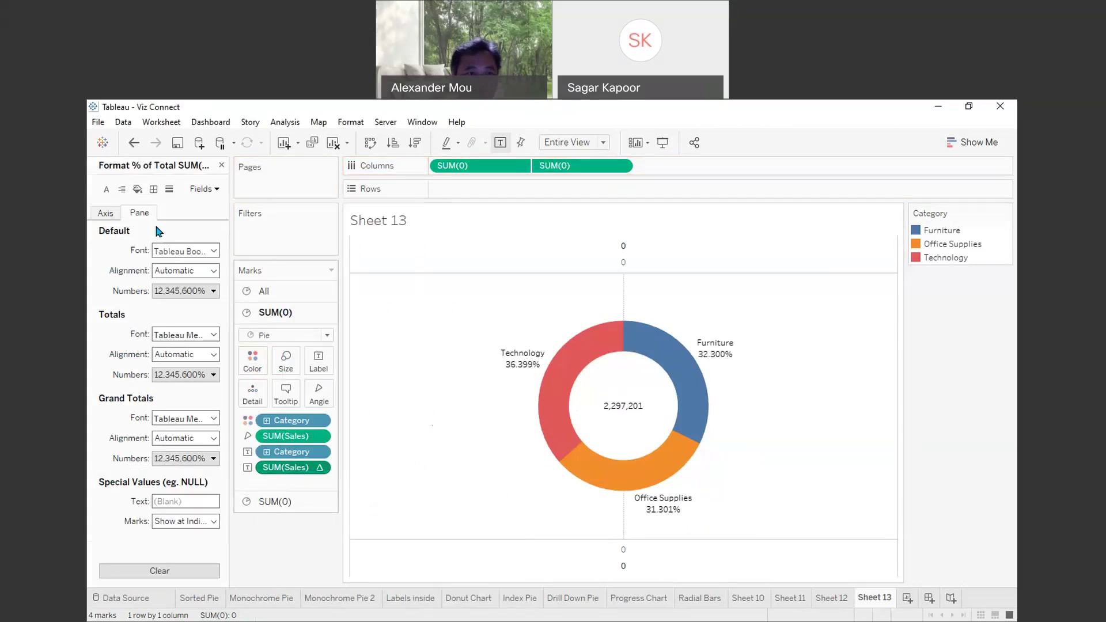
{"action": "left_click", "coordinate": [183, 291]}
{"action": "left_click", "coordinate": [180, 375]}
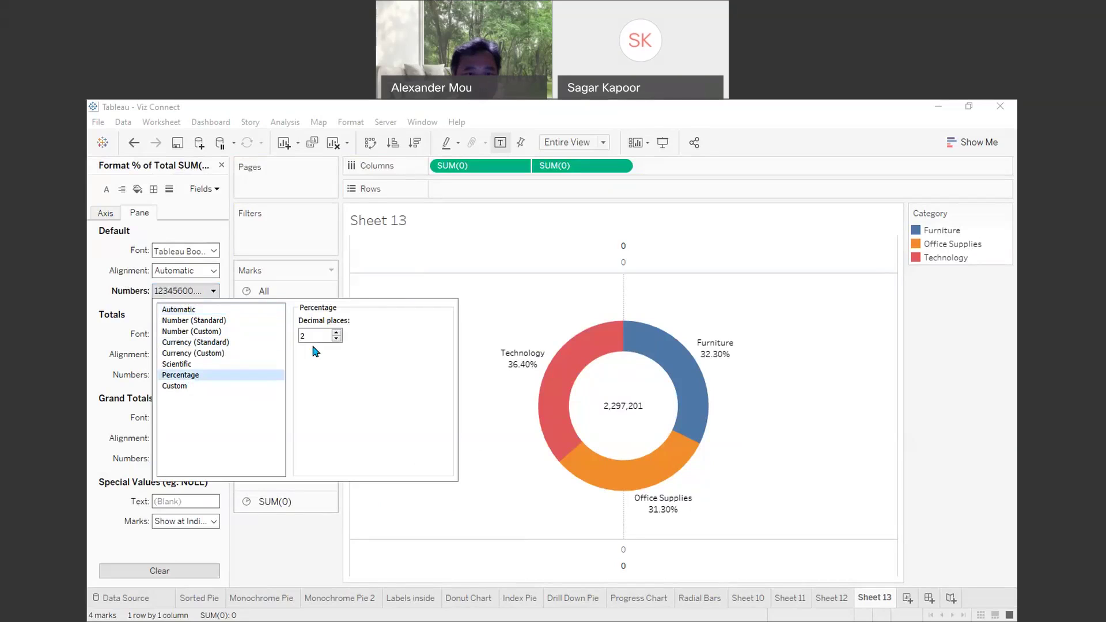
{"action": "left_click", "coordinate": [336, 340]}
{"action": "left_click", "coordinate": [337, 340]}
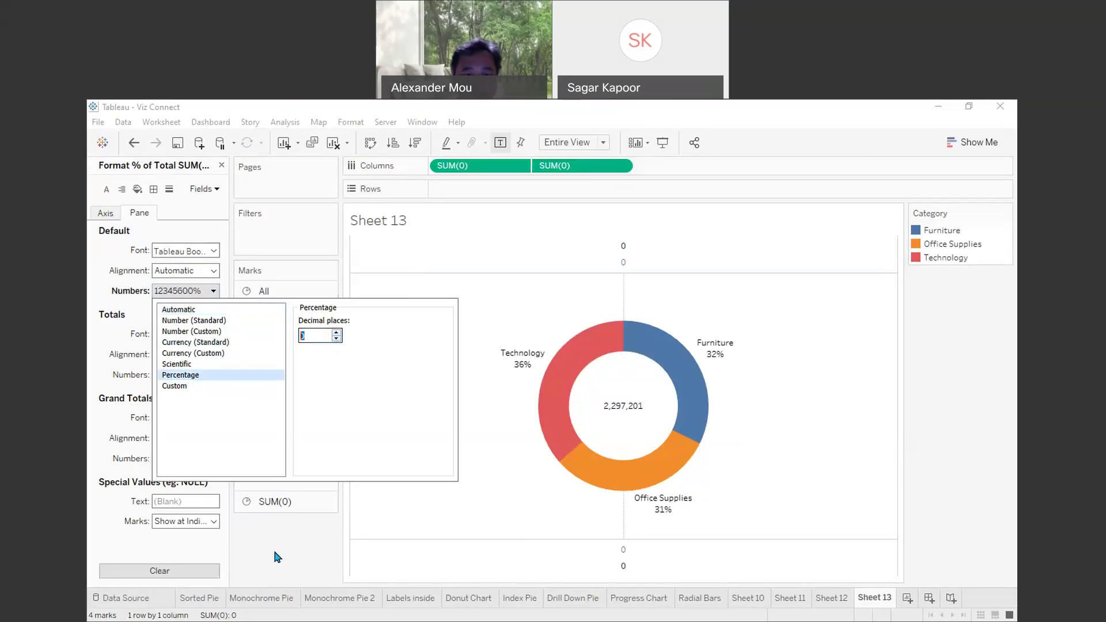
{"action": "left_click", "coordinate": [303, 537]}
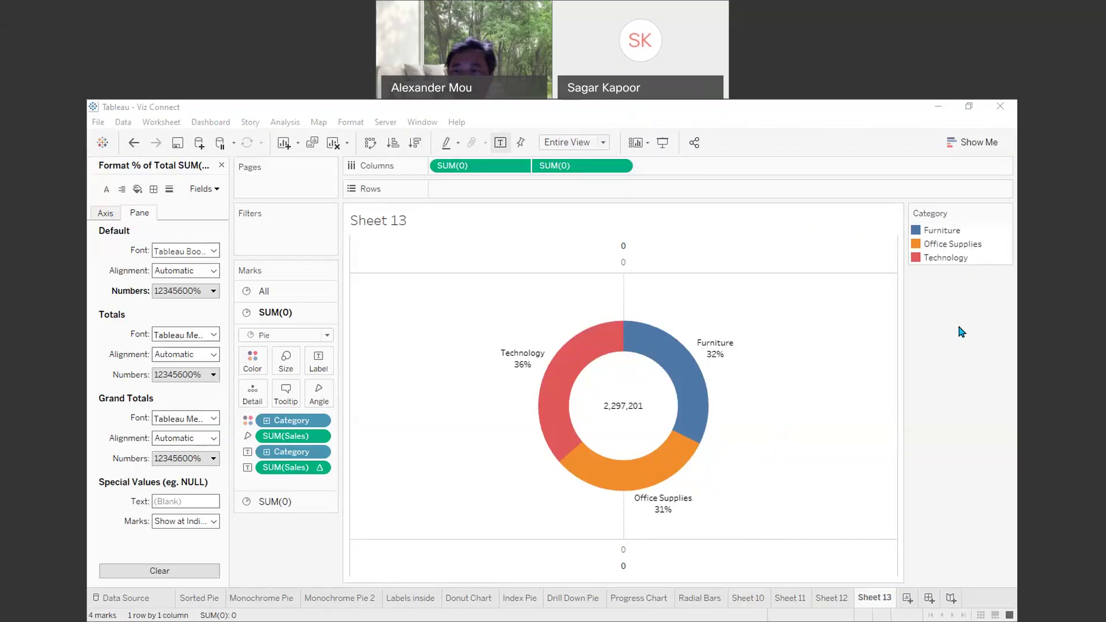
- Compare the finished donut with the Sorted Pie sheet and examine the month ring on the Index Pie sheet
{"action": "mouse_move", "coordinate": [673, 429]}
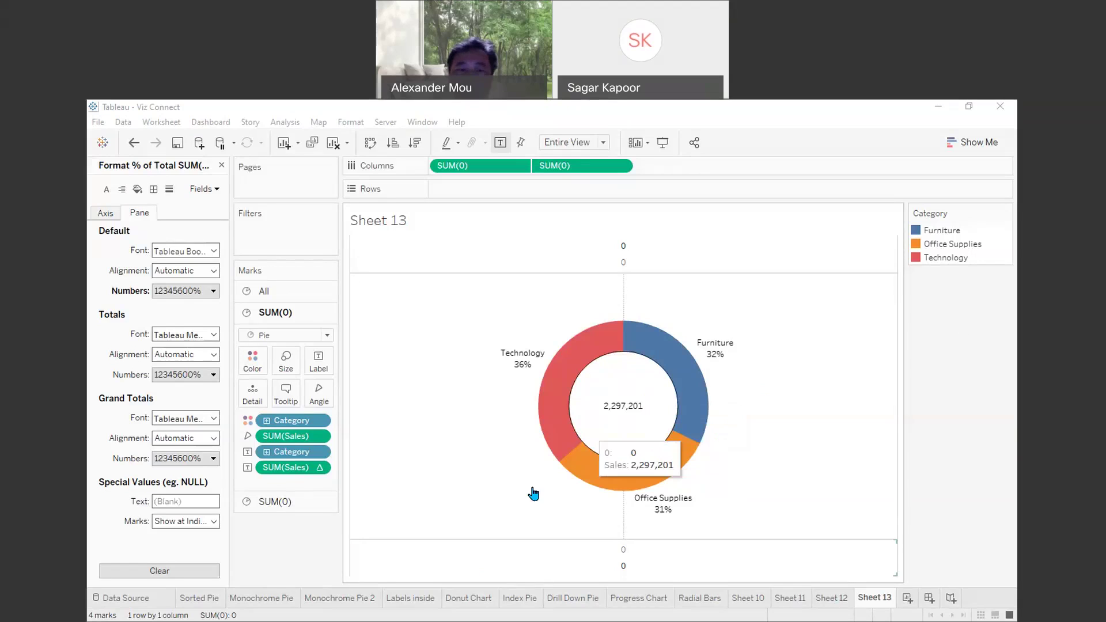
{"action": "left_click", "coordinate": [186, 601]}
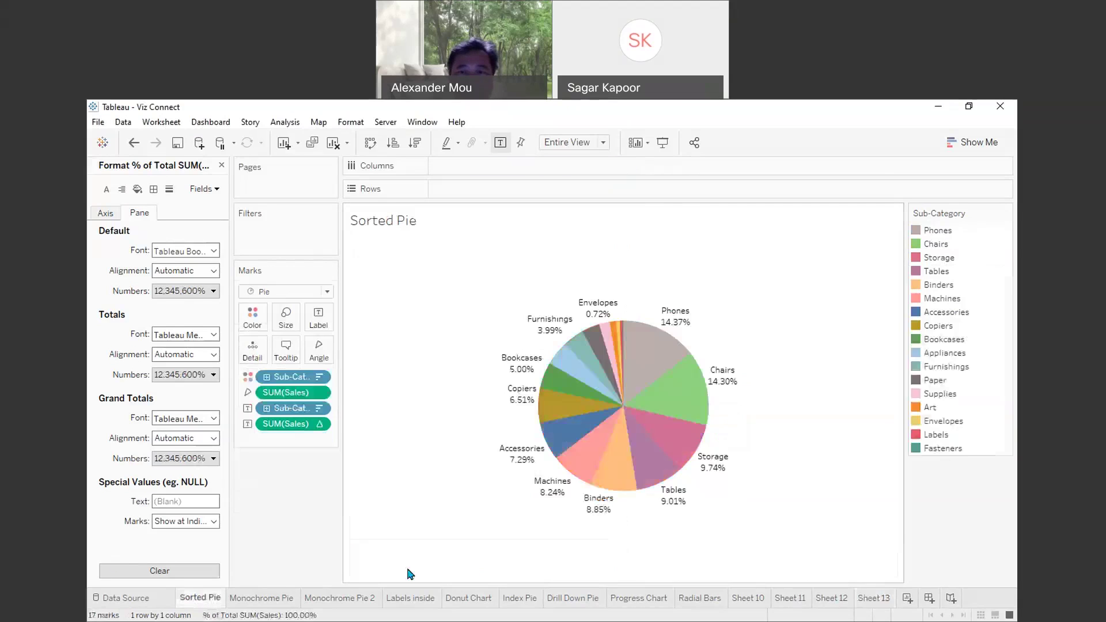
{"action": "left_click", "coordinate": [873, 601]}
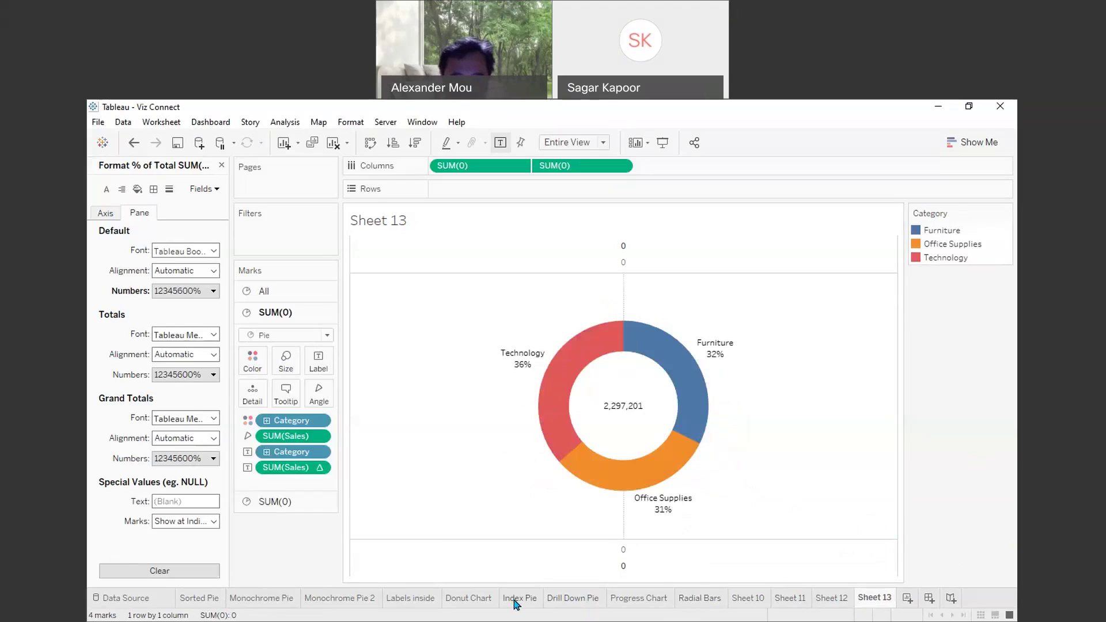
{"action": "mouse_move", "coordinate": [515, 604]}
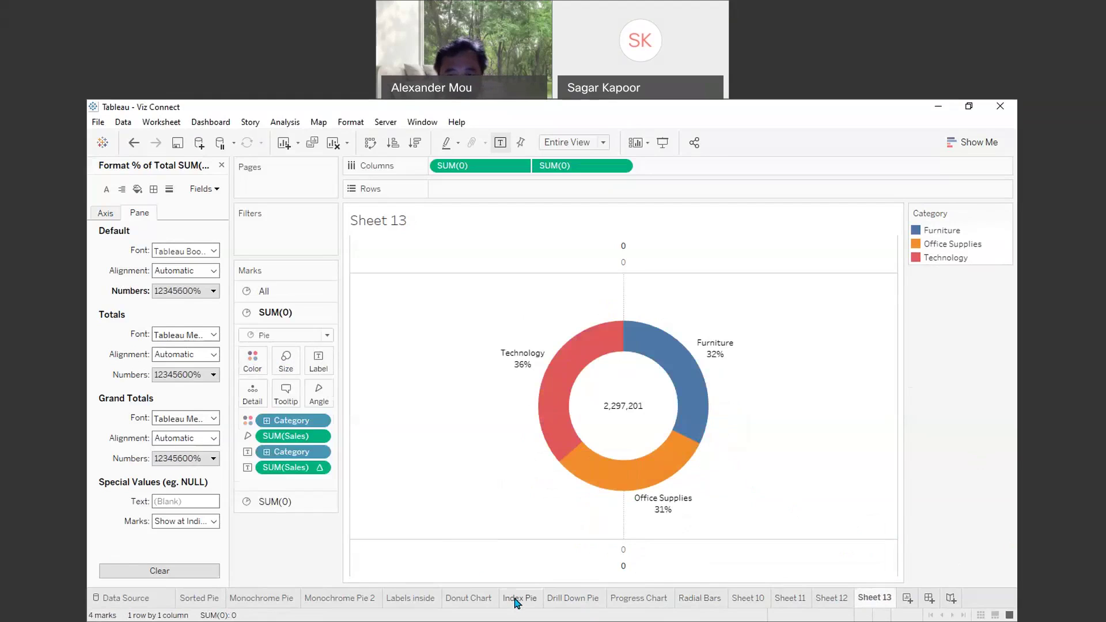
{"action": "left_click", "coordinate": [517, 603]}
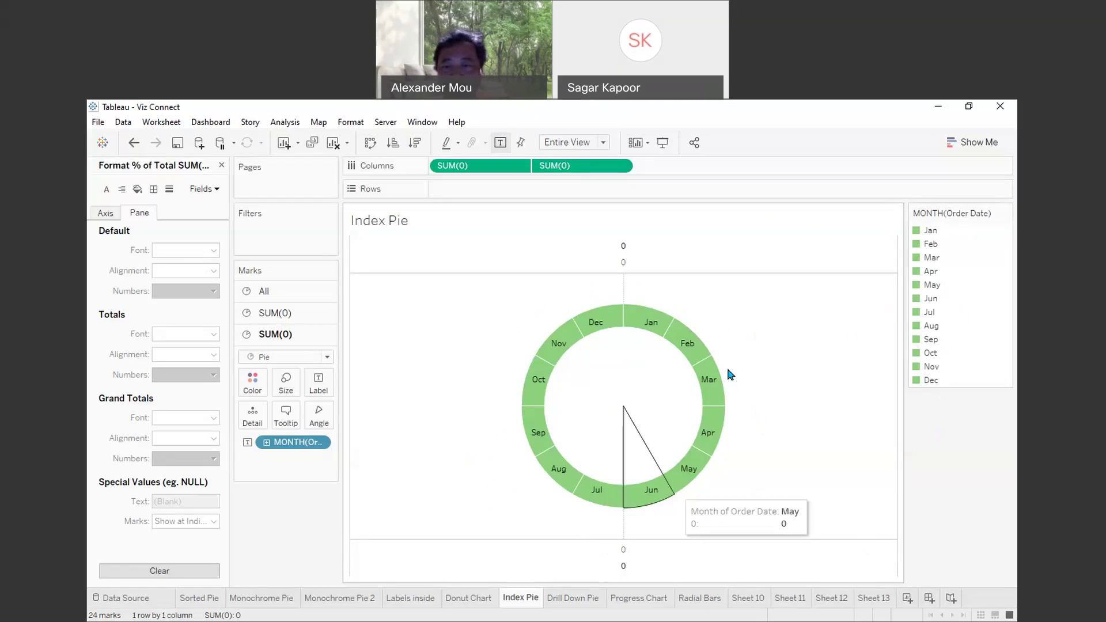
- Create a new worksheet and set its mark type to Pie
{"action": "left_click", "coordinate": [908, 599]}
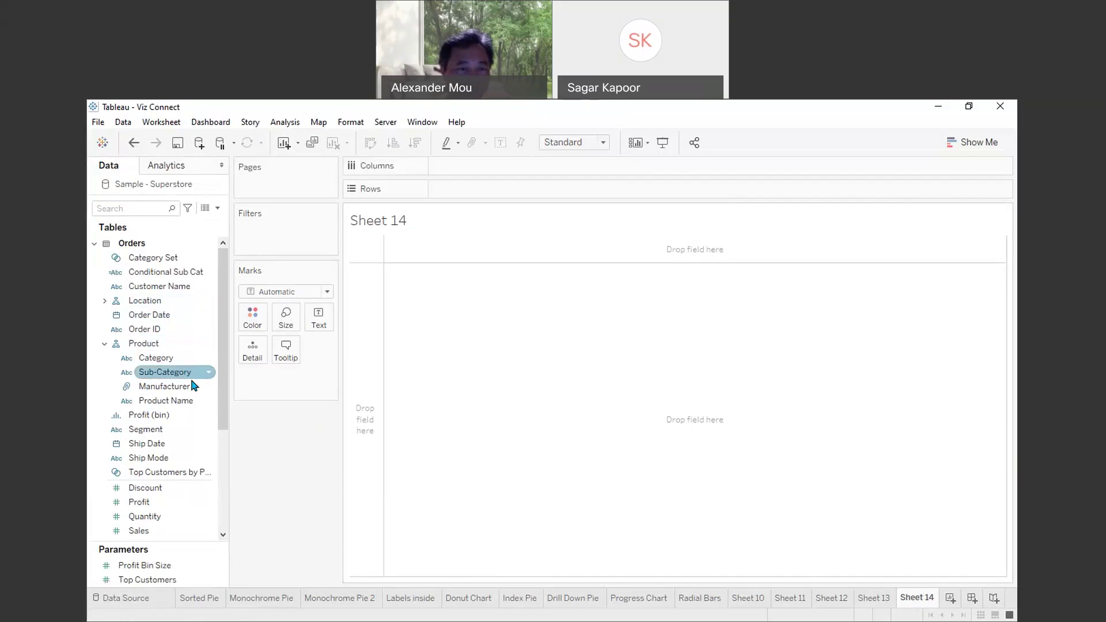
{"action": "left_click", "coordinate": [286, 291]}
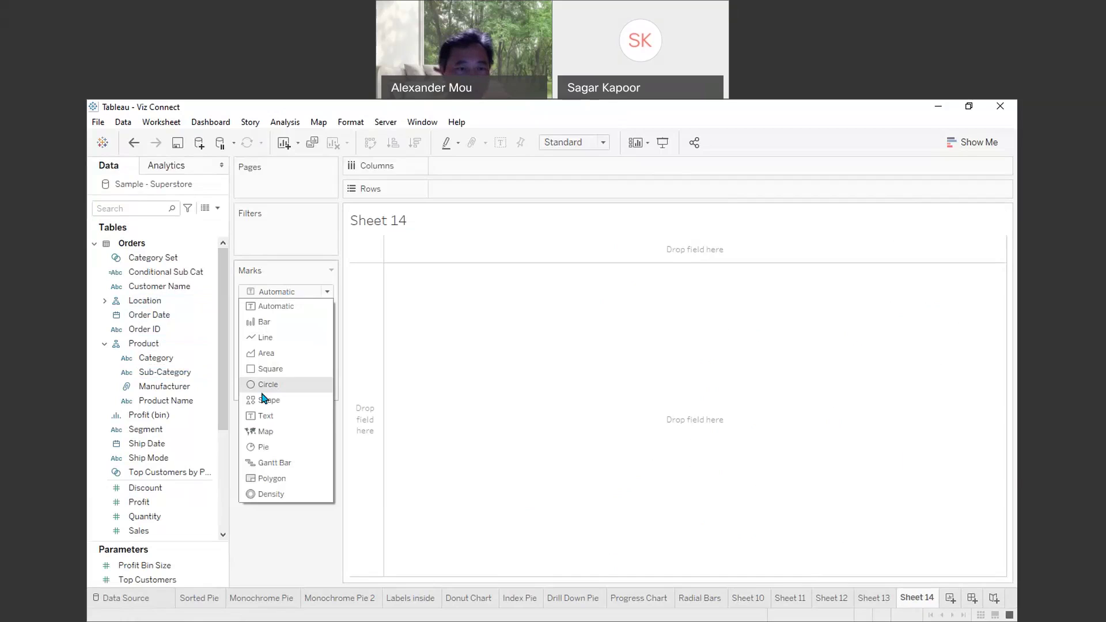
{"action": "left_click", "coordinate": [264, 448]}
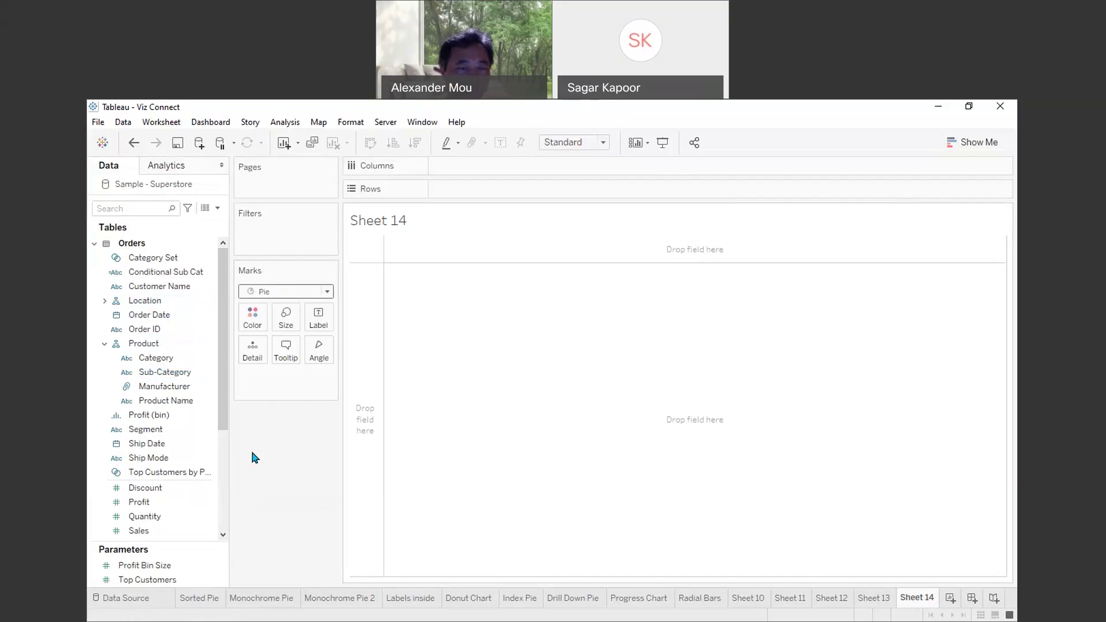
- Colour the pie by discrete MONTH(Order Date) and fit the sheet to Entire View
{"action": "left_click", "coordinate": [214, 356]}
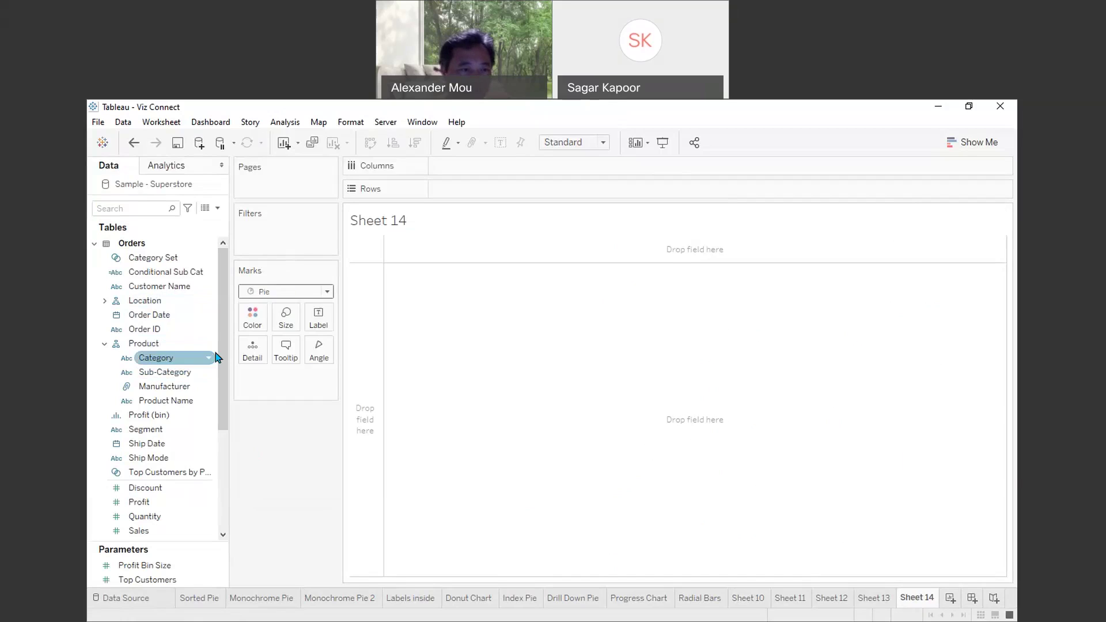
{"action": "left_click", "coordinate": [167, 317]}
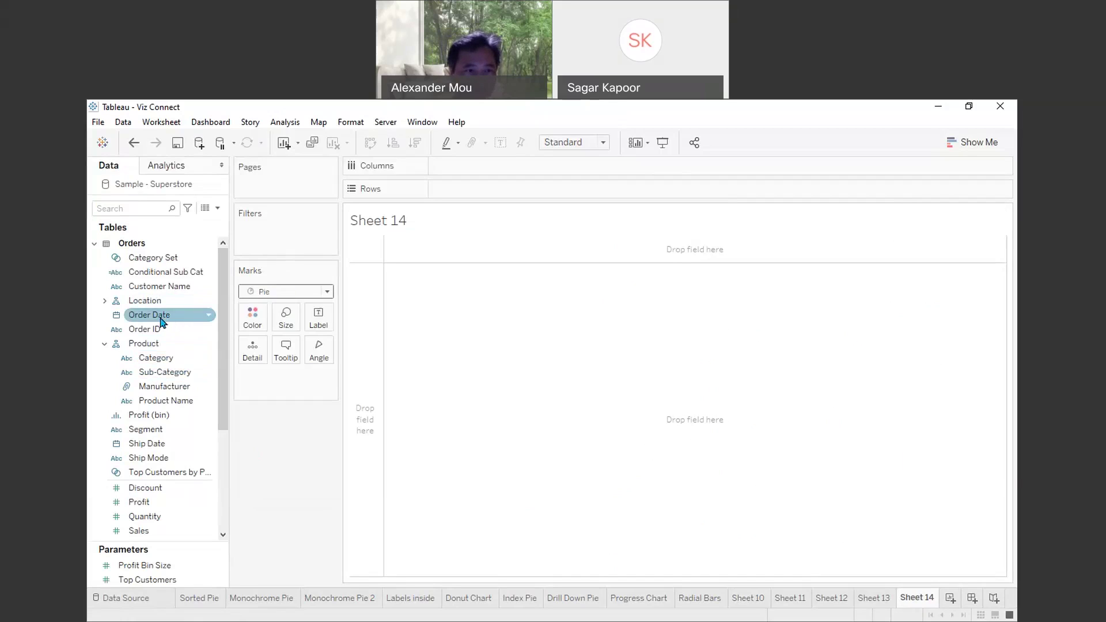
{"action": "left_click", "coordinate": [159, 320]}
{"action": "left_click_drag", "start_coordinate": [159, 320], "coordinate": [254, 320]}
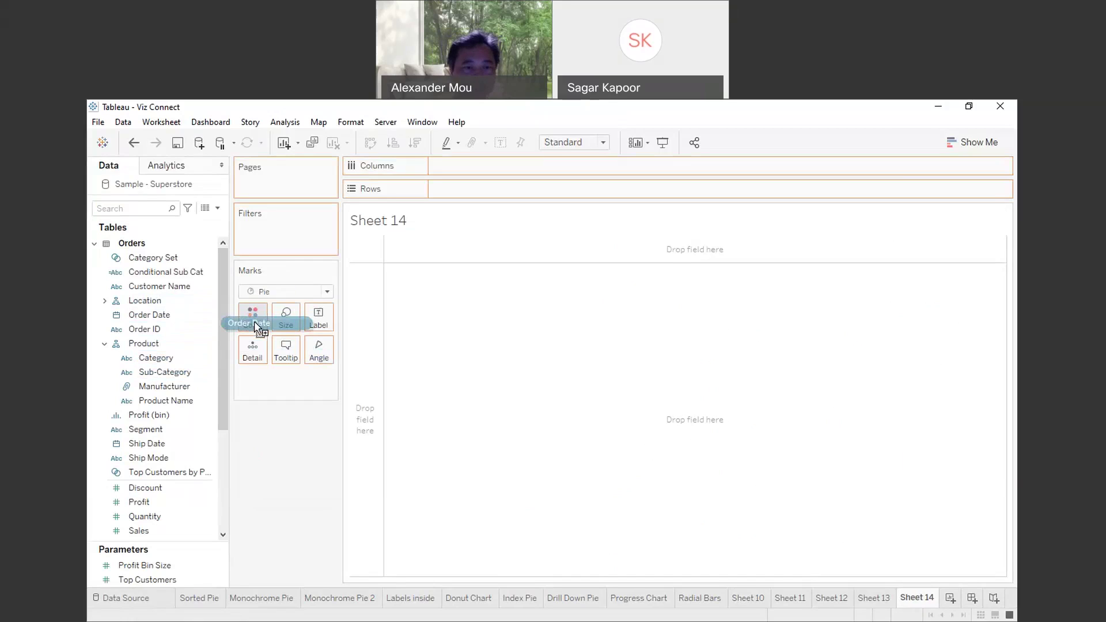
{"action": "left_click_drag", "start_coordinate": [254, 320], "coordinate": [254, 321]}
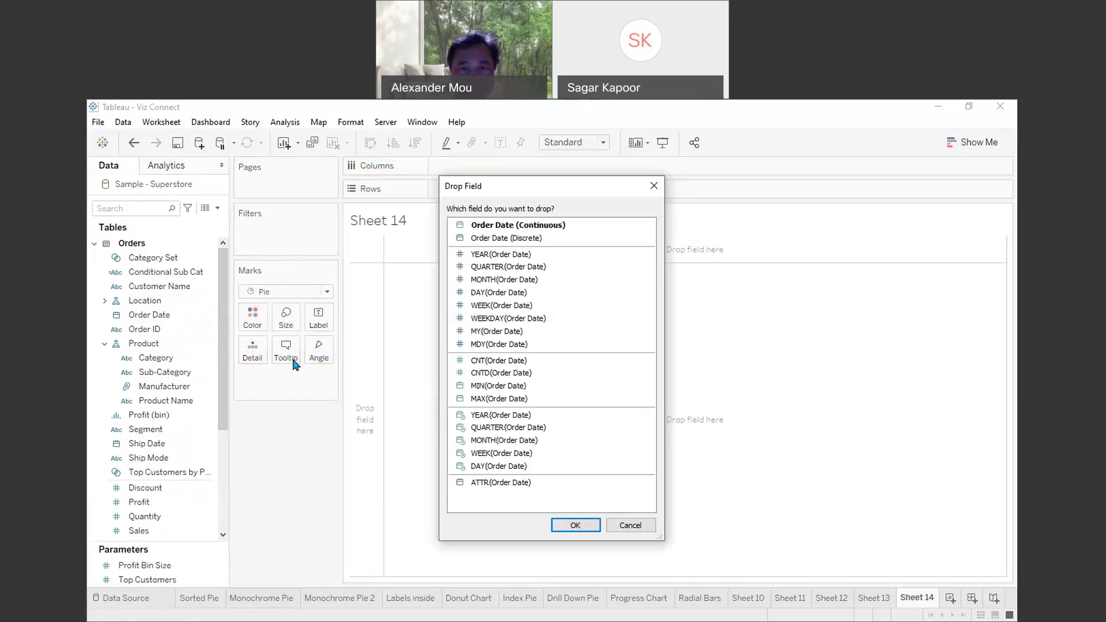
{"action": "left_click", "coordinate": [497, 280]}
{"action": "left_click", "coordinate": [576, 525]}
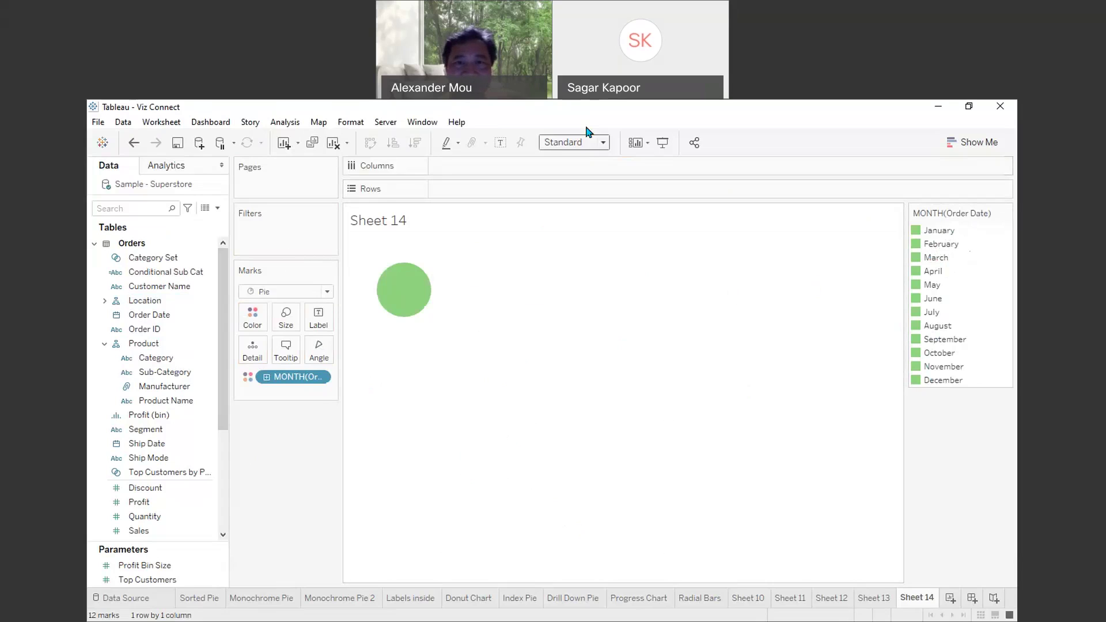
{"action": "left_click", "coordinate": [579, 144]}
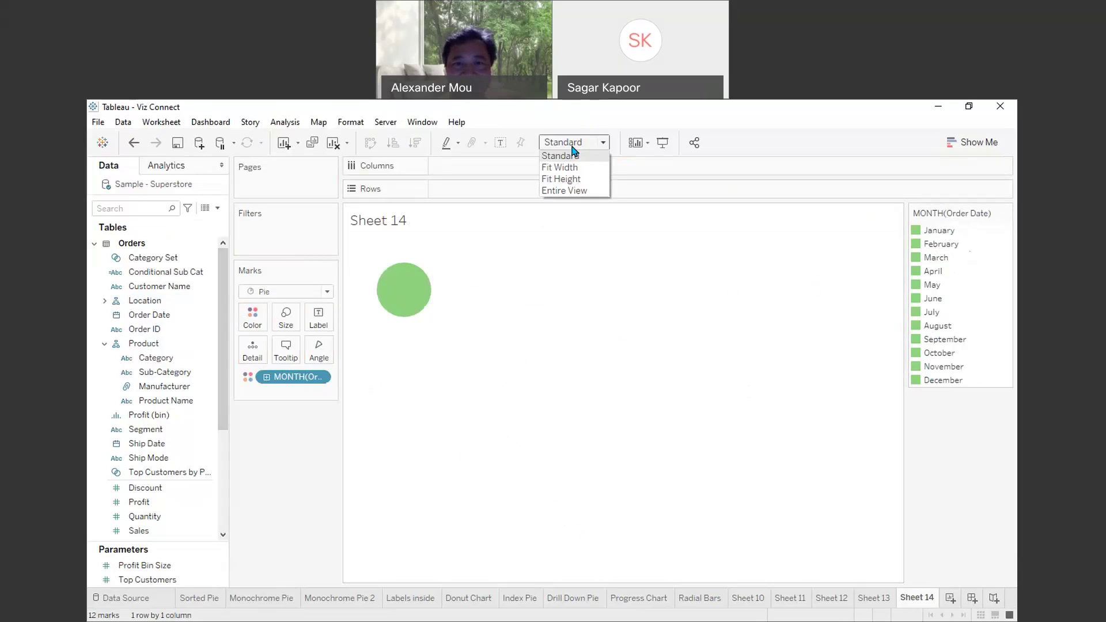
{"action": "left_click", "coordinate": [568, 191]}
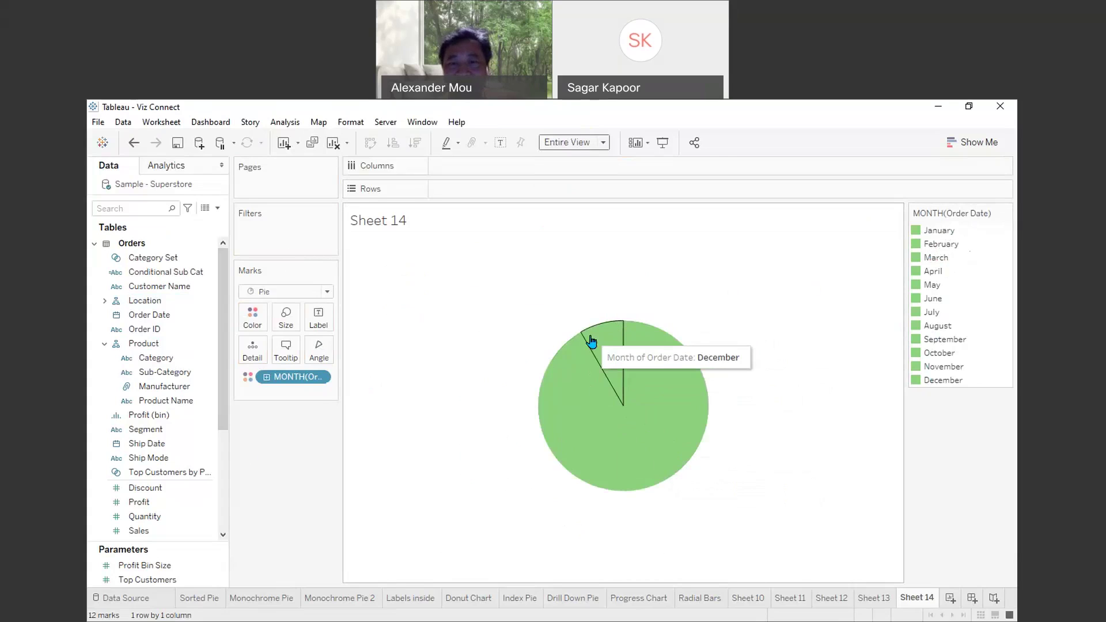
- Give the month slices a white border
{"action": "left_click", "coordinate": [252, 318]}
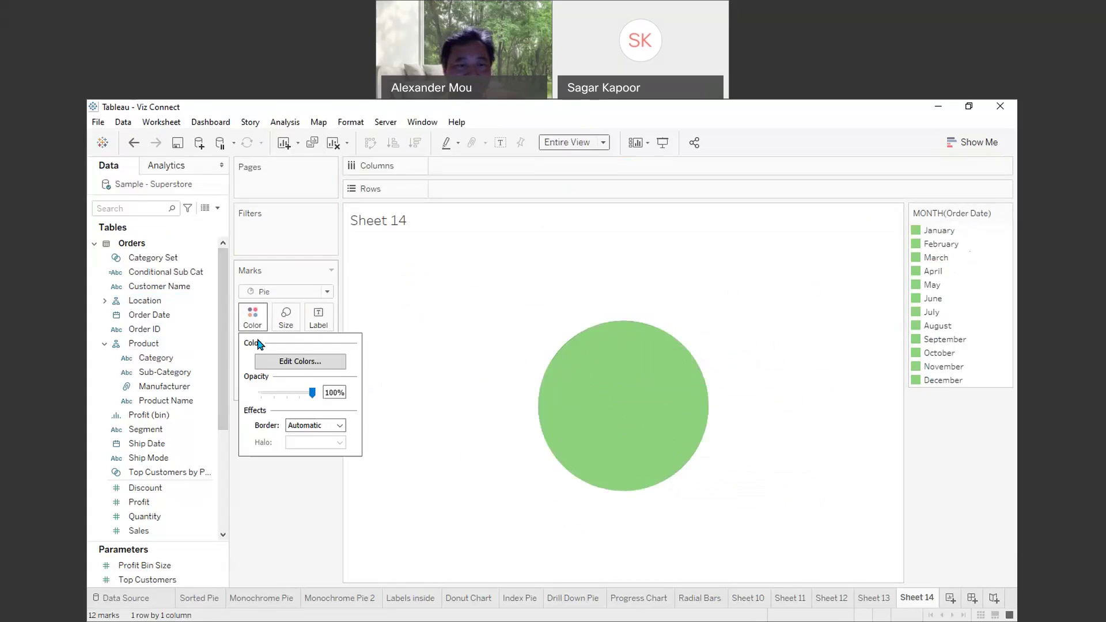
{"action": "left_click", "coordinate": [310, 425]}
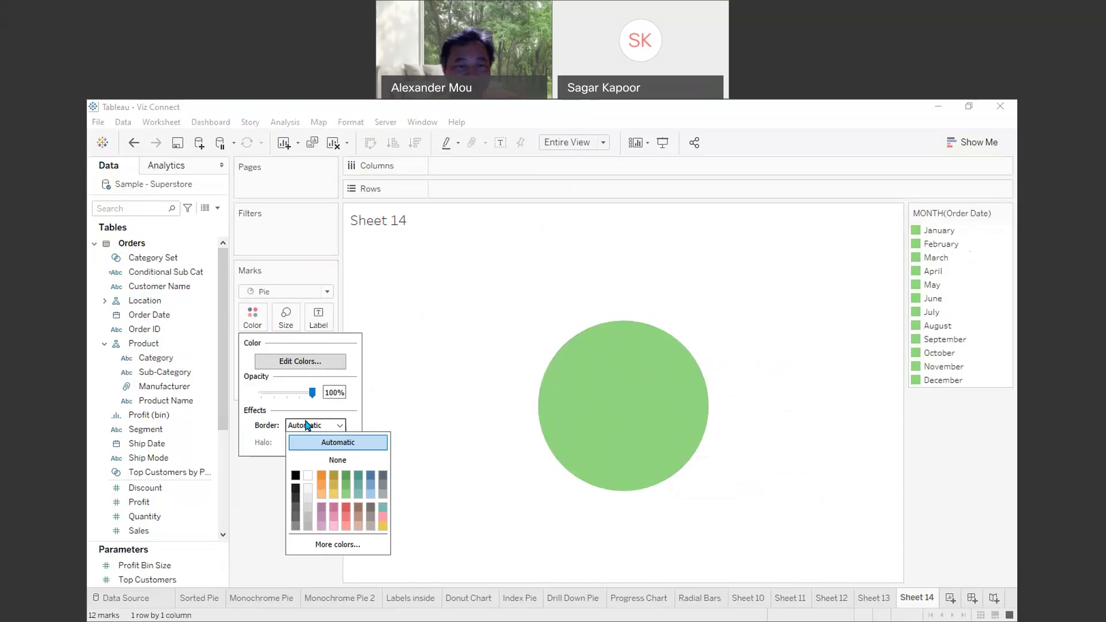
{"action": "left_click", "coordinate": [308, 477]}
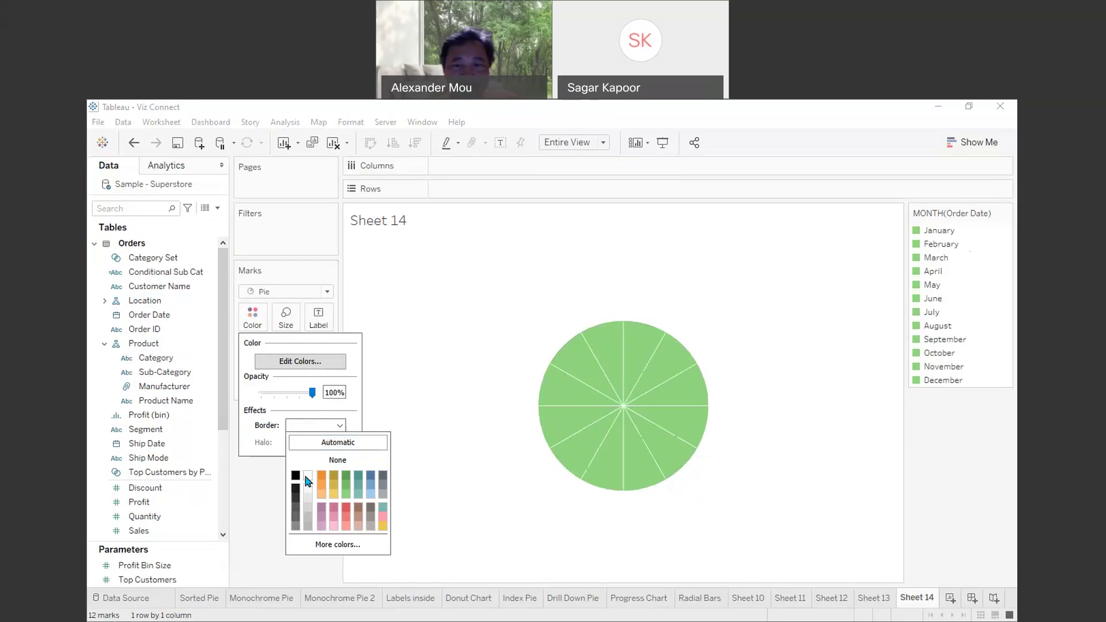
{"action": "left_click", "coordinate": [466, 485]}
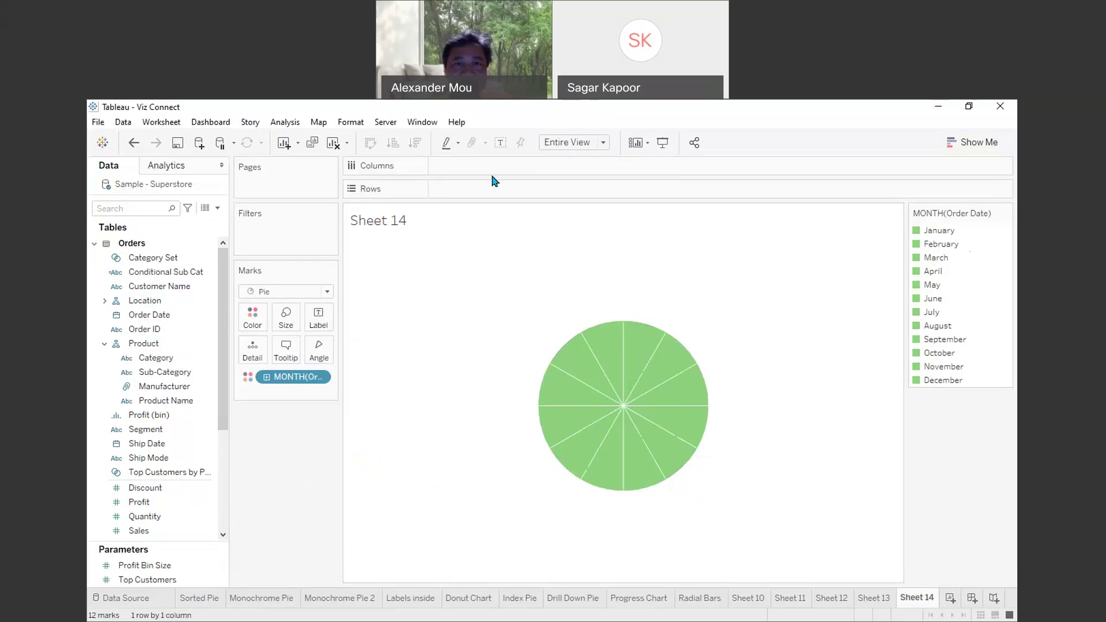
- Add two placeholder measures with the value 0 to Columns so the month pie appears twice
{"action": "double_click", "coordinate": [445, 169]}
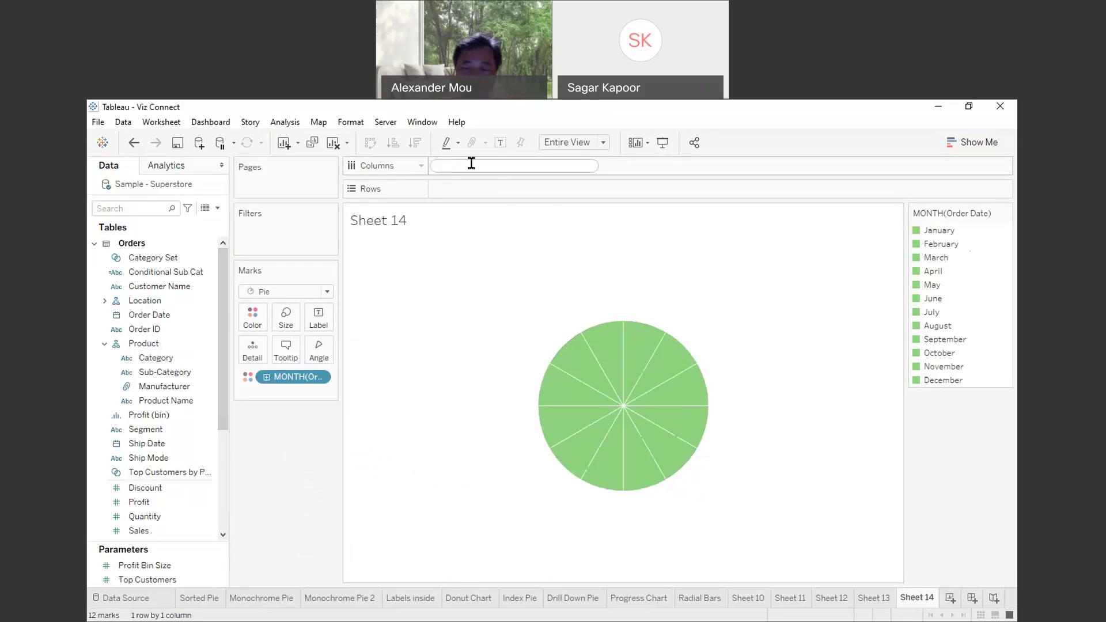
{"action": "type", "text": "0"}
{"action": "key", "text": "Return"}
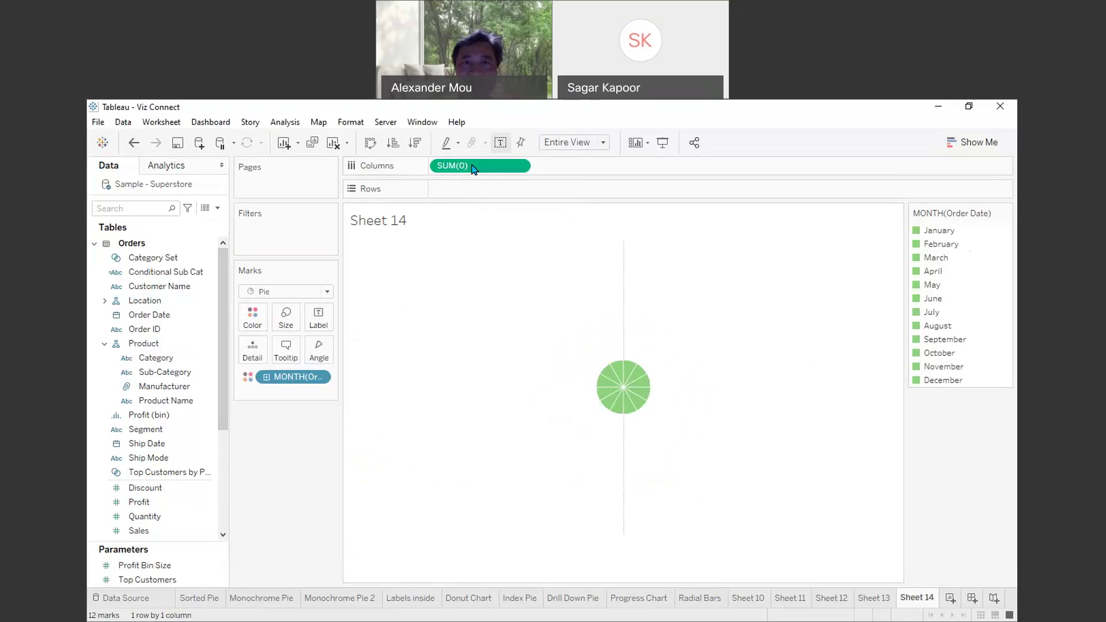
{"action": "double_click", "coordinate": [564, 166]}
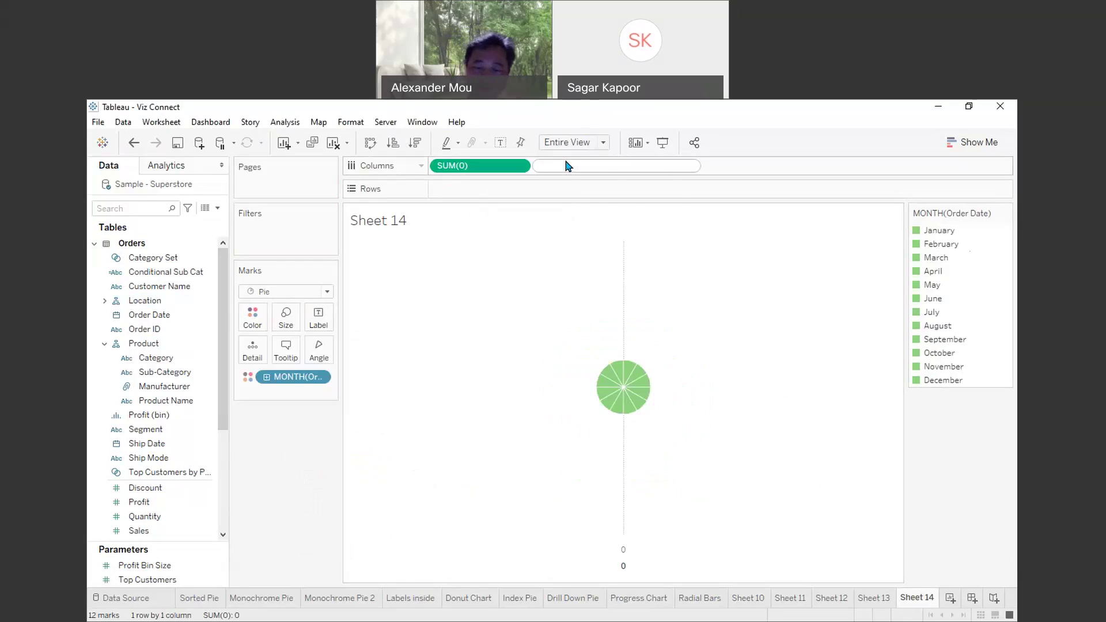
{"action": "type", "text": "0"}
{"action": "key", "text": "Return"}
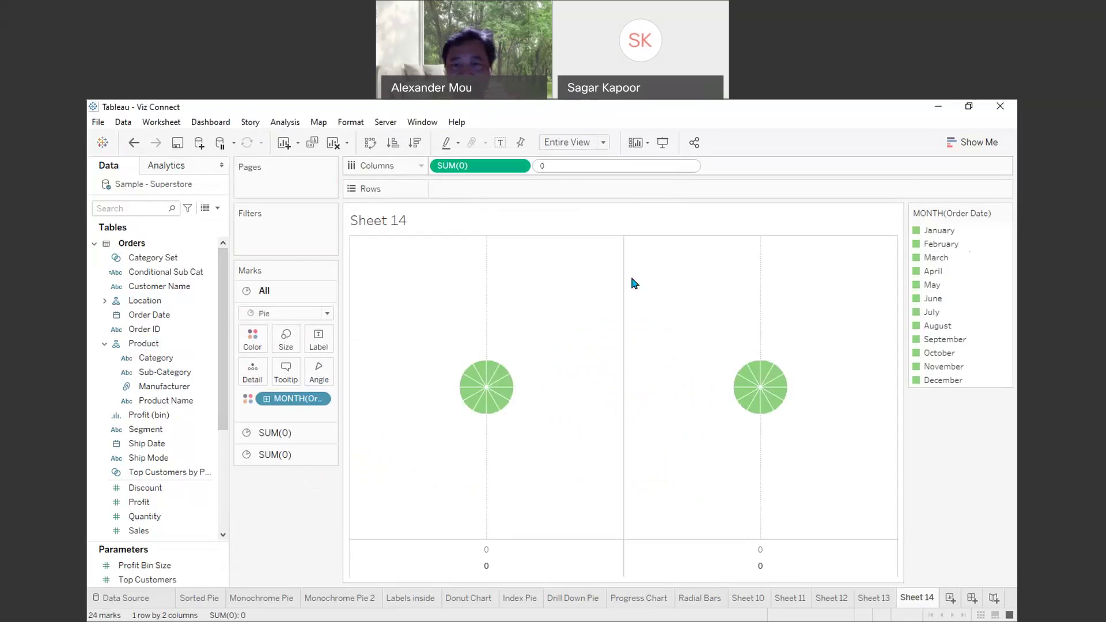
- Enlarge the pie of the first SUM(0) measure to about three and a half times its diameter
{"action": "left_click", "coordinate": [290, 438]}
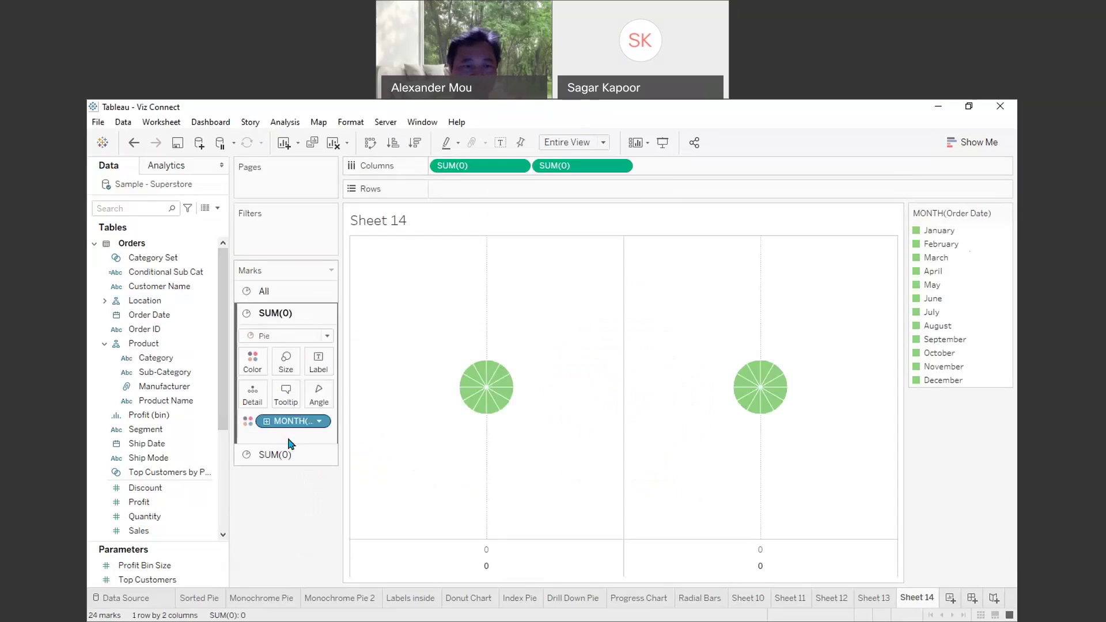
{"action": "left_click", "coordinate": [286, 363]}
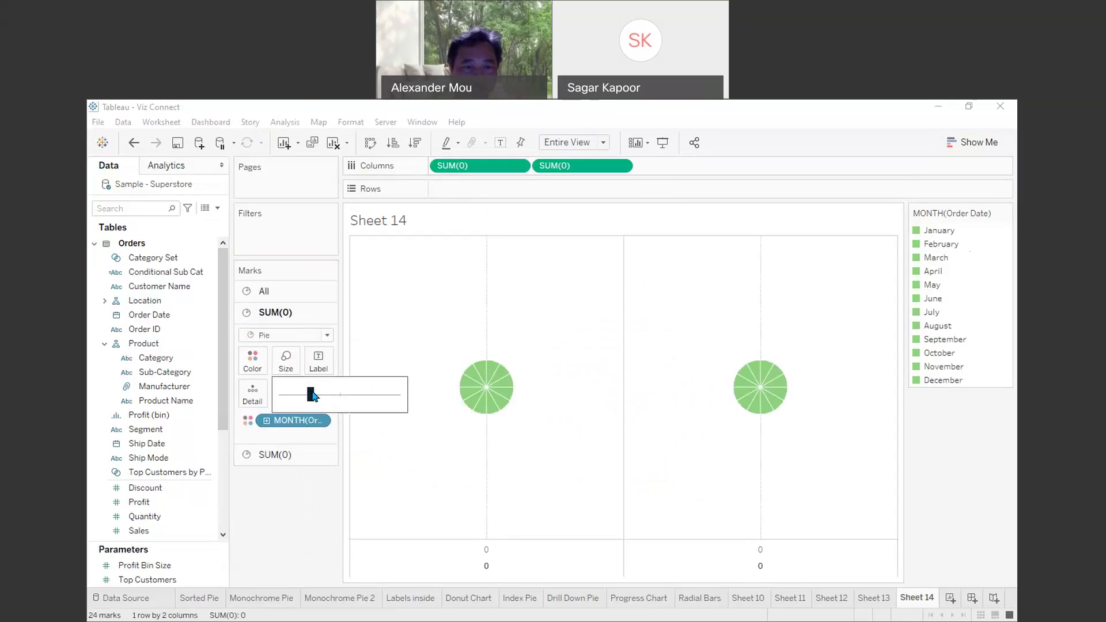
{"action": "left_click_drag", "start_coordinate": [311, 394], "coordinate": [362, 396]}
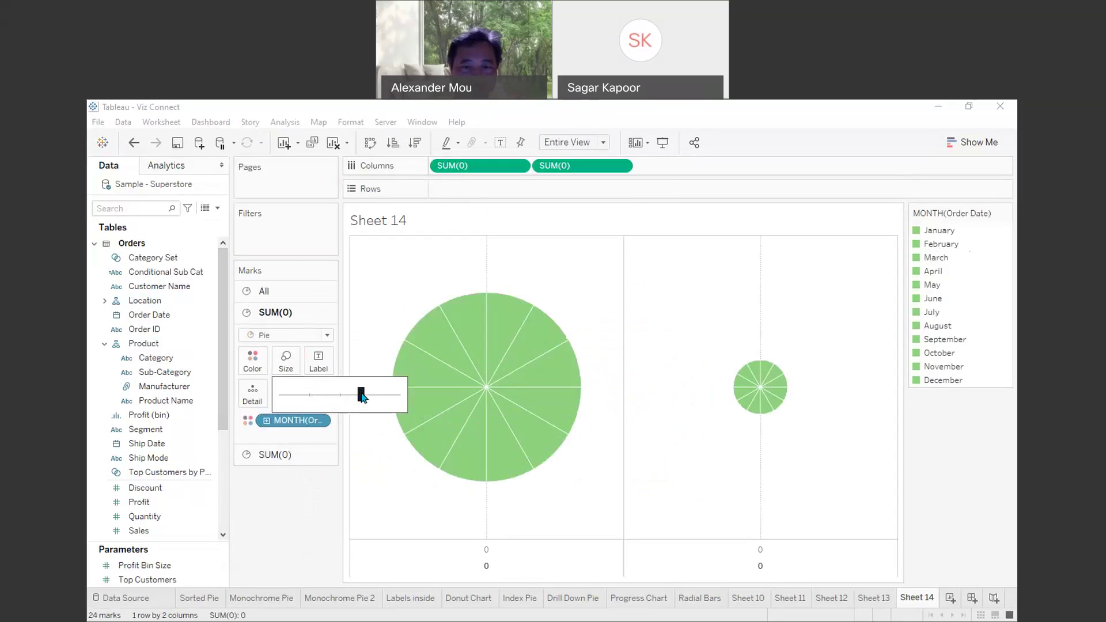
- Remove MONTH(Order Date) from the second SUM(0) pie and combine both measures as a dual axis
{"action": "left_click", "coordinate": [301, 459]}
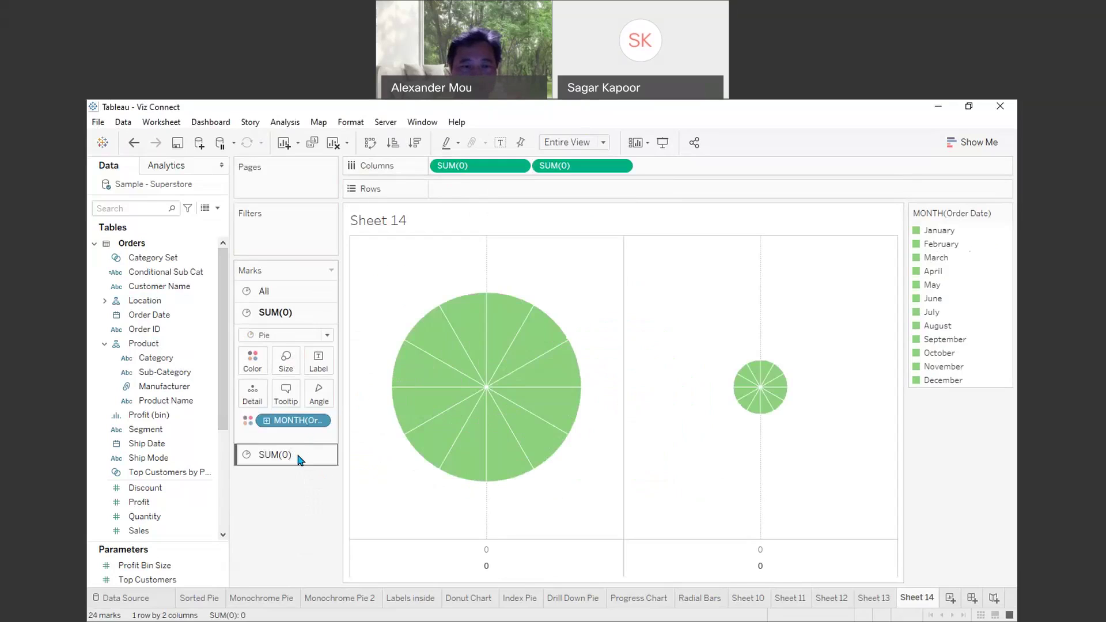
{"action": "left_click", "coordinate": [300, 459]}
{"action": "left_click_drag", "start_coordinate": [281, 443], "coordinate": [271, 486]}
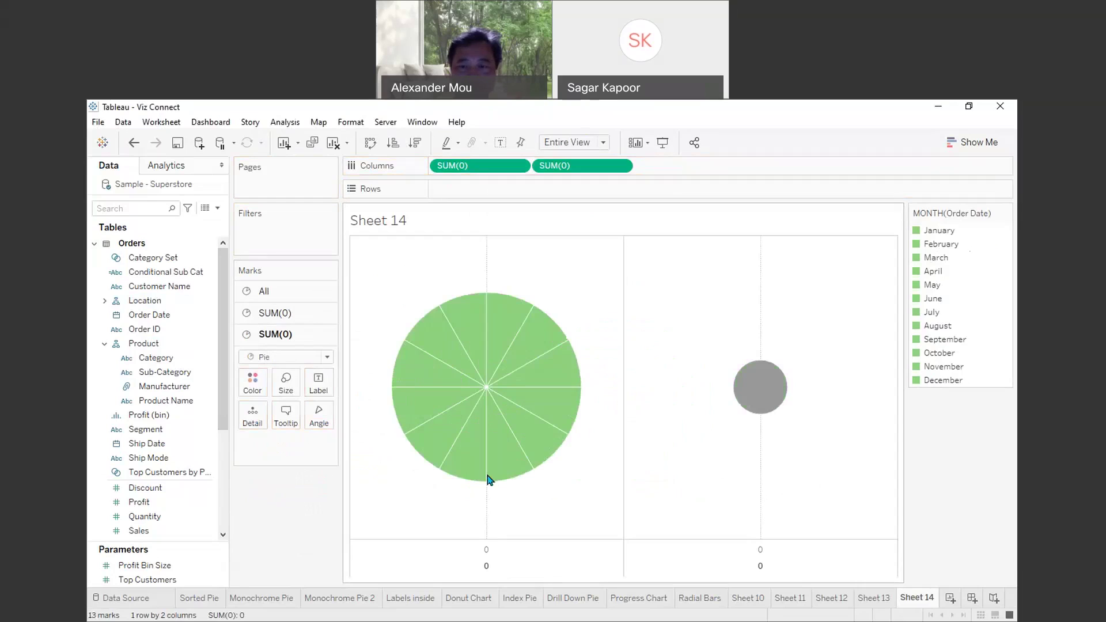
{"action": "right_click", "coordinate": [731, 548]}
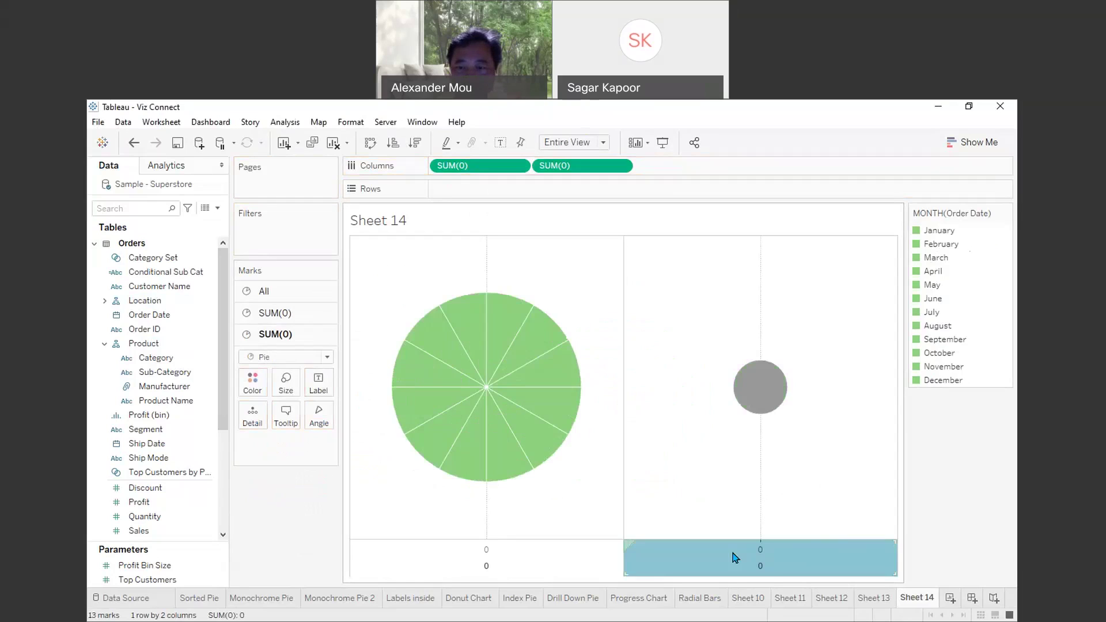
{"action": "left_click", "coordinate": [766, 470]}
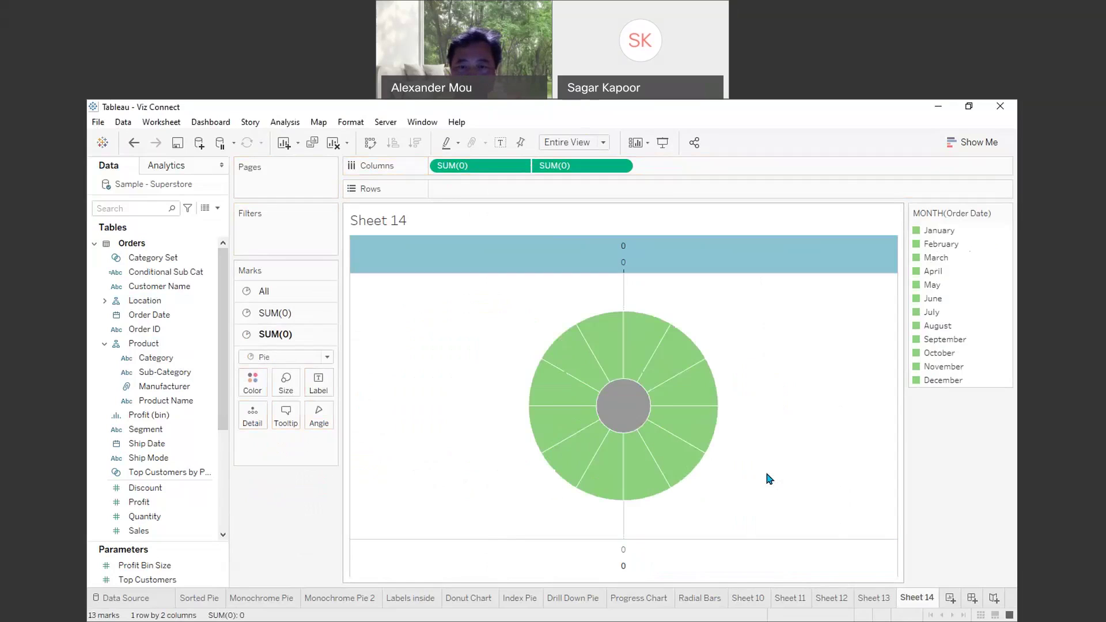
- Enlarge the grey inner circle to about 70% of the outer pie's diameter, leaving a narrow month ring
{"action": "left_click", "coordinate": [286, 383]}
{"action": "left_click_drag", "start_coordinate": [308, 419], "coordinate": [341, 423]}
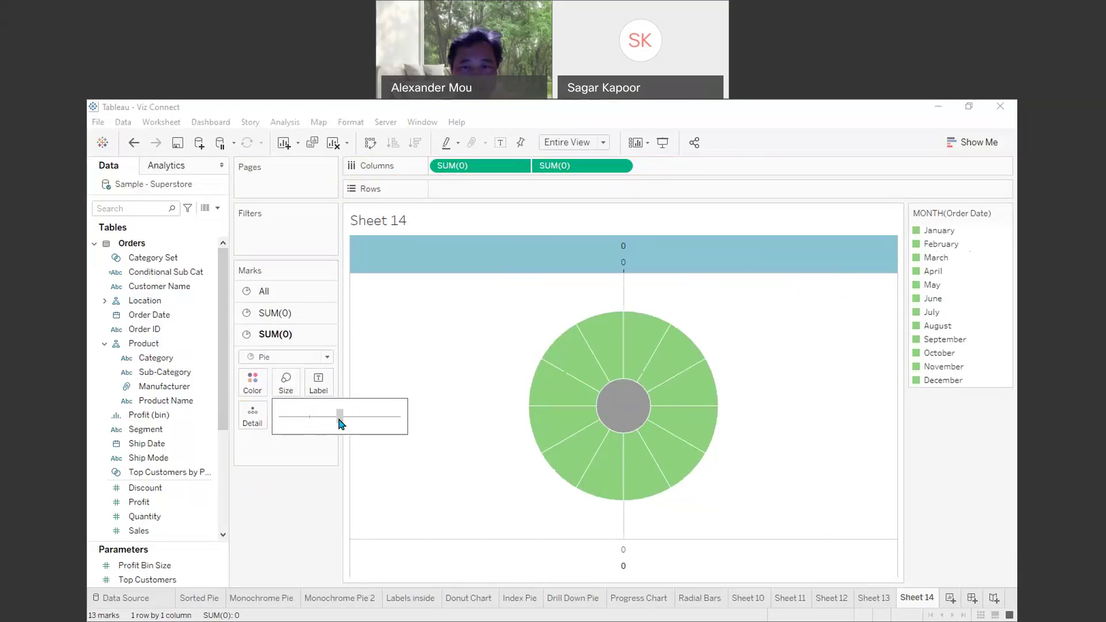
{"action": "left_click", "coordinate": [340, 423]}
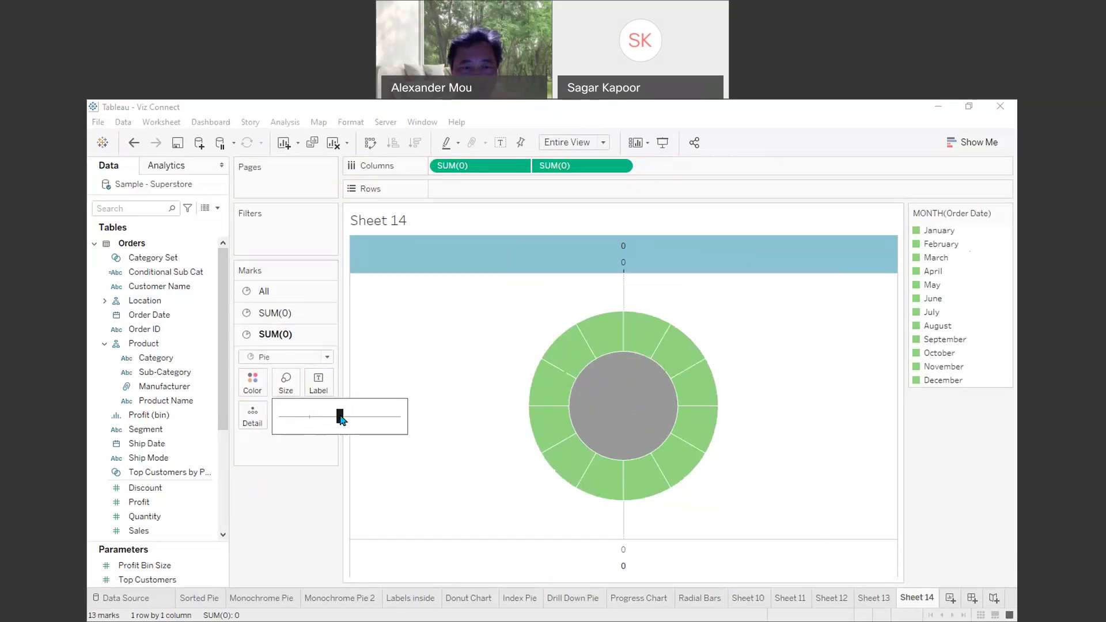
{"action": "left_click_drag", "start_coordinate": [341, 420], "coordinate": [350, 418]}
{"action": "left_click", "coordinate": [350, 417]}
{"action": "left_click_drag", "start_coordinate": [349, 418], "coordinate": [347, 419]}
{"action": "left_click", "coordinate": [347, 416]}
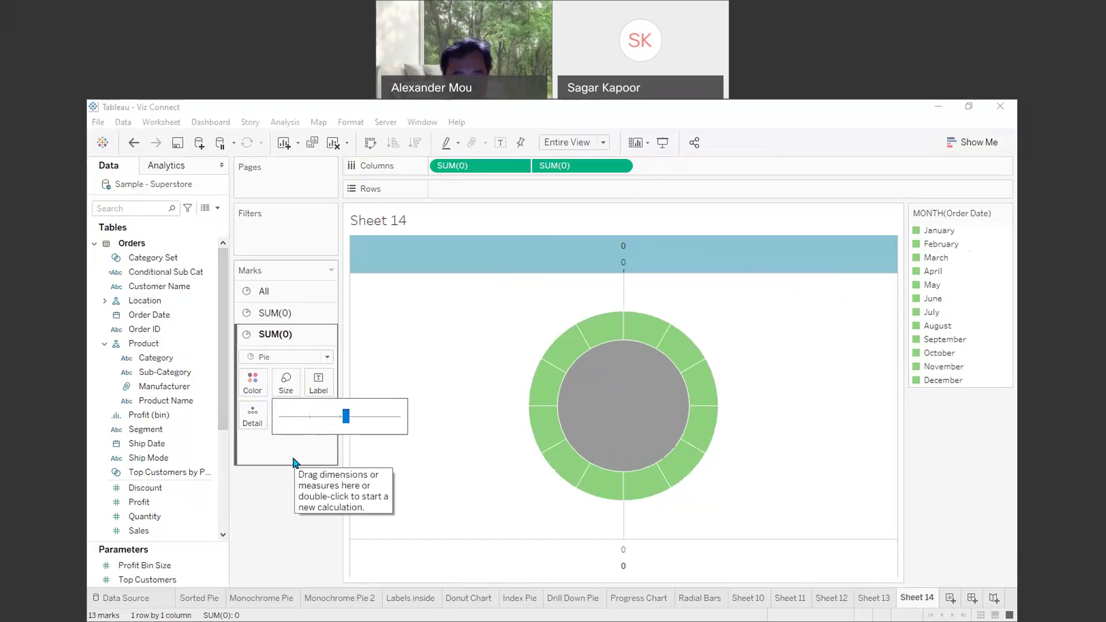
- Check the Index Pie sheet, return to Sheet 14 and label the inner pie by discrete MONTH(Order Date)
{"action": "left_click", "coordinate": [522, 599]}
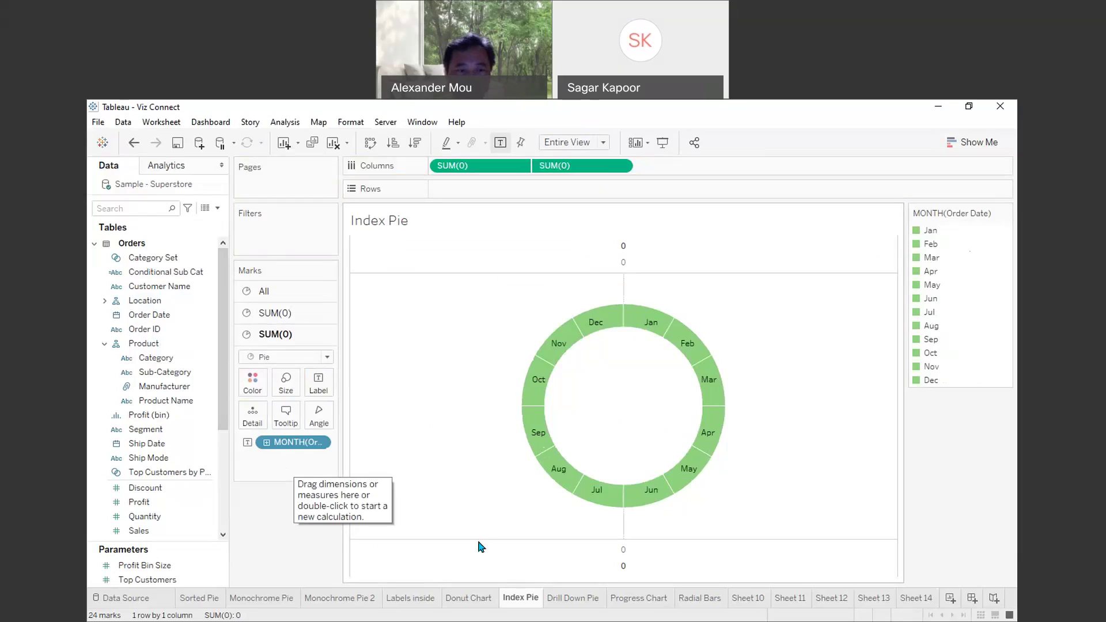
{"action": "left_click", "coordinate": [917, 600]}
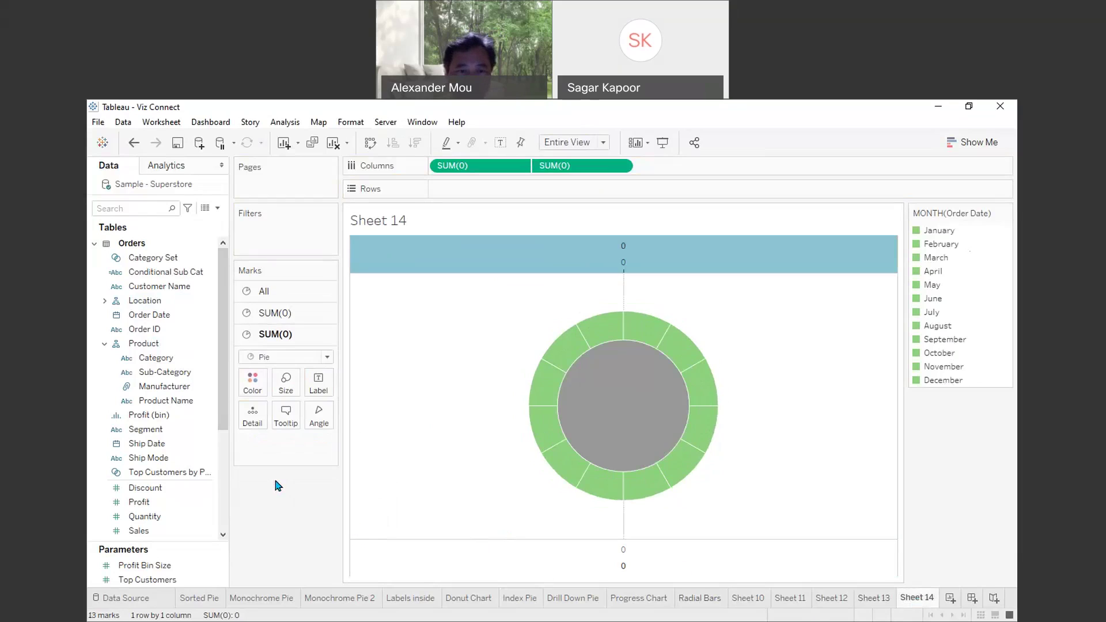
{"action": "left_click", "coordinate": [193, 315]}
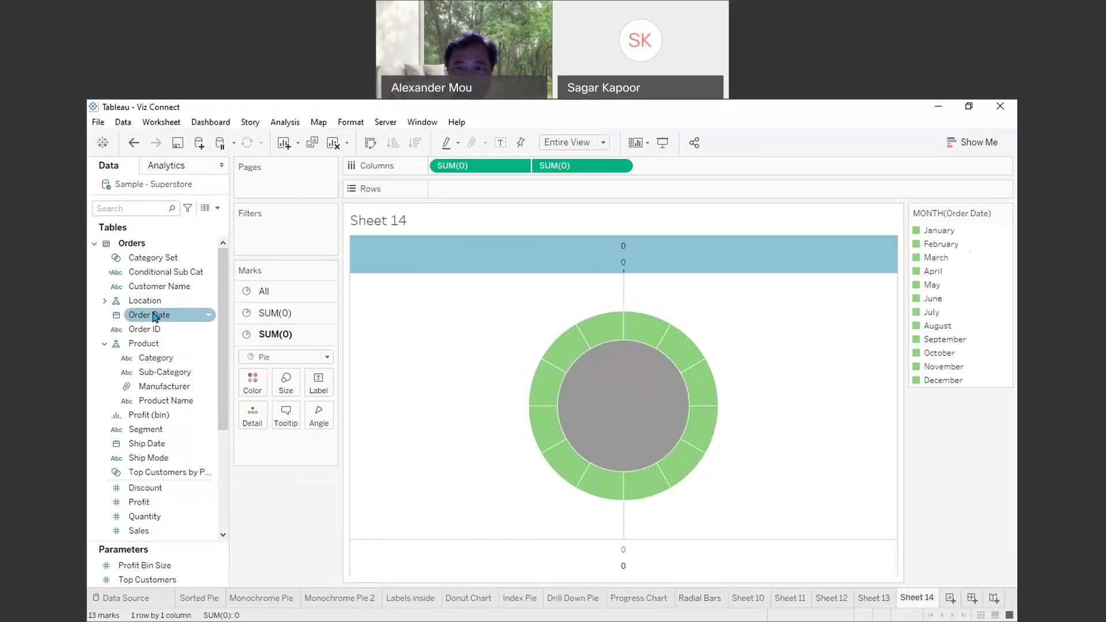
{"action": "key", "text": "Up"}
{"action": "key", "text": "Up"}
{"action": "key", "text": "Down"}
{"action": "left_click_drag", "start_coordinate": [142, 318], "coordinate": [327, 408]}
{"action": "left_click_drag", "start_coordinate": [324, 385], "coordinate": [320, 385]}
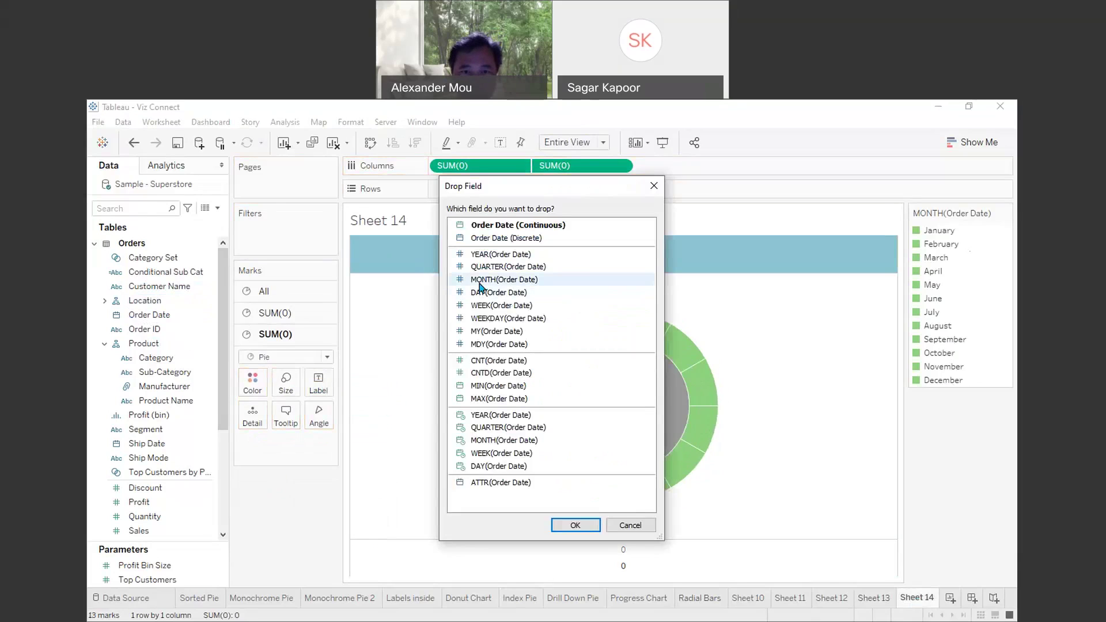
{"action": "left_click", "coordinate": [479, 283]}
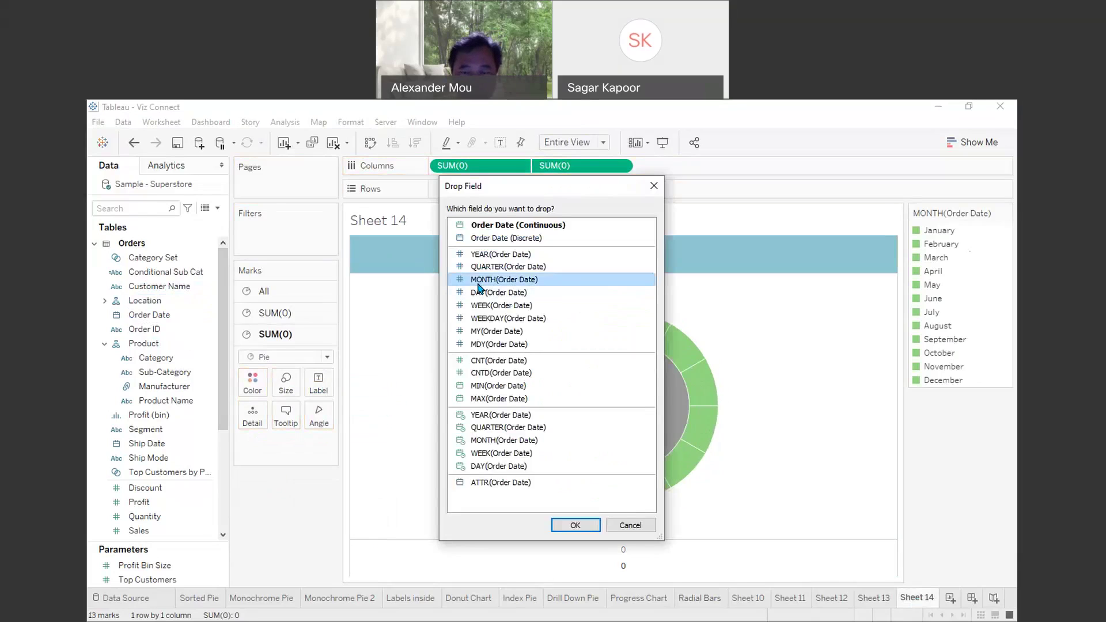
{"action": "left_click", "coordinate": [571, 525]}
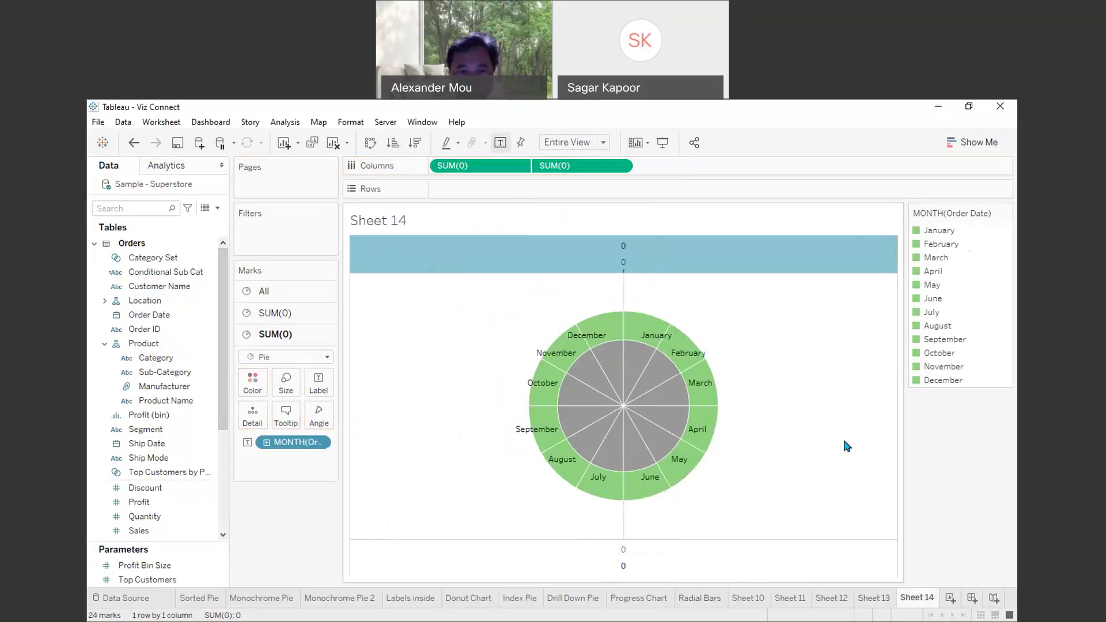
- Format the month labels of the inner pie with the Abbreviation date format
{"action": "left_click", "coordinate": [317, 443]}
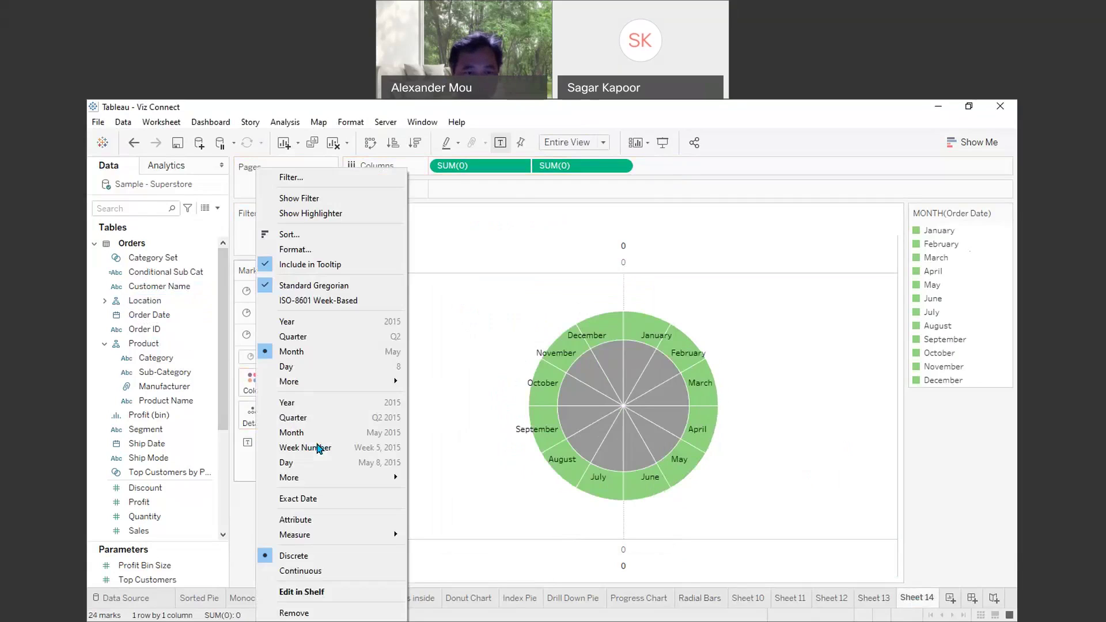
{"action": "left_click", "coordinate": [240, 519]}
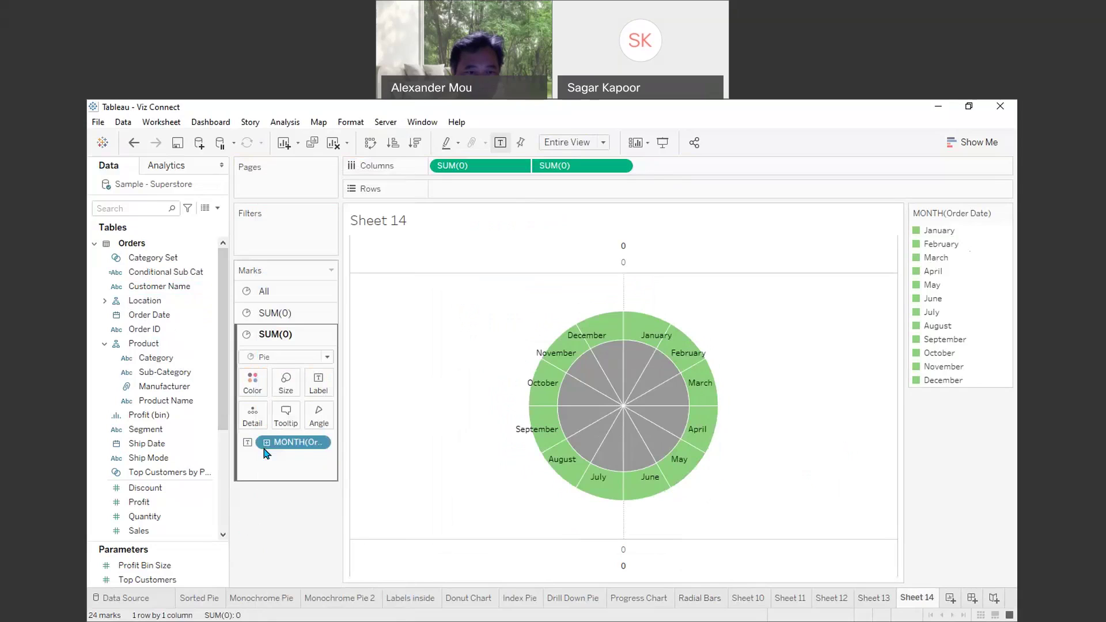
{"action": "right_click", "coordinate": [271, 446]}
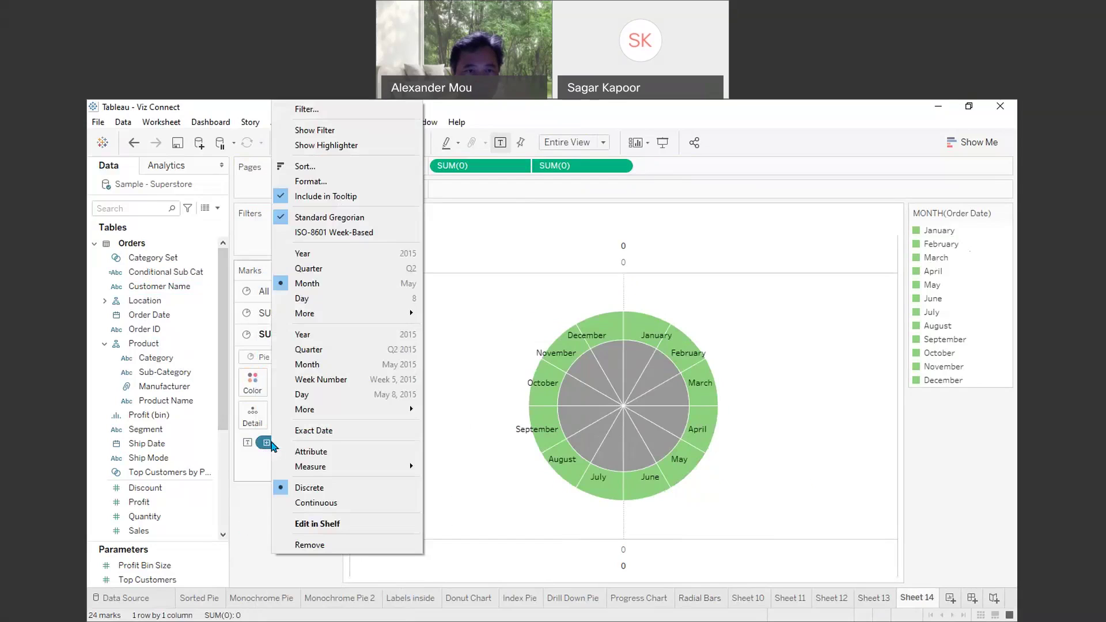
{"action": "left_click", "coordinate": [311, 182]}
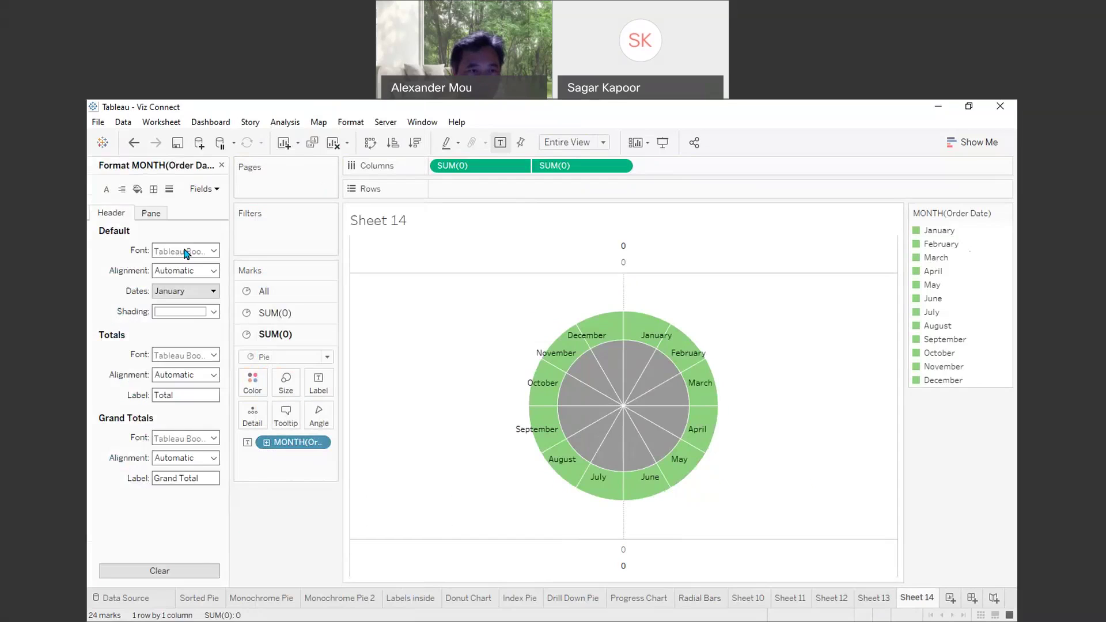
{"action": "left_click", "coordinate": [151, 214]}
{"action": "left_click", "coordinate": [181, 292]}
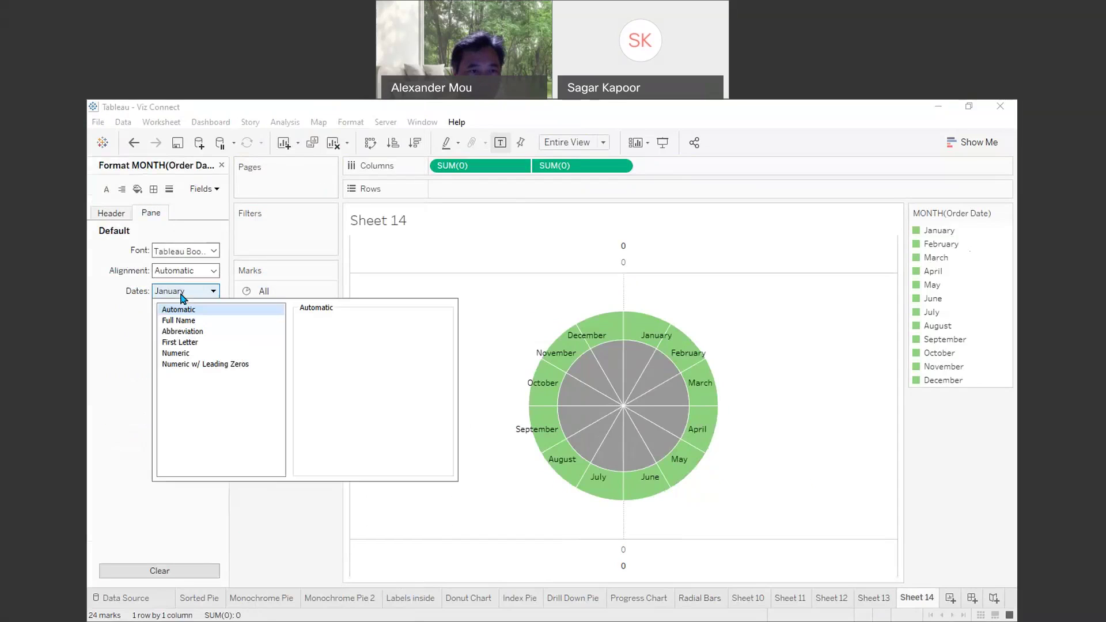
{"action": "left_click", "coordinate": [170, 333]}
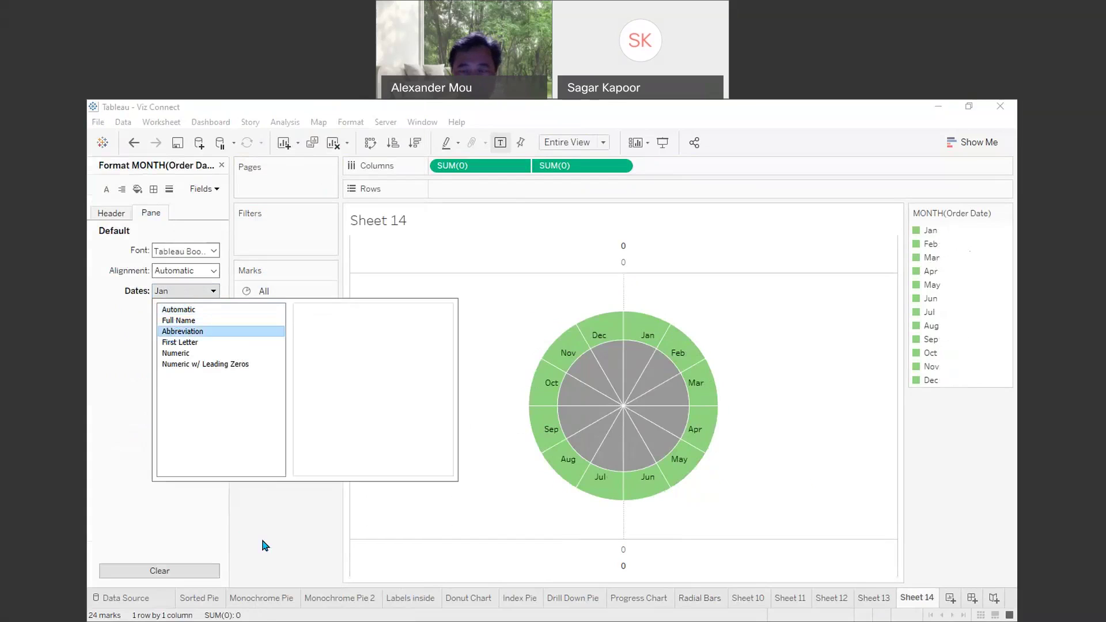
{"action": "left_click", "coordinate": [220, 527]}
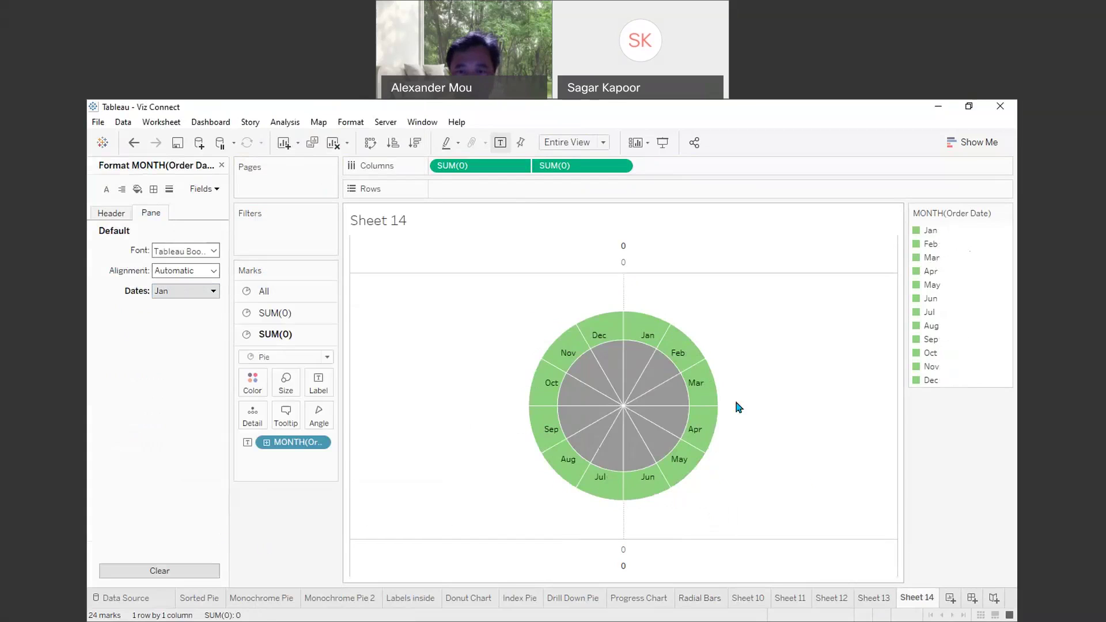
- Set the inner pie's border to None and its colour to white
{"action": "left_click", "coordinate": [251, 385]}
{"action": "left_click", "coordinate": [339, 559]}
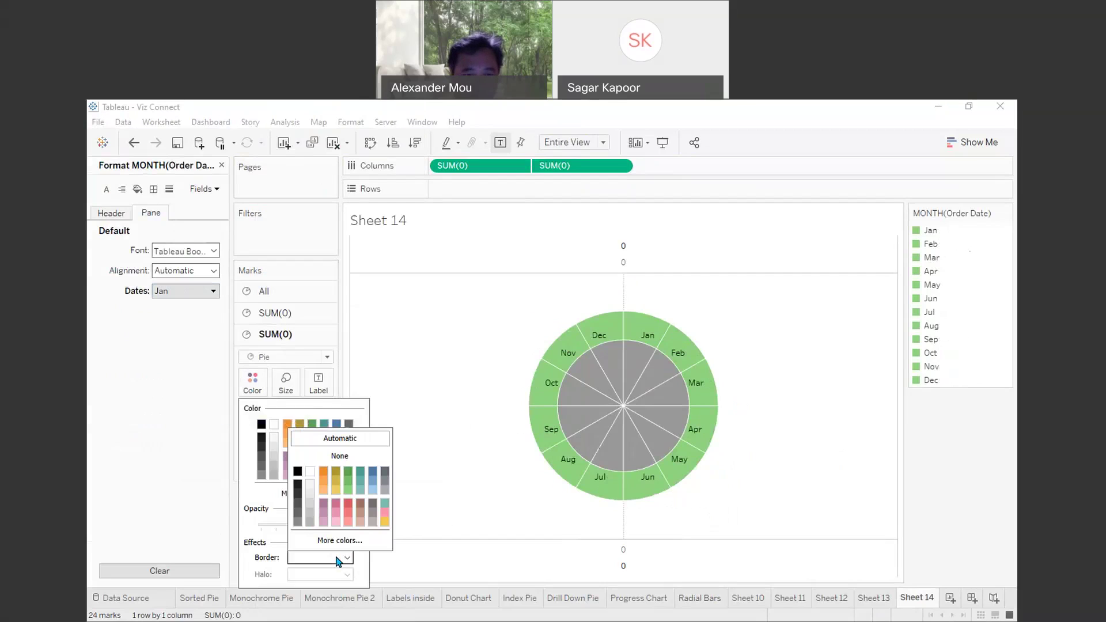
{"action": "left_click", "coordinate": [339, 456]}
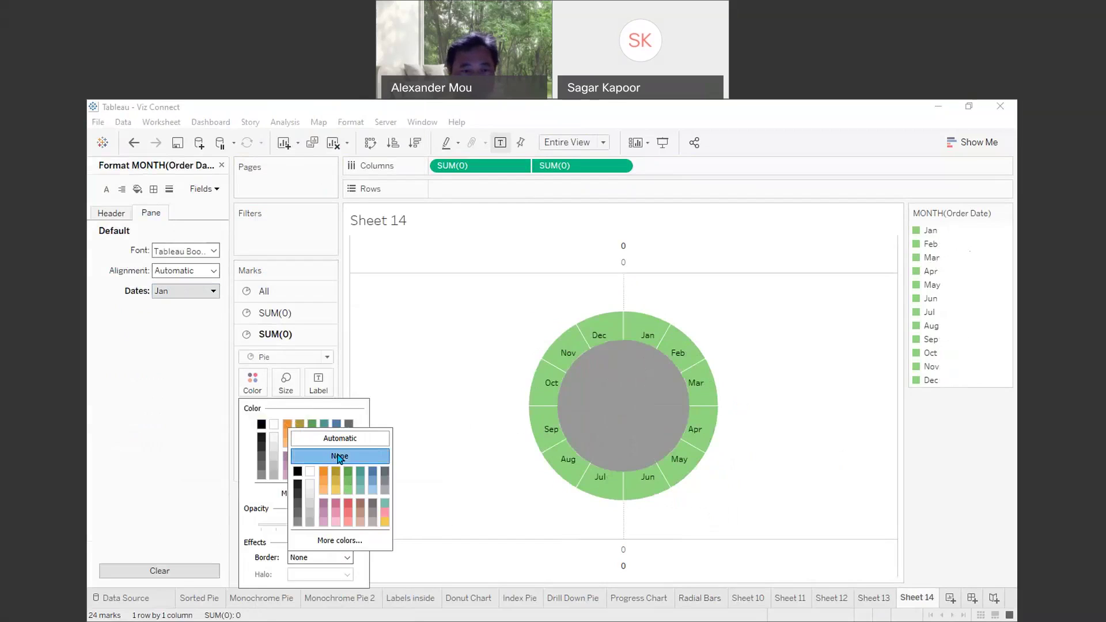
{"action": "left_click", "coordinate": [278, 427]}
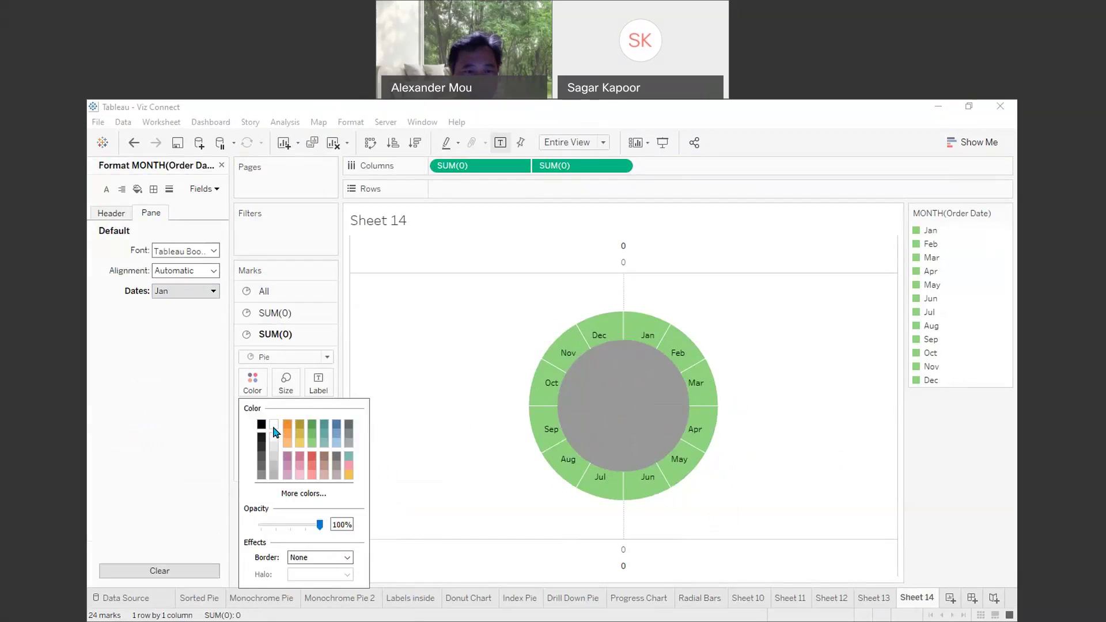
{"action": "left_click", "coordinate": [274, 426]}
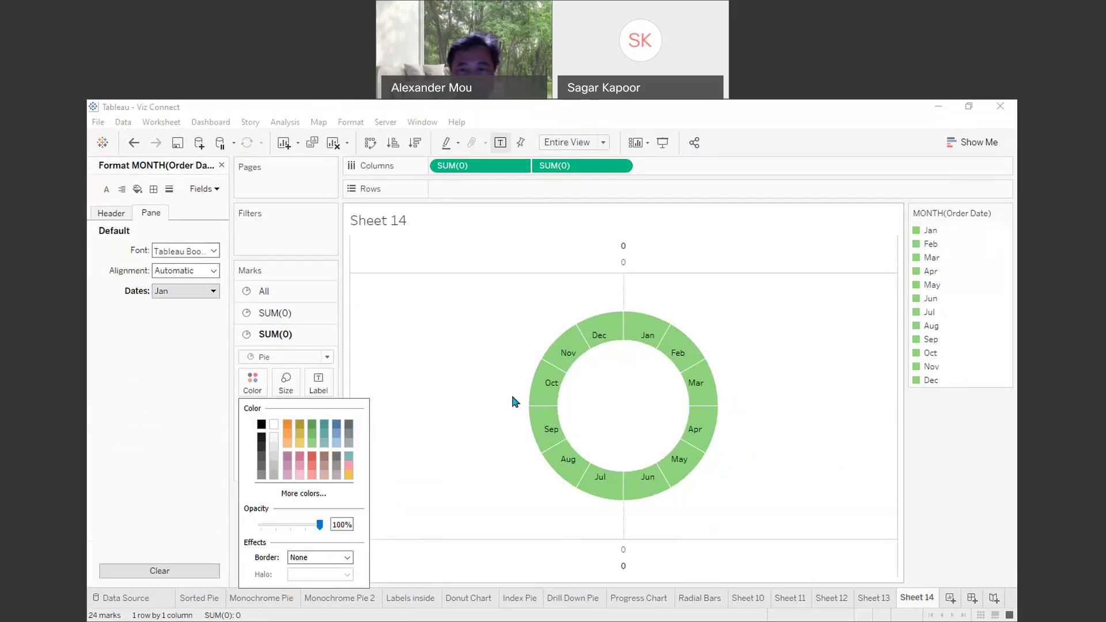
{"action": "mouse_move", "coordinate": [651, 400]}
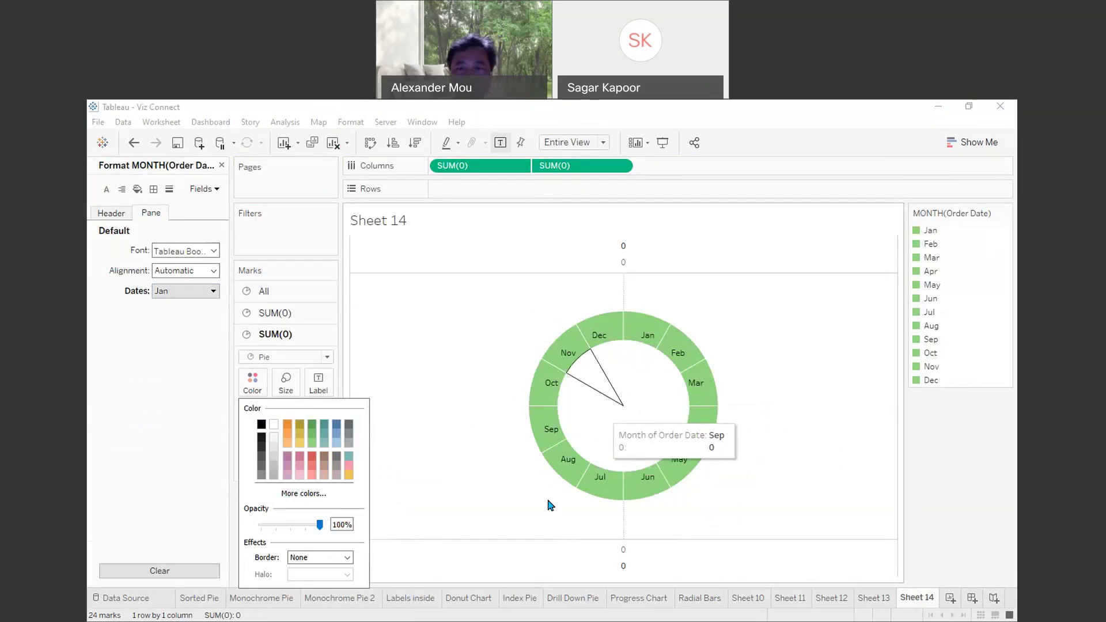
{"action": "left_click", "coordinate": [788, 444]}
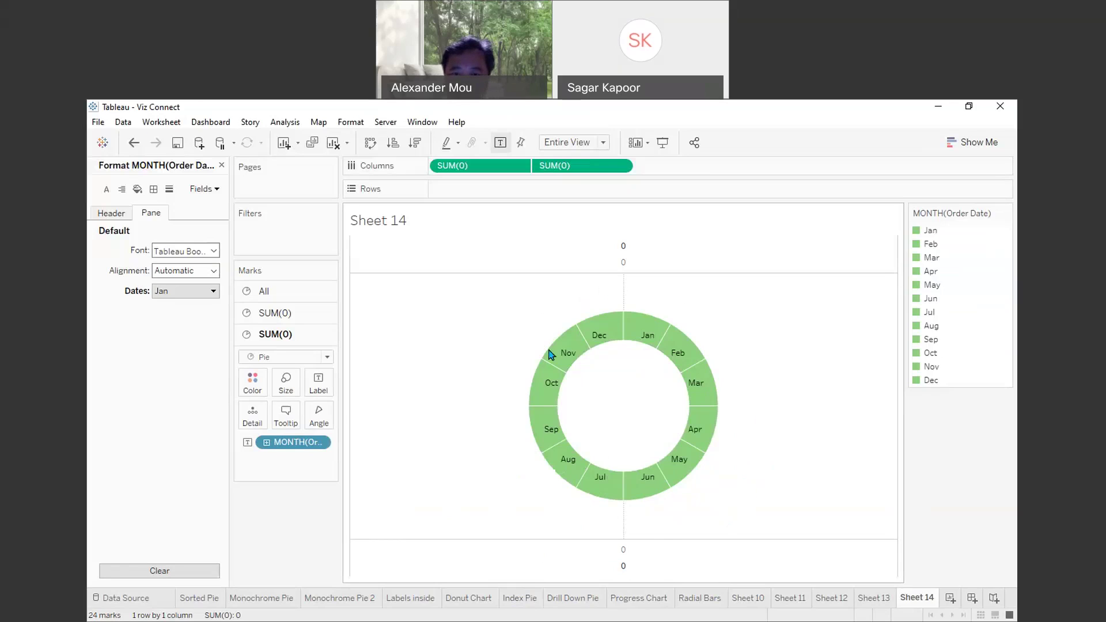
- Undo the inner pie's white colouring
{"action": "mouse_move", "coordinate": [570, 410]}
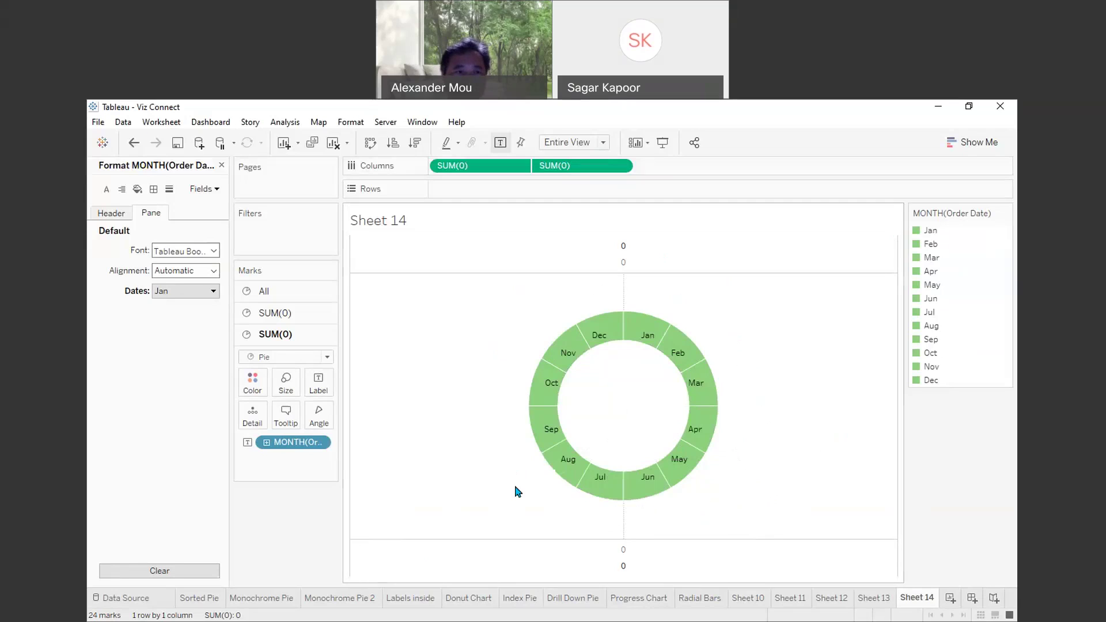
{"action": "left_click", "coordinate": [134, 143]}
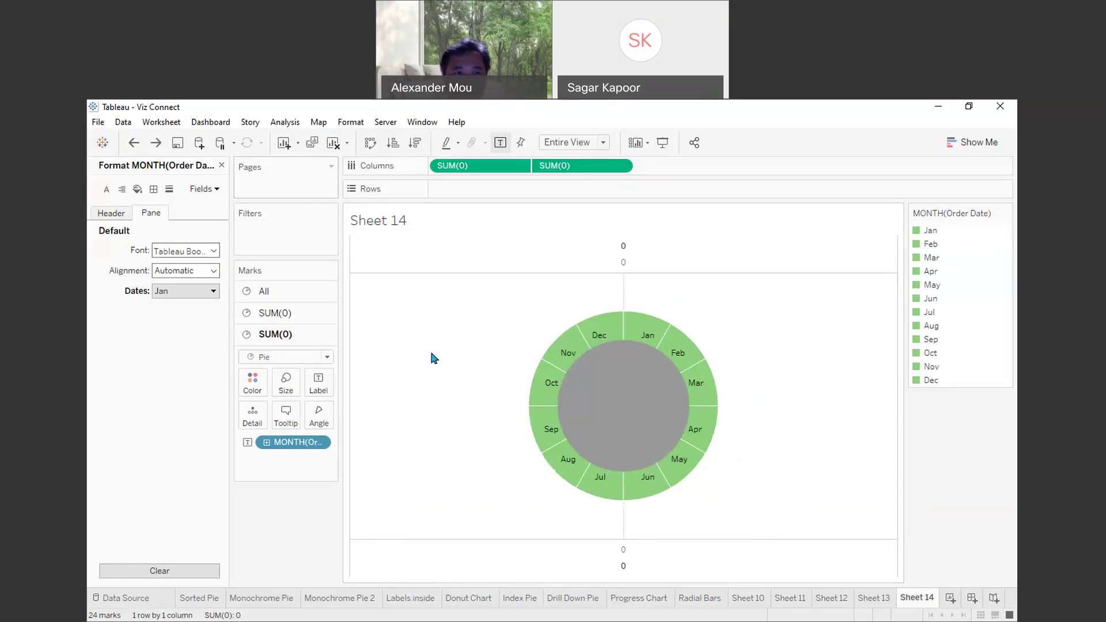
- Redo the inner pie's white colouring and minimise the Tableau window
{"action": "left_click", "coordinate": [156, 143]}
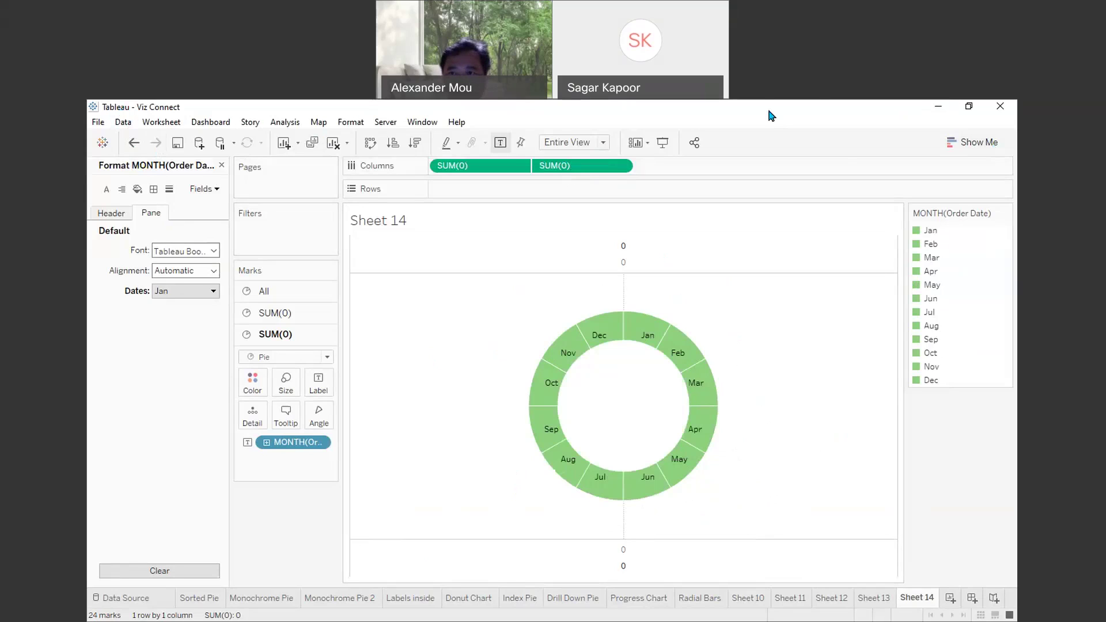
{"action": "left_click", "coordinate": [938, 107]}
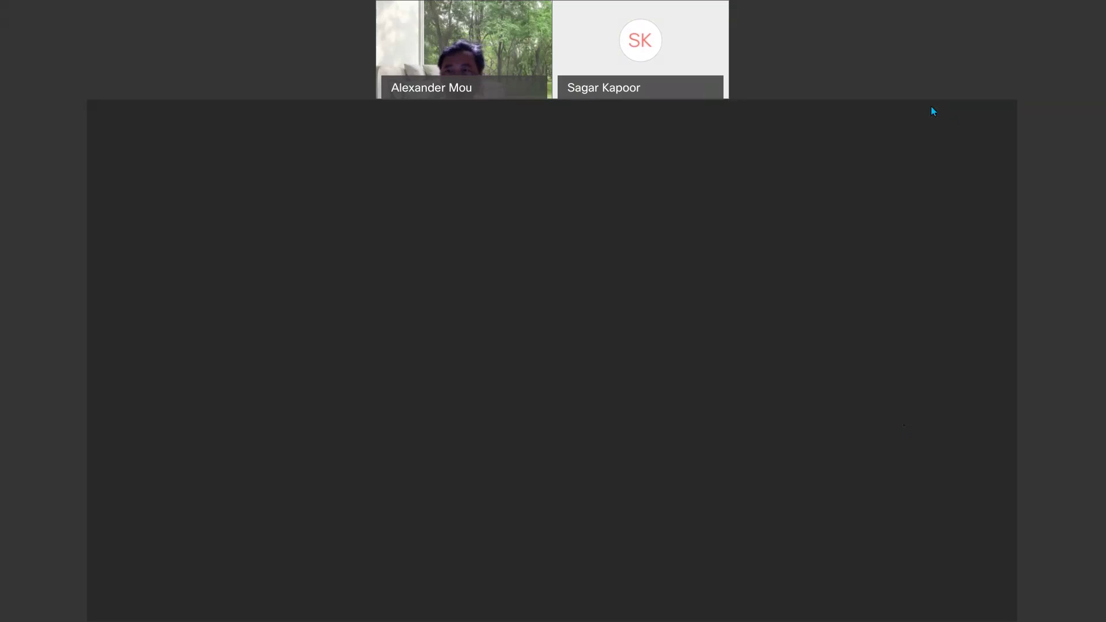
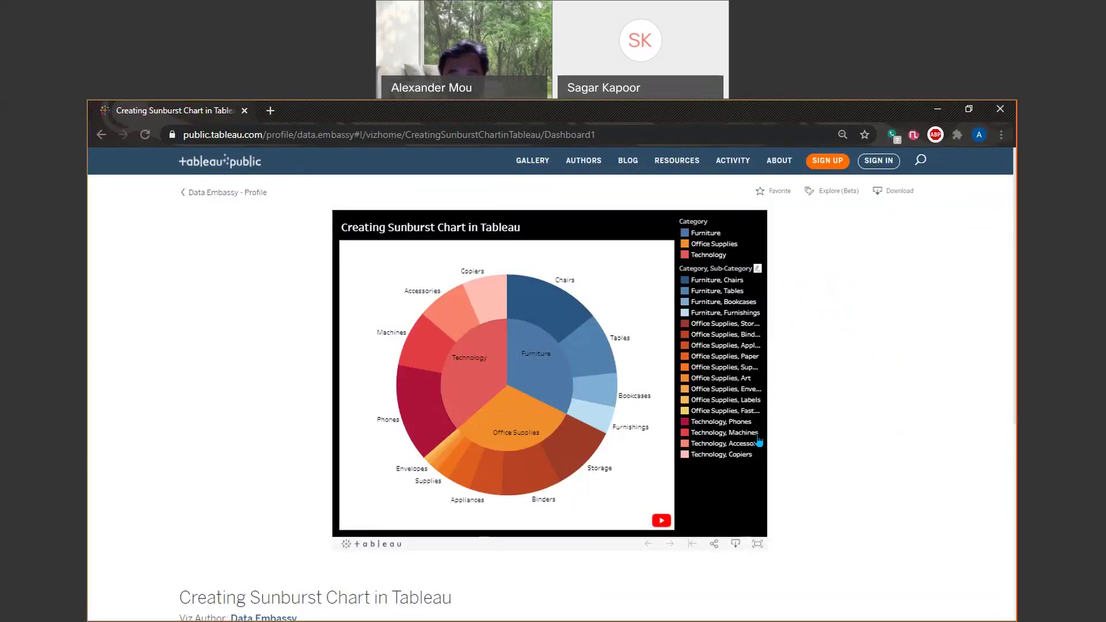
- Examine the inner Category slices and outer Sub-Category ring of the "Creating Sunburst Chart in Tableau" viz on Tableau Public
{"action": "mouse_move", "coordinate": [558, 431]}
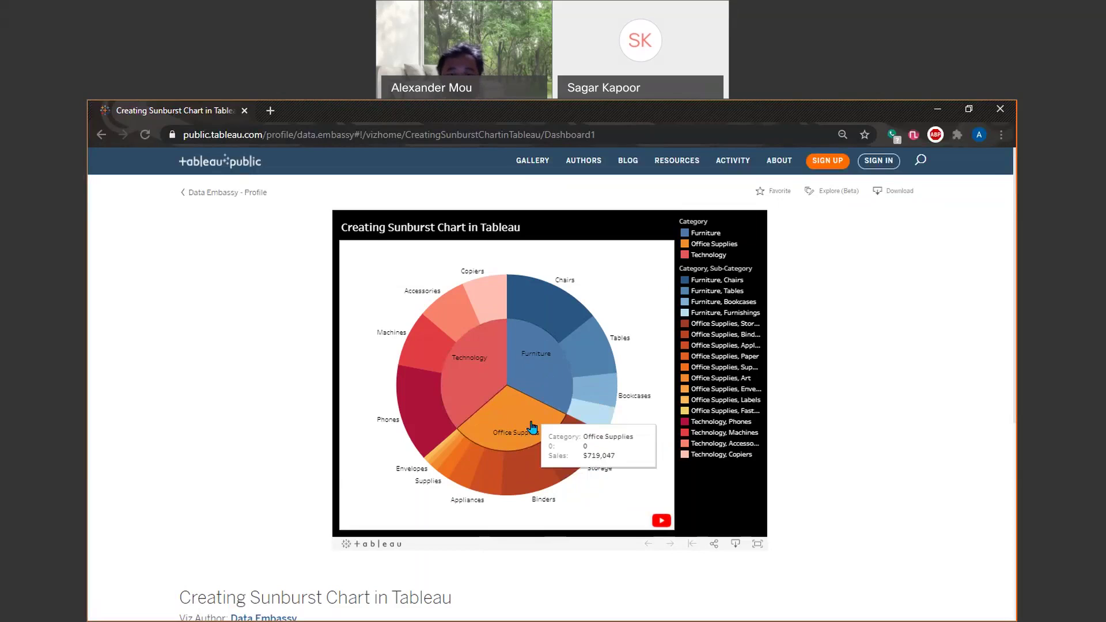
{"action": "mouse_move", "coordinate": [547, 394]}
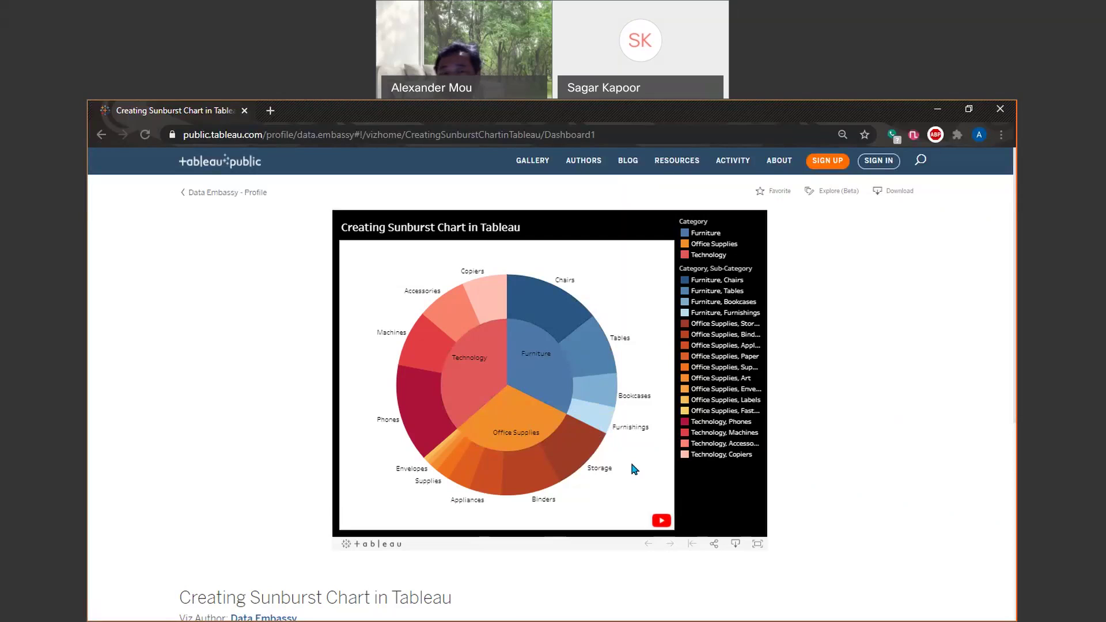
{"action": "mouse_move", "coordinate": [572, 330]}
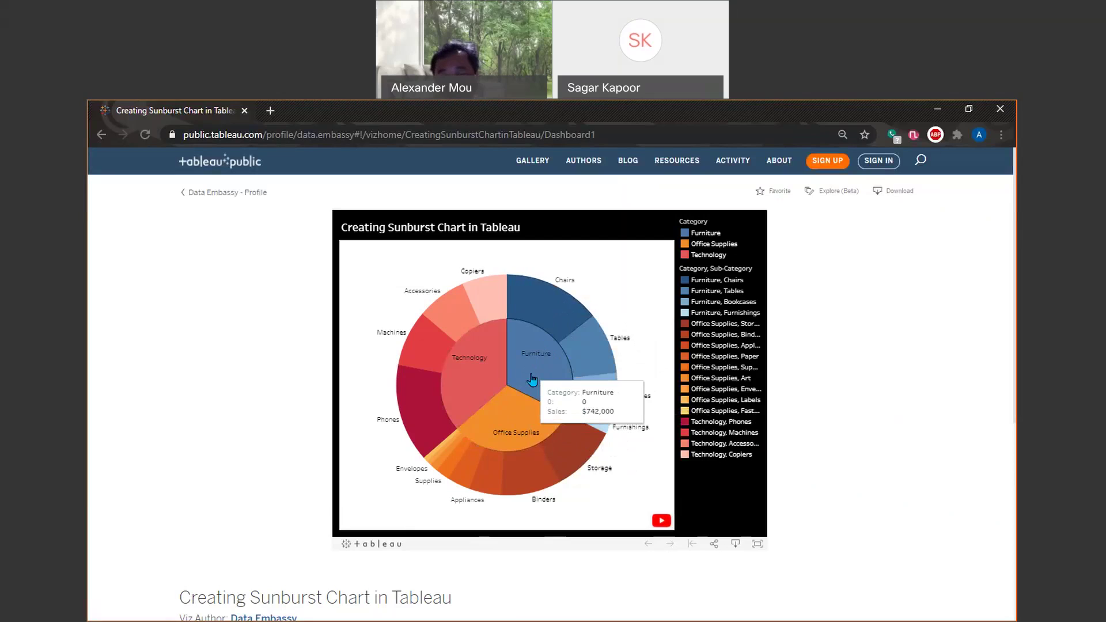
{"action": "mouse_move", "coordinate": [589, 376]}
{"action": "mouse_move", "coordinate": [600, 412]}
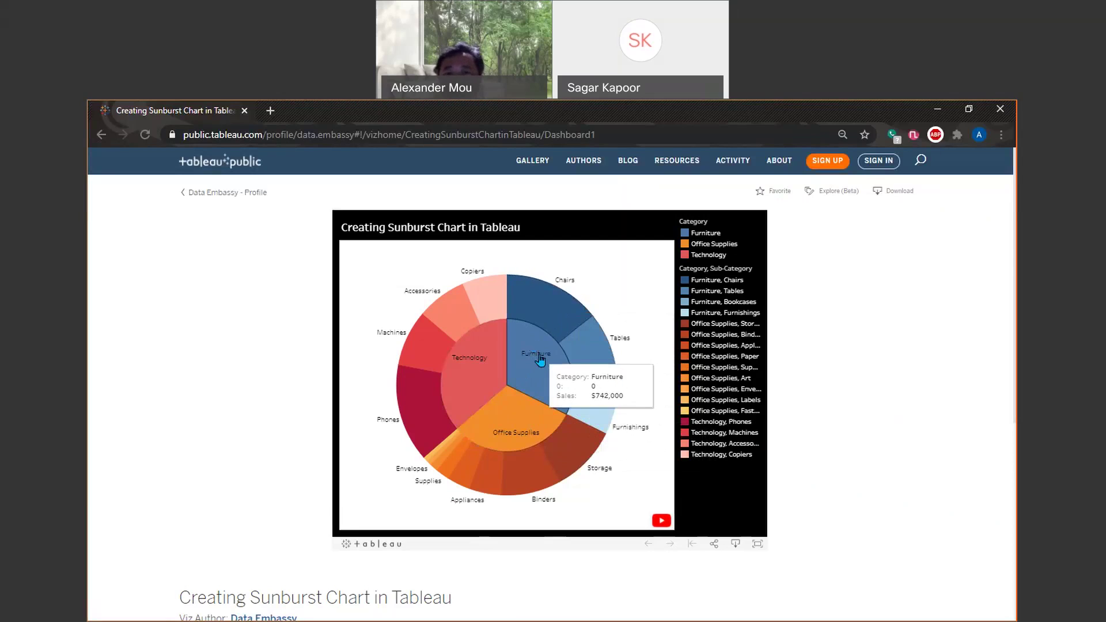
{"action": "mouse_move", "coordinate": [552, 306]}
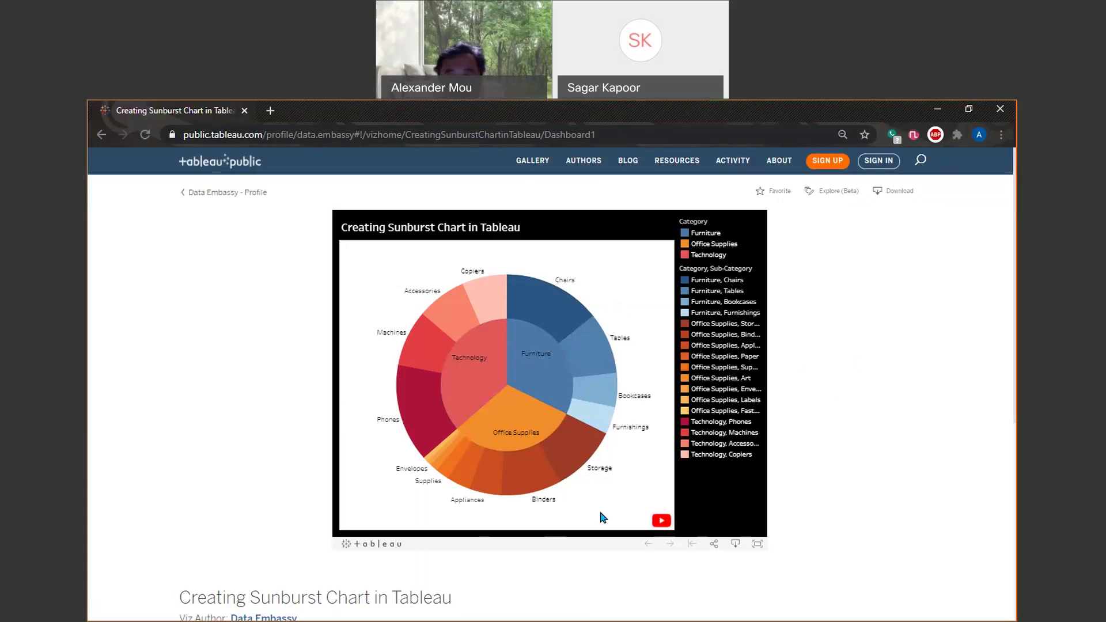
- View the YouTube tutorial linked from the sunburst chart, dismissing the promotional offer, pausing playback and closing the video page
{"action": "left_click", "coordinate": [662, 523]}
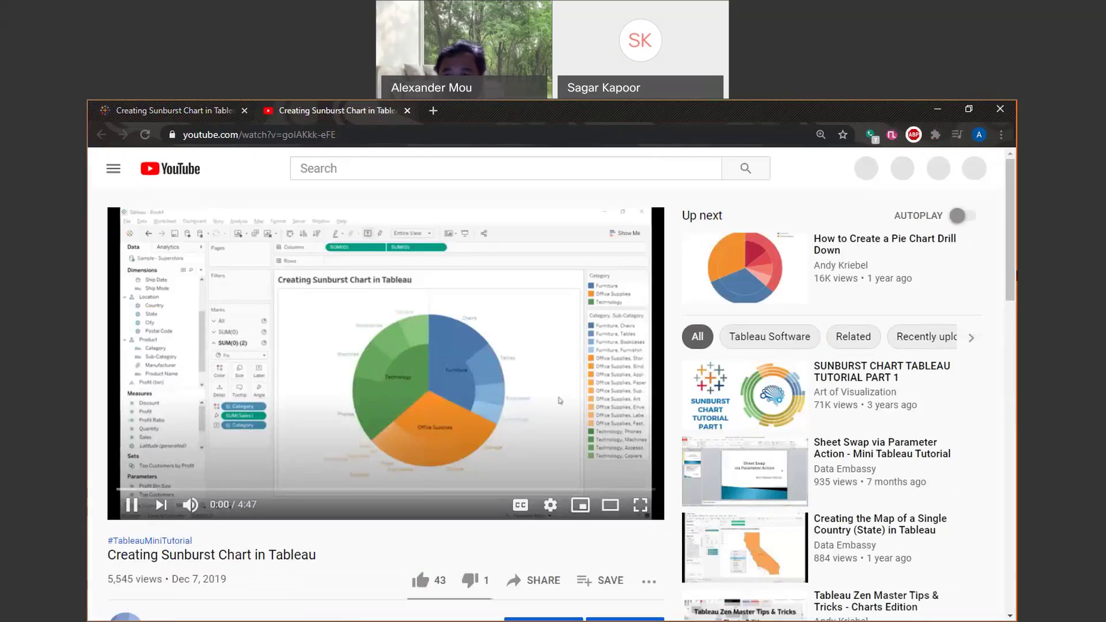
{"action": "scroll", "coordinate": [380, 404], "scroll_direction": "down", "scroll_amount": 1}
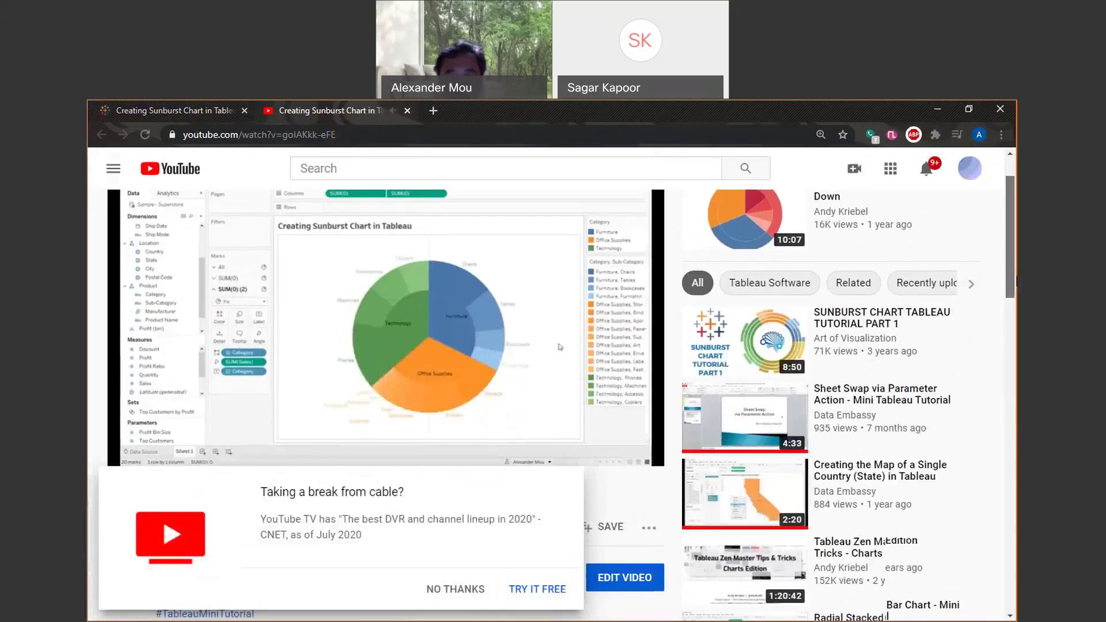
{"action": "left_click", "coordinate": [455, 589]}
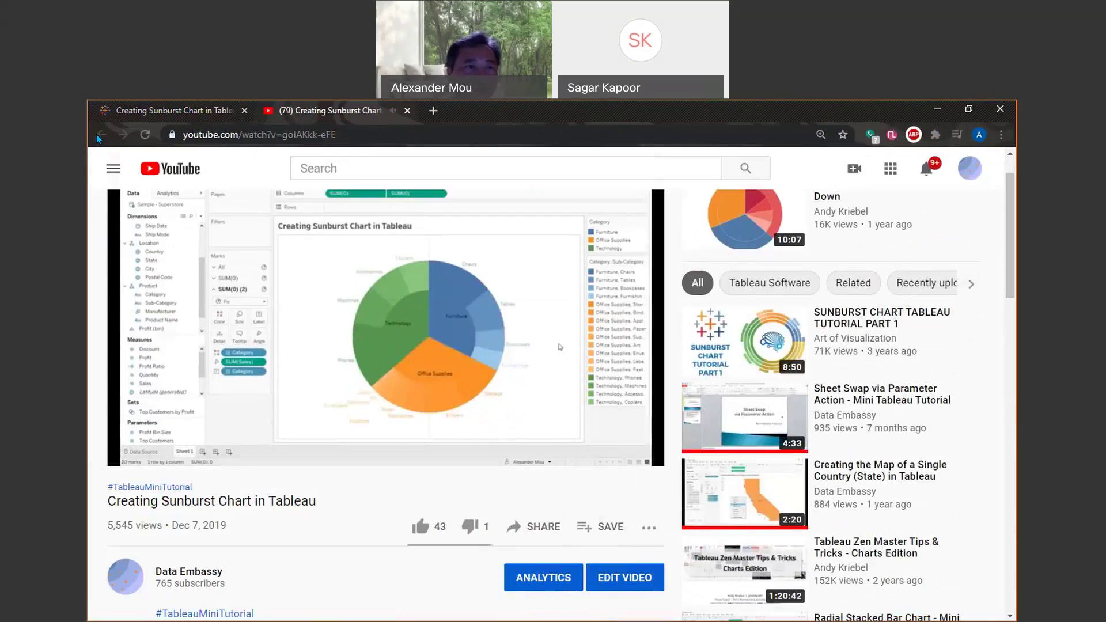
{"action": "left_click", "coordinate": [127, 452]}
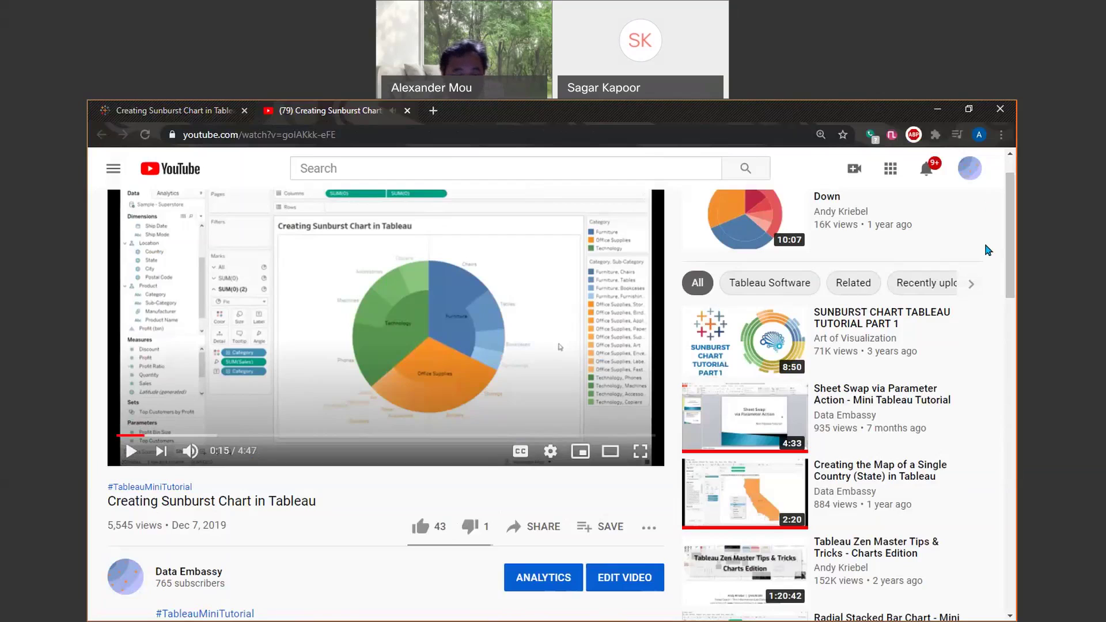
{"action": "key", "text": "ctrl+w"}
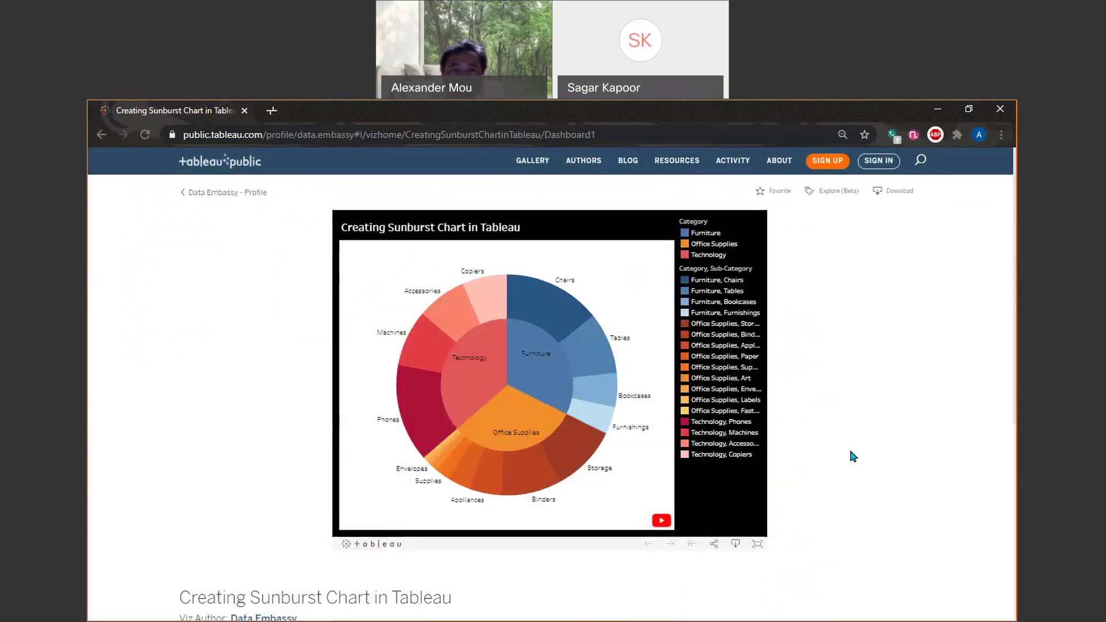
- Inspect the category and sales details of the Office Supplies segments in the sunburst chart
{"action": "mouse_move", "coordinate": [542, 430]}
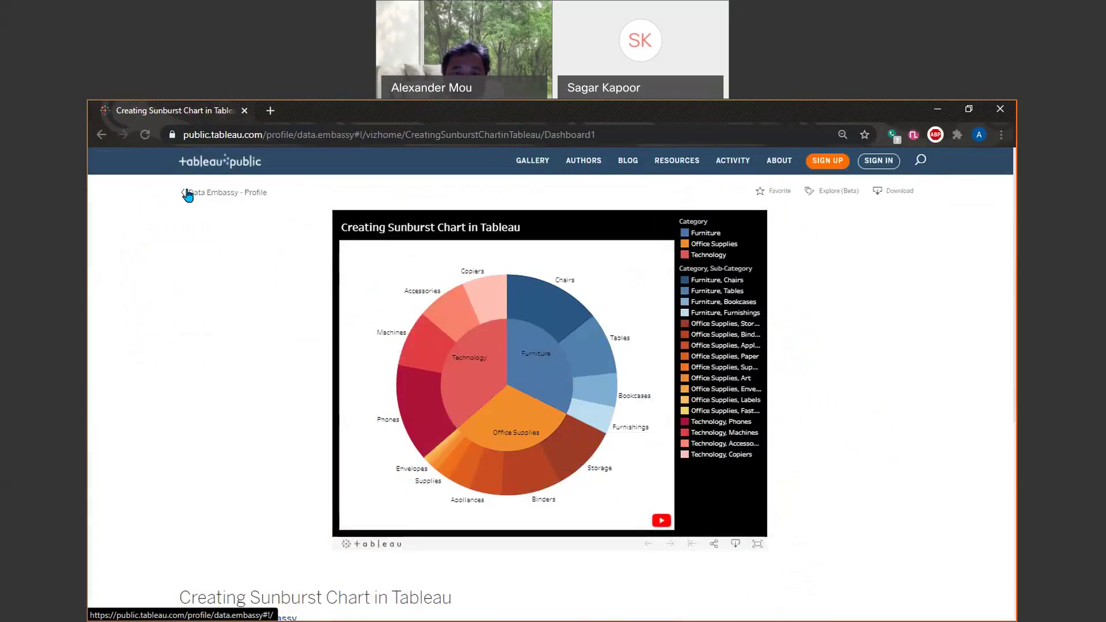
{"action": "mouse_move", "coordinate": [455, 464]}
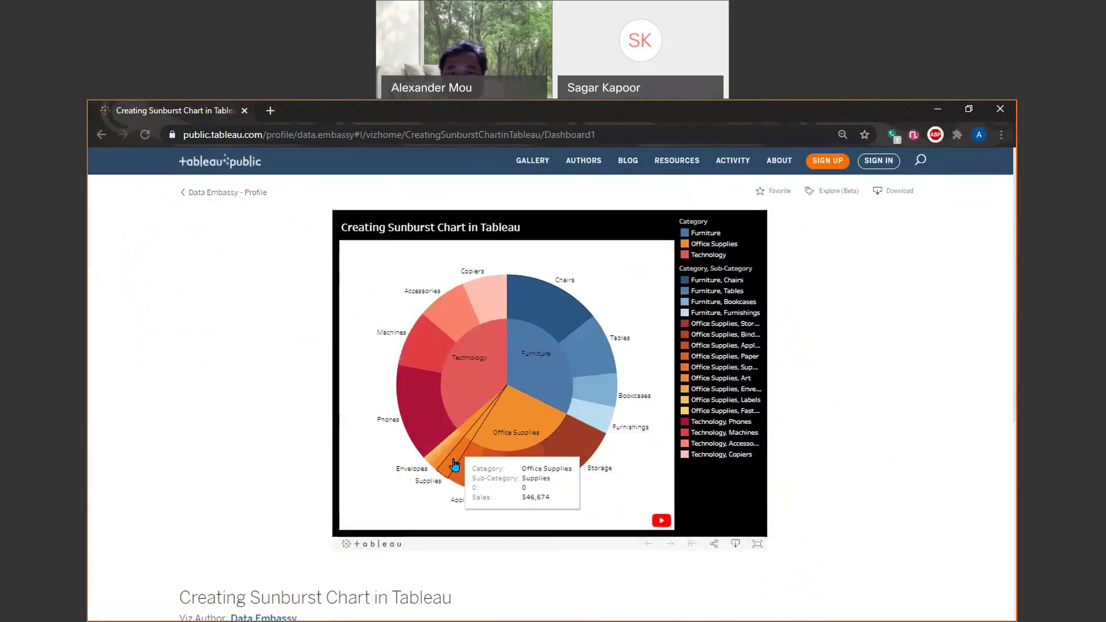
{"action": "mouse_move", "coordinate": [565, 456]}
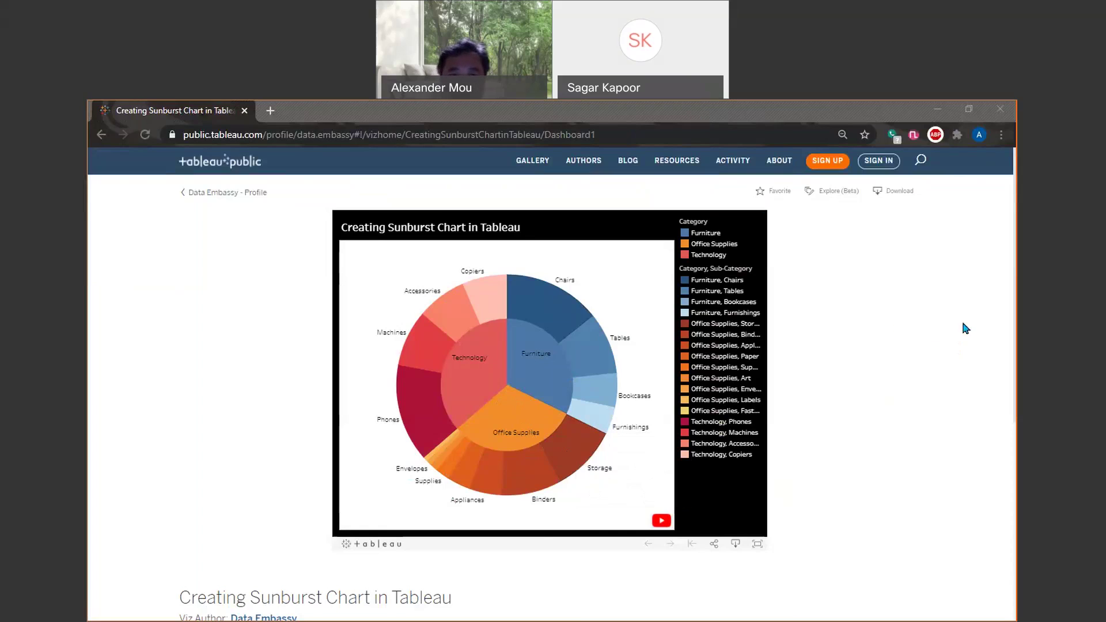
{"action": "left_click", "coordinate": [868, 295]}
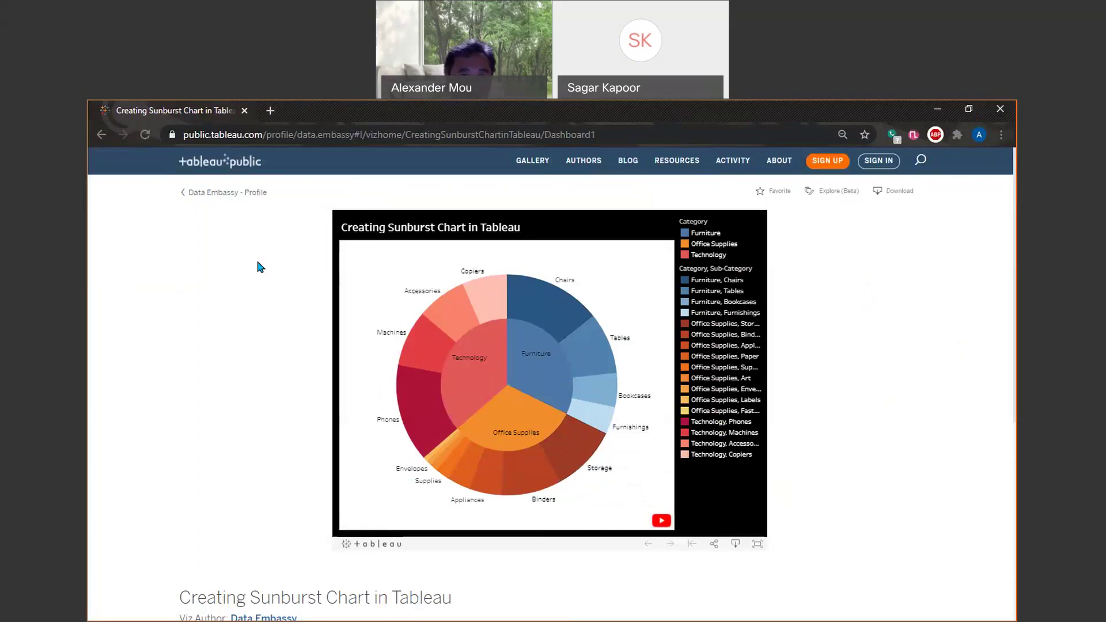
- Open the Radial Stacked Bar Chart - Mini Tableau Tutorial viz from the Data Embassy profile and look over its segments
{"action": "left_click", "coordinate": [200, 194]}
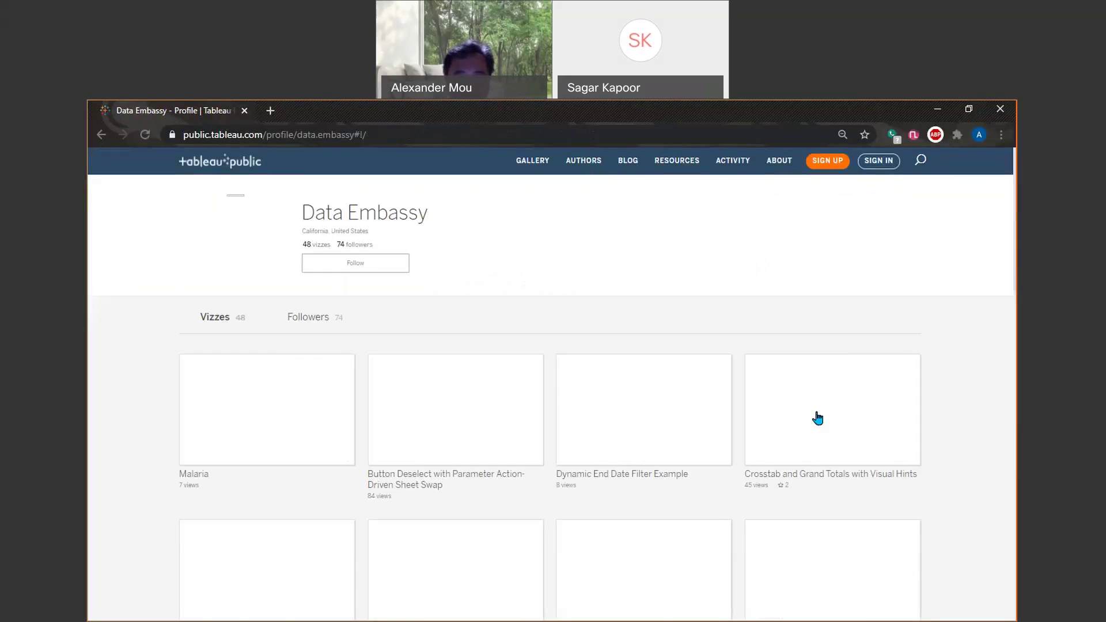
{"action": "scroll", "coordinate": [929, 432], "scroll_direction": "down", "scroll_amount": 3}
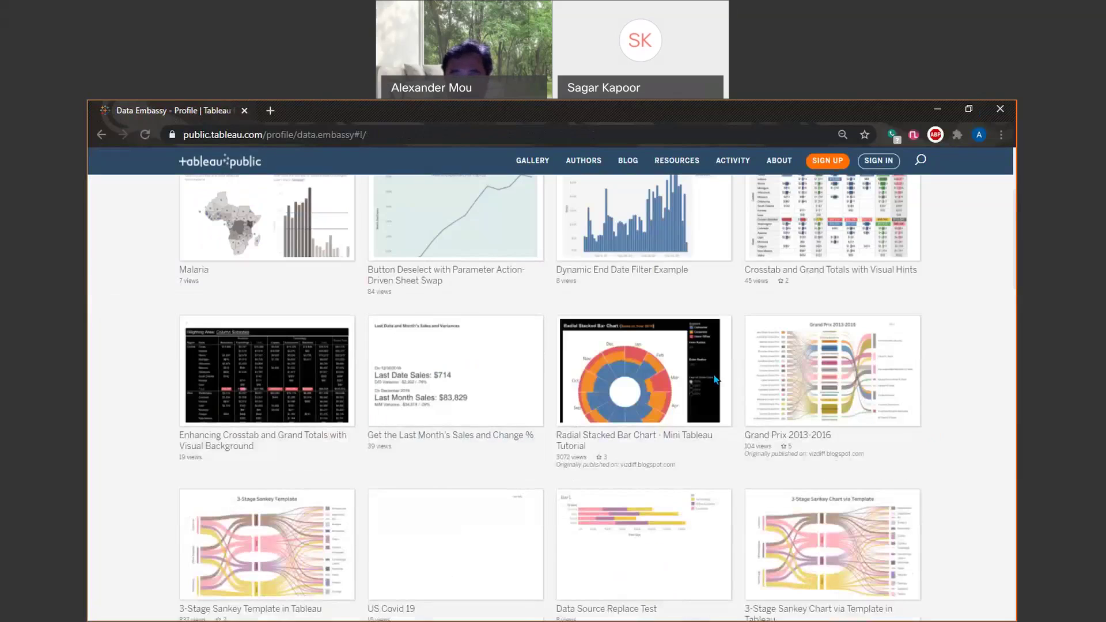
{"action": "mouse_move", "coordinate": [714, 379]}
{"action": "left_click", "coordinate": [653, 375]}
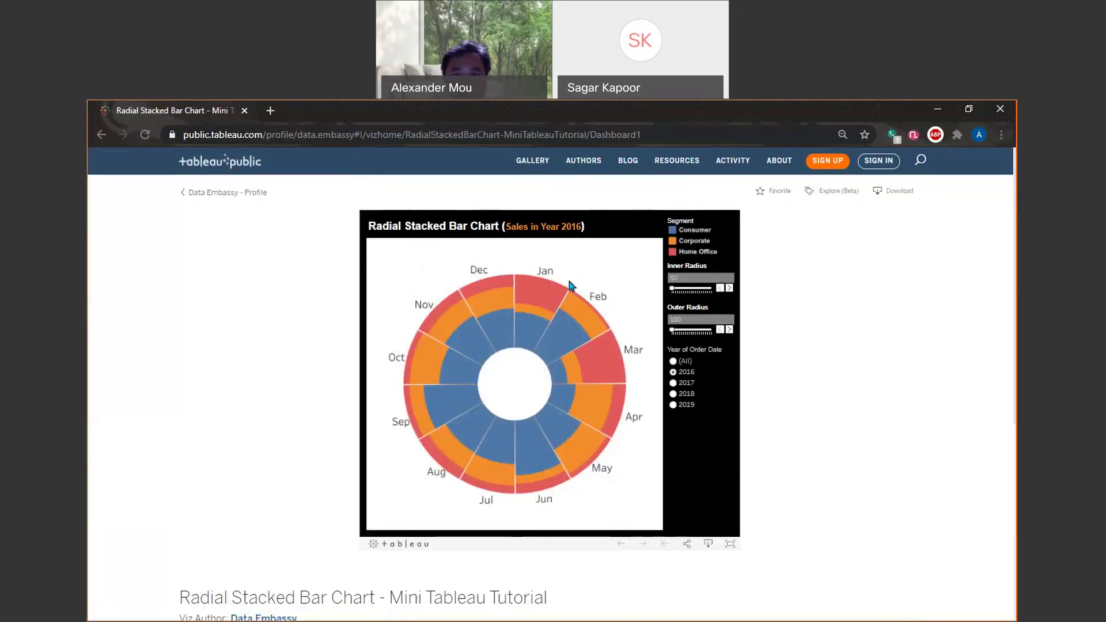
{"action": "mouse_move", "coordinate": [609, 416]}
- Return to the Data Embassy profile and open the Radial Bar Template viz
{"action": "left_click", "coordinate": [187, 194]}
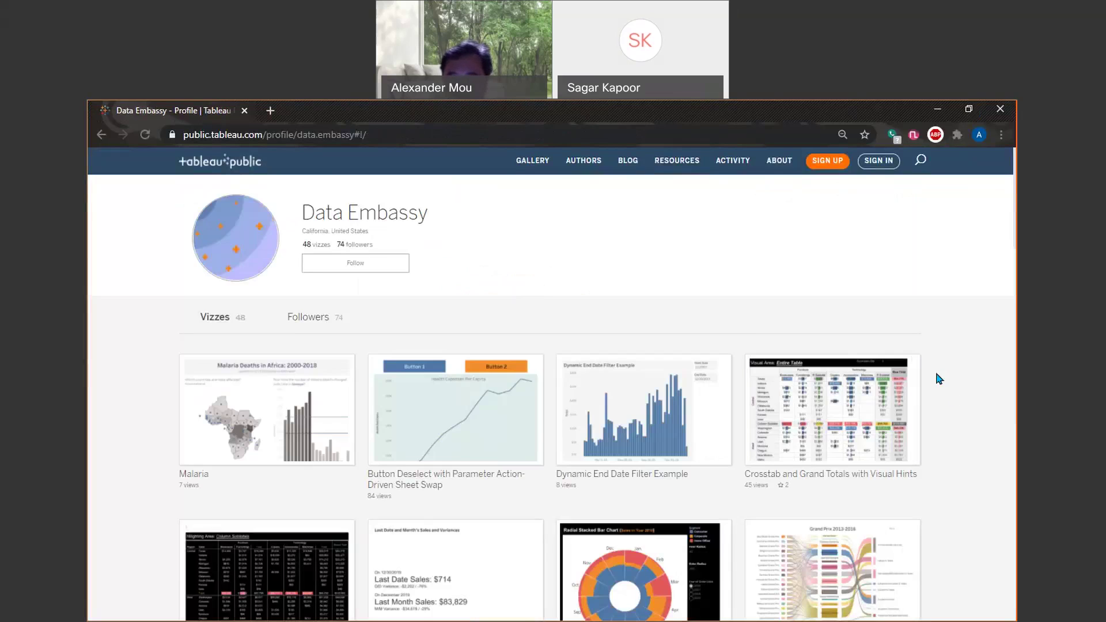
{"action": "scroll", "coordinate": [953, 389], "scroll_direction": "down", "scroll_amount": 8}
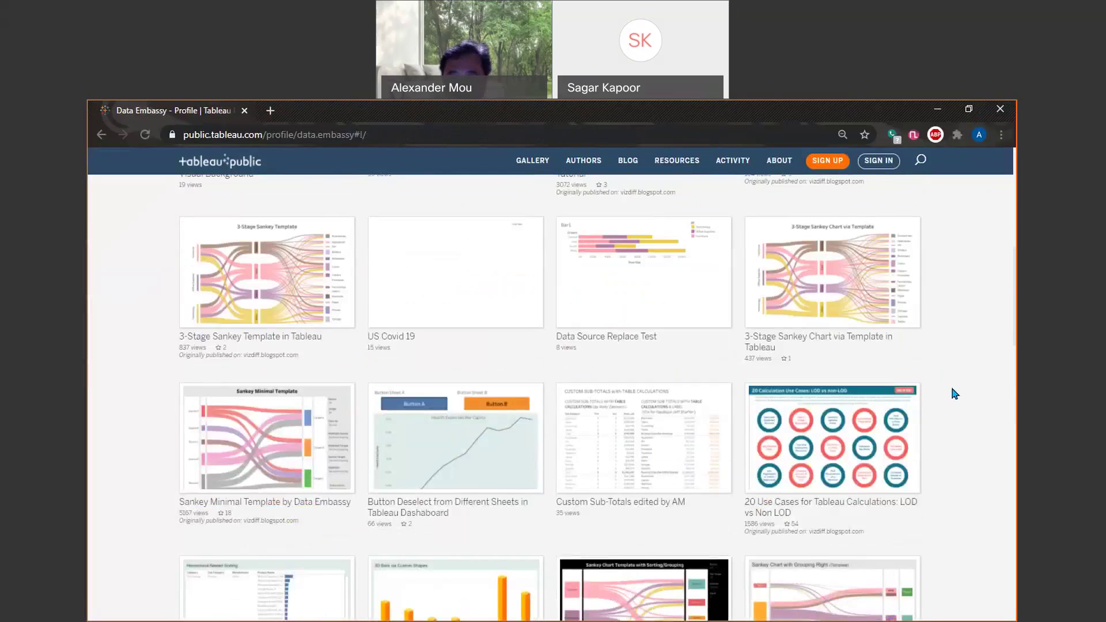
{"action": "scroll", "coordinate": [954, 394], "scroll_direction": "down", "scroll_amount": 12}
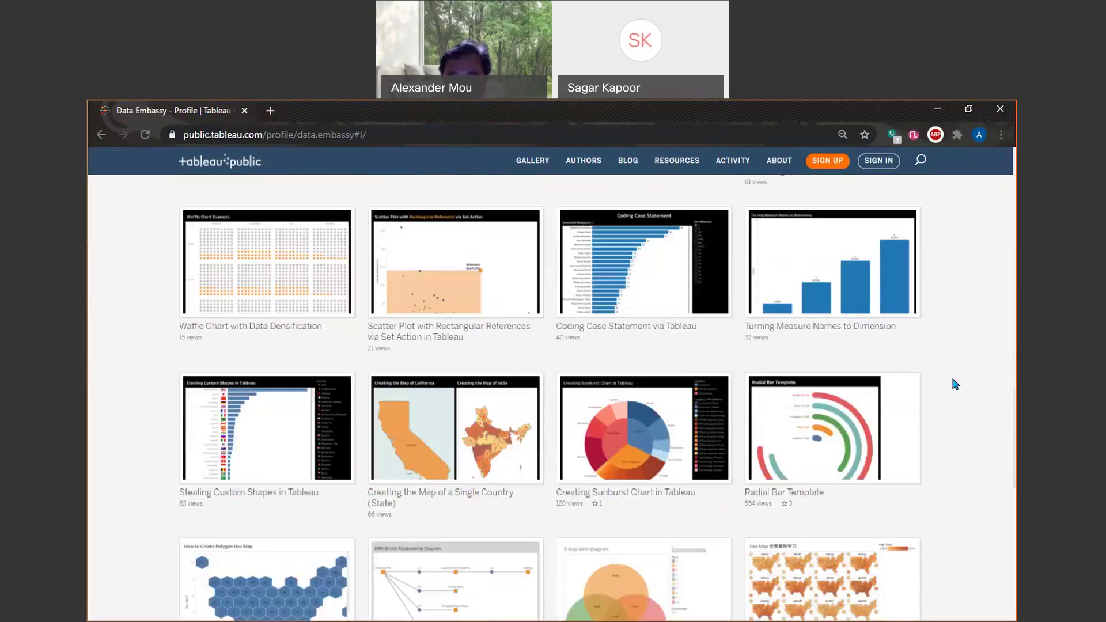
{"action": "scroll", "coordinate": [952, 375], "scroll_direction": "down", "scroll_amount": 3}
{"action": "mouse_move", "coordinate": [870, 278]}
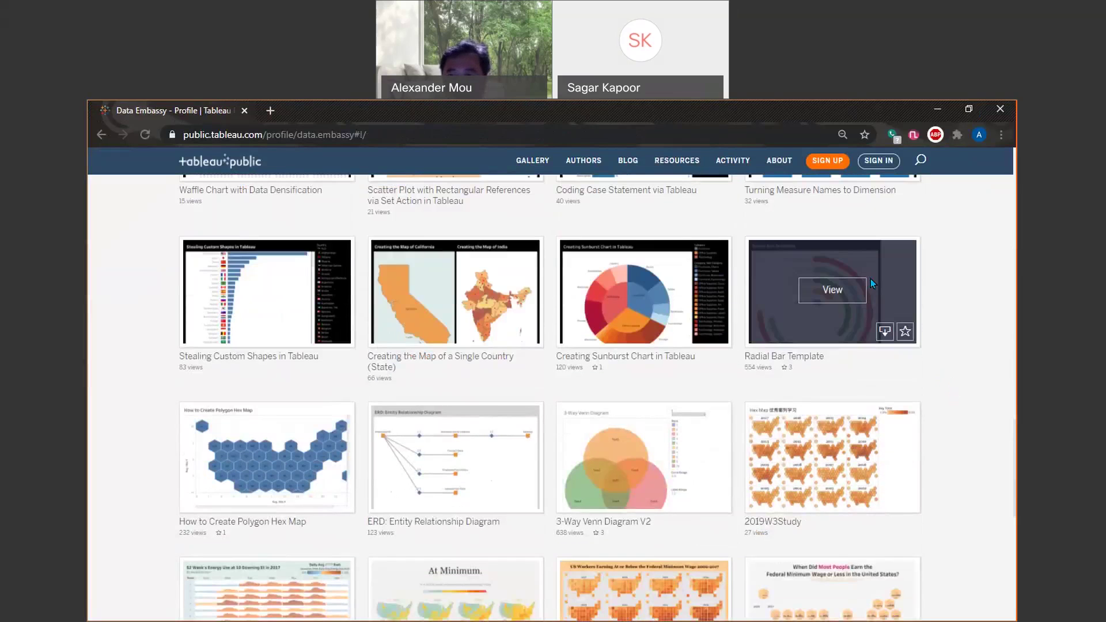
{"action": "left_click", "coordinate": [836, 294]}
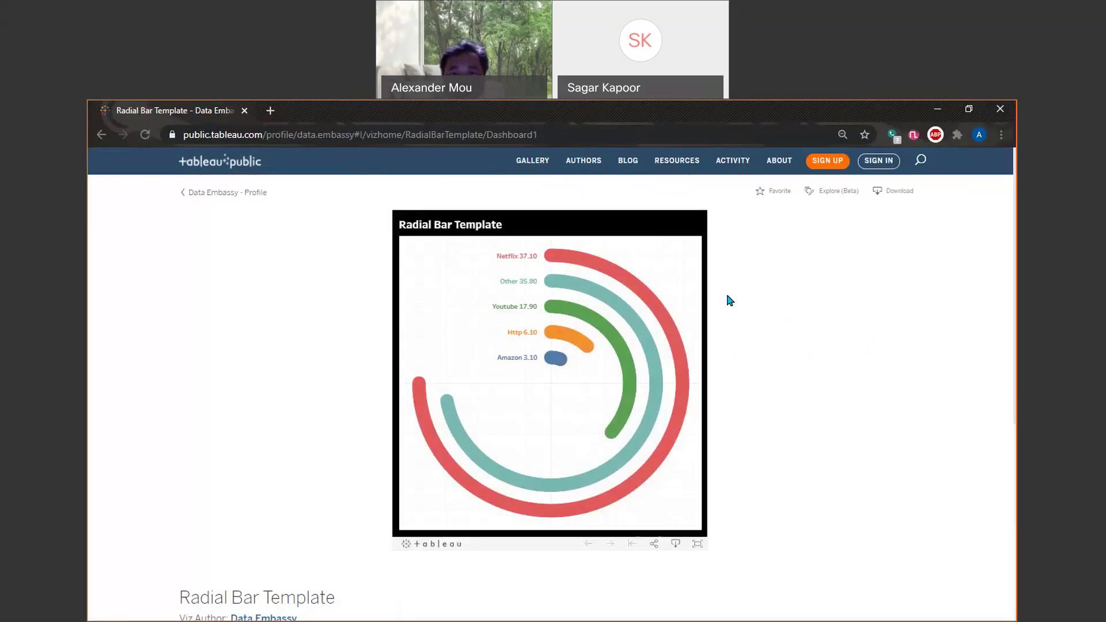
- Examine the names and values of the individual bars in the Radial Bar Template chart
{"action": "mouse_move", "coordinate": [547, 283]}
{"action": "mouse_move", "coordinate": [562, 256]}
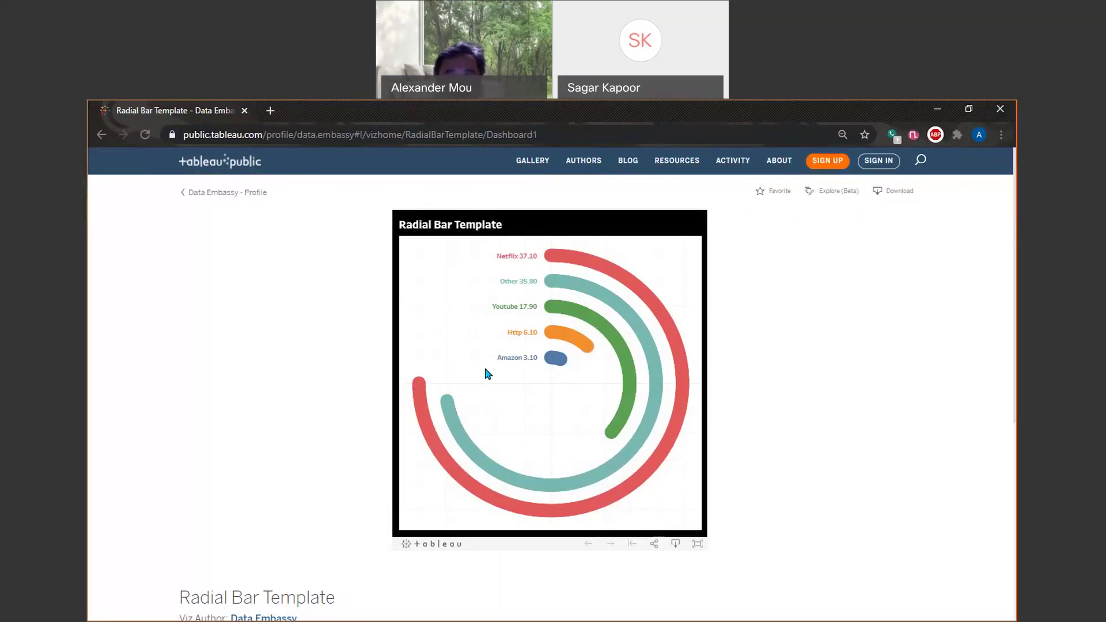
{"action": "mouse_move", "coordinate": [596, 260]}
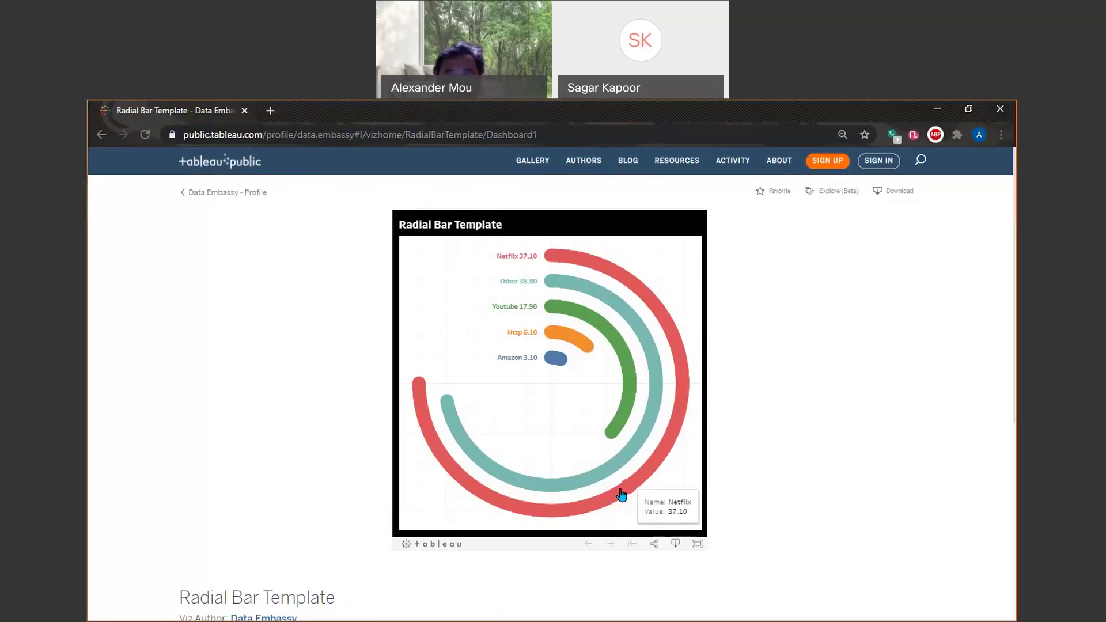
{"action": "mouse_move", "coordinate": [438, 403]}
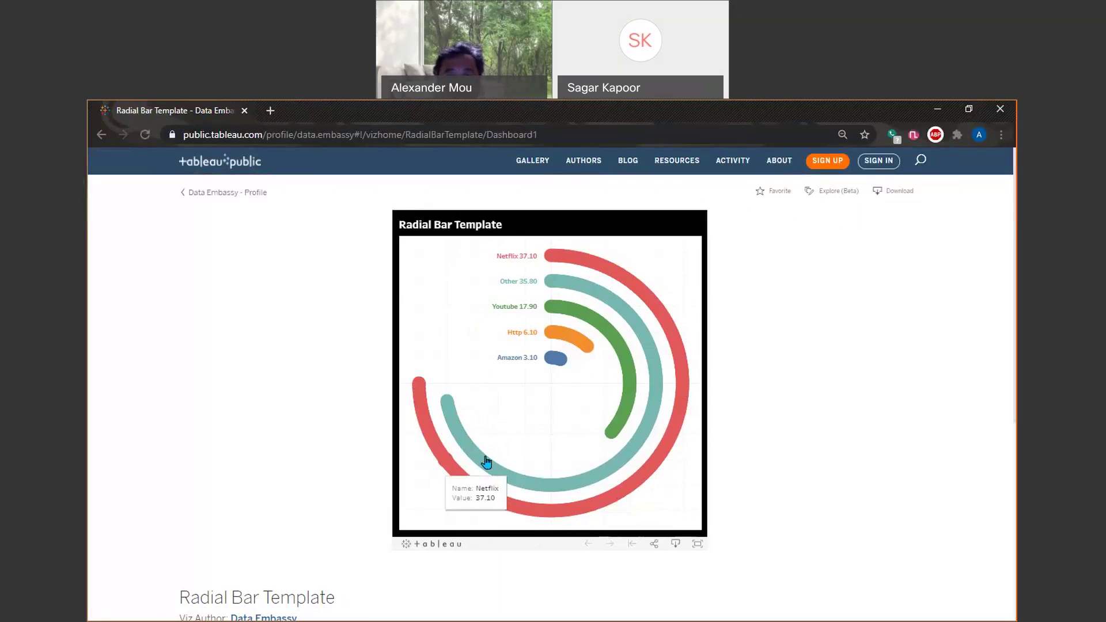
{"action": "mouse_move", "coordinate": [552, 337]}
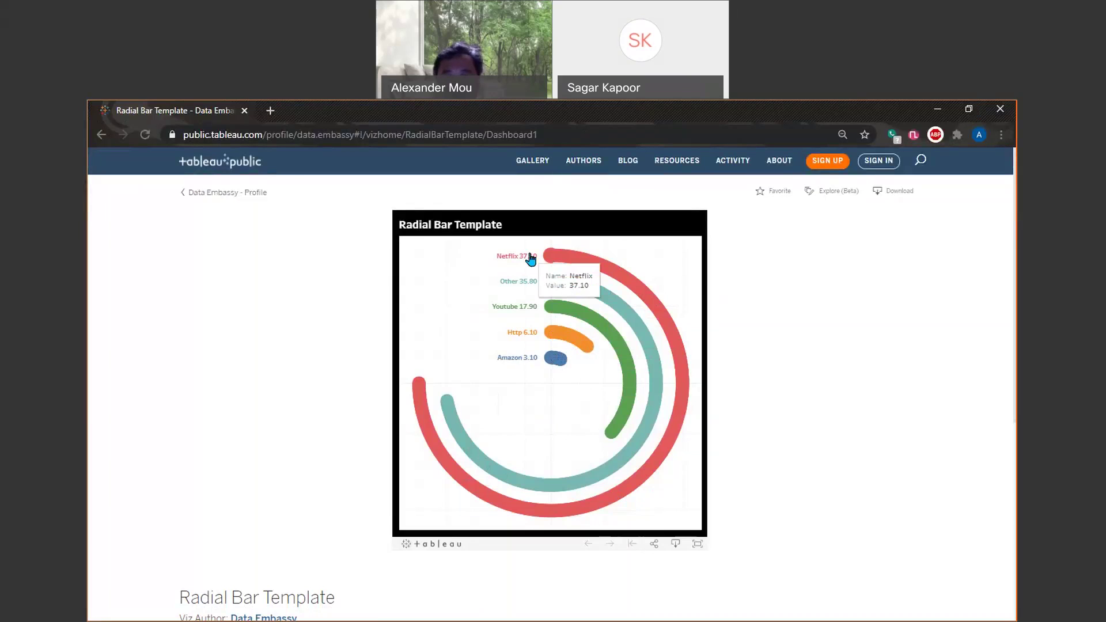
{"action": "mouse_move", "coordinate": [567, 377]}
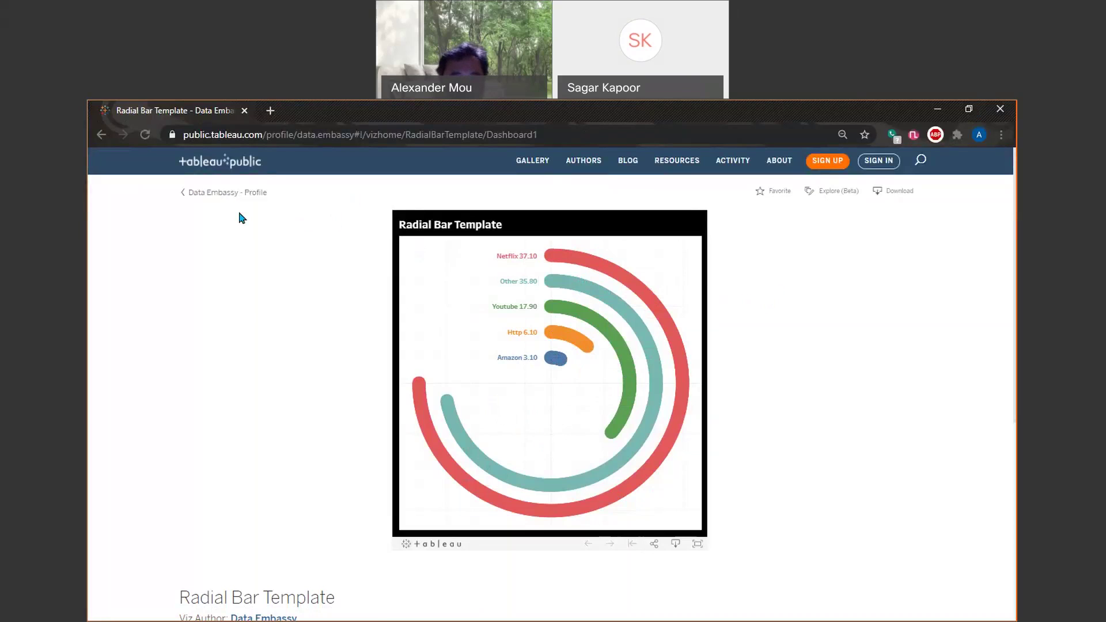
- Return to the Data Embassy profile and open the viz "3.Pie to Sunburst Drilldown on #SetAction"
{"action": "left_click", "coordinate": [184, 196]}
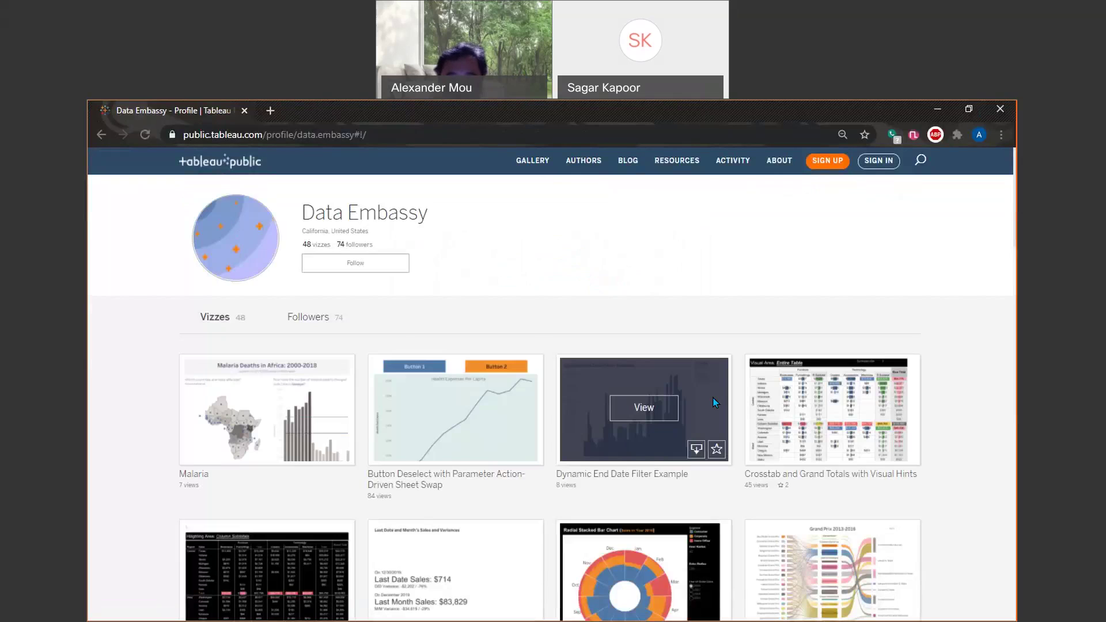
{"action": "scroll", "coordinate": [917, 424], "scroll_direction": "down", "scroll_amount": 3}
{"action": "scroll", "coordinate": [921, 427], "scroll_direction": "down", "scroll_amount": 10}
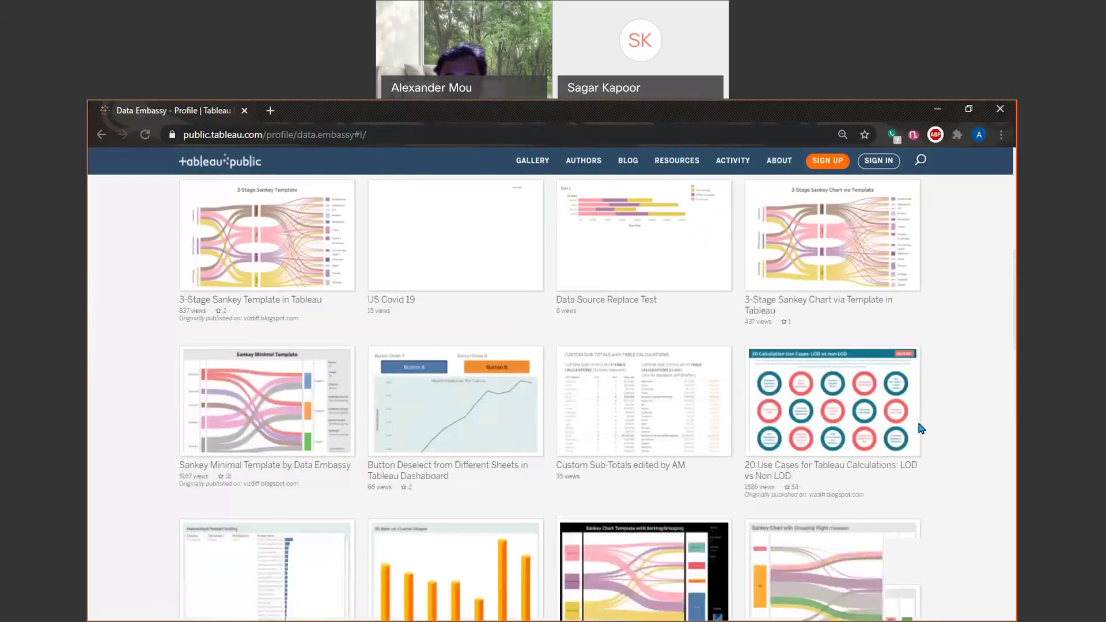
{"action": "scroll", "coordinate": [920, 425], "scroll_direction": "down", "scroll_amount": 8}
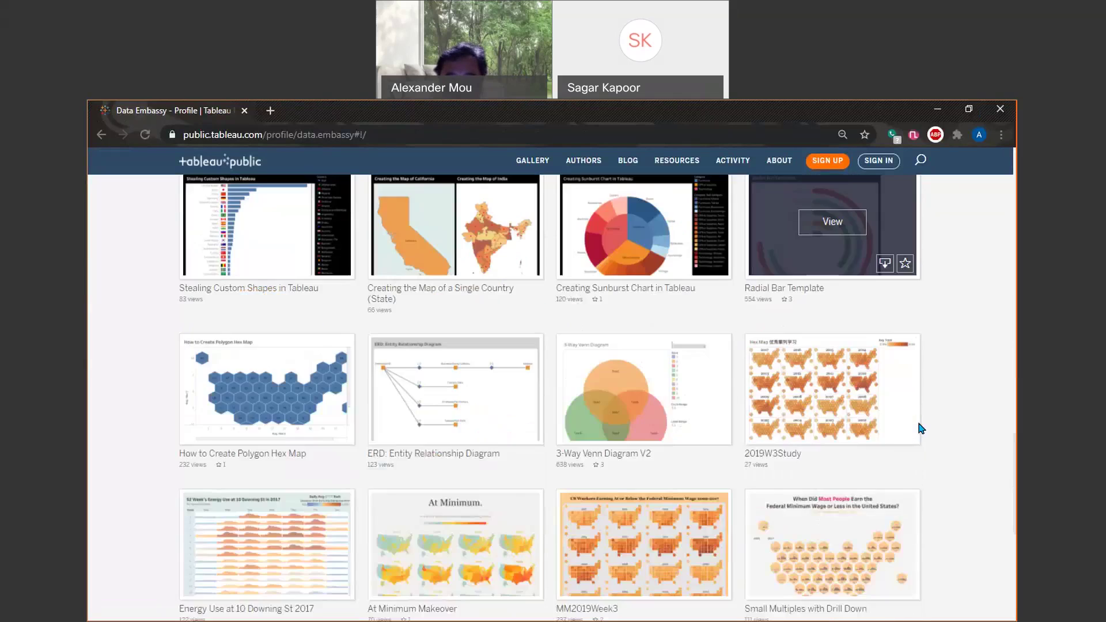
{"action": "scroll", "coordinate": [920, 428], "scroll_direction": "down", "scroll_amount": 2}
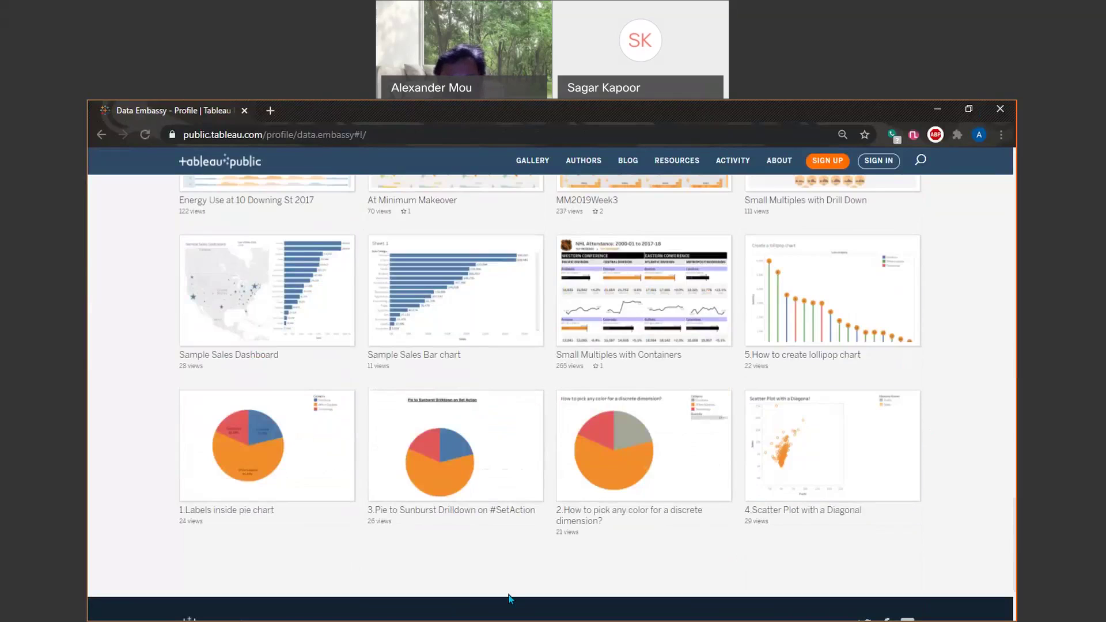
{"action": "mouse_move", "coordinate": [510, 495]}
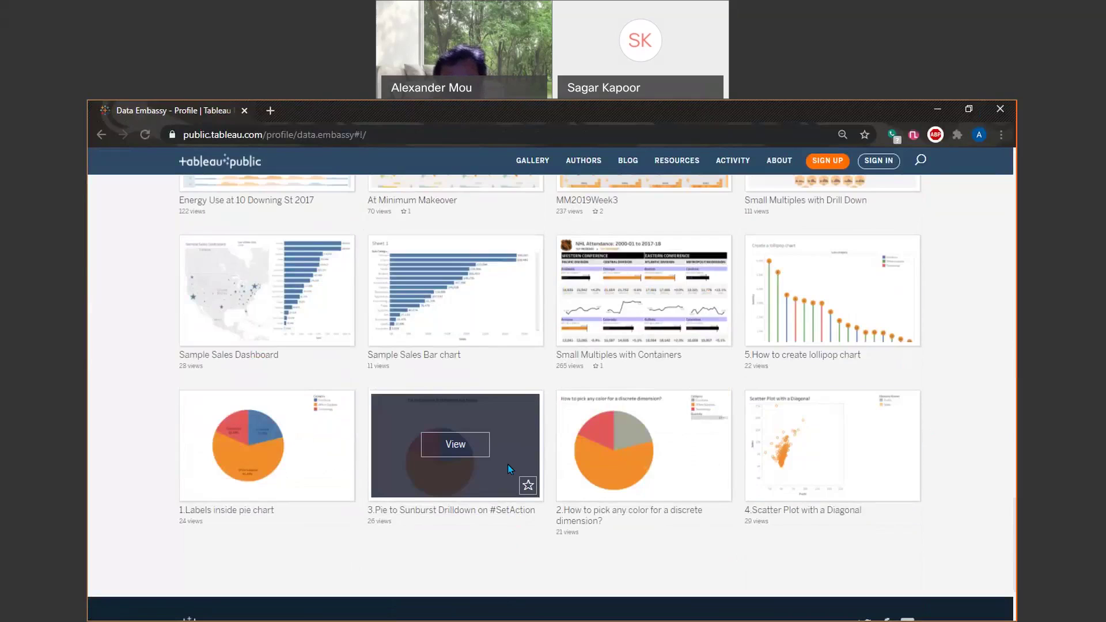
{"action": "left_click", "coordinate": [466, 445]}
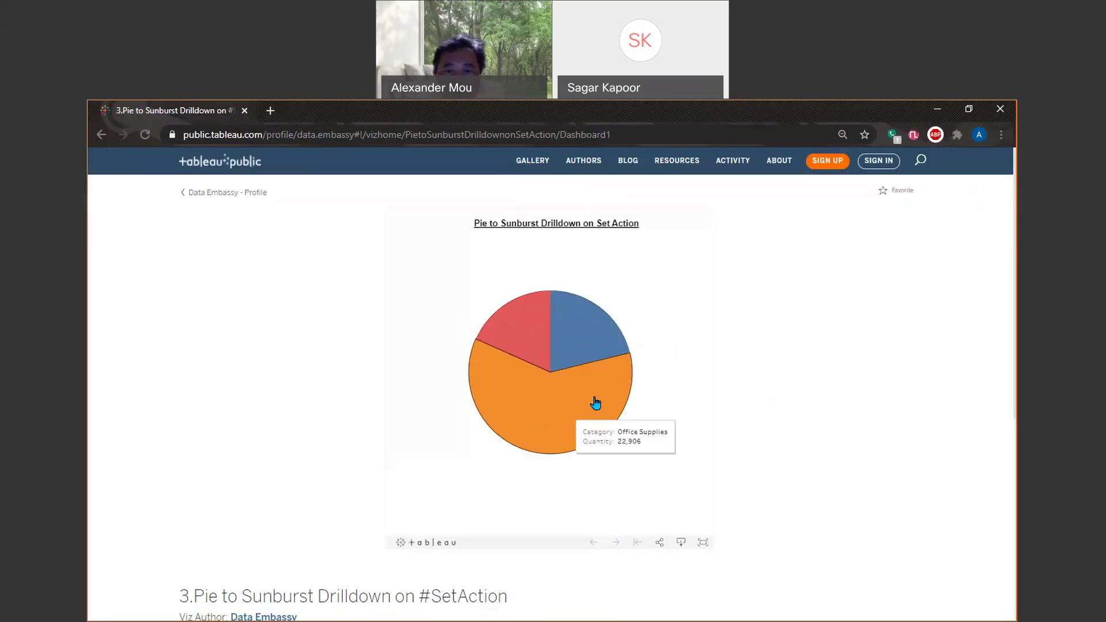
- Drill down into the Furniture, Office Supplies and red slices, switch back to Furniture, and finish with the red slice expanded
{"action": "left_click", "coordinate": [592, 341]}
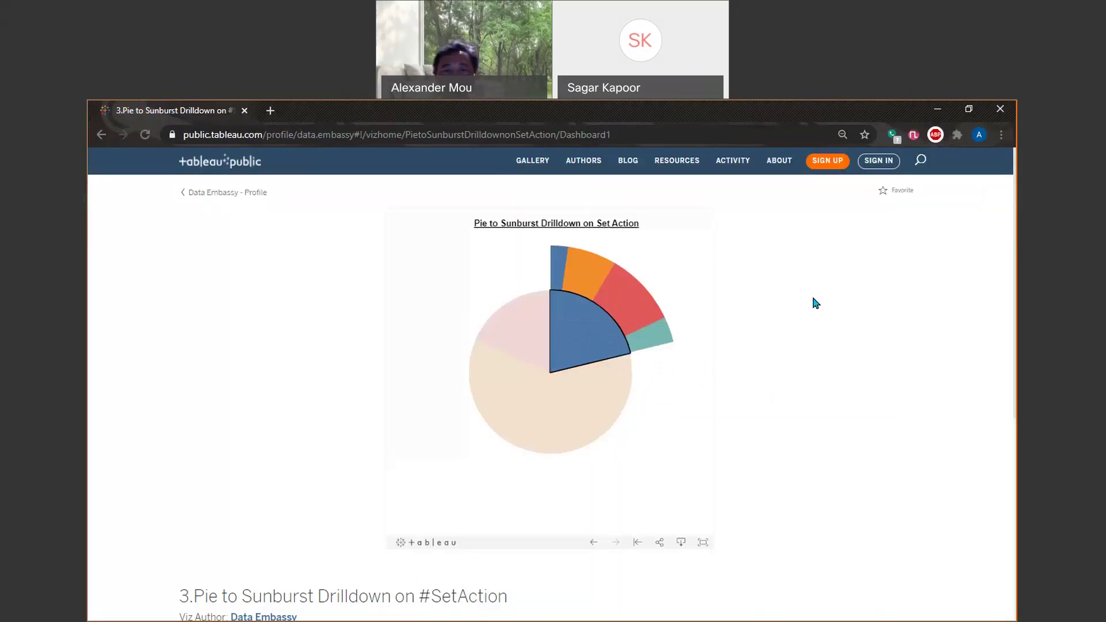
{"action": "mouse_move", "coordinate": [600, 395]}
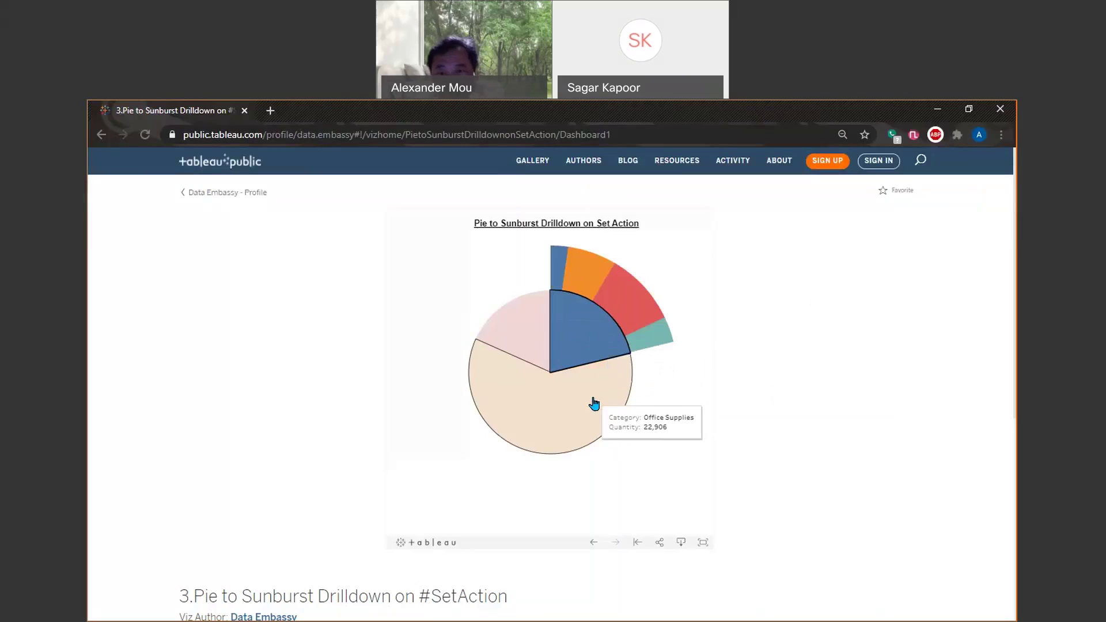
{"action": "left_click", "coordinate": [548, 421]}
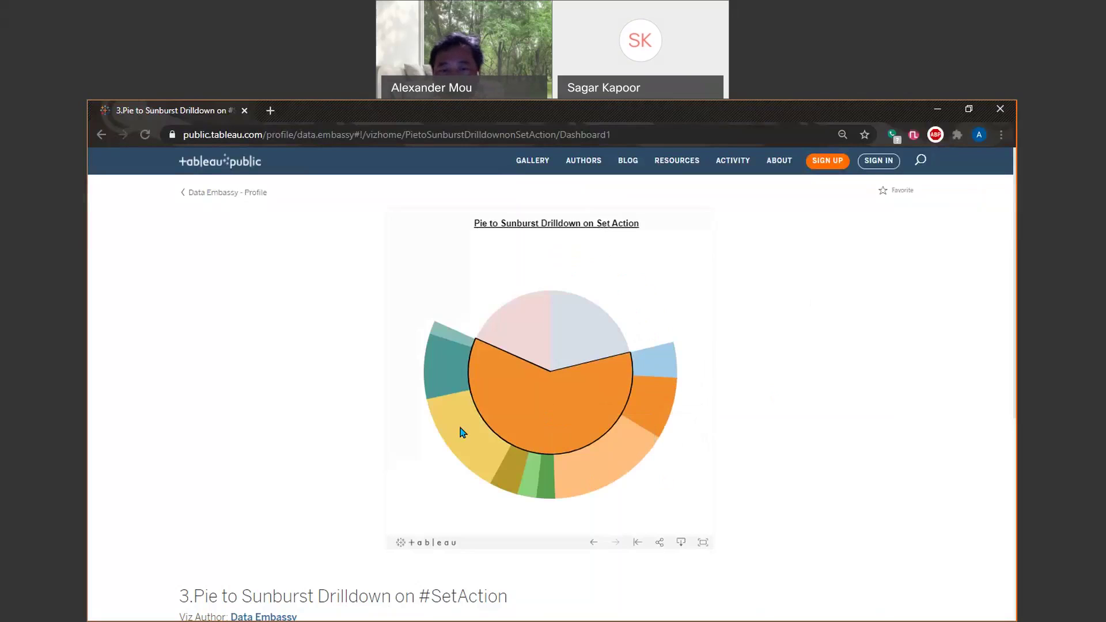
{"action": "mouse_move", "coordinate": [540, 389]}
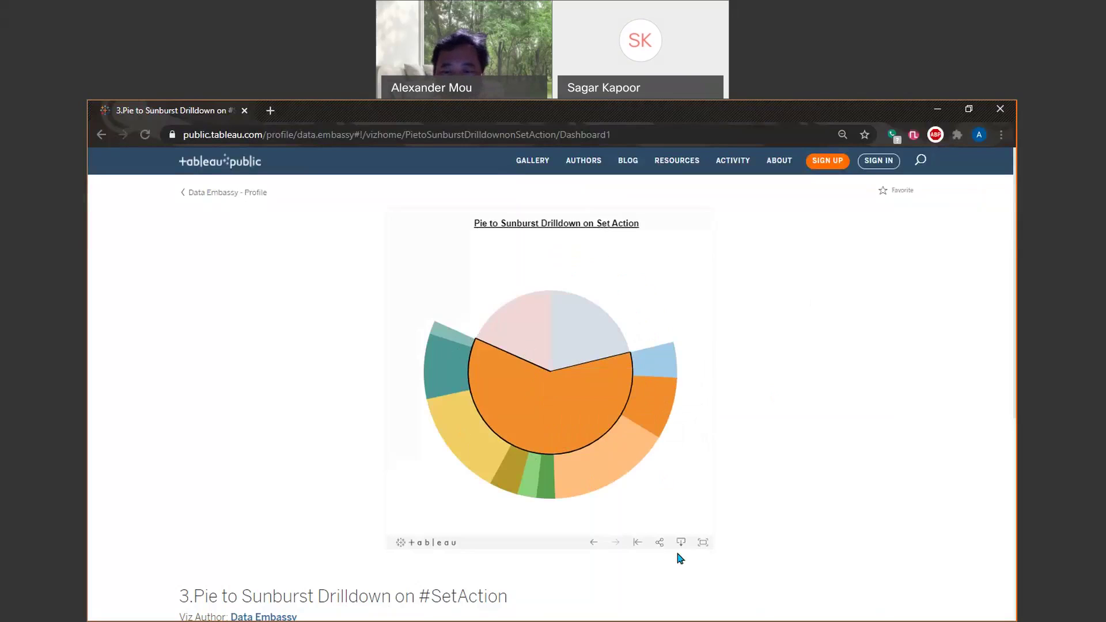
{"action": "left_click", "coordinate": [525, 334]}
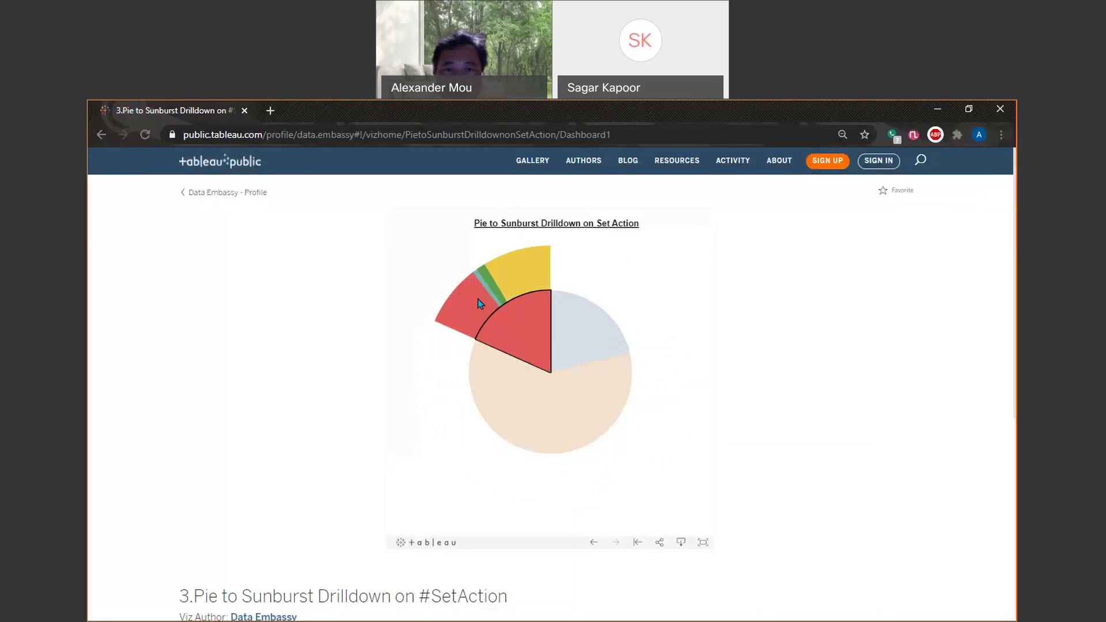
{"action": "left_click", "coordinate": [583, 327]}
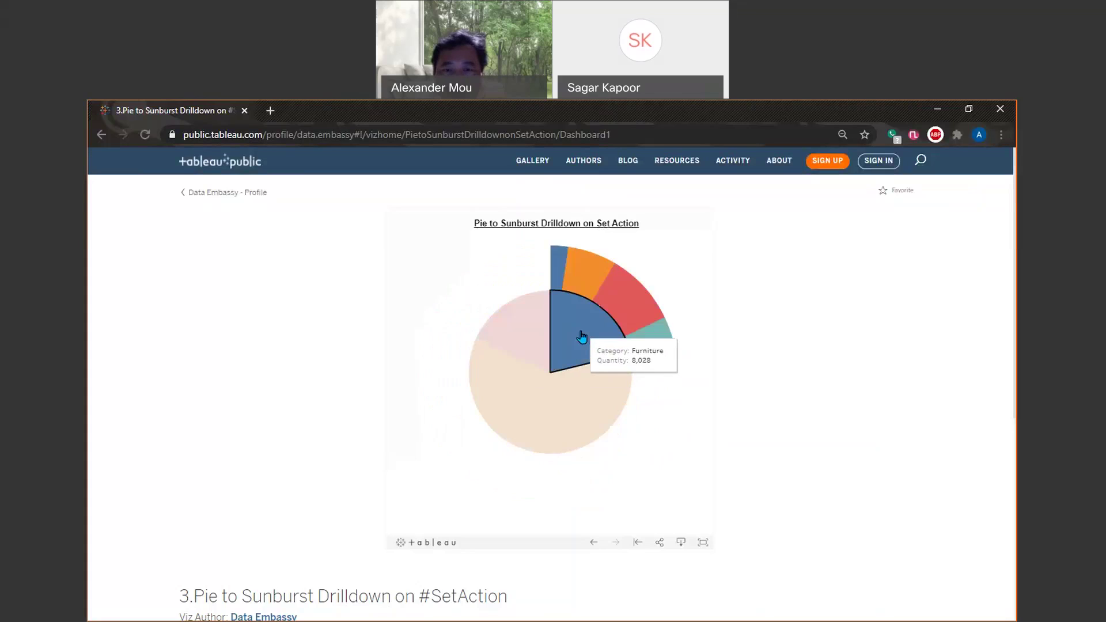
{"action": "left_click", "coordinate": [529, 339]}
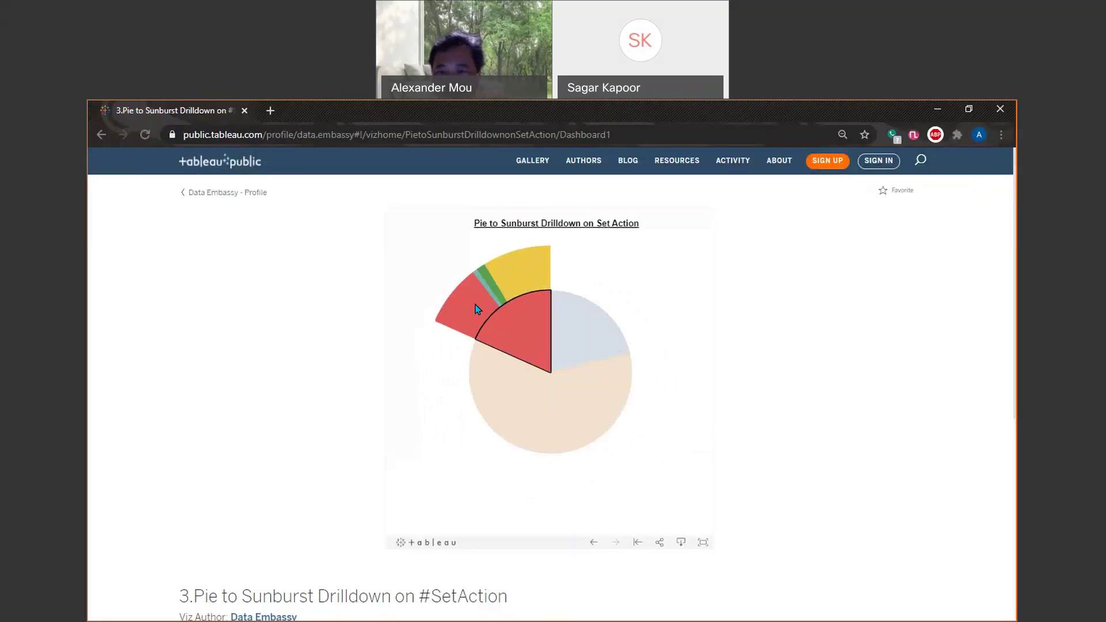
- Collapse the open slice, drill down through the Technology, Office Supplies and Furniture slices, and collapse the chart back to a plain pie
{"action": "left_click", "coordinate": [617, 472]}
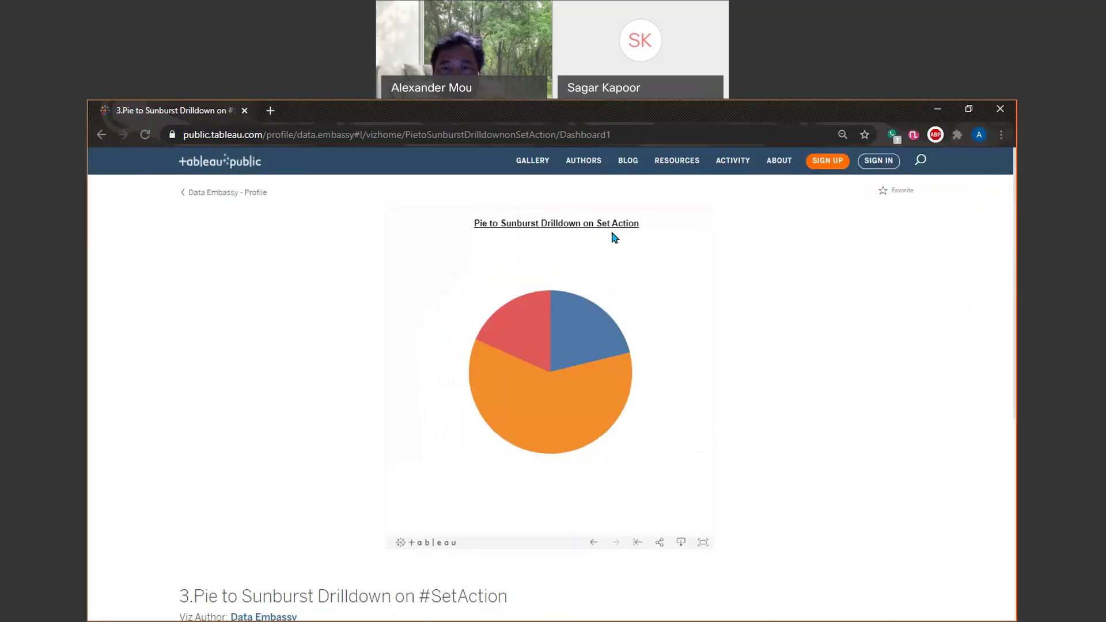
{"action": "mouse_move", "coordinate": [495, 375]}
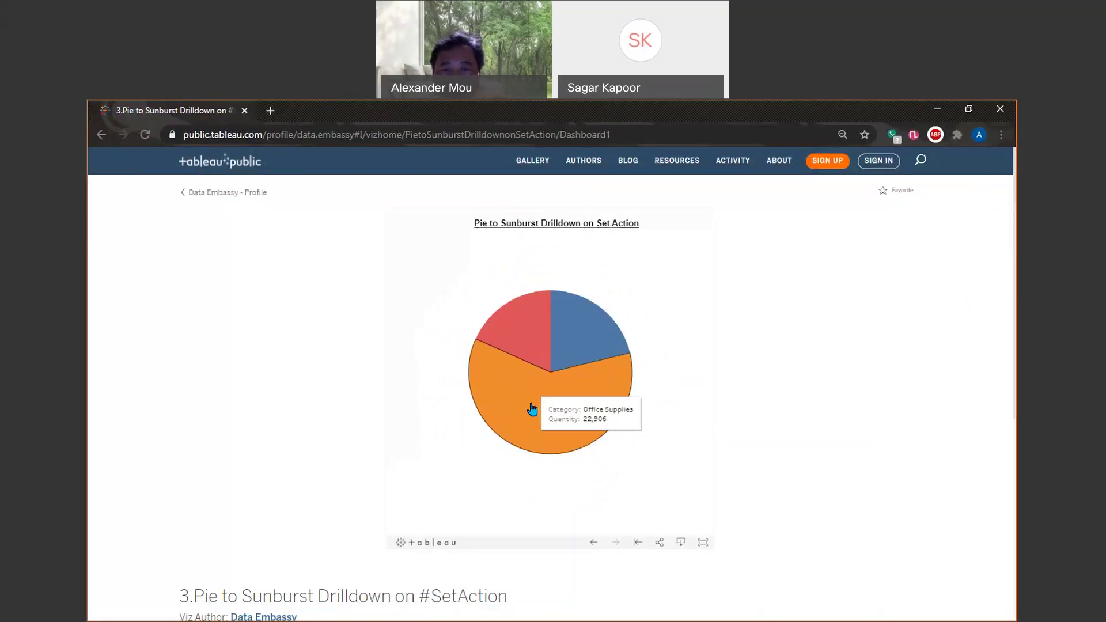
{"action": "left_click", "coordinate": [535, 349]}
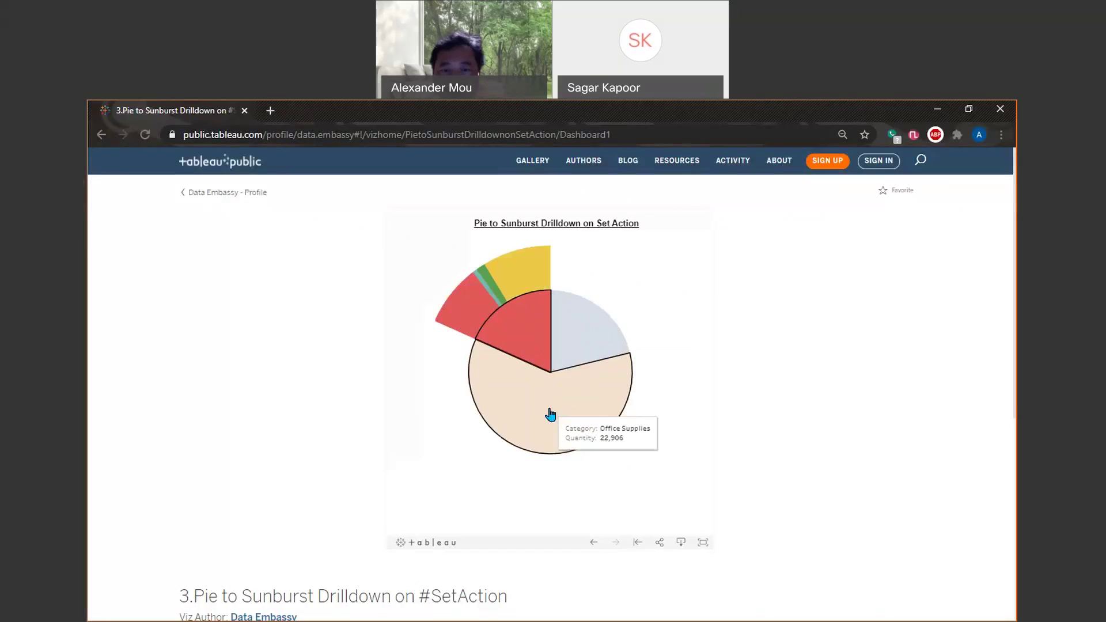
{"action": "left_click", "coordinate": [548, 415]}
{"action": "left_click", "coordinate": [589, 335]}
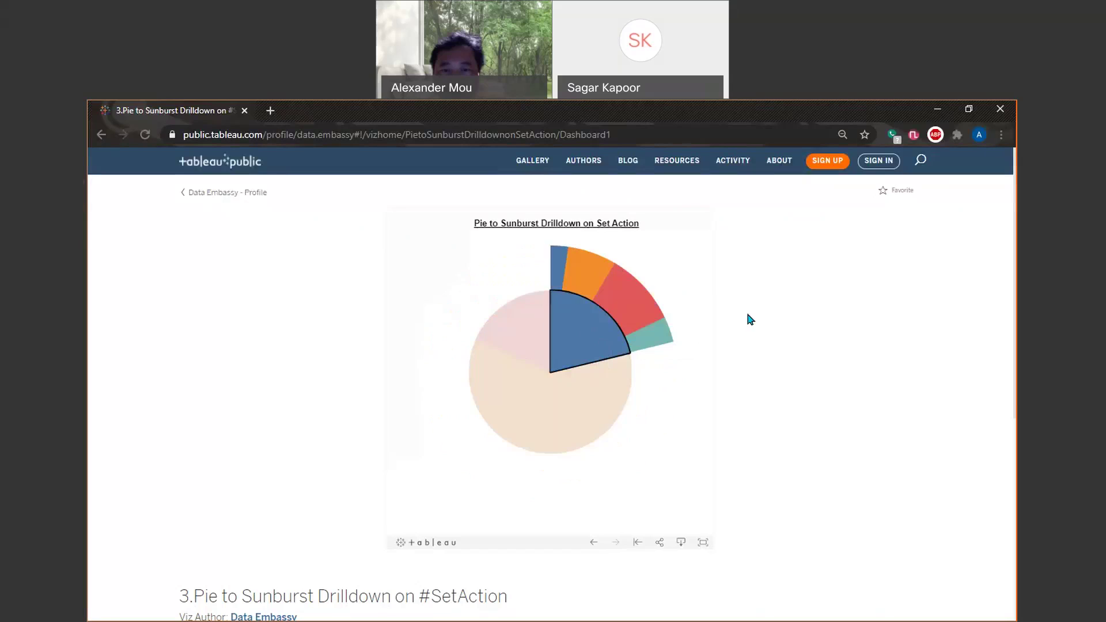
{"action": "left_click", "coordinate": [649, 432]}
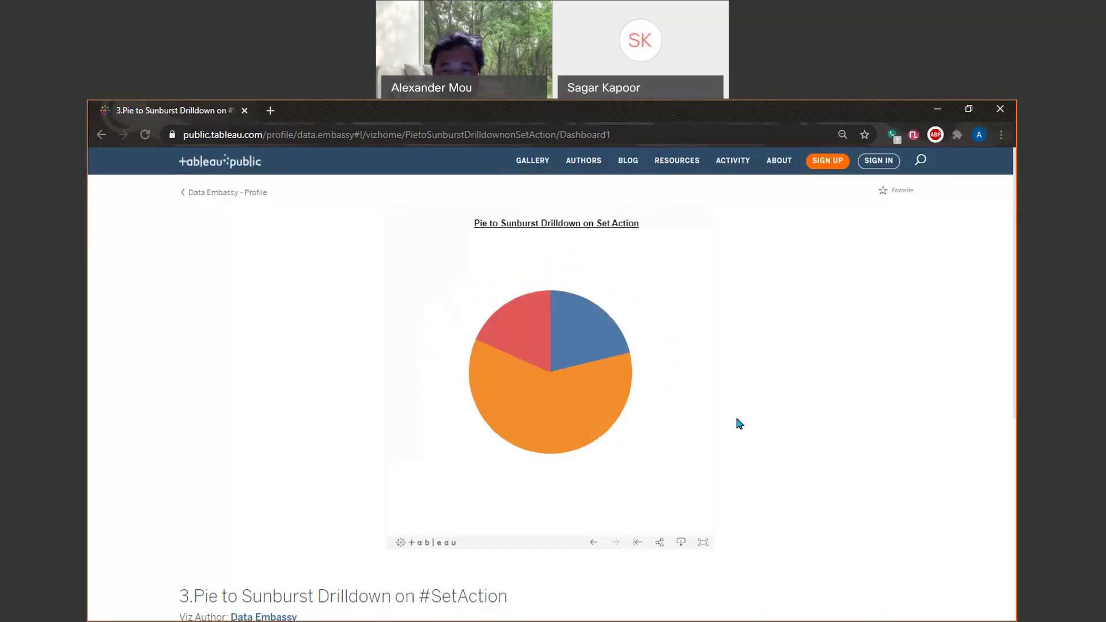
- Try to download the Pie to Sunburst Drilldown workbook from the viz while signed out
{"action": "left_click", "coordinate": [681, 542]}
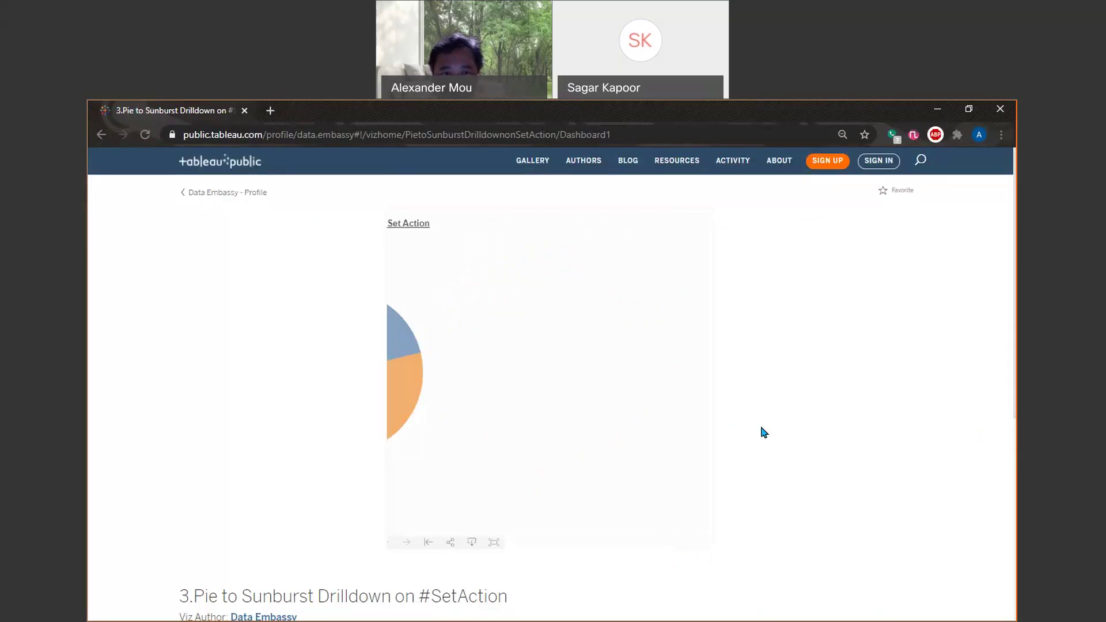
{"action": "scroll", "coordinate": [768, 415], "scroll_direction": "down", "scroll_amount": 3}
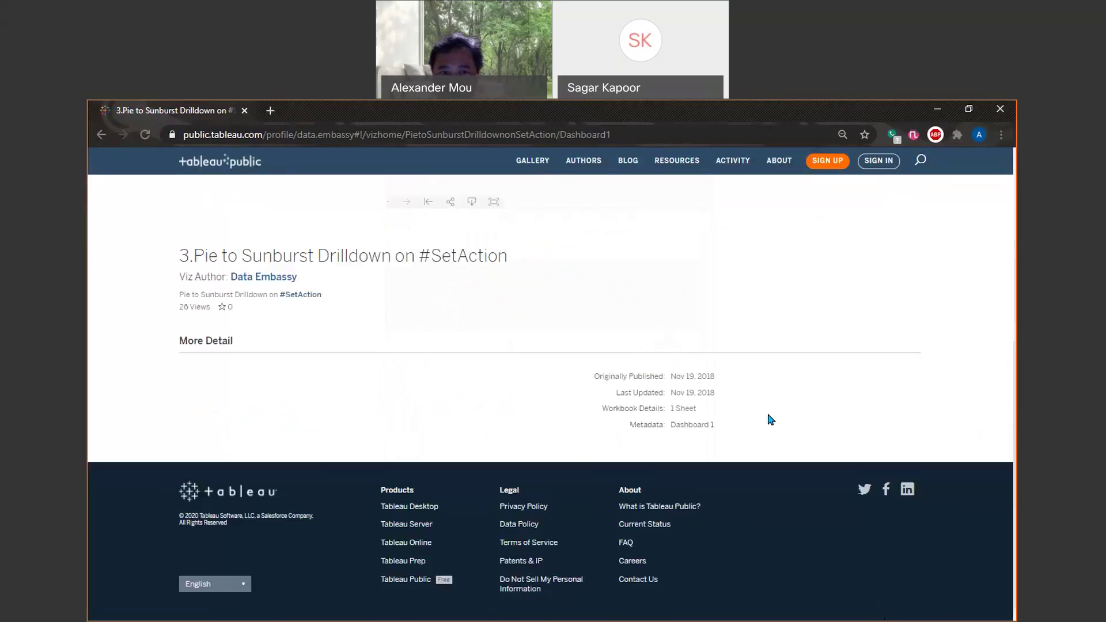
{"action": "scroll", "coordinate": [768, 414], "scroll_direction": "up", "scroll_amount": 6}
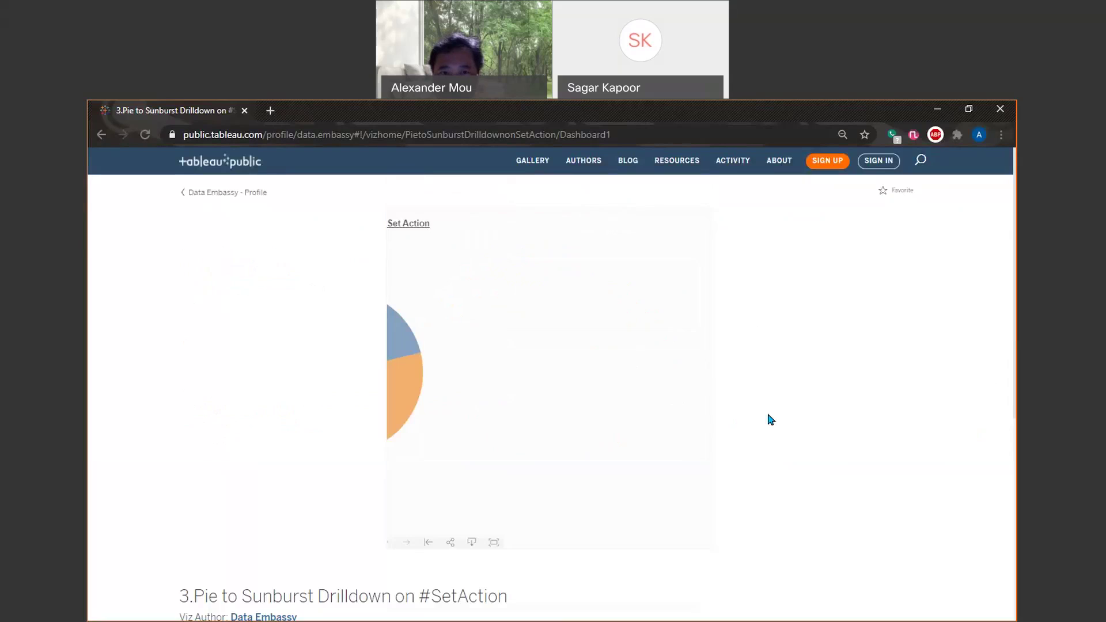
{"action": "right_click", "coordinate": [472, 542]}
{"action": "left_click", "coordinate": [832, 387]}
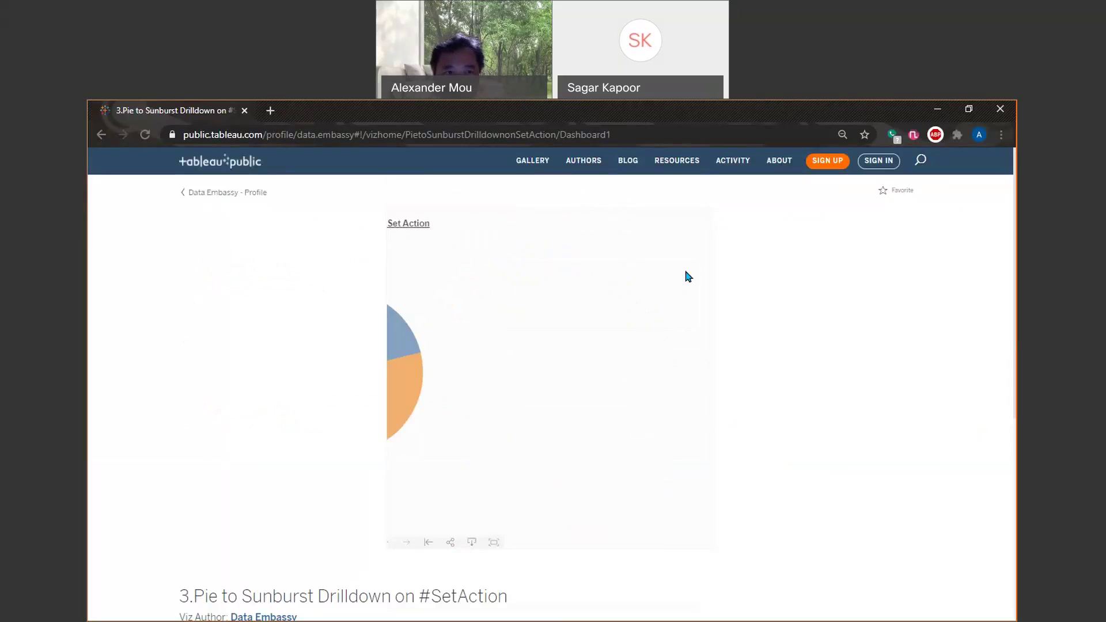
- Sign in to Tableau Public with the prefilled account credentials and retry the workbook download
{"action": "left_click", "coordinate": [878, 166]}
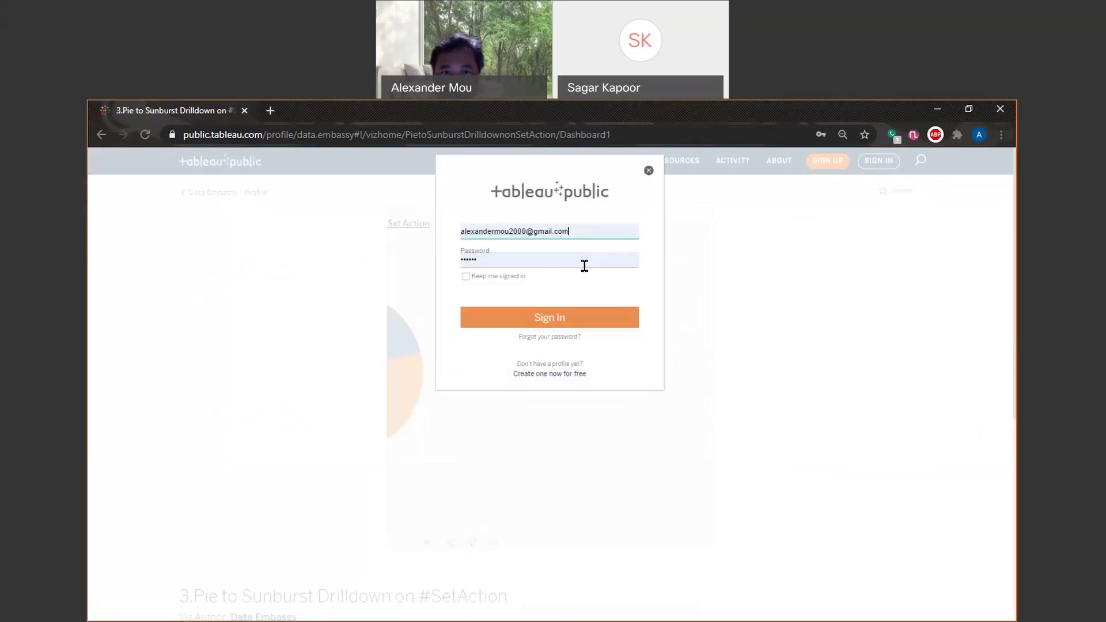
{"action": "left_click", "coordinate": [547, 323]}
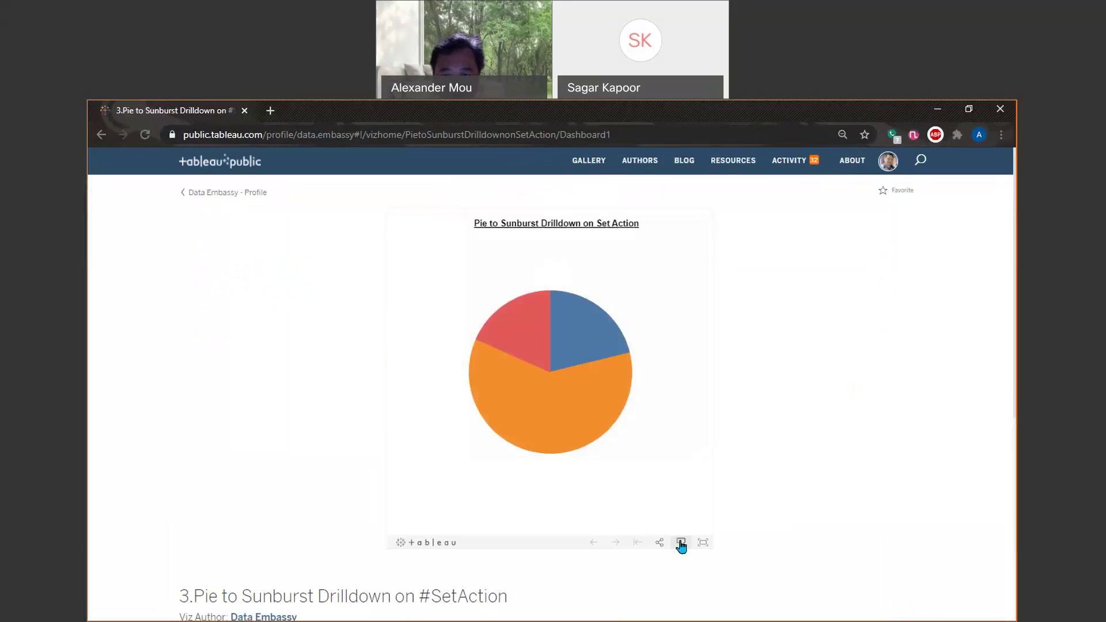
{"action": "left_click", "coordinate": [681, 543]}
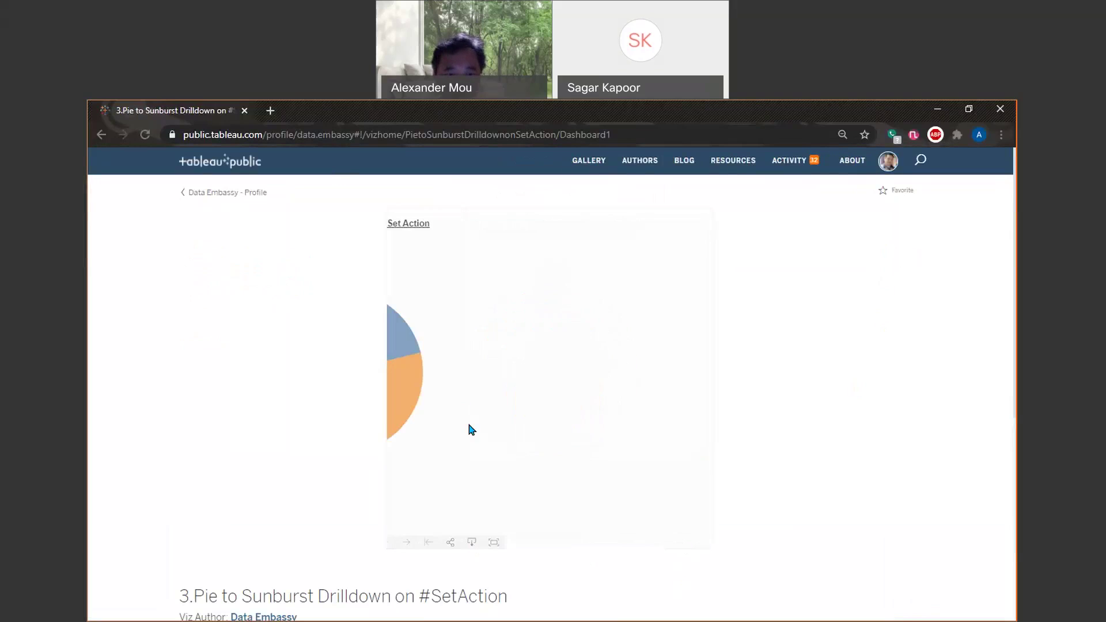
{"action": "scroll", "coordinate": [758, 398], "scroll_direction": "down", "scroll_amount": 3}
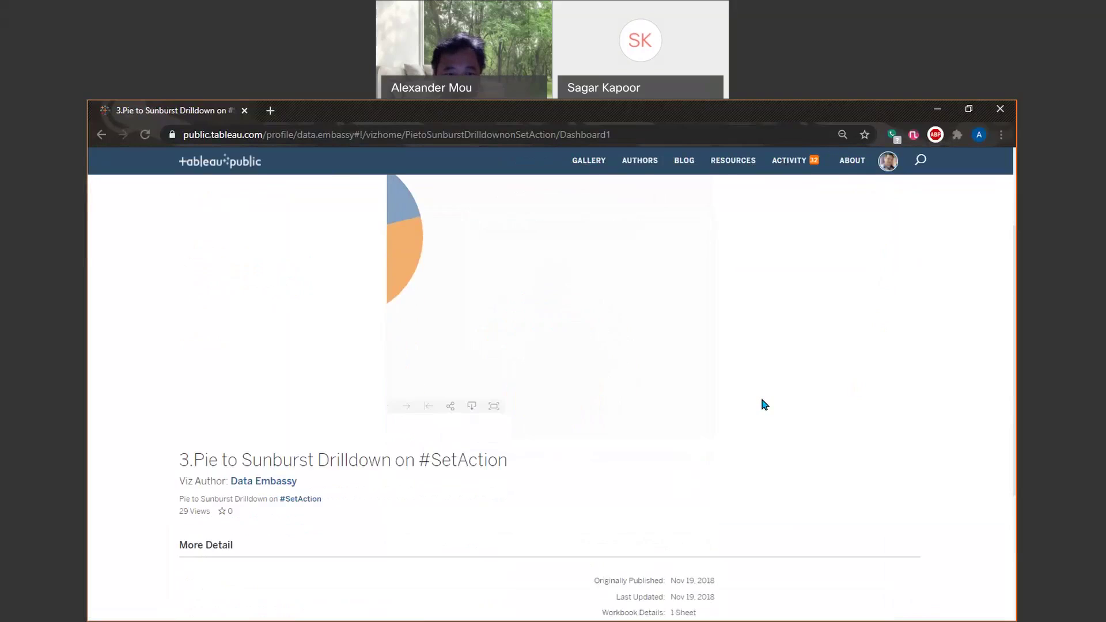
{"action": "scroll", "coordinate": [762, 399], "scroll_direction": "up", "scroll_amount": 3}
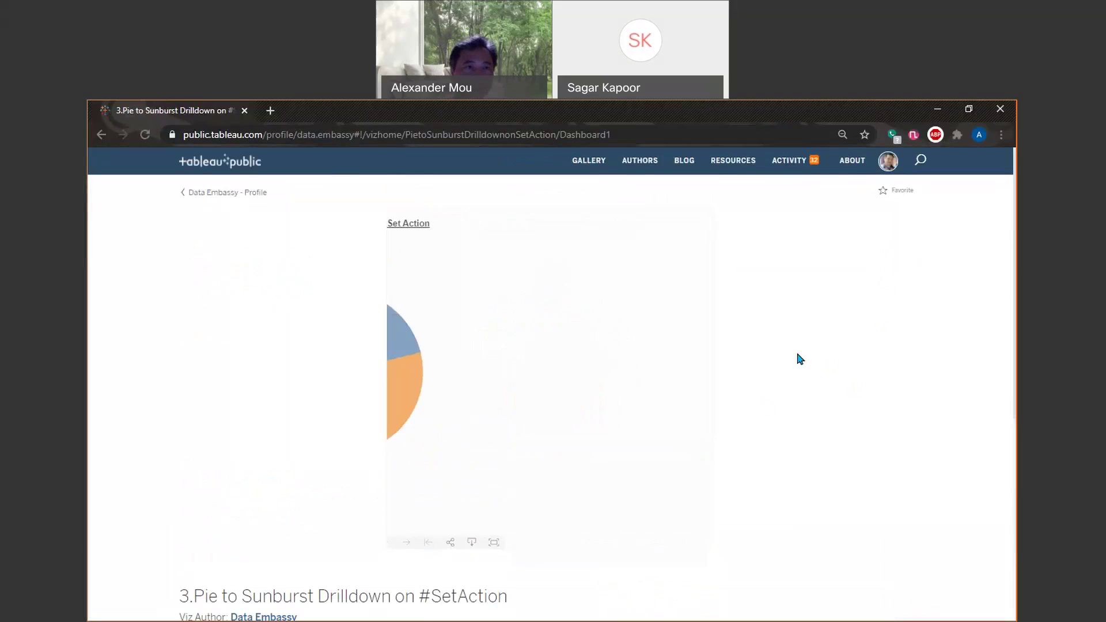
- Reload the viz page and try to reach its download options again
{"action": "left_click", "coordinate": [144, 137]}
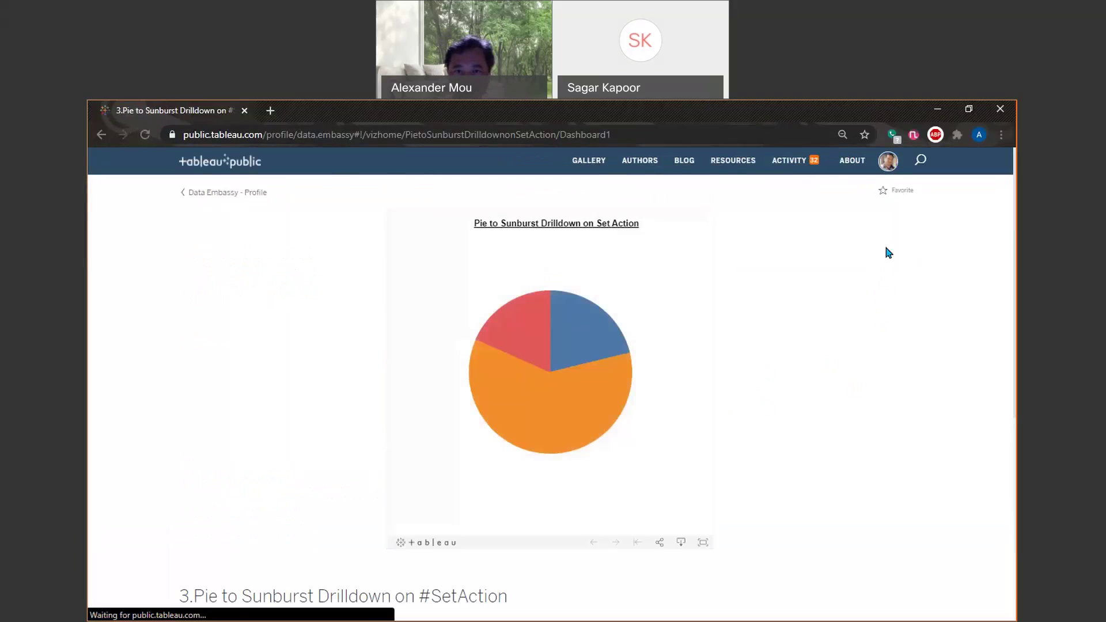
{"action": "left_click", "coordinate": [681, 543]}
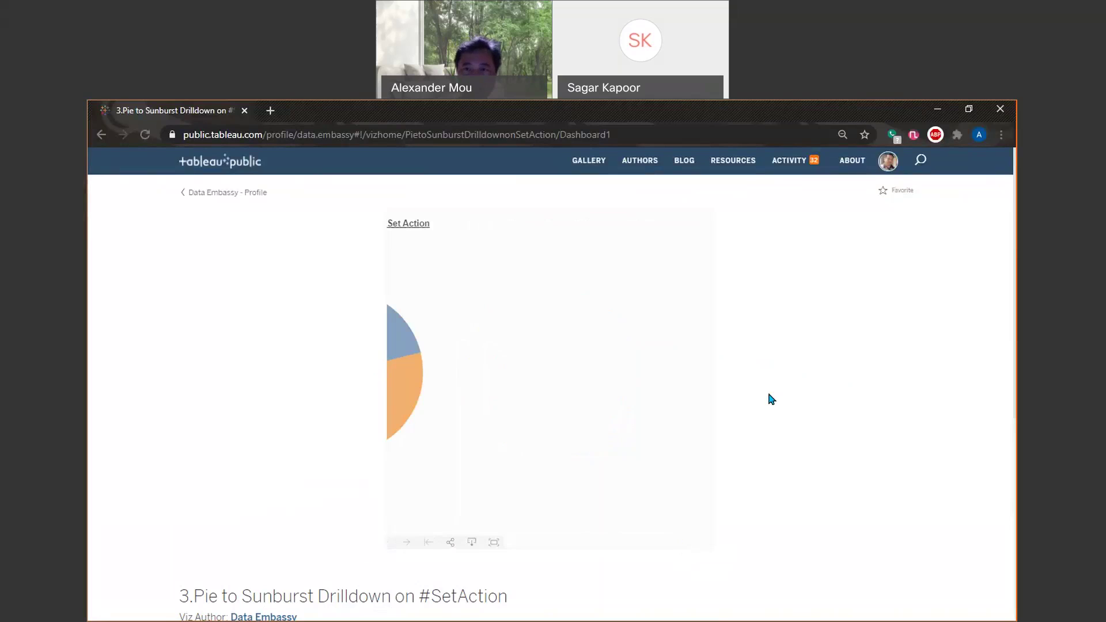
{"action": "key", "text": "ctrl+minus"}
{"action": "key", "text": "ctrl+minus"}
{"action": "key", "text": "ctrl+minus"}
{"action": "key", "text": "ctrl+minus"}
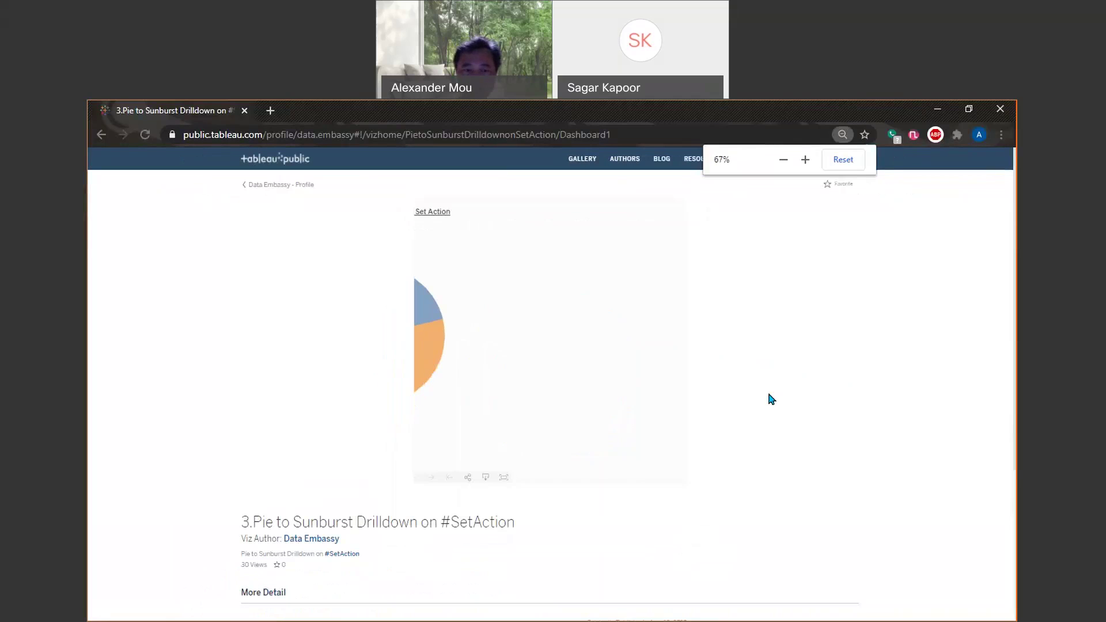
- Sign out and sign back in with the saved e-mail and password of the account that owns the Data Embassy profile
{"action": "left_click", "coordinate": [832, 159]}
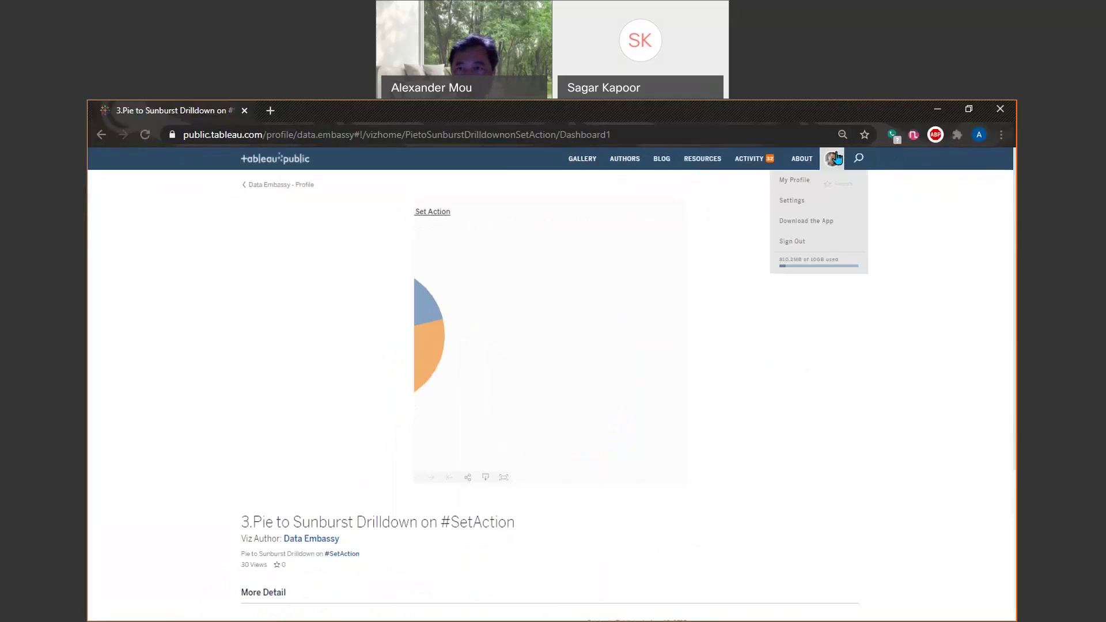
{"action": "left_click", "coordinate": [811, 240]}
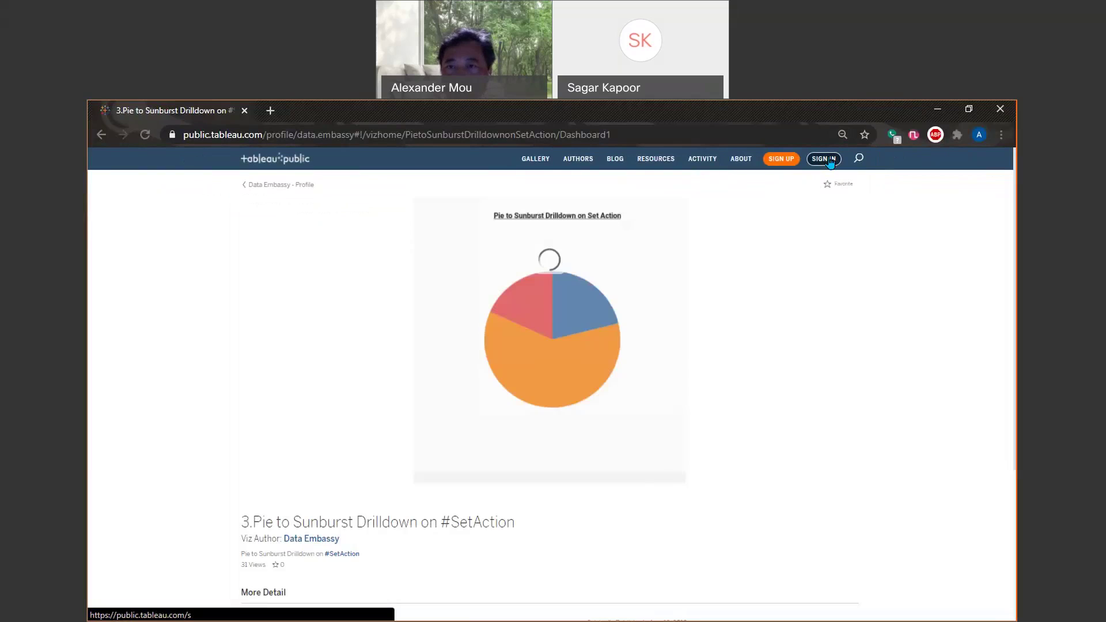
{"action": "left_click", "coordinate": [830, 161]}
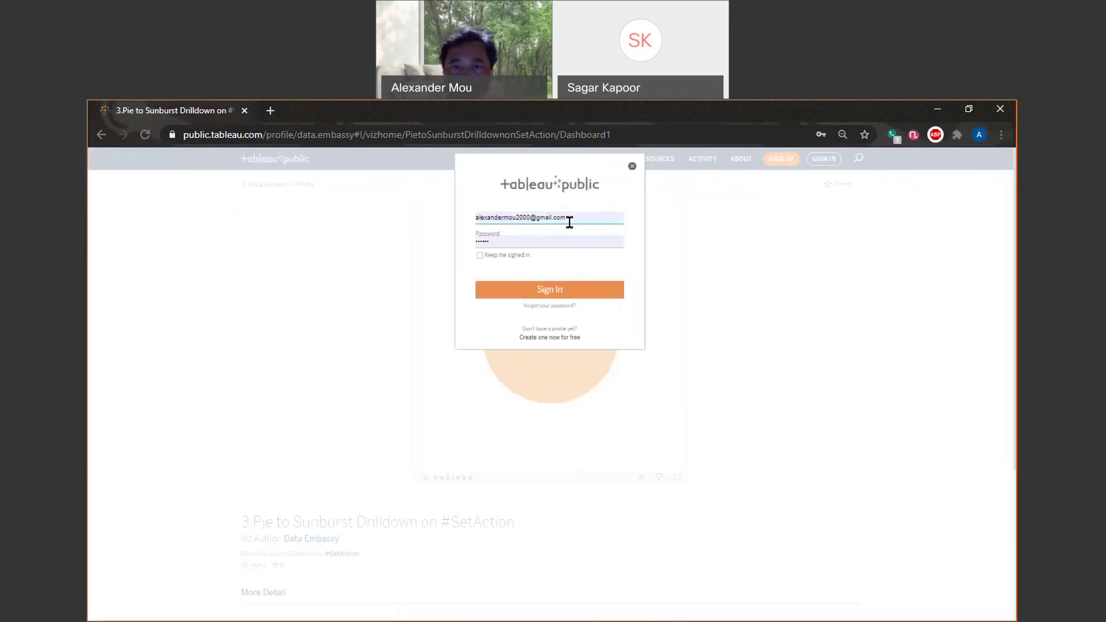
{"action": "left_click_drag", "start_coordinate": [573, 217], "coordinate": [461, 230]}
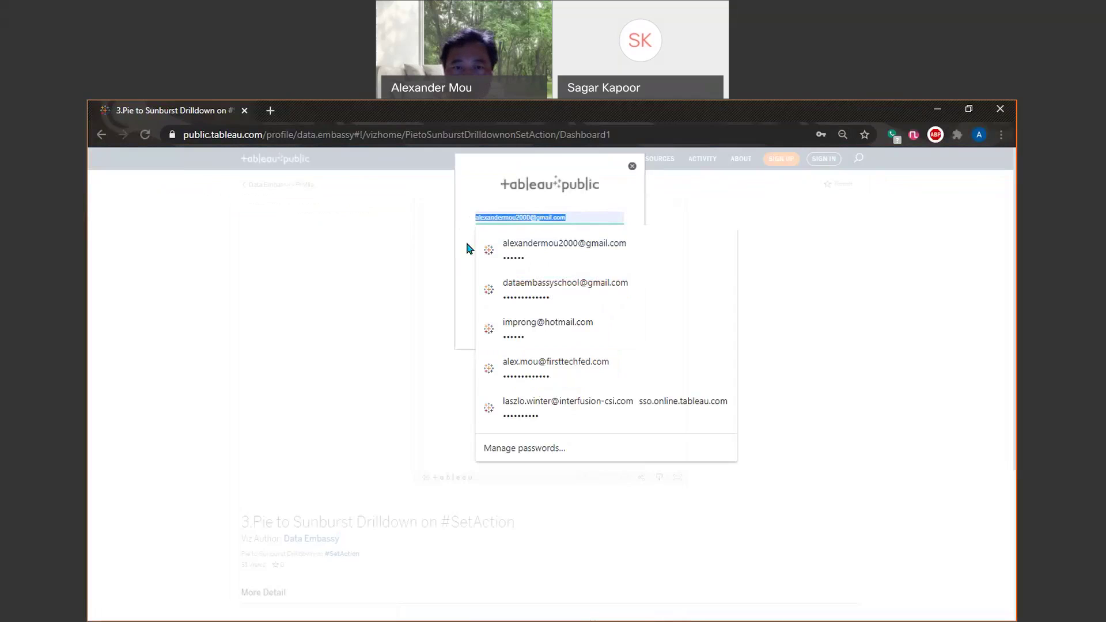
{"action": "left_click", "coordinate": [514, 289]}
{"action": "left_click", "coordinate": [550, 290]}
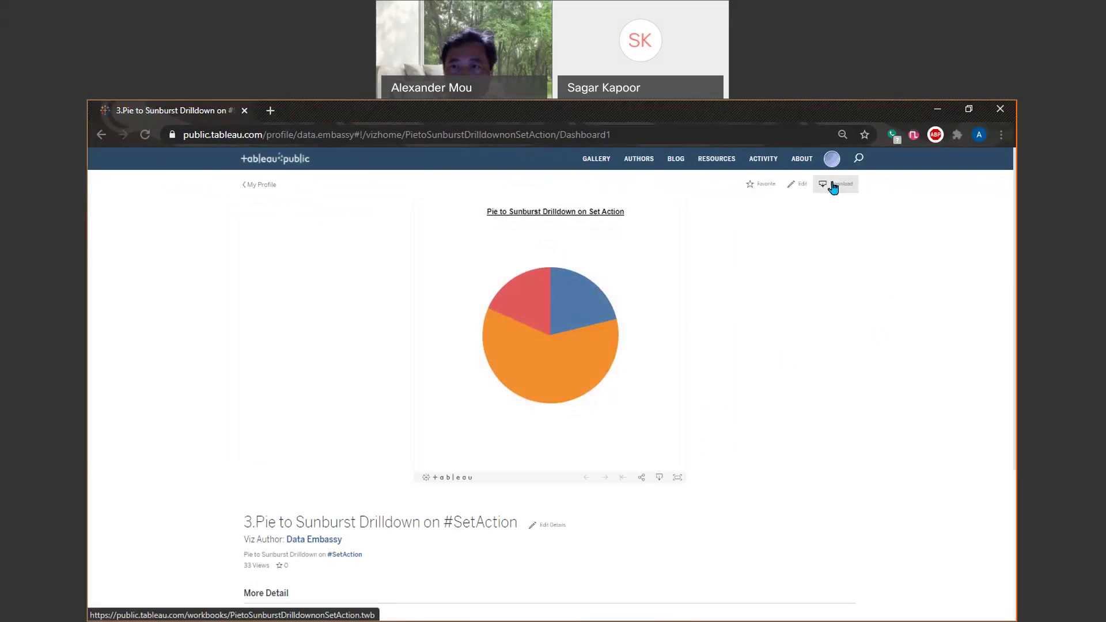
- Download the Pie to Sunburst Drilldown workbook as a .twbx file and open it in a maximized Tableau Desktop window
{"action": "left_click", "coordinate": [834, 187]}
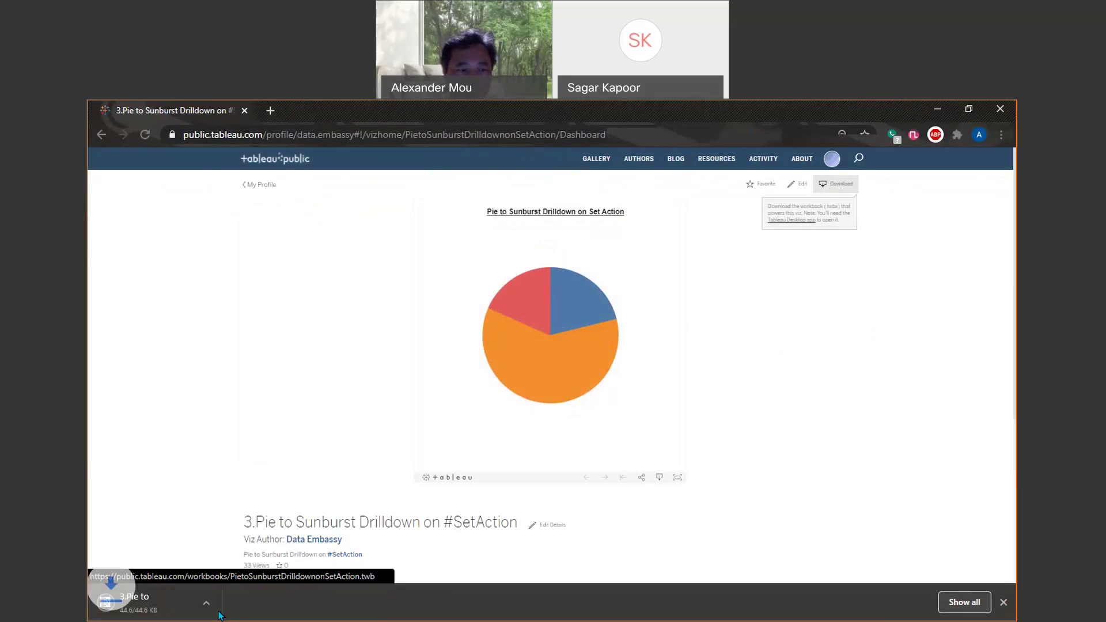
{"action": "left_click", "coordinate": [232, 605]}
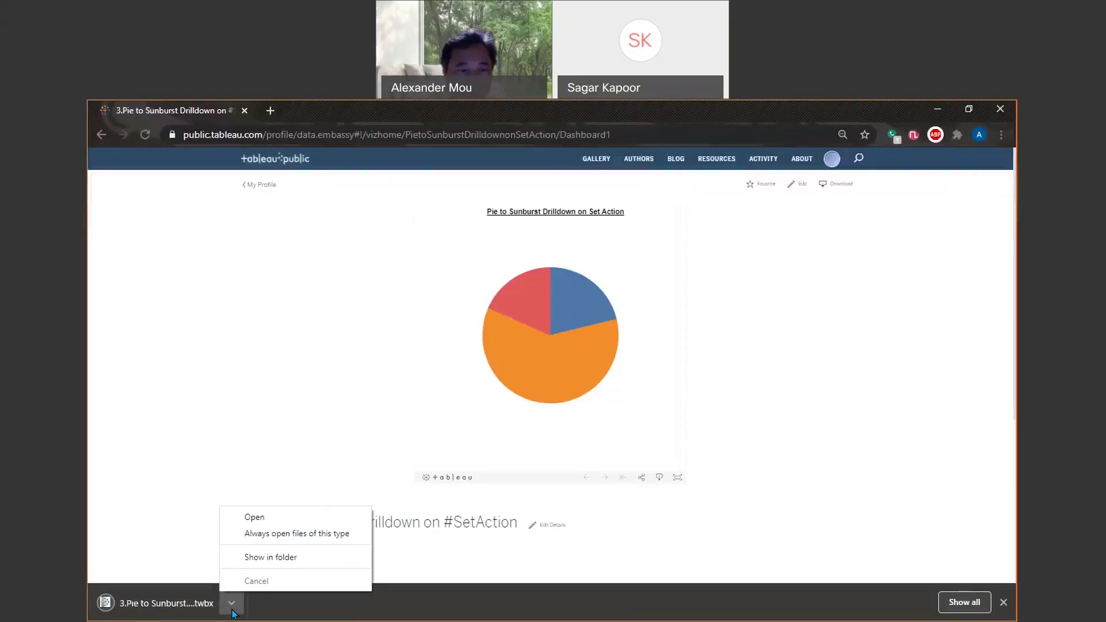
{"action": "left_click", "coordinate": [248, 518]}
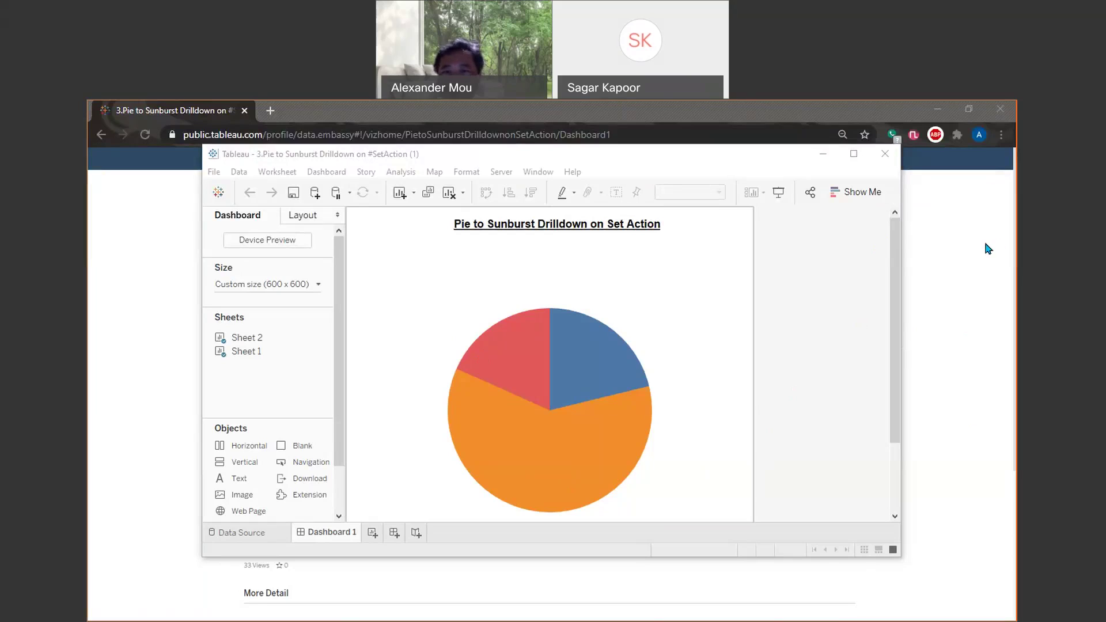
{"action": "double_click", "coordinate": [748, 153]}
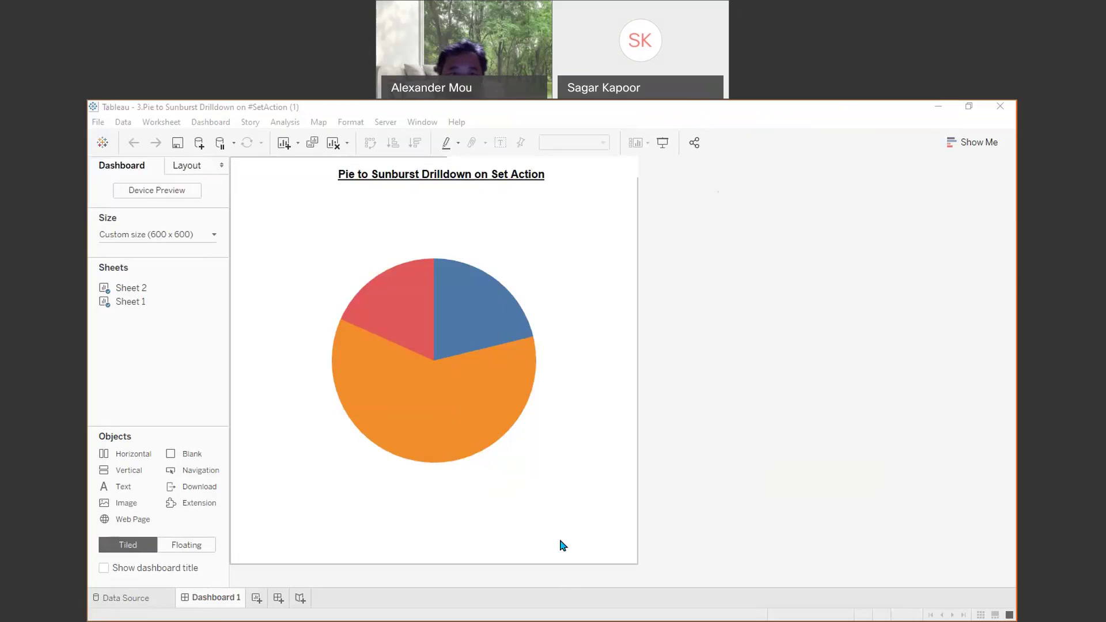
- Go to the pie chart's worksheet from the dashboard, highlight its Furniture slice, and clear the selection
{"action": "left_click", "coordinate": [546, 461]}
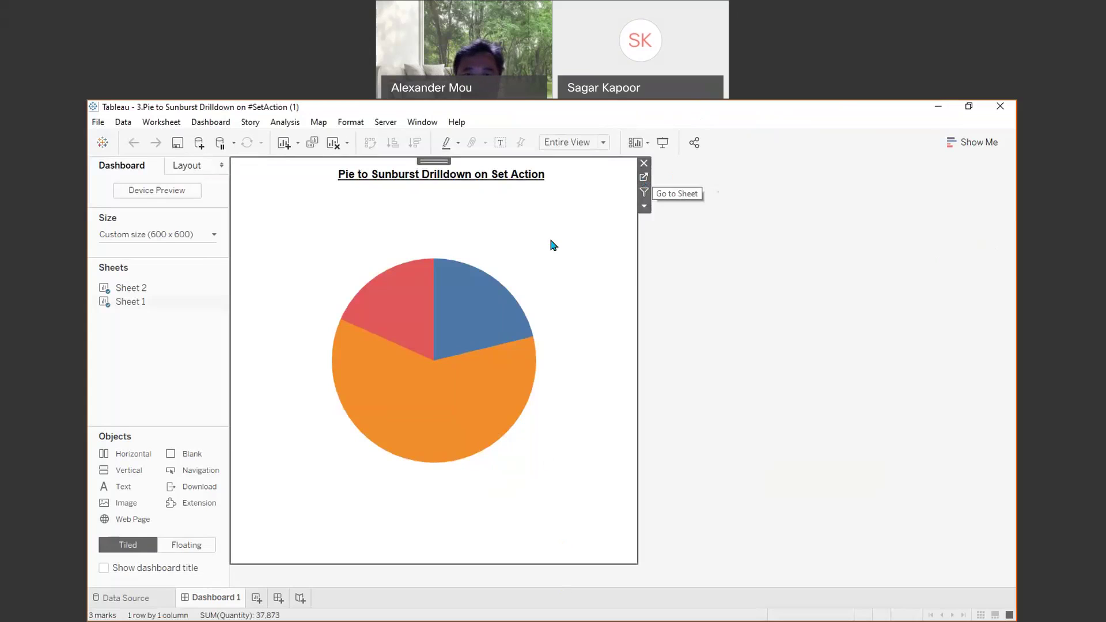
{"action": "left_click", "coordinate": [644, 176]}
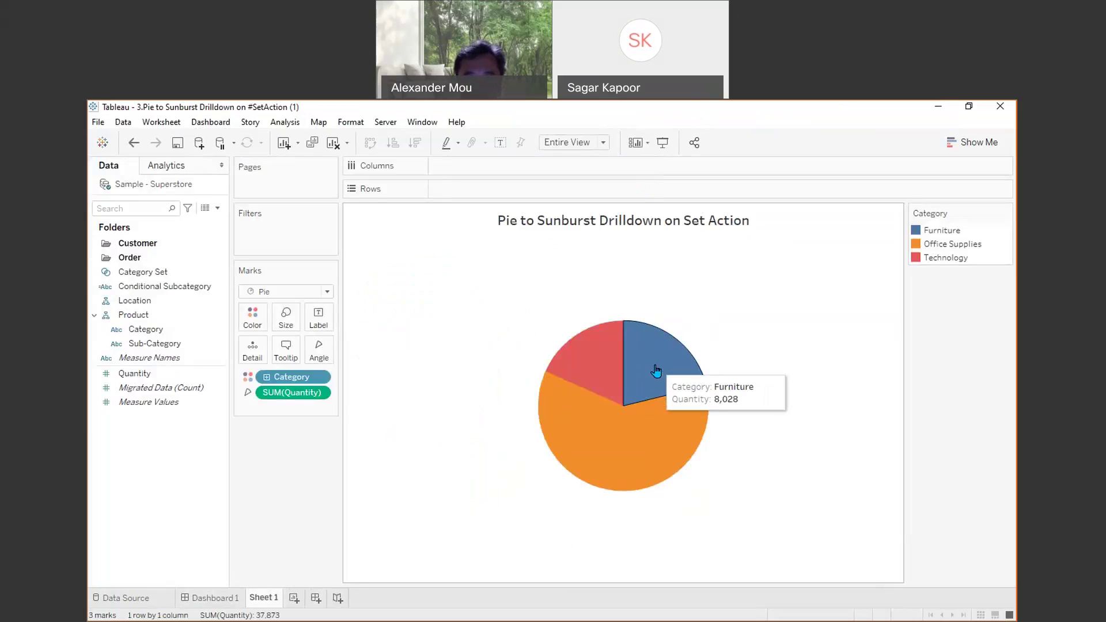
{"action": "left_click", "coordinate": [655, 371]}
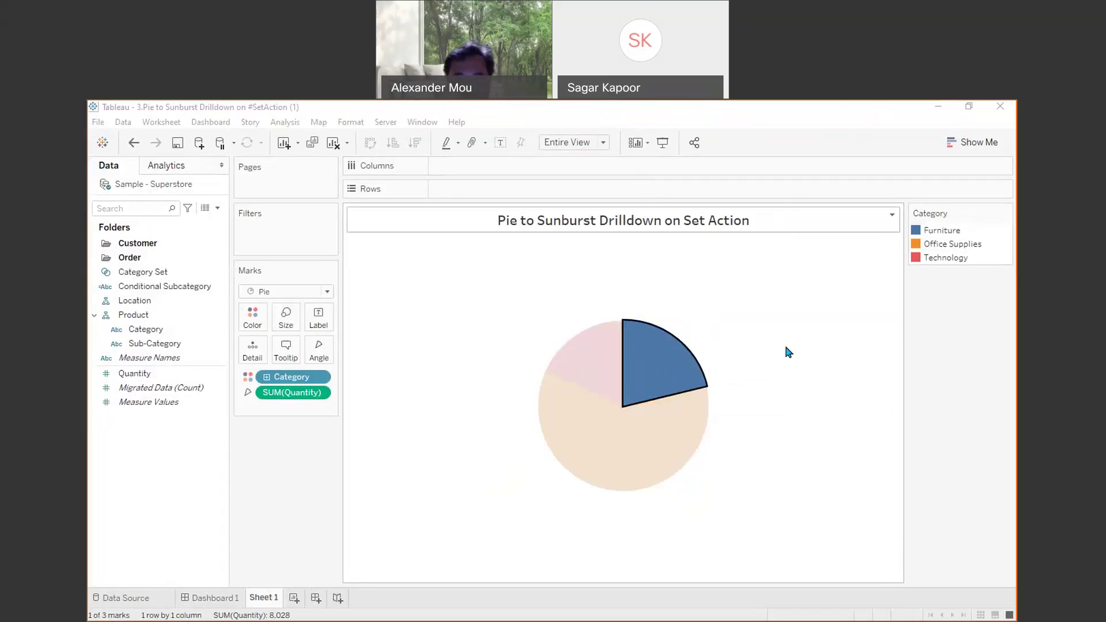
{"action": "left_click", "coordinate": [760, 433]}
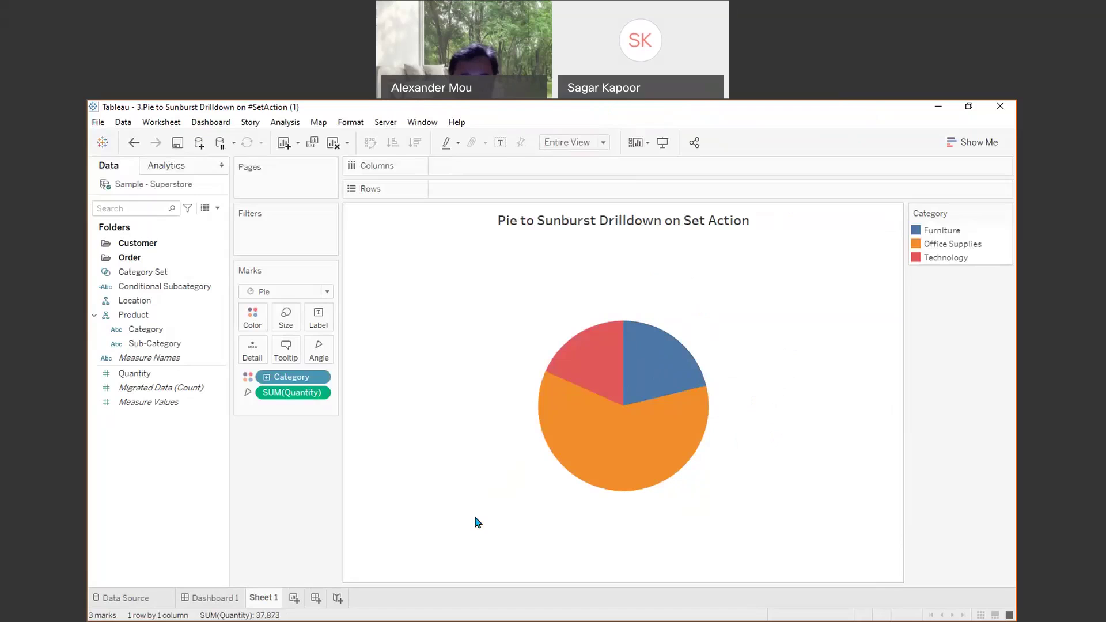
- Unhide Sheet 2 from the sheet list of Dashboard 1
{"action": "right_click", "coordinate": [260, 600]}
{"action": "left_click", "coordinate": [316, 426]}
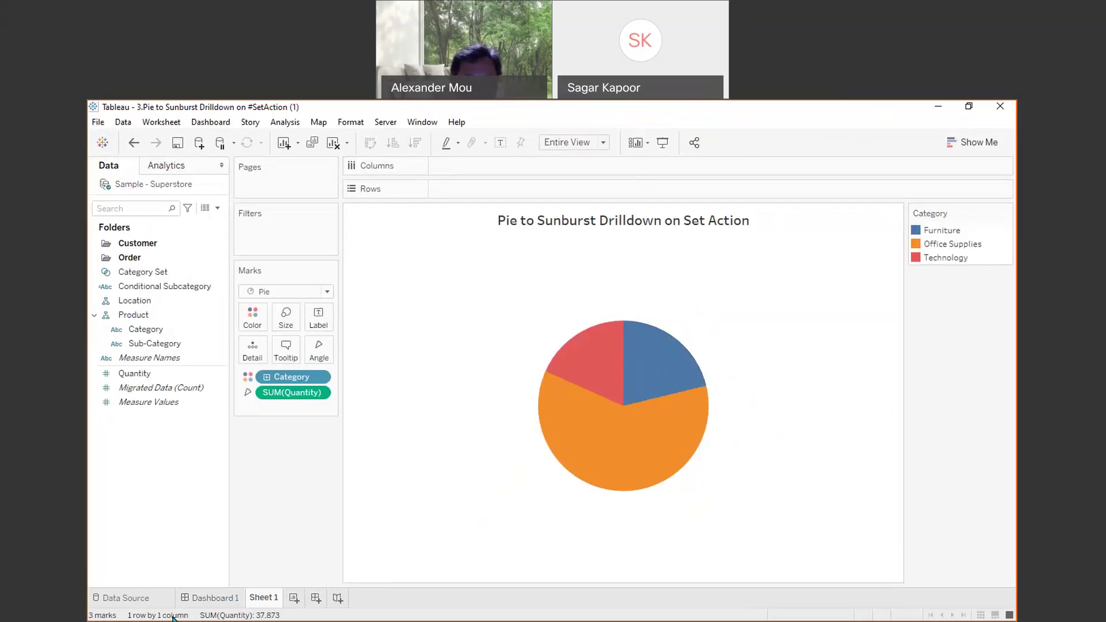
{"action": "left_click", "coordinate": [208, 599]}
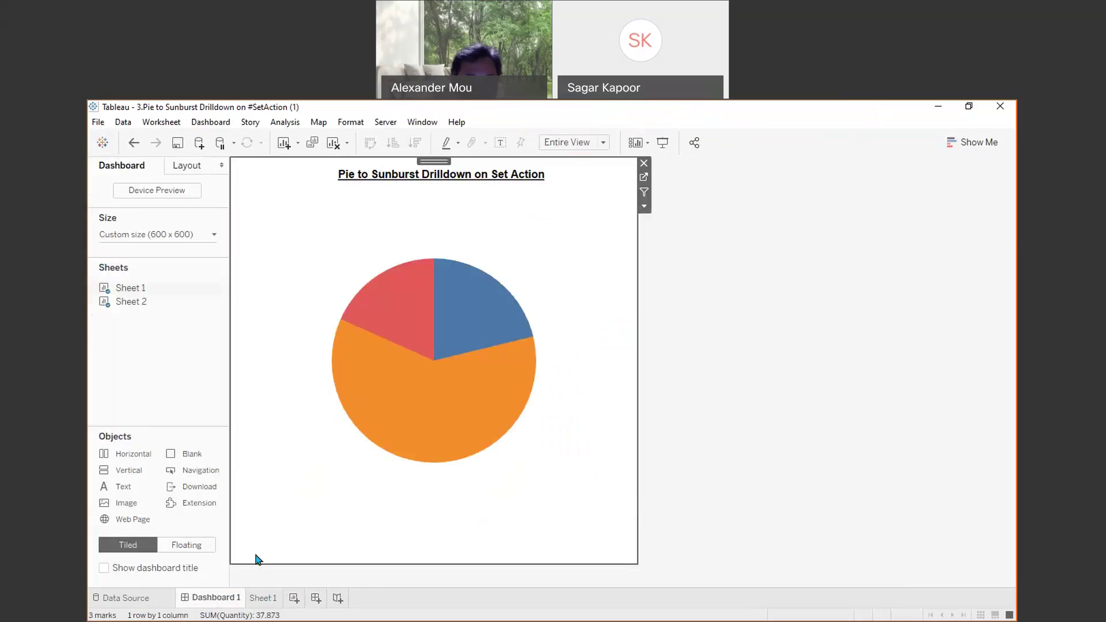
{"action": "mouse_move", "coordinate": [182, 293]}
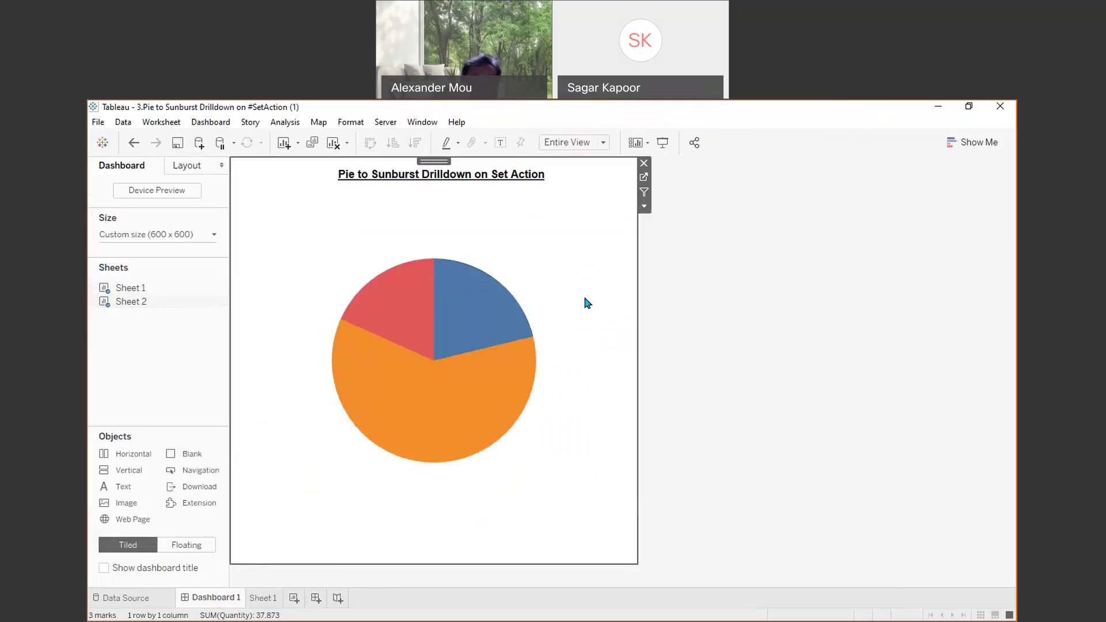
{"action": "mouse_move", "coordinate": [398, 449]}
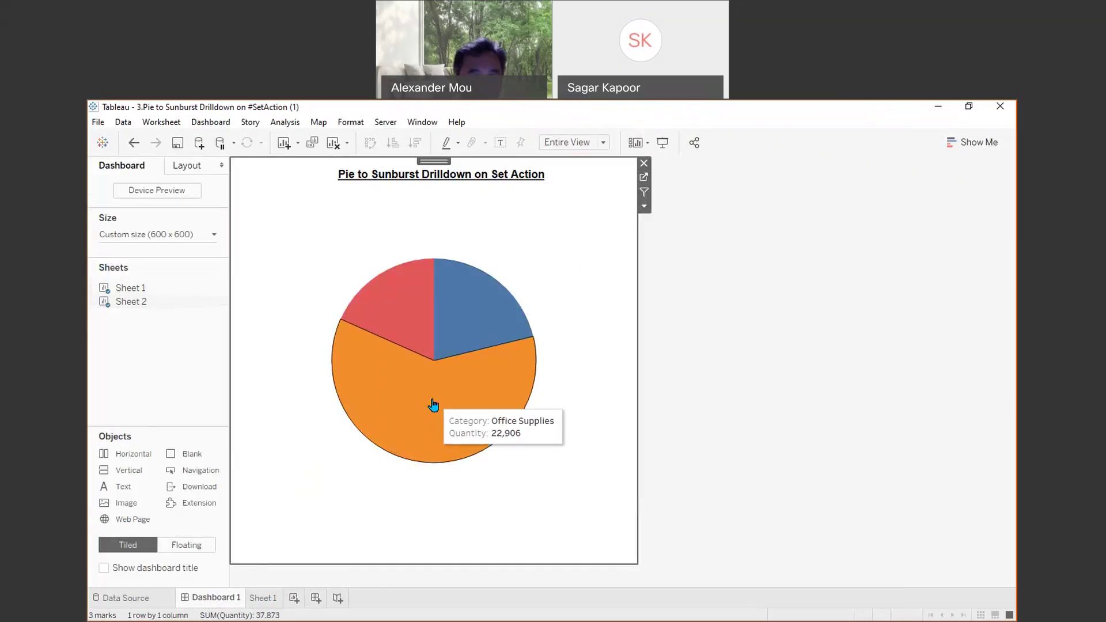
{"action": "right_click", "coordinate": [167, 287]}
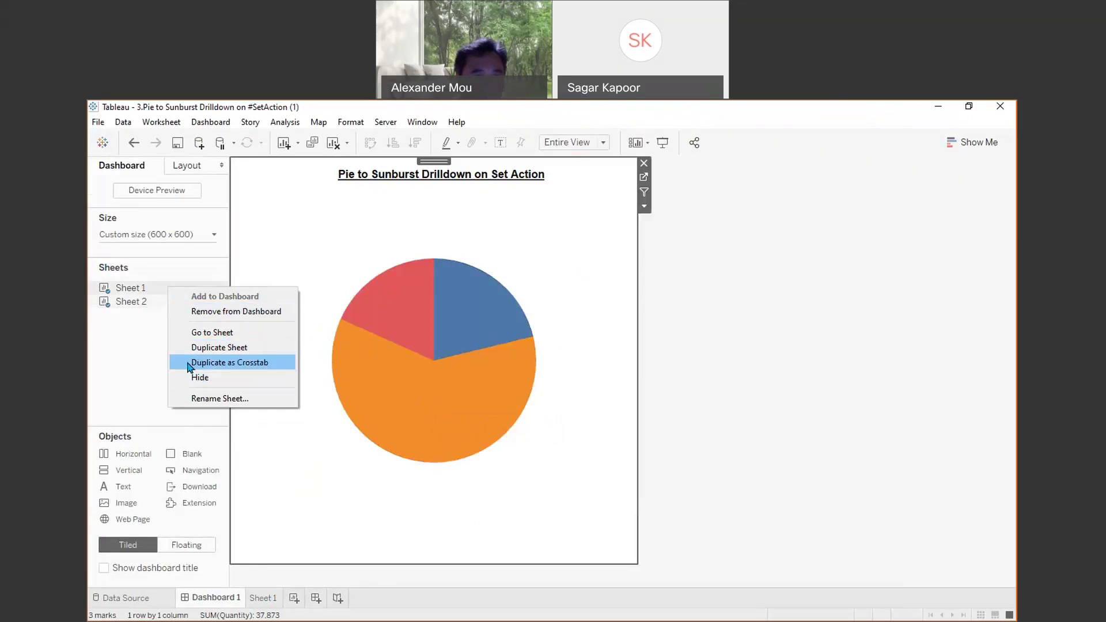
{"action": "left_click", "coordinate": [153, 355]}
{"action": "right_click", "coordinate": [148, 301]}
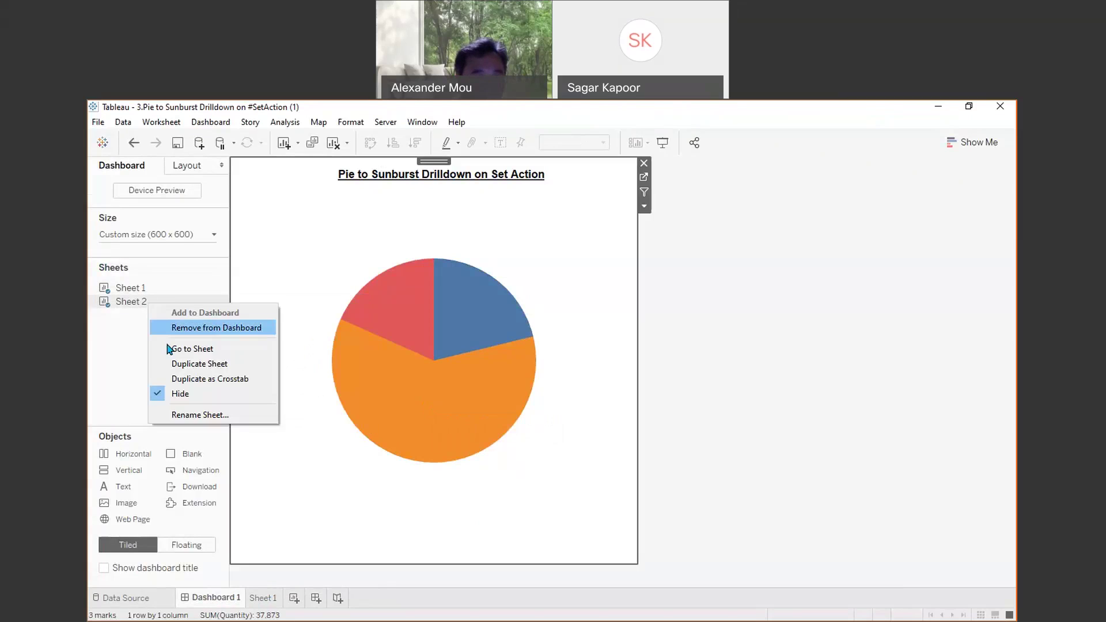
{"action": "left_click", "coordinate": [177, 396]}
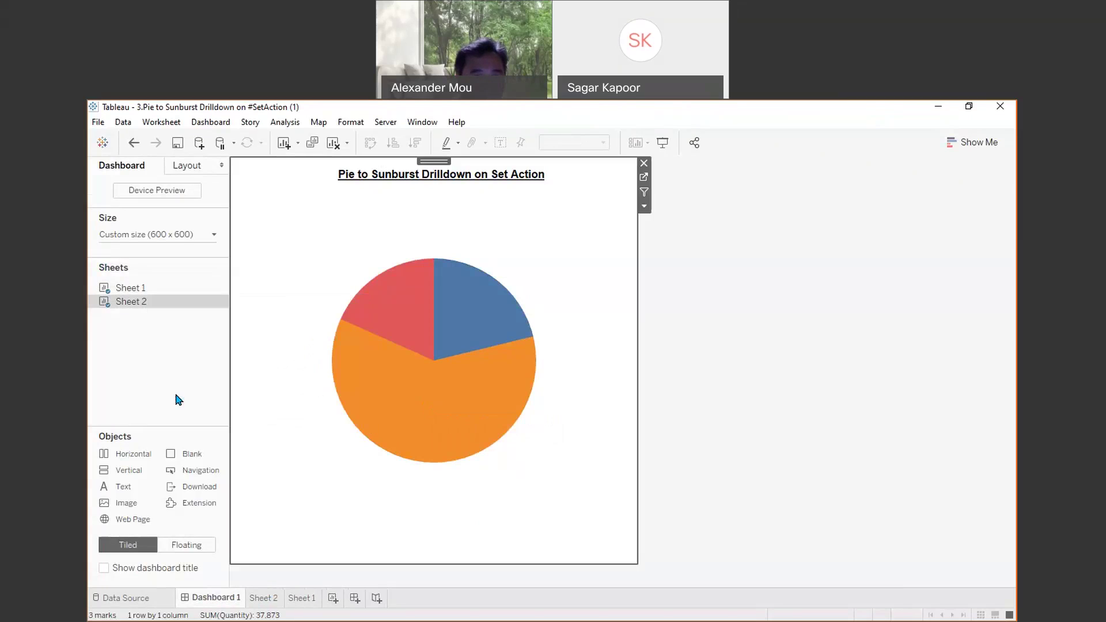
- Move the floating pie chart aside on the dashboard and select its Furniture slice to expose the subcategory pie beneath
{"action": "left_click", "coordinate": [582, 214]}
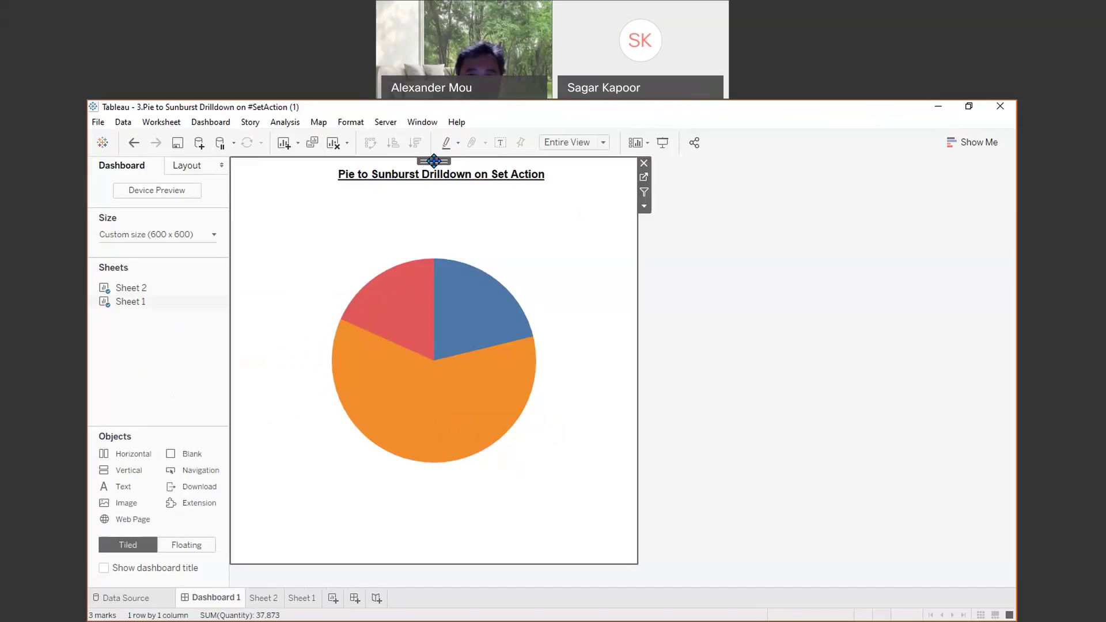
{"action": "left_click_drag", "start_coordinate": [434, 161], "coordinate": [605, 192]}
{"action": "mouse_move", "coordinate": [650, 344]}
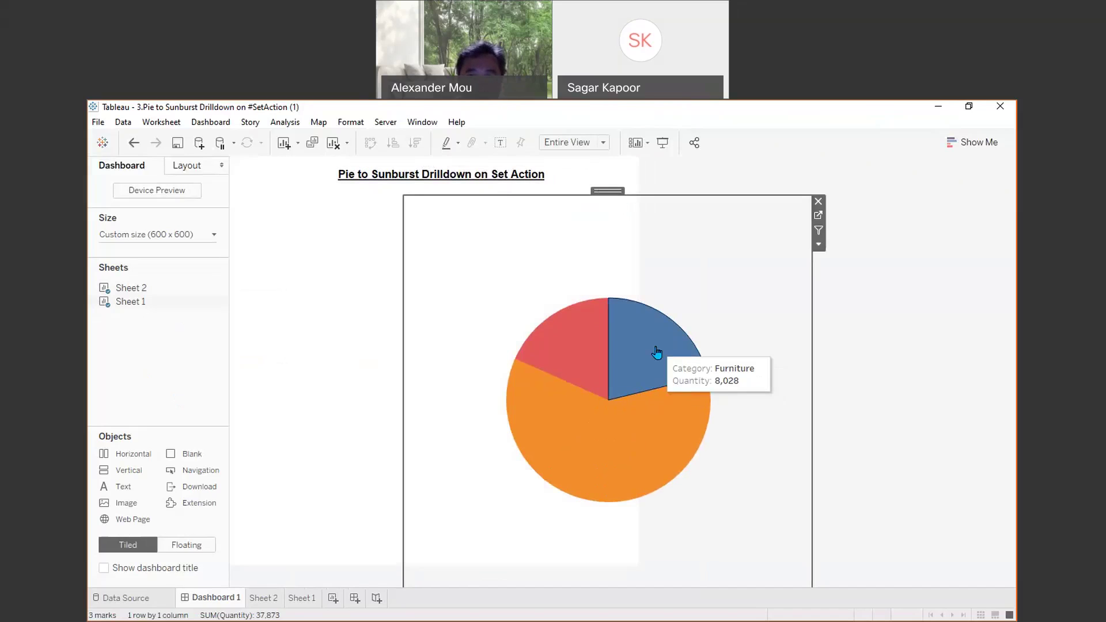
{"action": "left_click", "coordinate": [651, 352]}
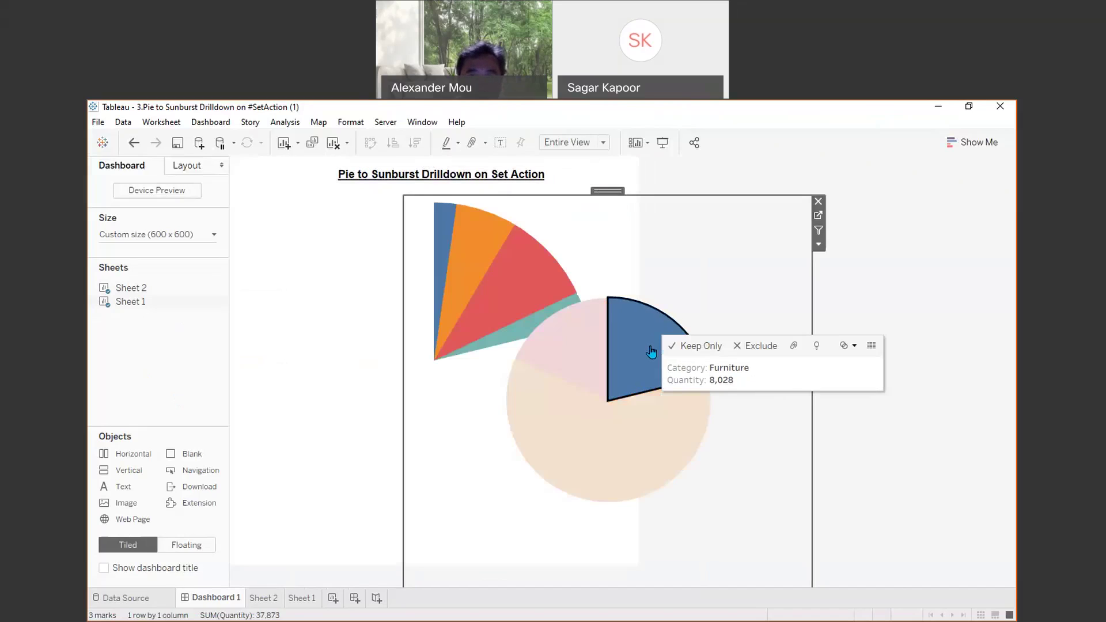
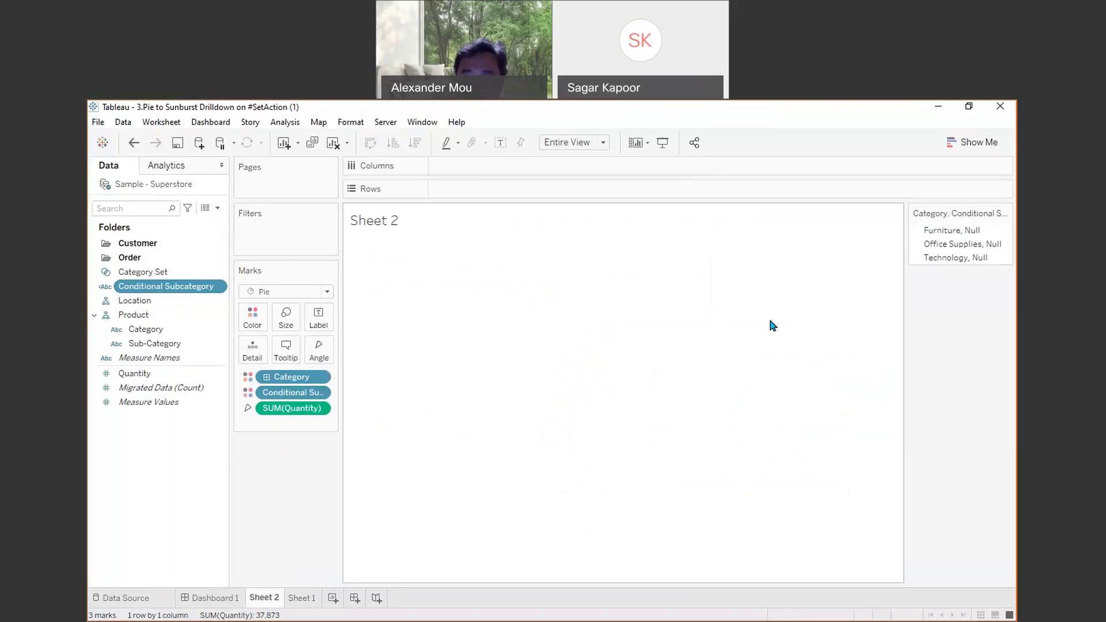
- Examine the Conditional Subcategory field on Sheet 2's marks and compare it with the pie on Sheet 1
{"action": "left_click", "coordinate": [294, 393]}
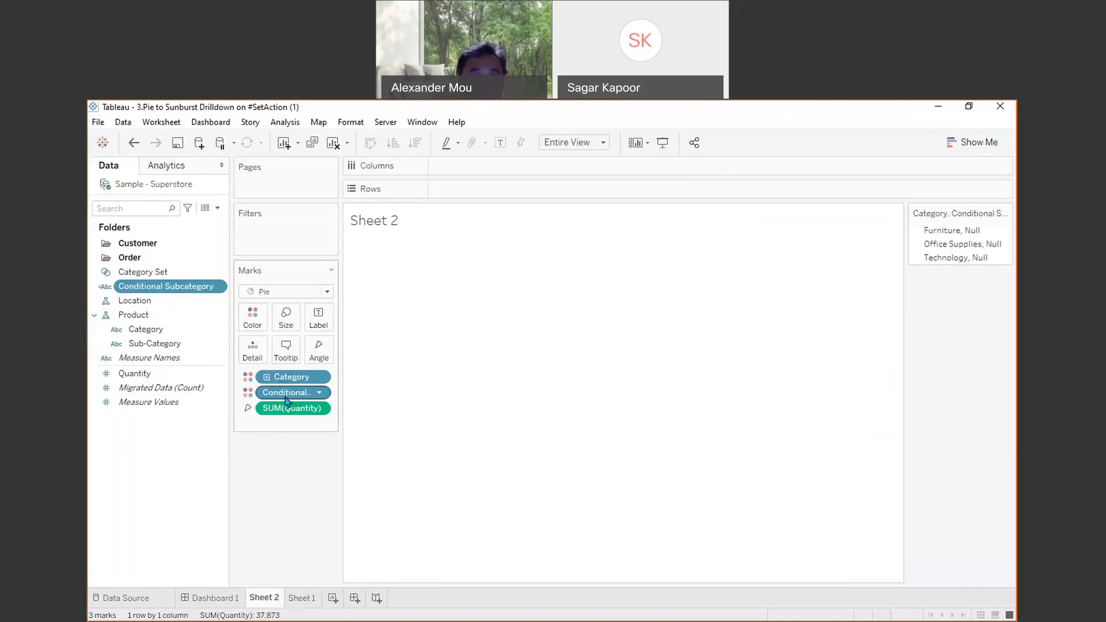
{"action": "mouse_move", "coordinate": [299, 607]}
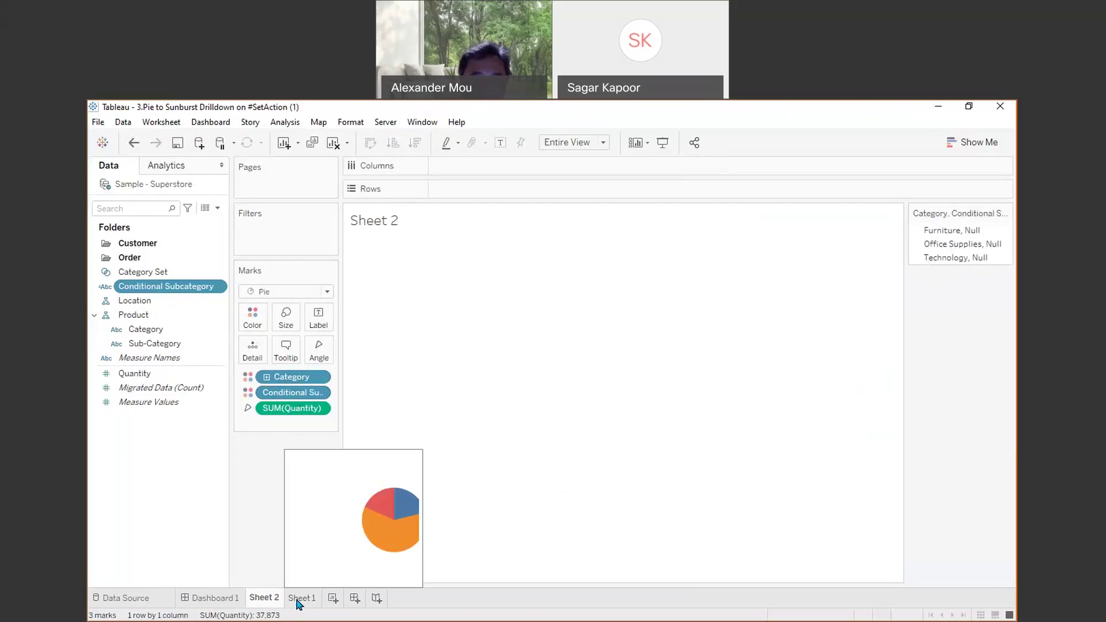
{"action": "left_click", "coordinate": [298, 601]}
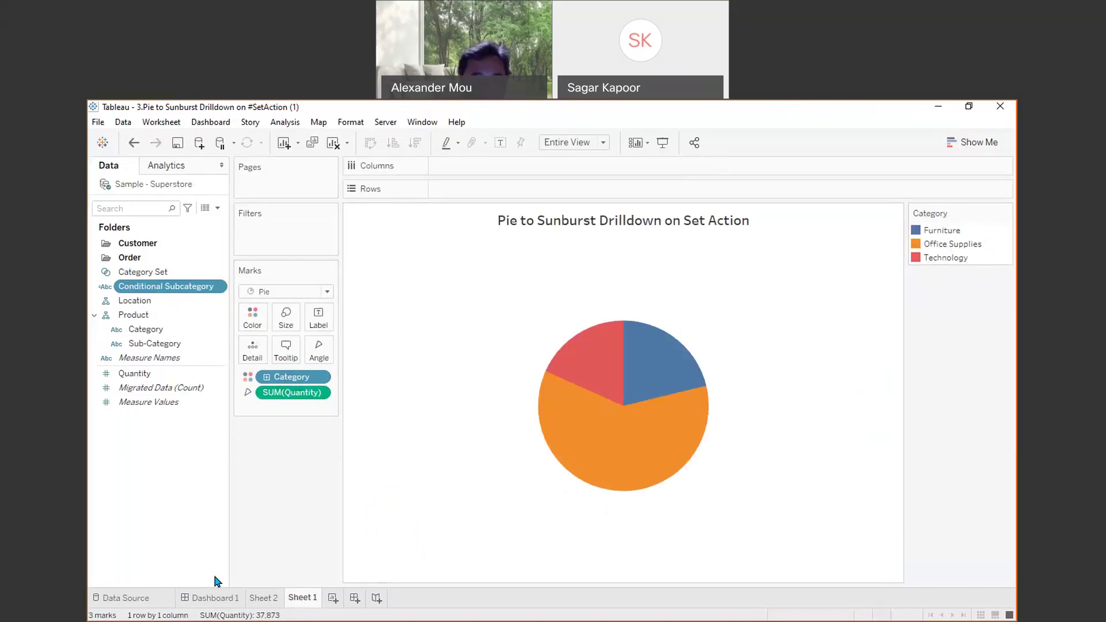
- Drill into the Furniture slice and the Office Supplies slice of the pie on Dashboard 1
{"action": "left_click", "coordinate": [218, 599]}
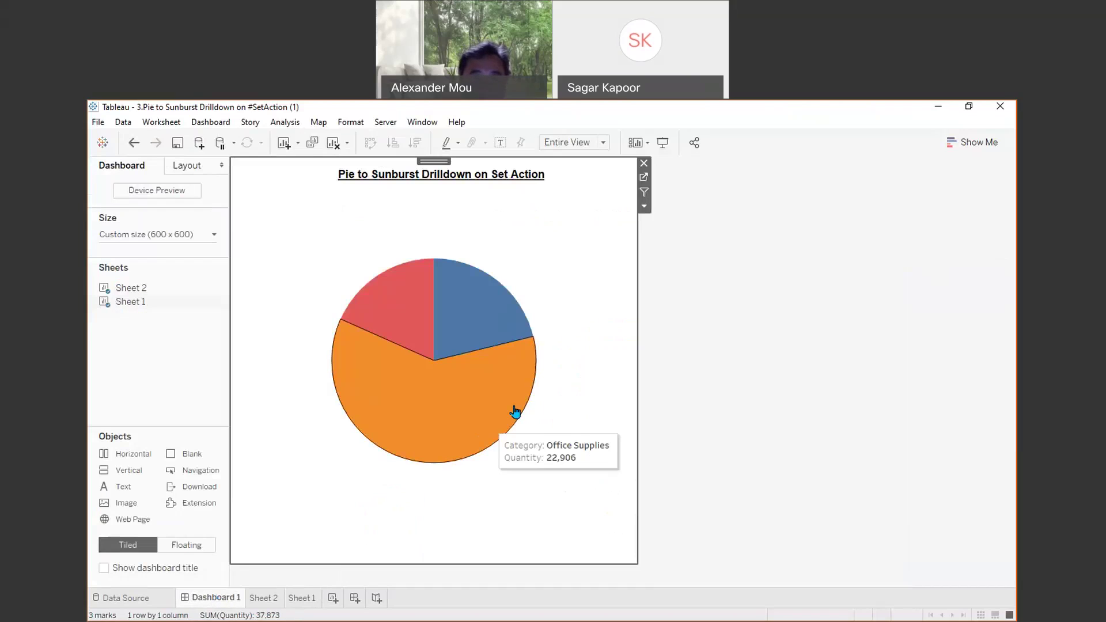
{"action": "left_click", "coordinate": [468, 312]}
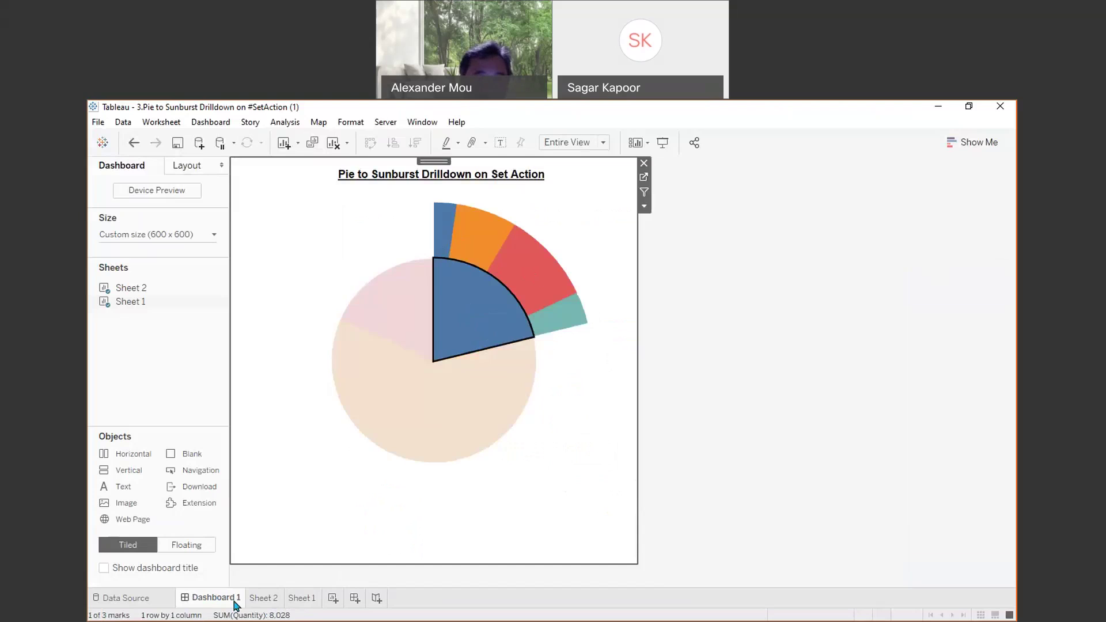
{"action": "mouse_move", "coordinate": [497, 348]}
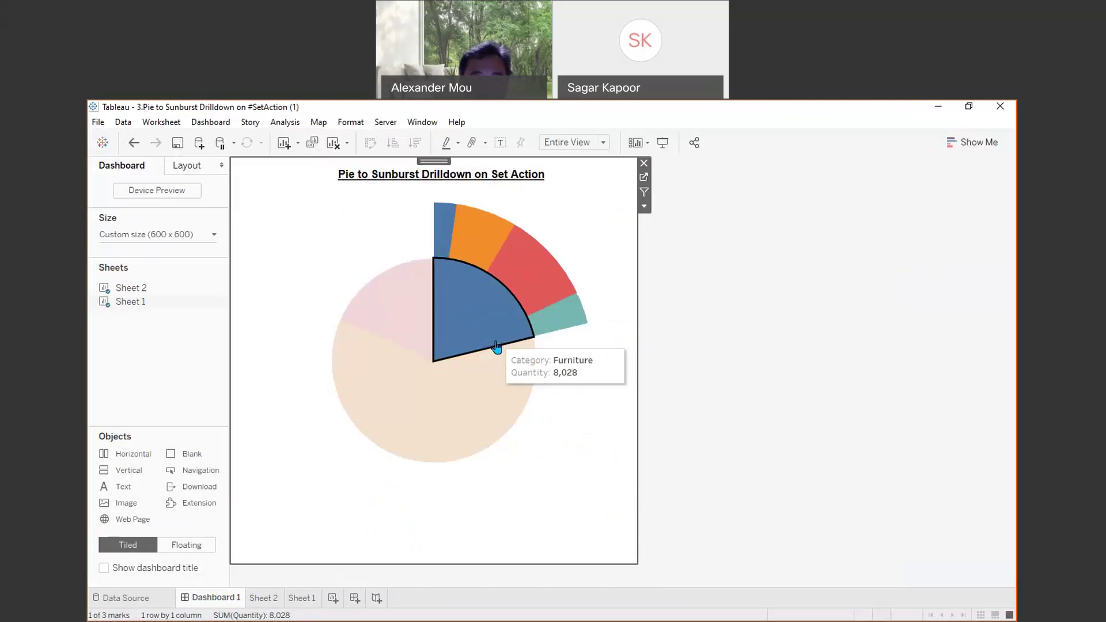
{"action": "left_click", "coordinate": [469, 403]}
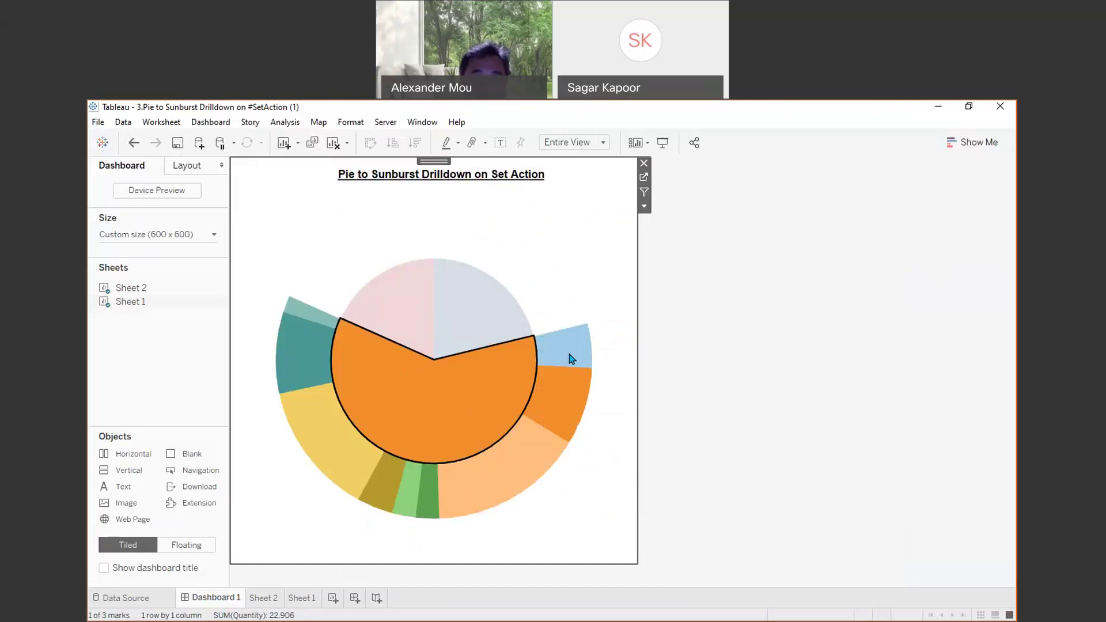
- Sort Conditional Subcategory on Sheet 2 by the sum of the Quantity field in descending order
{"action": "left_click", "coordinate": [266, 603]}
{"action": "right_click", "coordinate": [319, 395]}
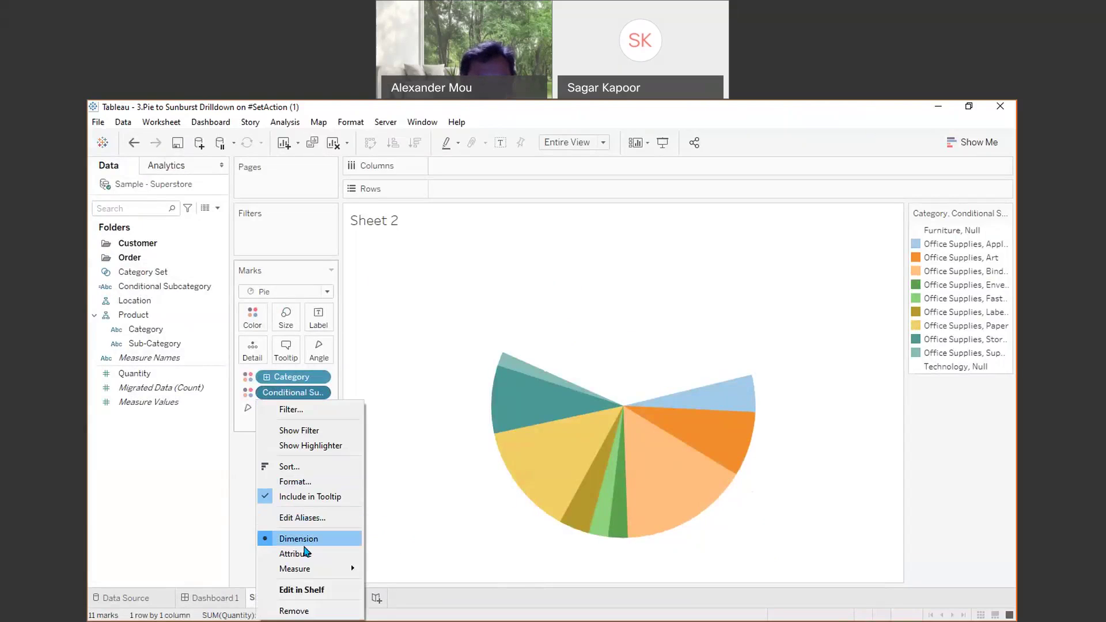
{"action": "key", "text": "Escape"}
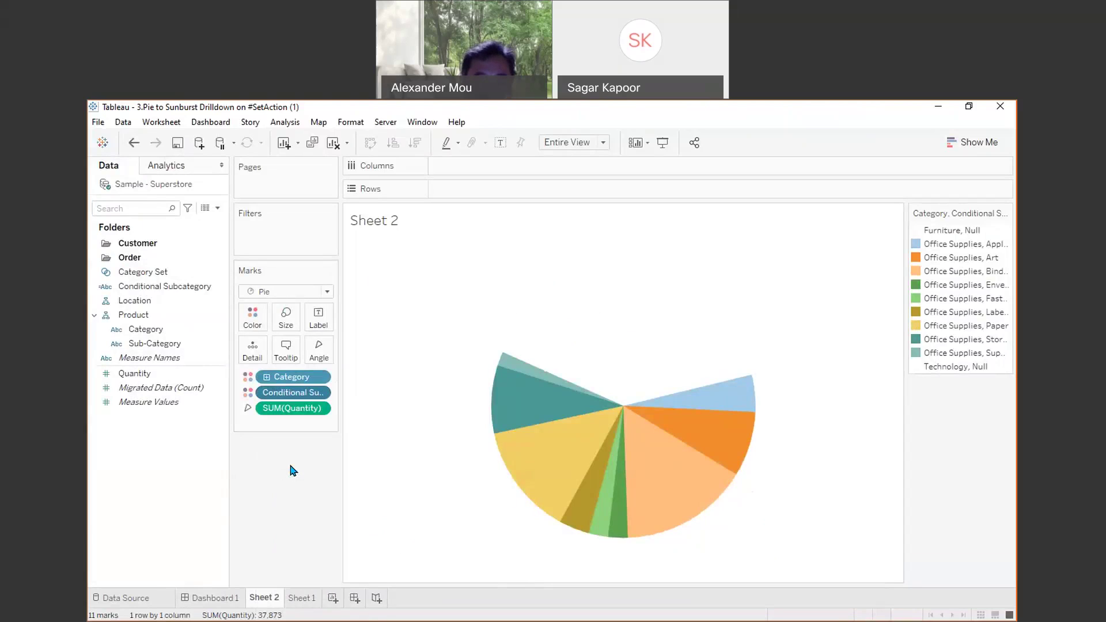
{"action": "left_click", "coordinate": [494, 325]}
{"action": "left_click", "coordinate": [472, 361]}
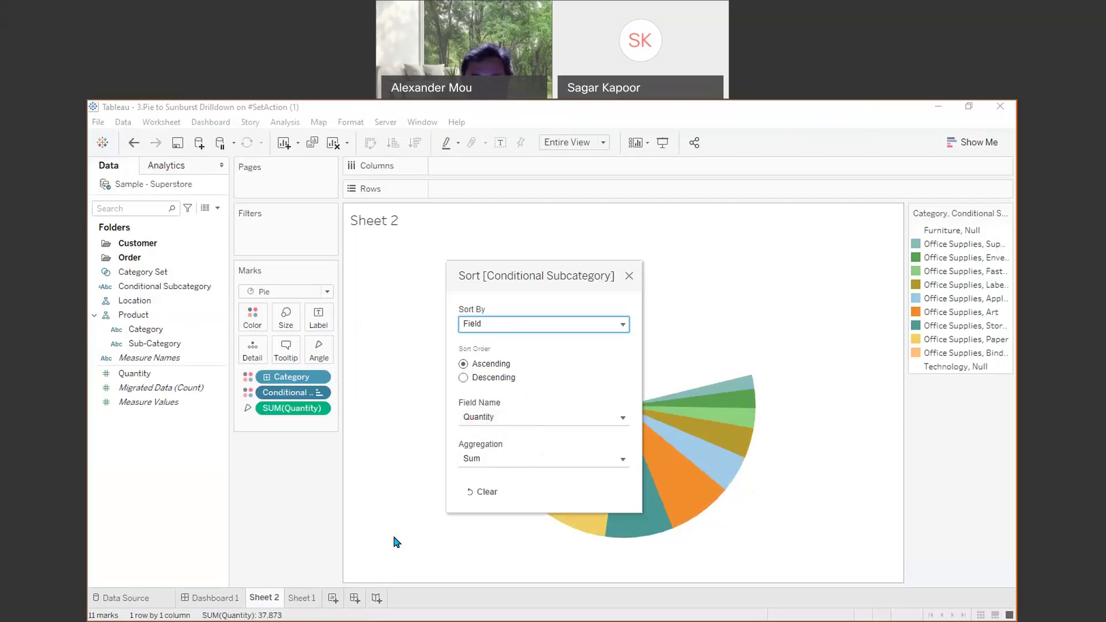
{"action": "left_click", "coordinate": [464, 377]}
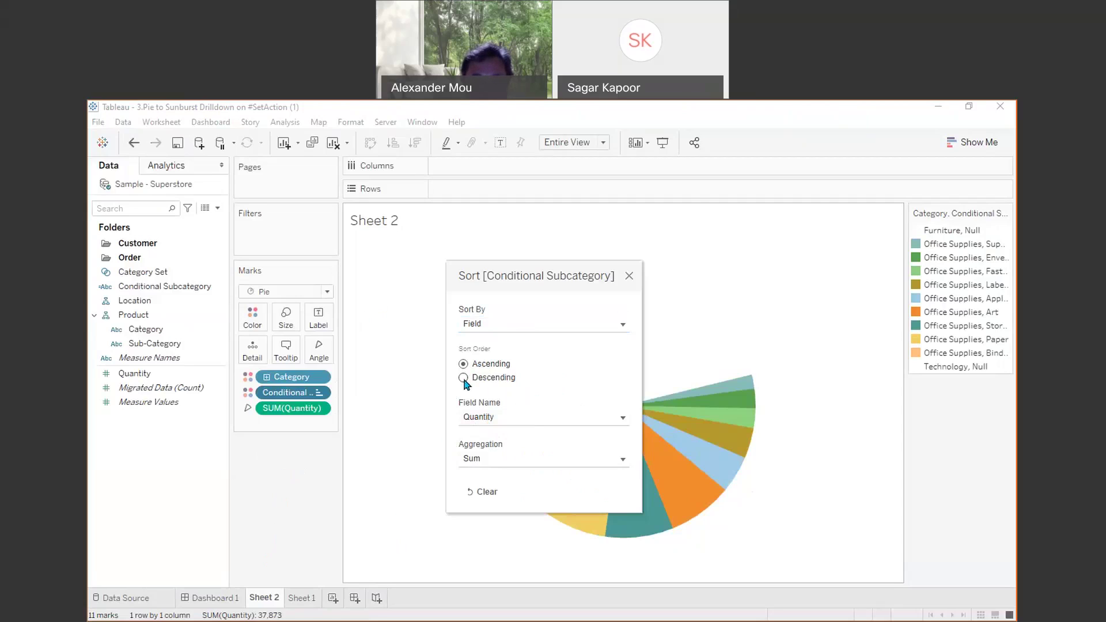
{"action": "left_click", "coordinate": [629, 276]}
- Check the sorted outer ring on Dashboard 1 for the Furniture and Technology slices, and clear the selection
{"action": "left_click", "coordinate": [213, 600]}
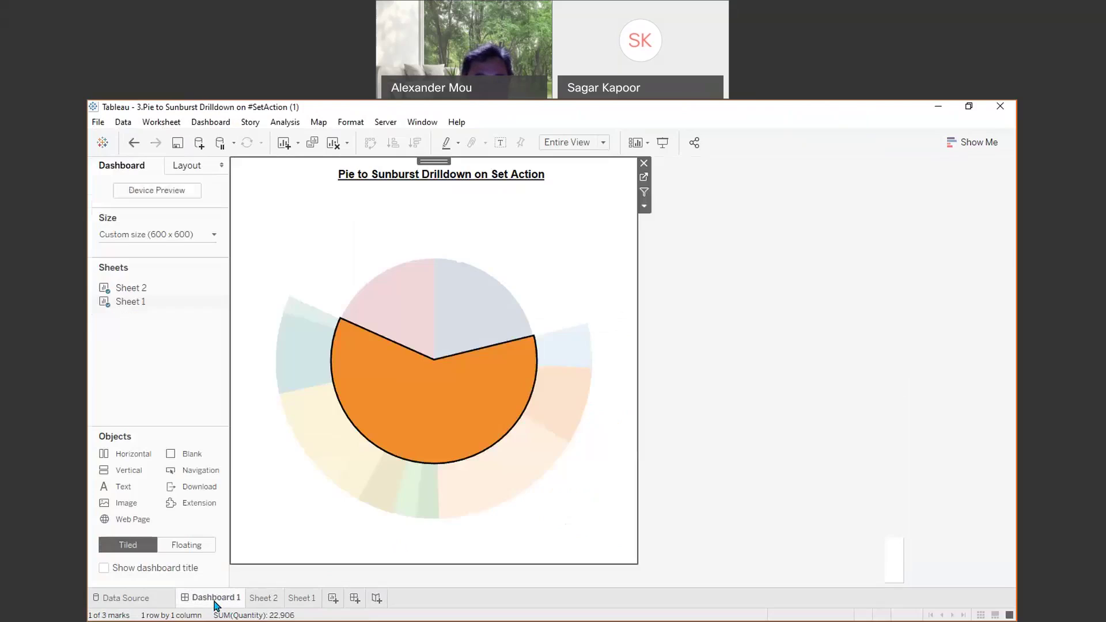
{"action": "left_click", "coordinate": [477, 316]}
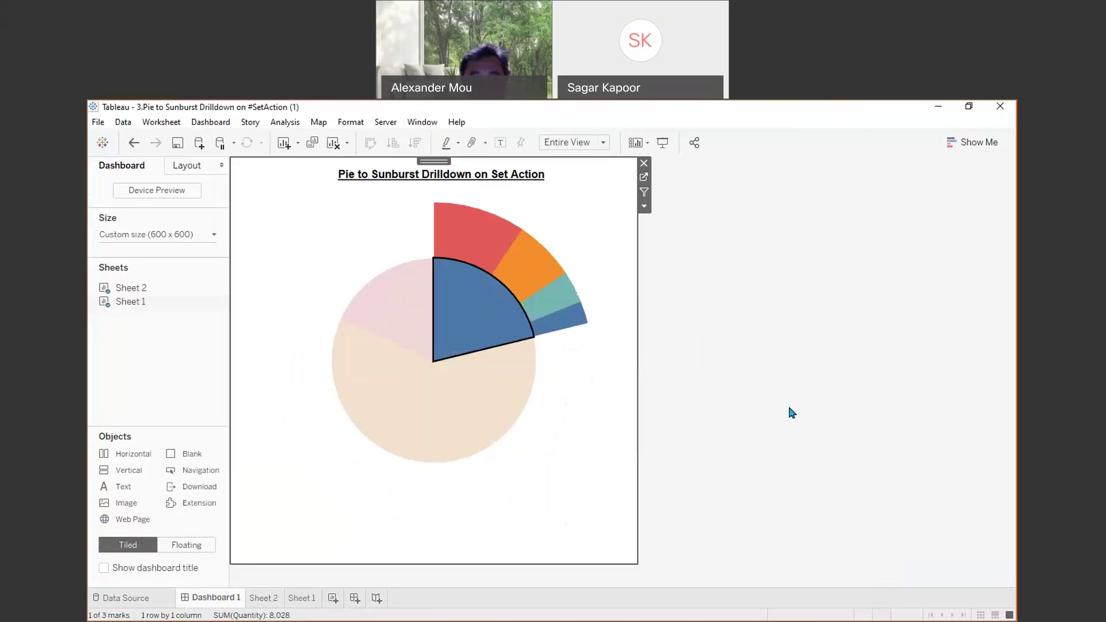
{"action": "left_click", "coordinate": [404, 310]}
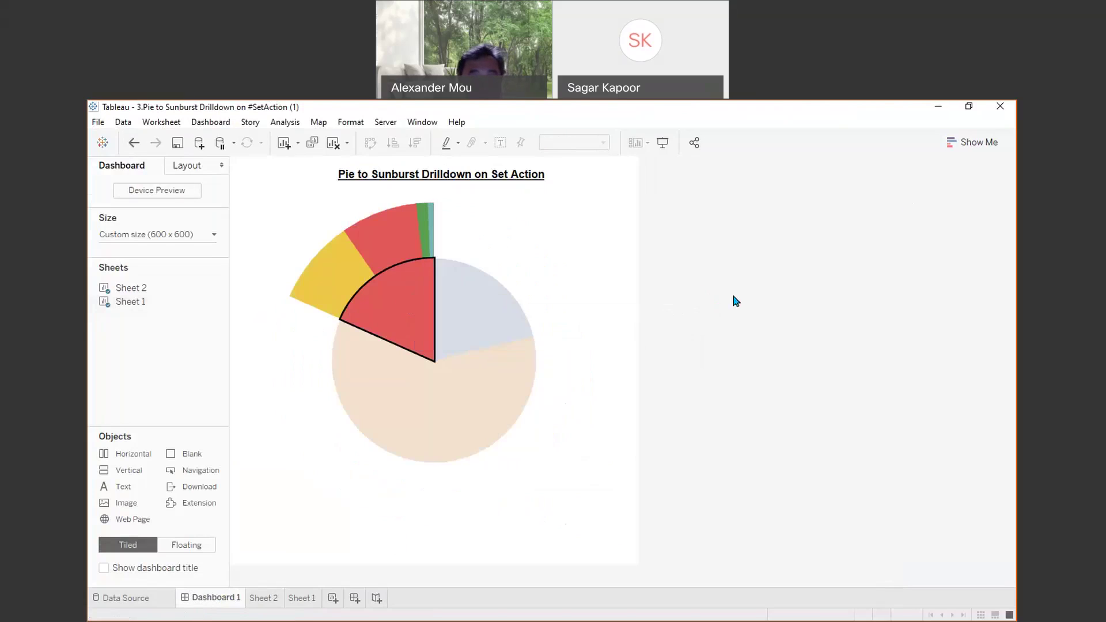
{"action": "left_click", "coordinate": [555, 274]}
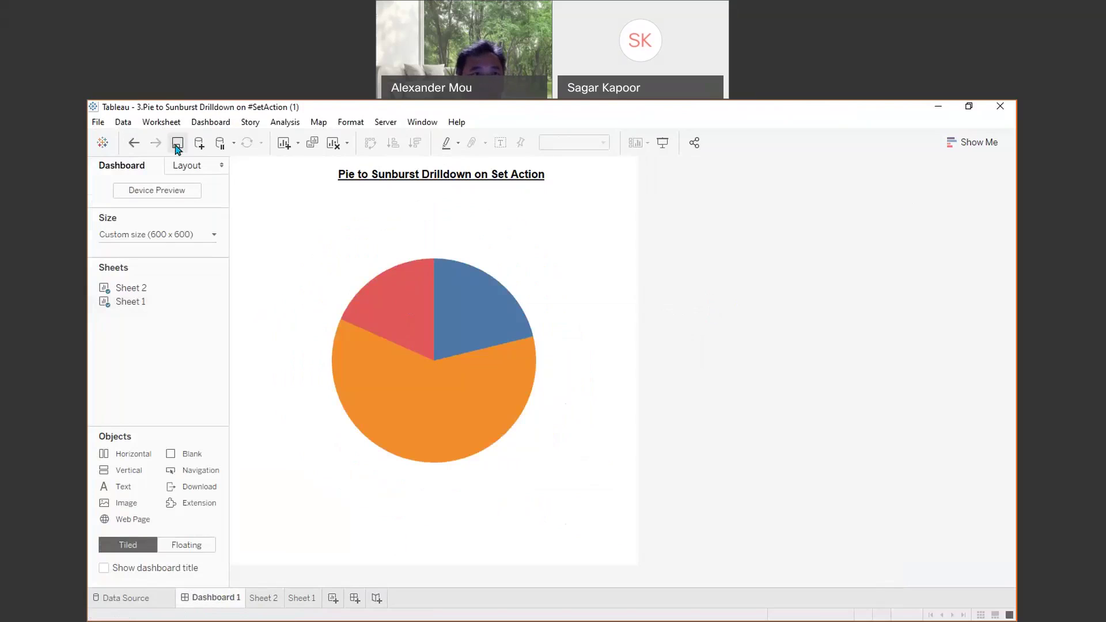
- Review the settings of the dashboard's Set1 set action, including its source sheet and target Category Set, and close without changes
{"action": "left_click", "coordinate": [220, 119]}
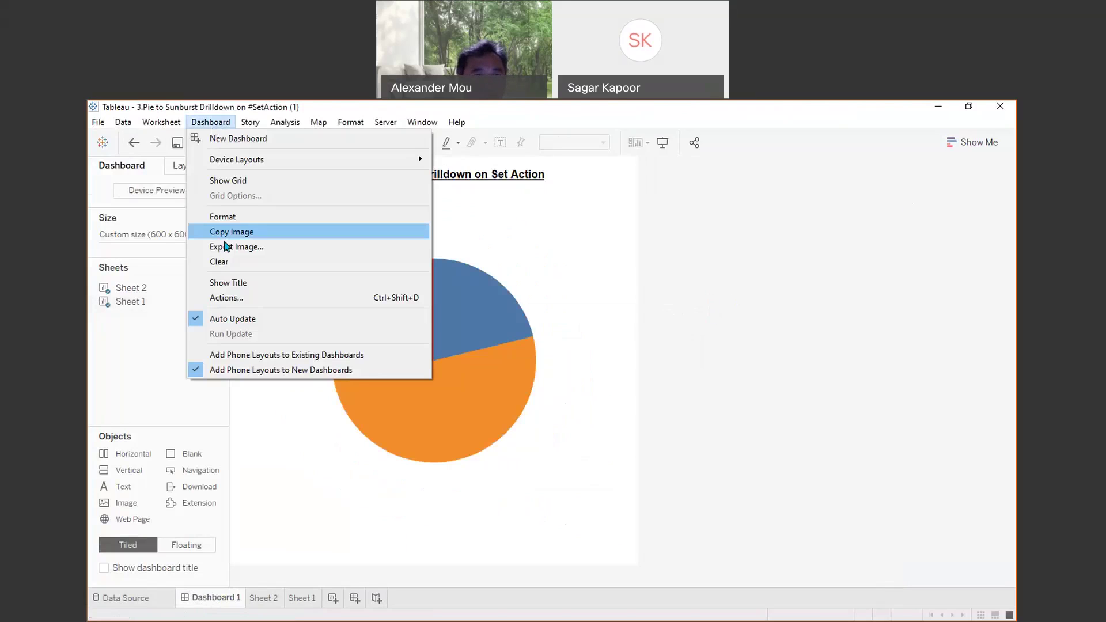
{"action": "left_click", "coordinate": [223, 299]}
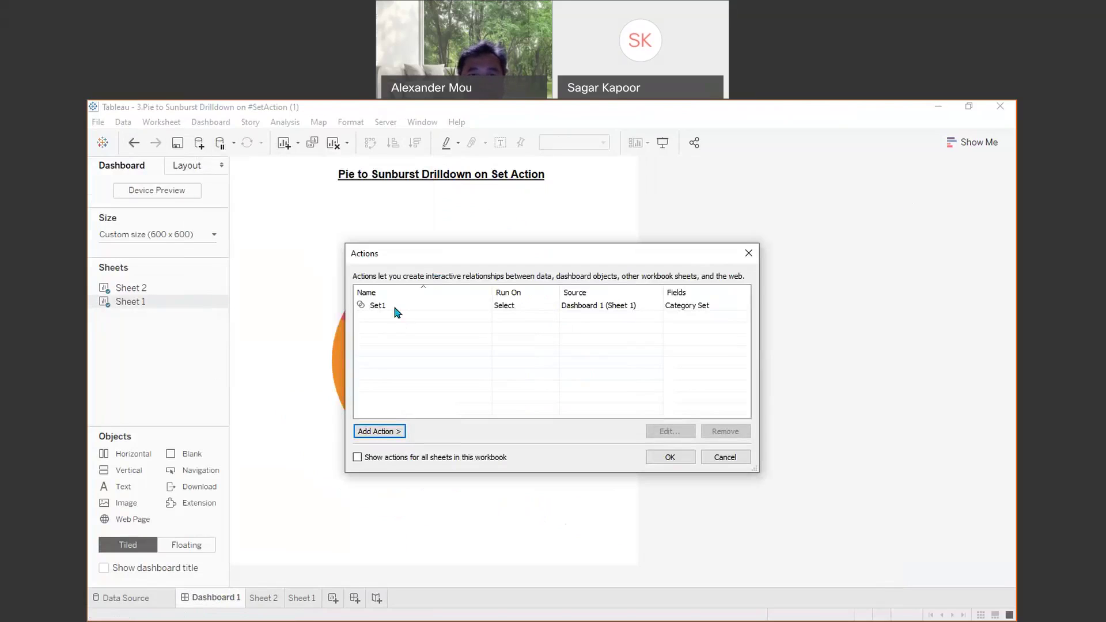
{"action": "left_click", "coordinate": [402, 312]}
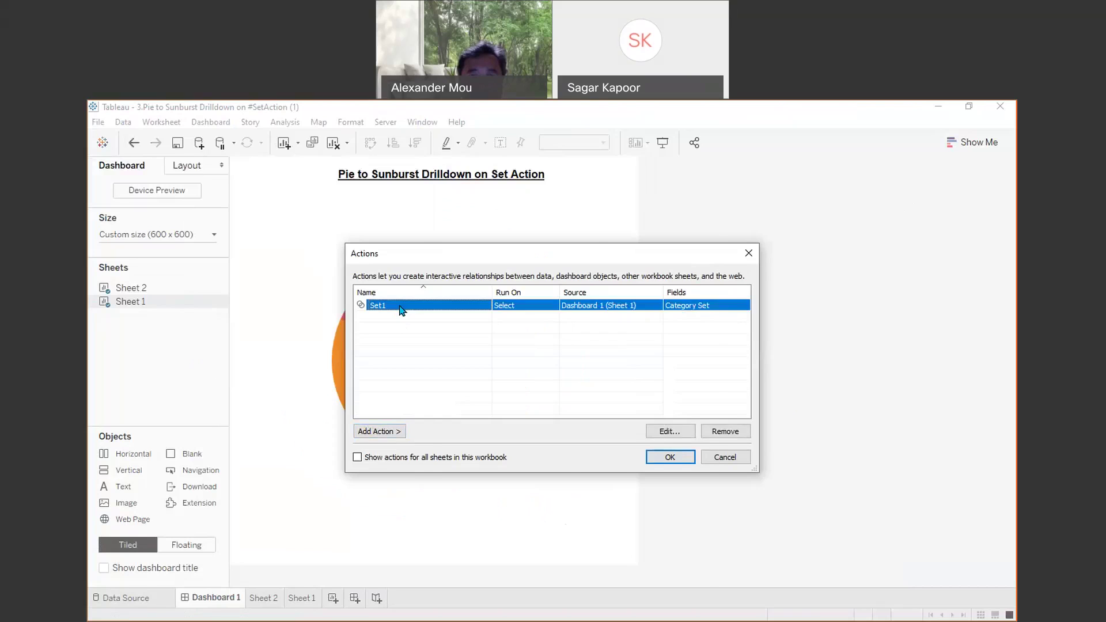
{"action": "double_click", "coordinate": [401, 312]}
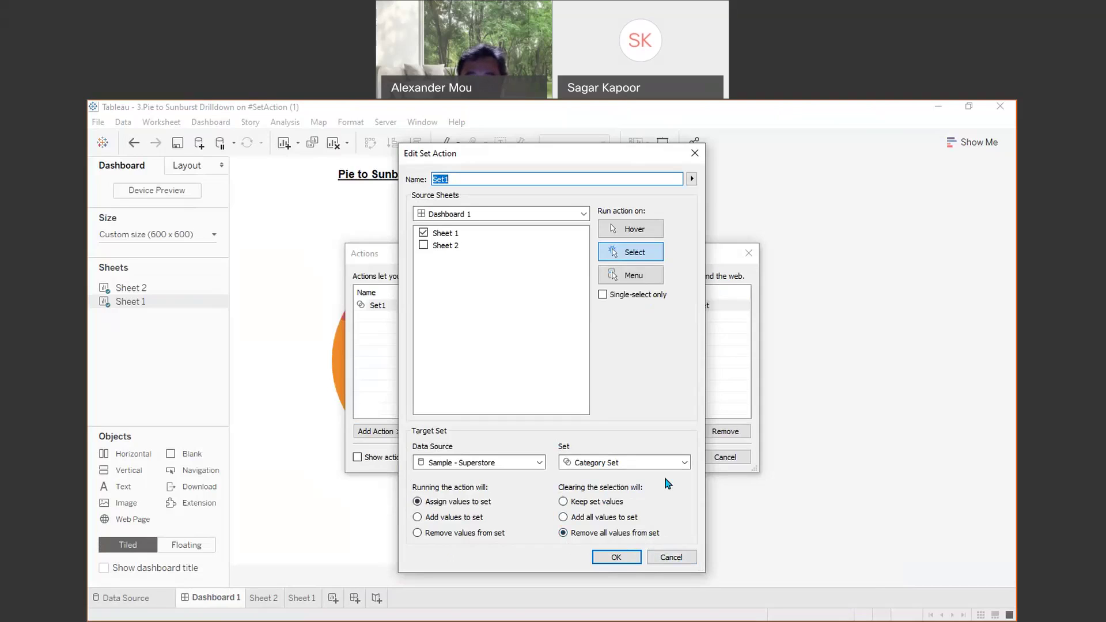
{"action": "left_click", "coordinate": [672, 557]}
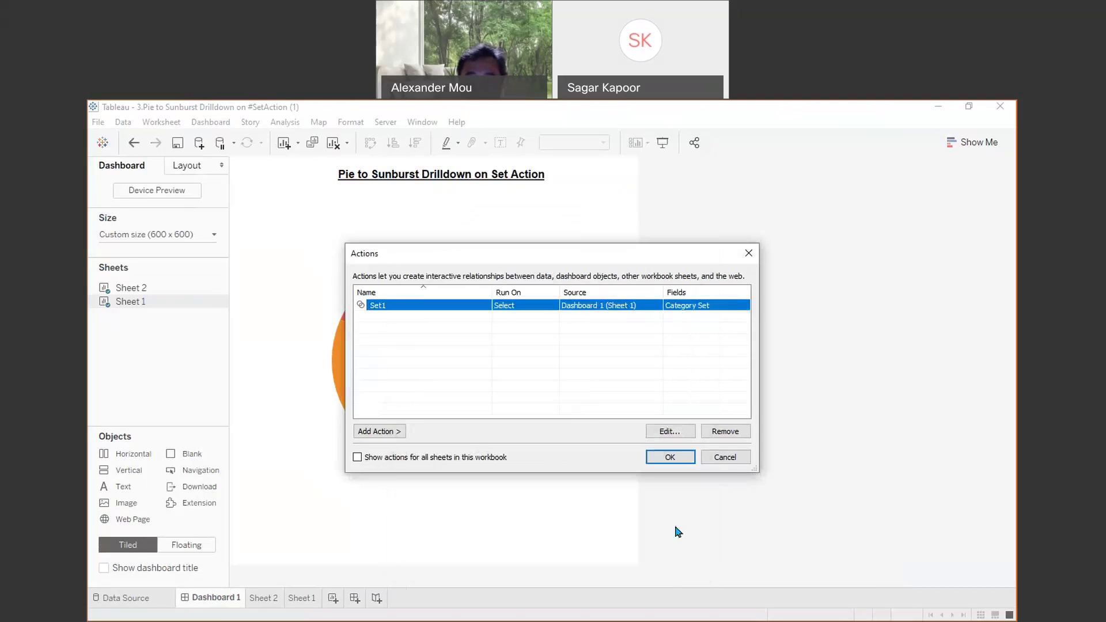
{"action": "left_click", "coordinate": [726, 458]}
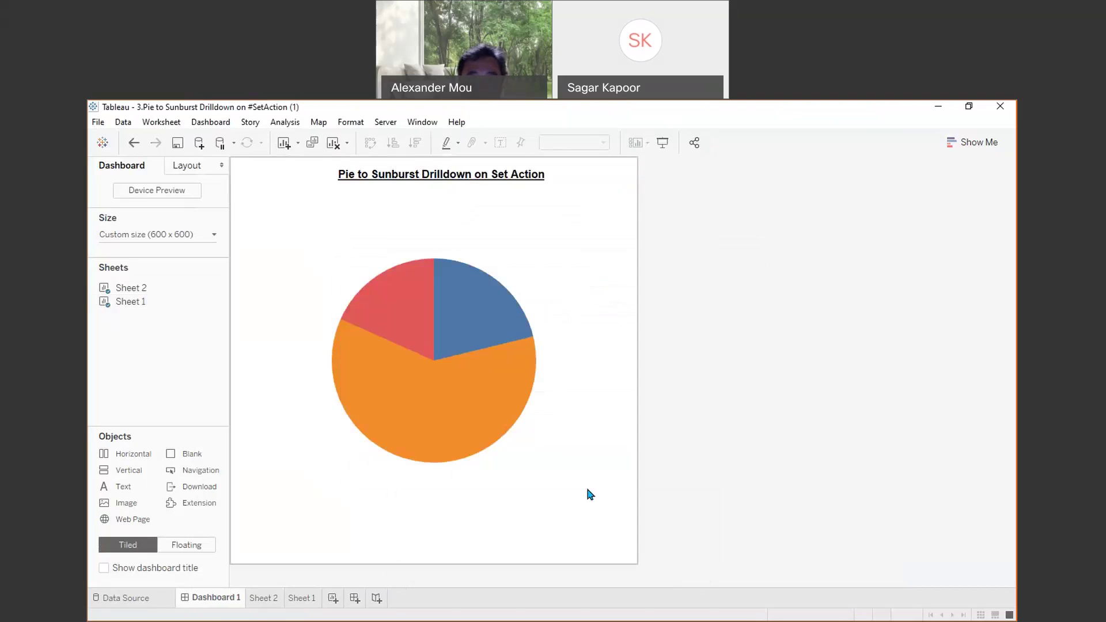
- Demonstrate the set action by selecting the Office Supplies, Furniture and Technology slices in turn on the dashboard
{"action": "left_click", "coordinate": [586, 485]}
{"action": "mouse_move", "coordinate": [437, 369]}
{"action": "left_click", "coordinate": [424, 408]}
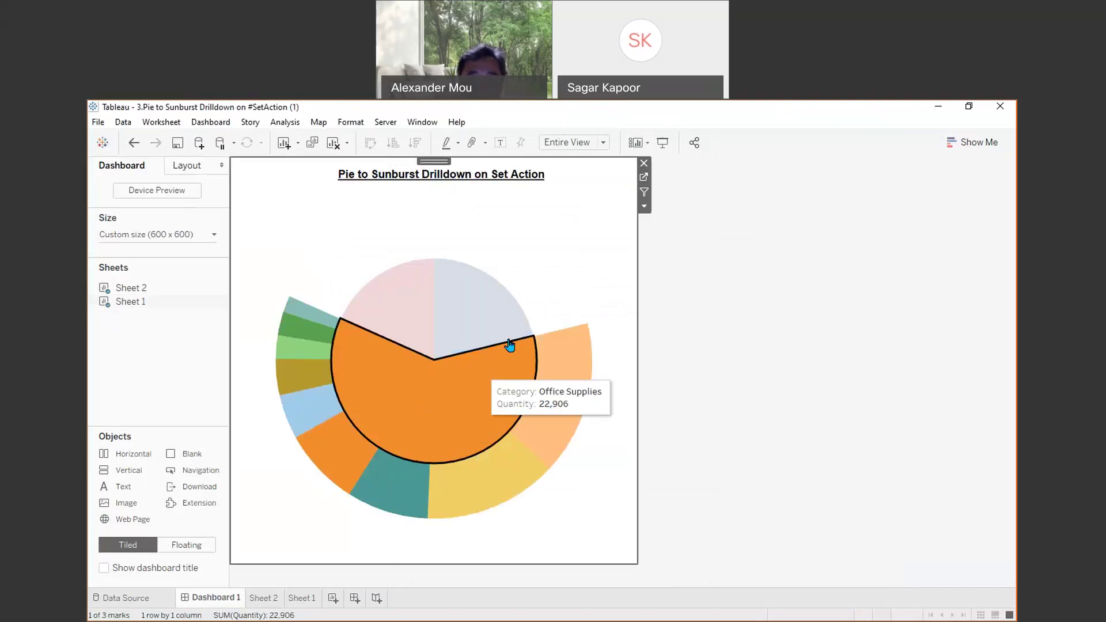
{"action": "left_click", "coordinate": [483, 316]}
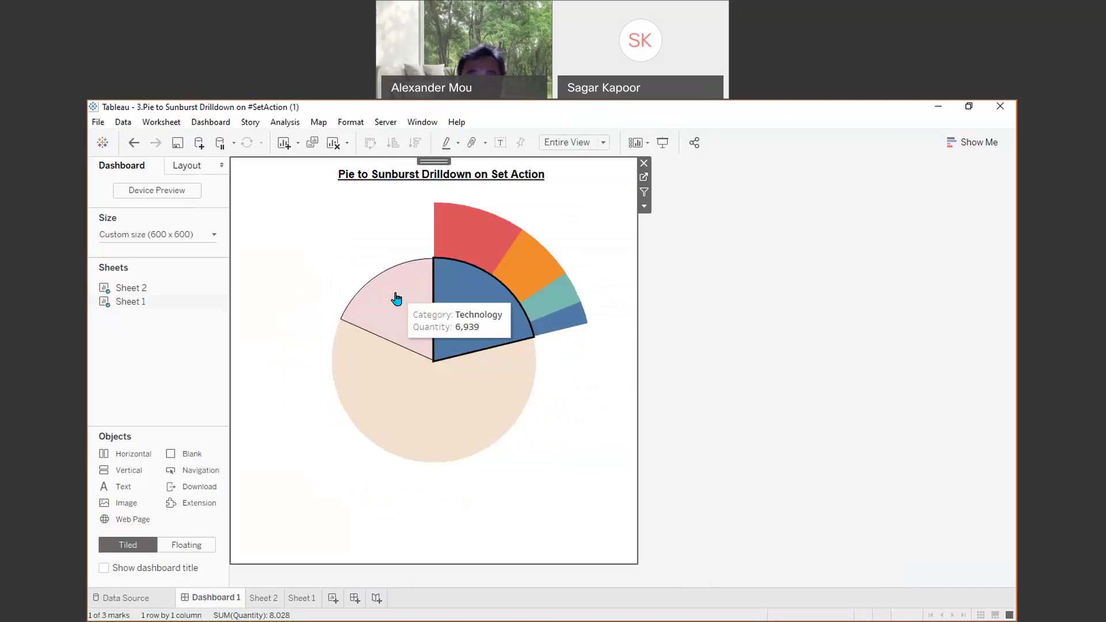
{"action": "left_click", "coordinate": [396, 297]}
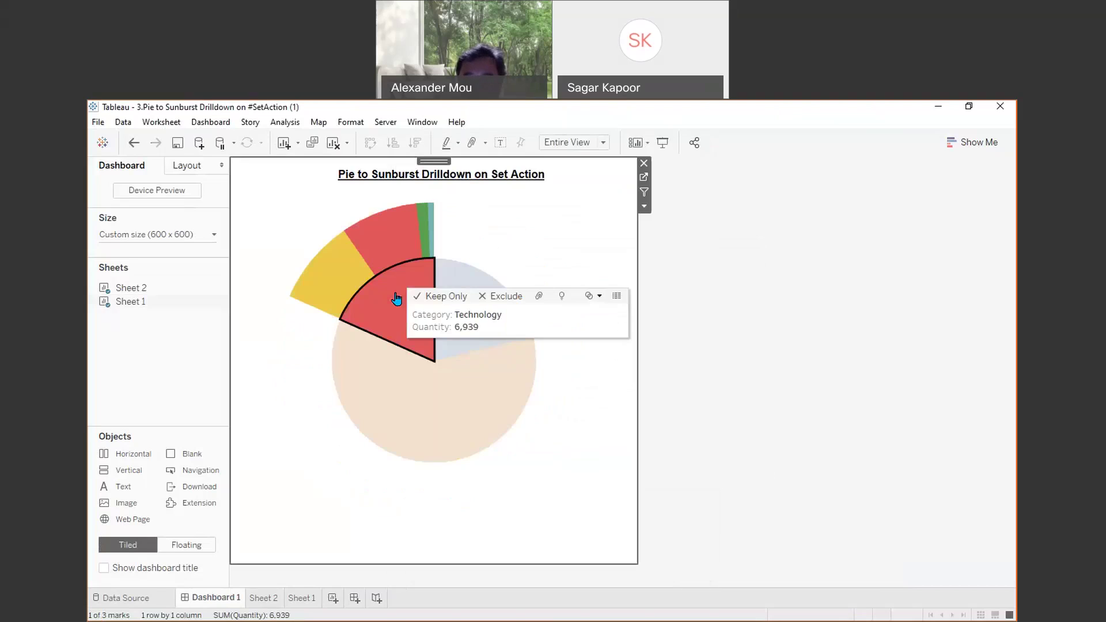
- Show the subcategory ring for the Office Supplies and Furniture slices on the dashboard, and clear the selection
{"action": "left_click", "coordinate": [386, 405]}
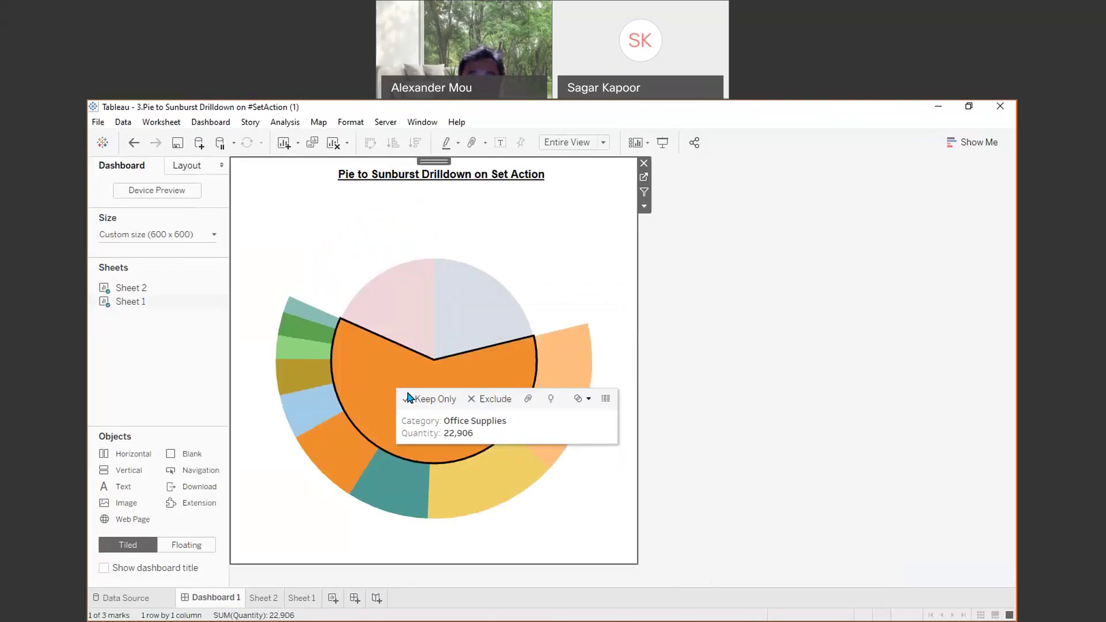
{"action": "left_click", "coordinate": [494, 321]}
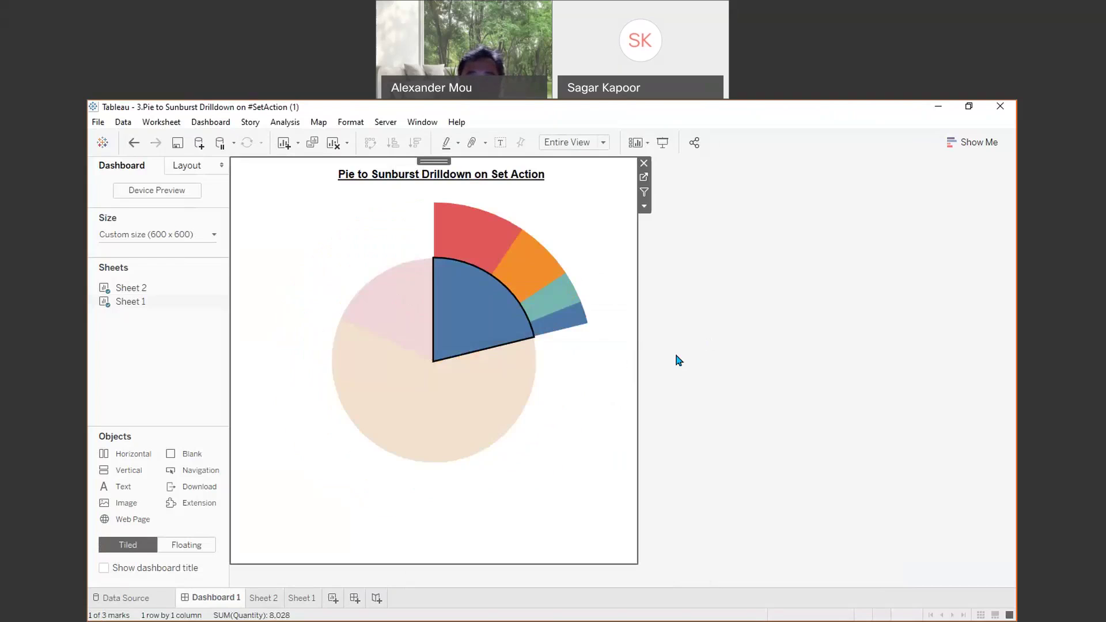
{"action": "left_click", "coordinate": [676, 353]}
{"action": "left_click", "coordinate": [411, 317]}
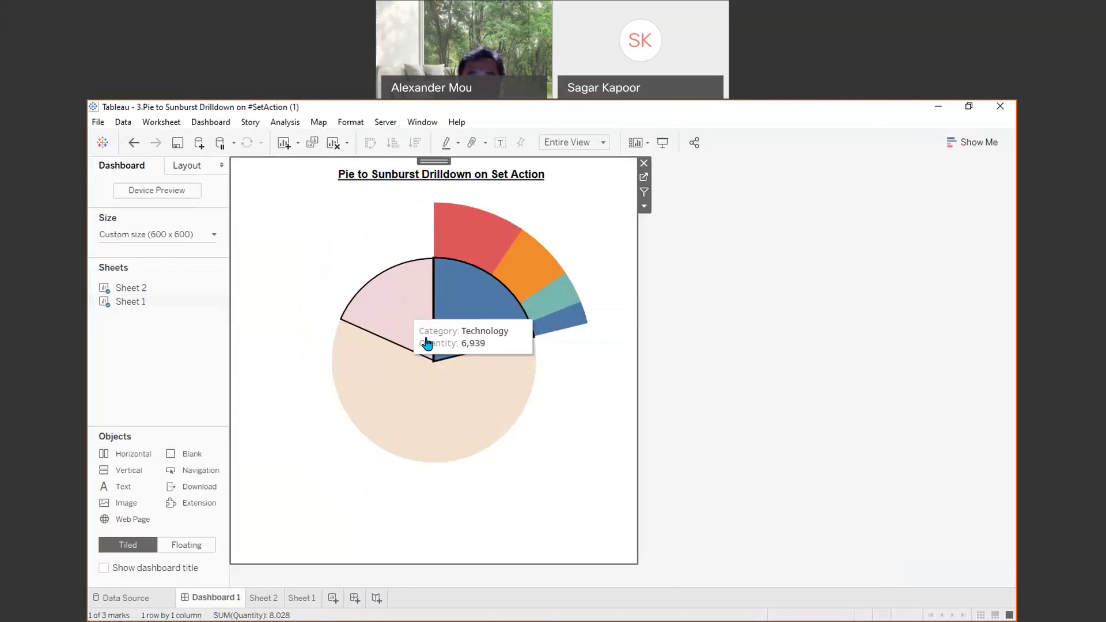
{"action": "left_click", "coordinate": [576, 428]}
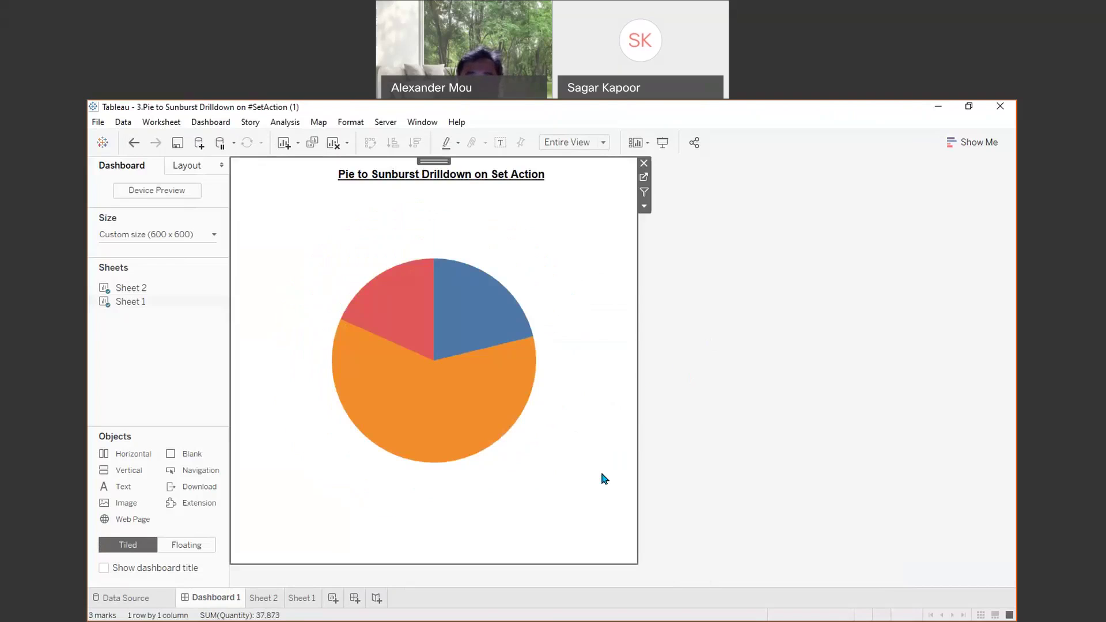
{"action": "left_click", "coordinate": [712, 377]}
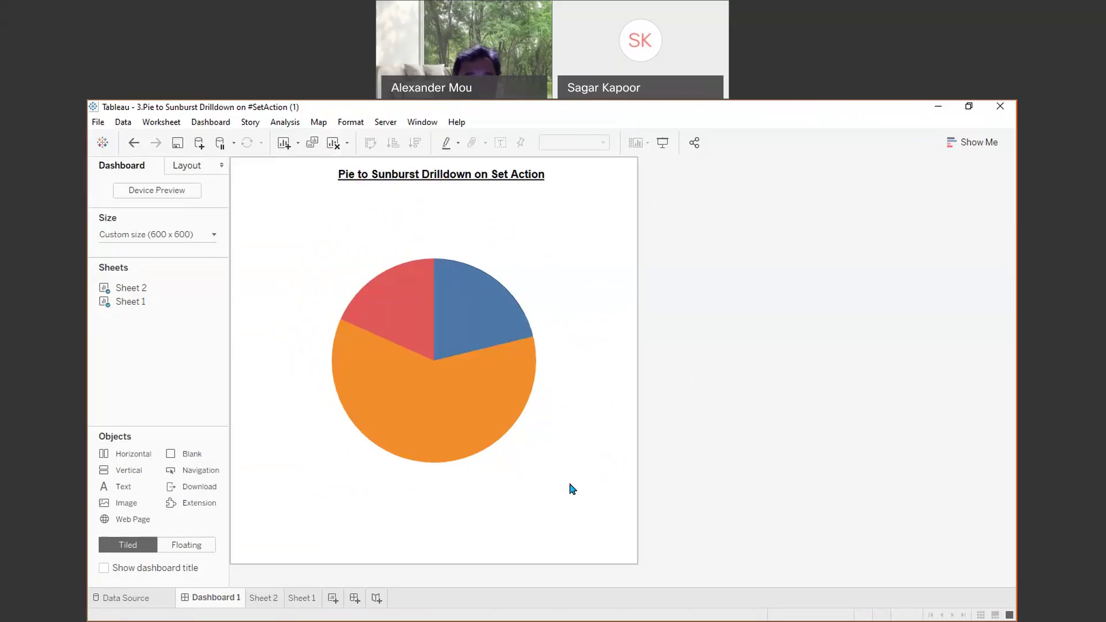
- Compare the category pie on Sheet 1 with the subcategory pie on Sheet 2, checking the duplicate option for Sheet 1
{"action": "left_click", "coordinate": [302, 599]}
{"action": "right_click", "coordinate": [302, 602]}
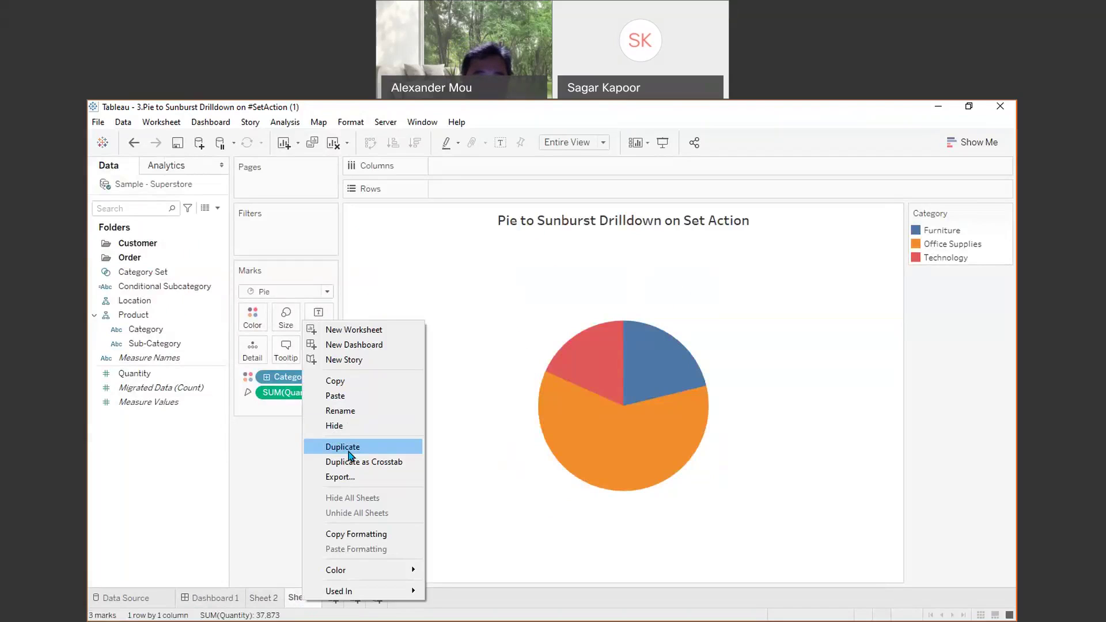
{"action": "left_click", "coordinate": [284, 468]}
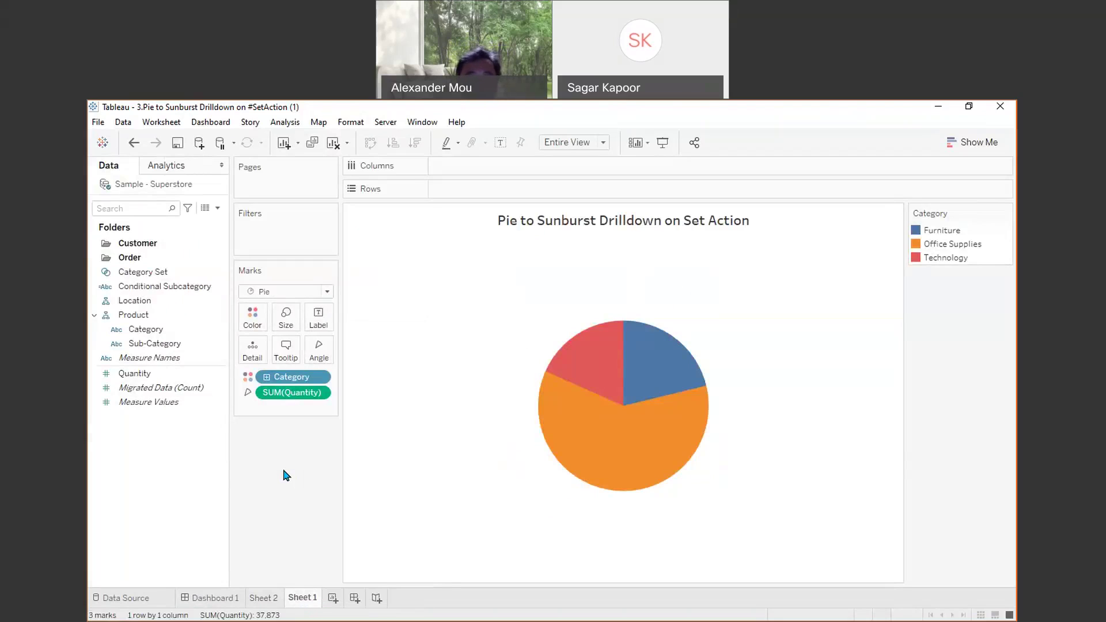
{"action": "left_click", "coordinate": [267, 598]}
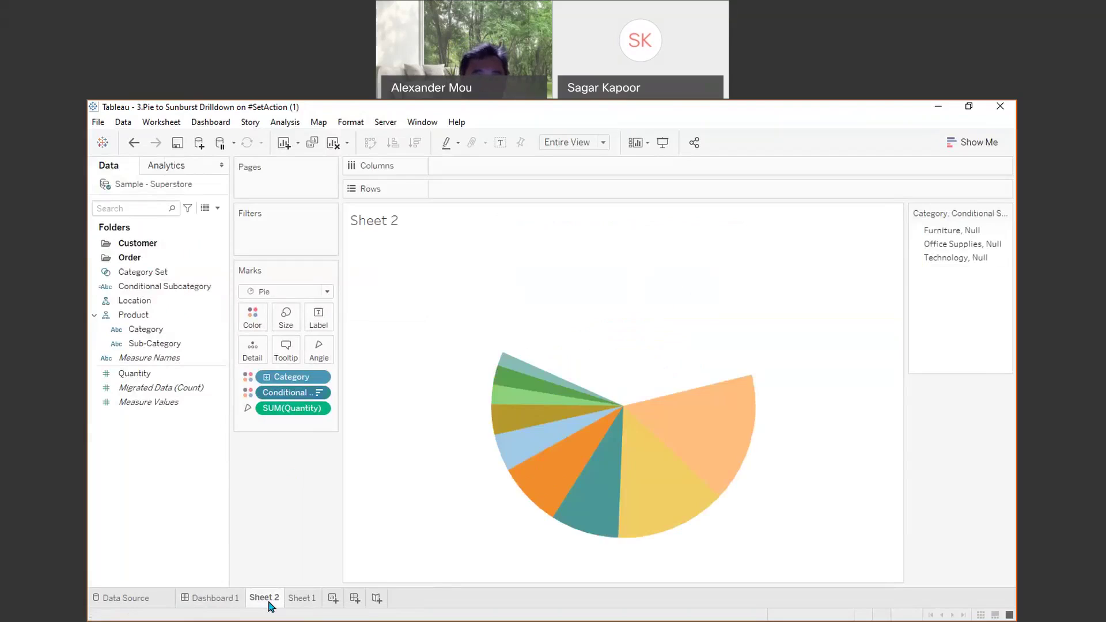
{"action": "left_click", "coordinate": [302, 598]}
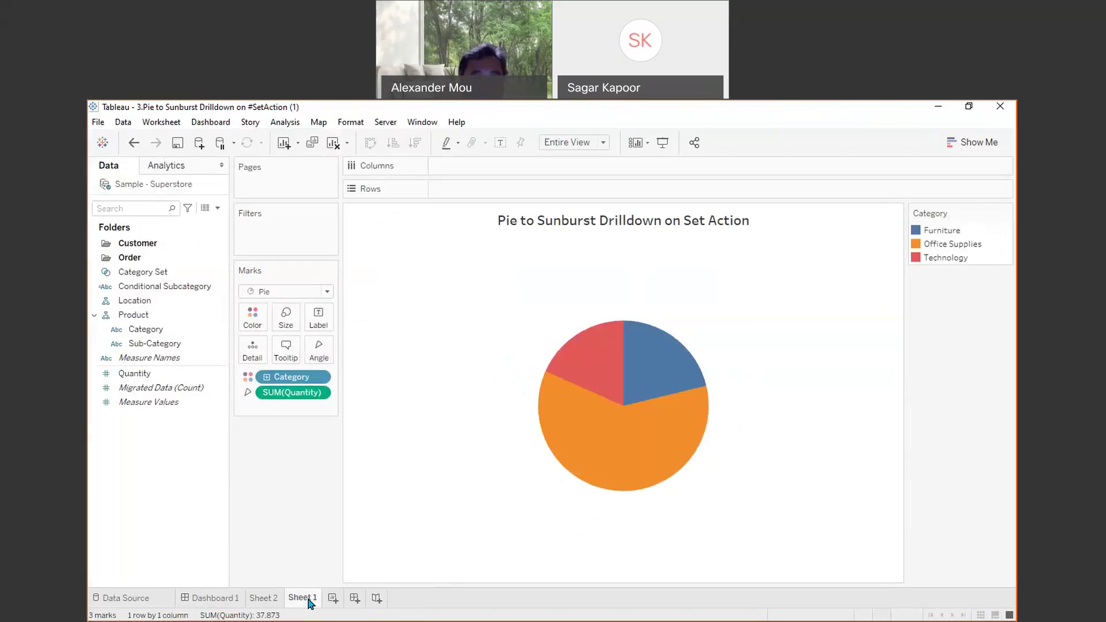
- Return to Dashboard 1, expand the Office Supplies slice to examine its subcategory ring, and clear the selection
{"action": "left_click", "coordinate": [223, 602]}
{"action": "mouse_move", "coordinate": [475, 415]}
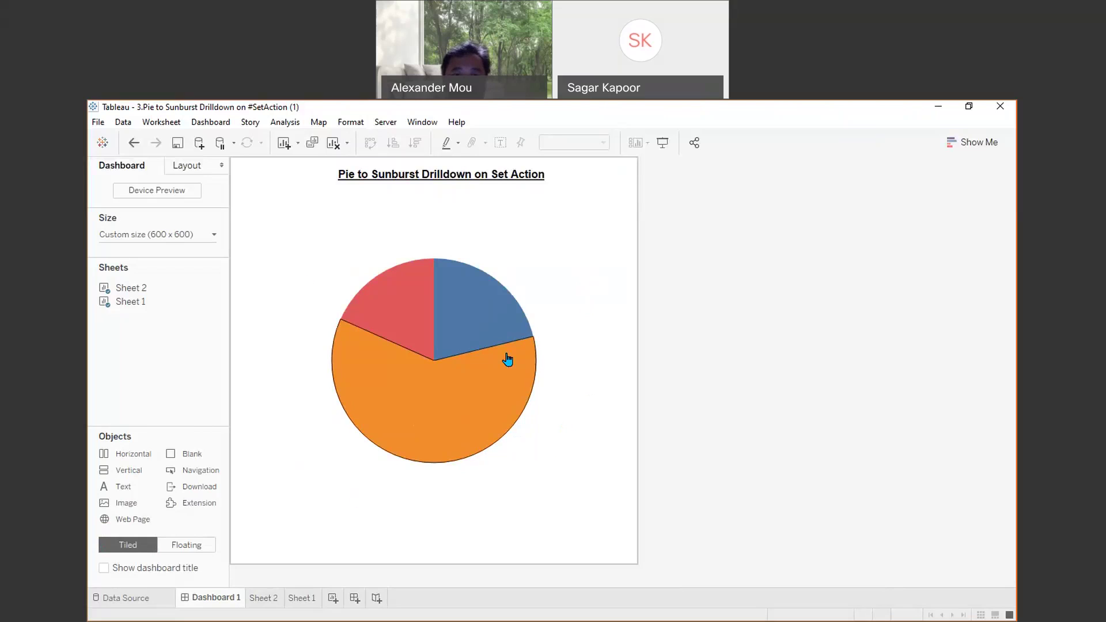
{"action": "mouse_move", "coordinate": [465, 425]}
{"action": "left_click", "coordinate": [427, 372]}
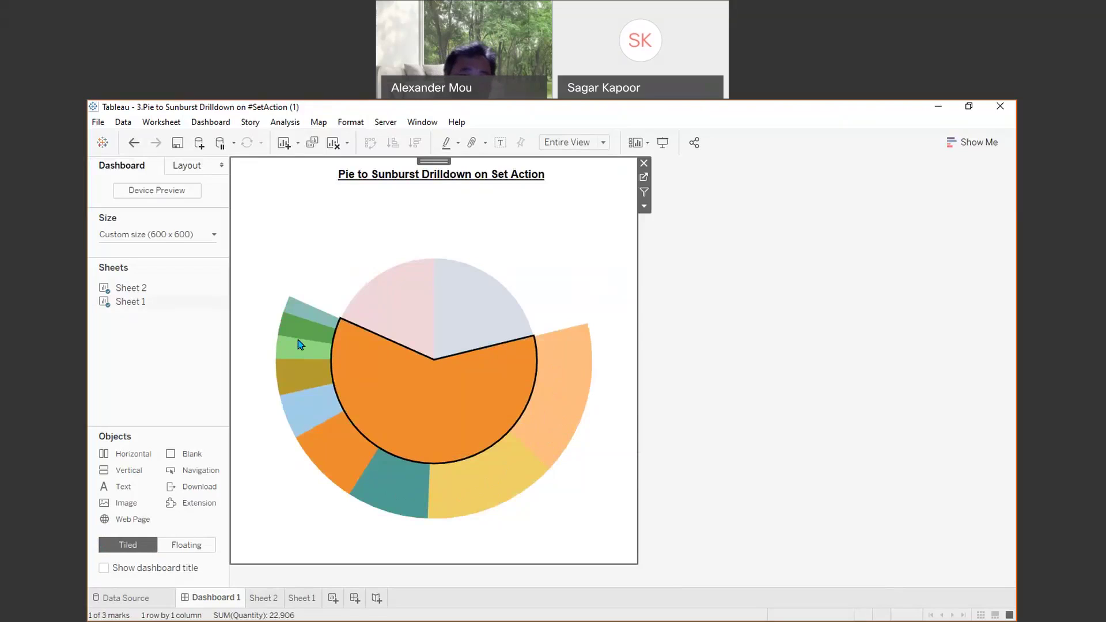
{"action": "left_click", "coordinate": [597, 491]}
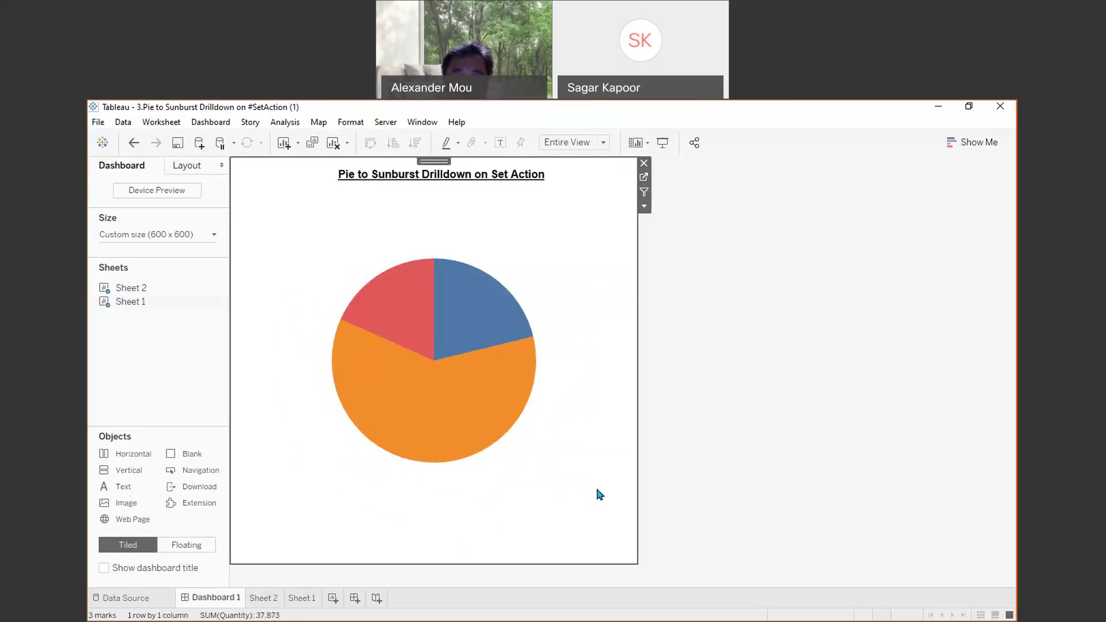
{"action": "left_click", "coordinate": [781, 396]}
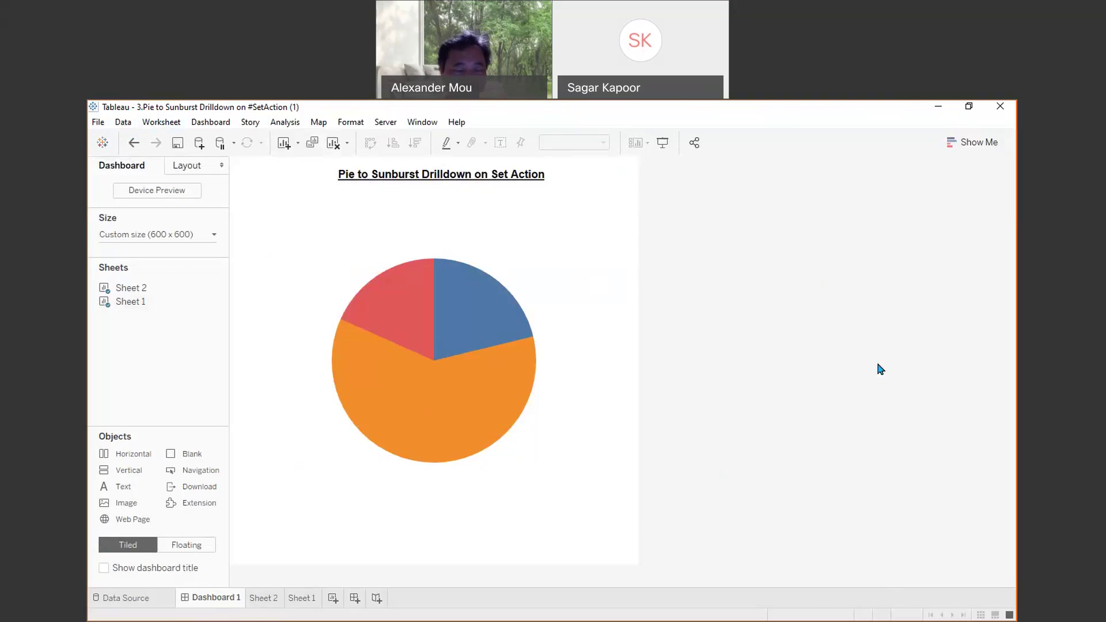
- Switch to the Viz Connect workbook and open its Labels inside sheet
{"action": "key", "text": "alt+Tab"}
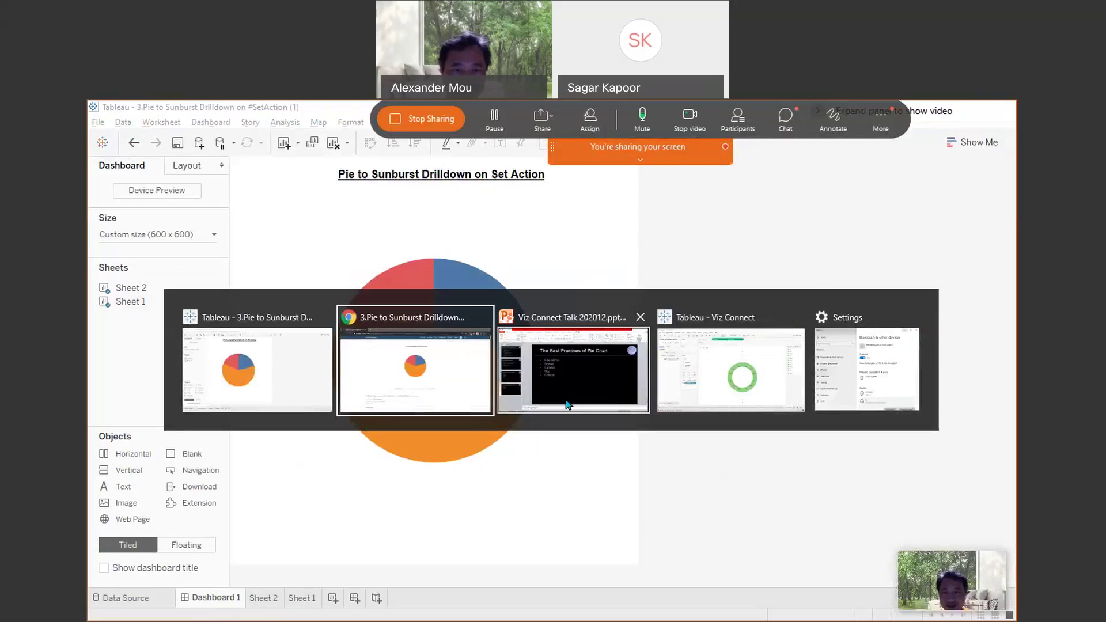
{"action": "key", "text": "Tab"}
{"action": "key", "text": "Tab"}
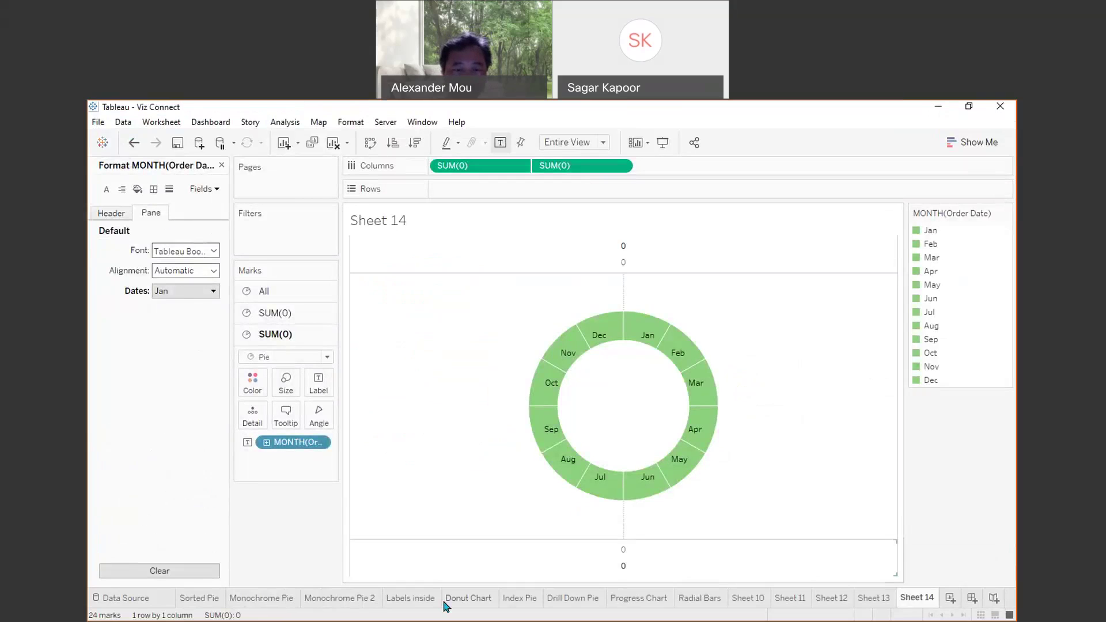
{"action": "left_click", "coordinate": [411, 599]}
- Move the Office Supplies label out of its slice to just below the pie, and deselect it
{"action": "mouse_move", "coordinate": [631, 483]}
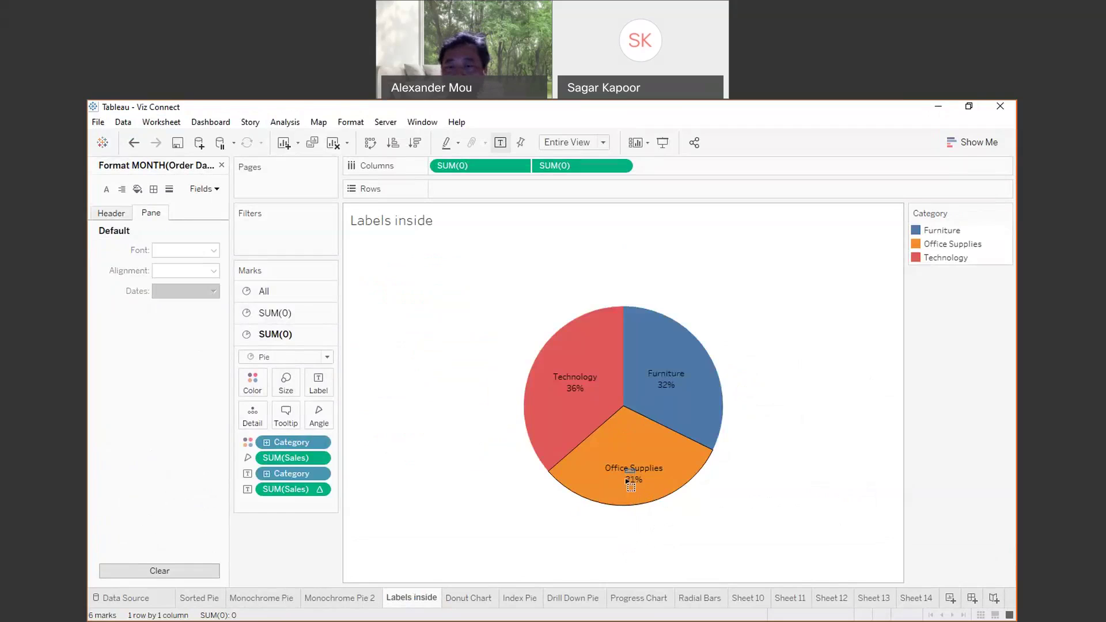
{"action": "left_click", "coordinate": [628, 476]}
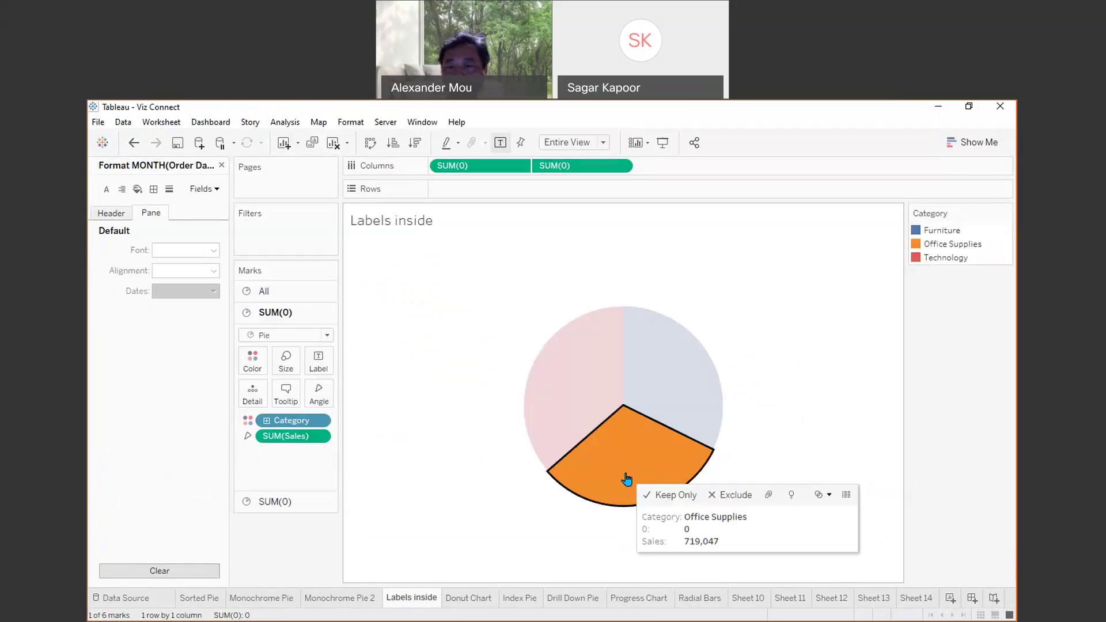
{"action": "left_click", "coordinate": [813, 410]}
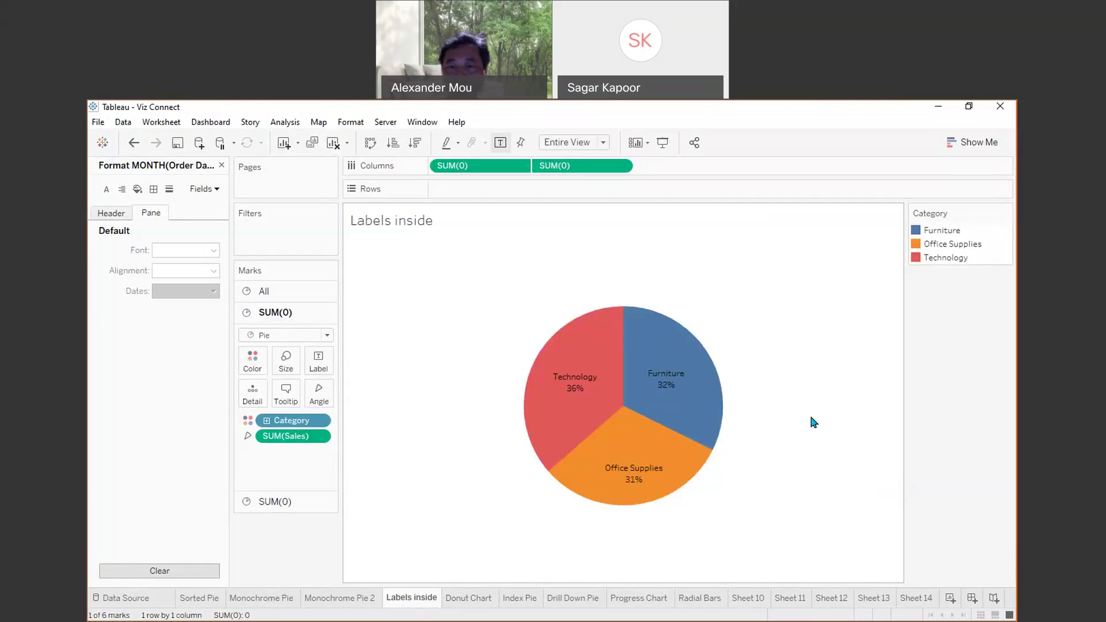
{"action": "left_click", "coordinate": [636, 470]}
{"action": "left_click_drag", "start_coordinate": [636, 469], "coordinate": [632, 533]}
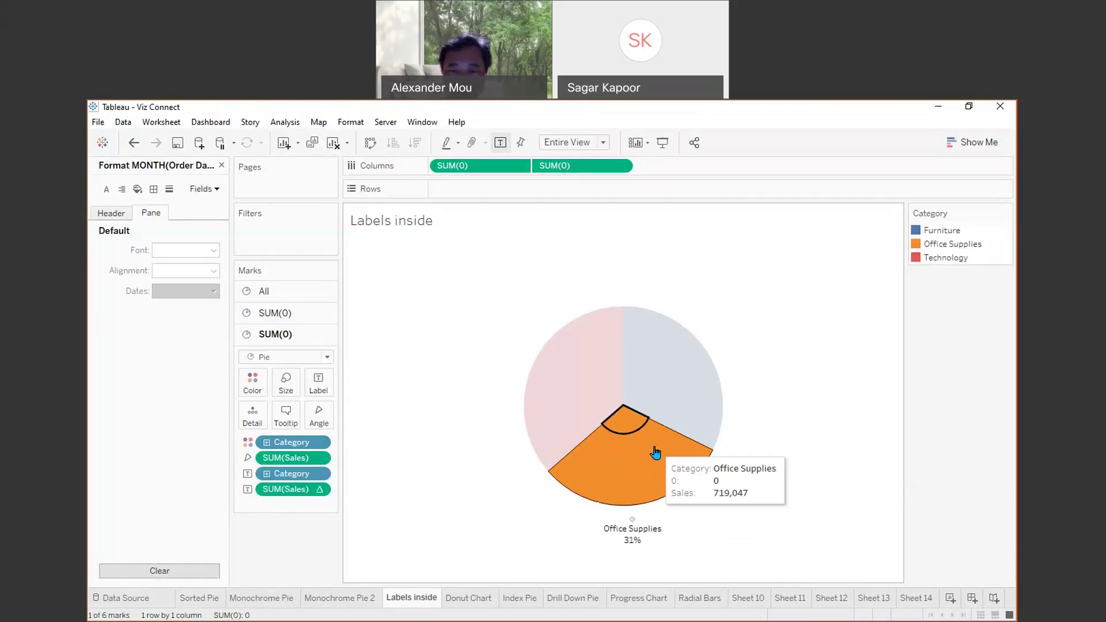
{"action": "left_click", "coordinate": [712, 480]}
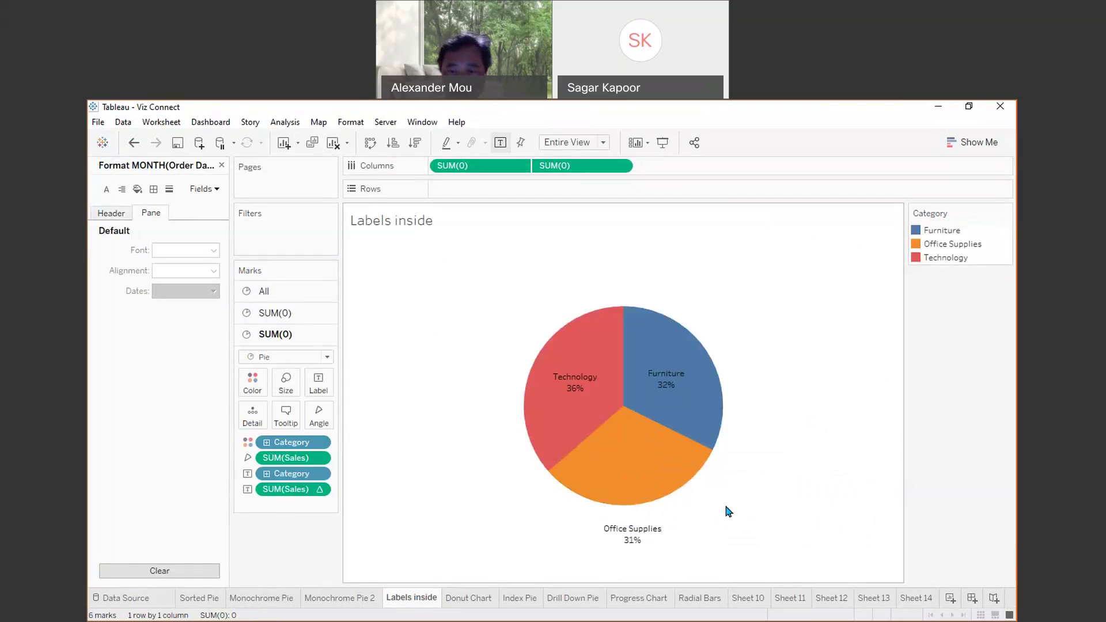
- Turn off the dual axis and remove the second SUM(0) pill from Columns, leaving a single pie
{"action": "mouse_move", "coordinate": [680, 433]}
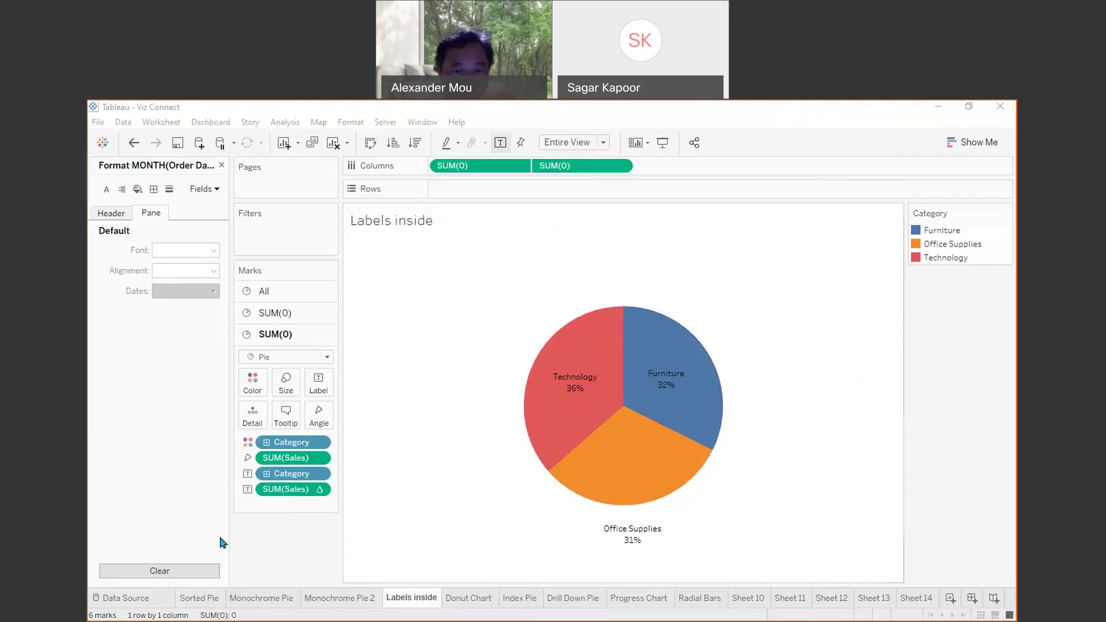
{"action": "left_click", "coordinate": [430, 492]}
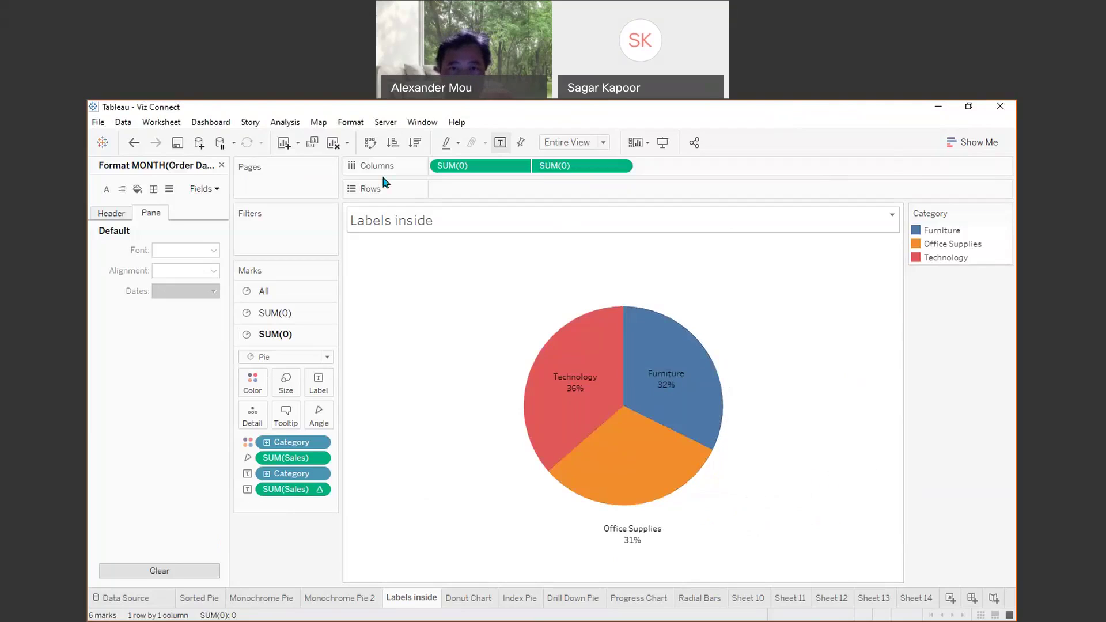
{"action": "left_click", "coordinate": [599, 165]}
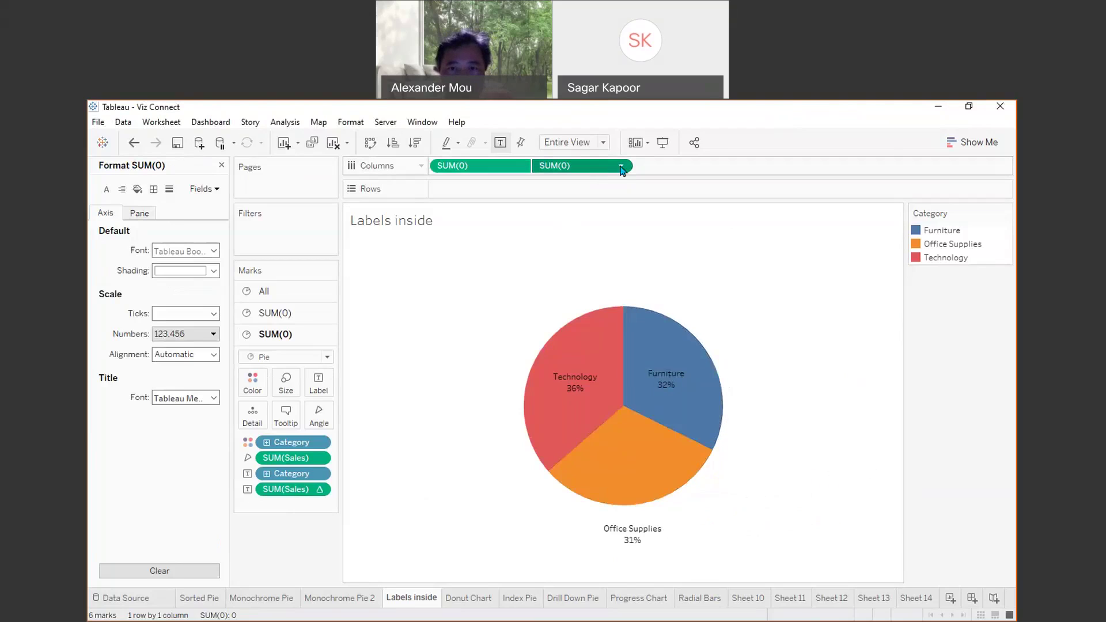
{"action": "left_click", "coordinate": [621, 169]}
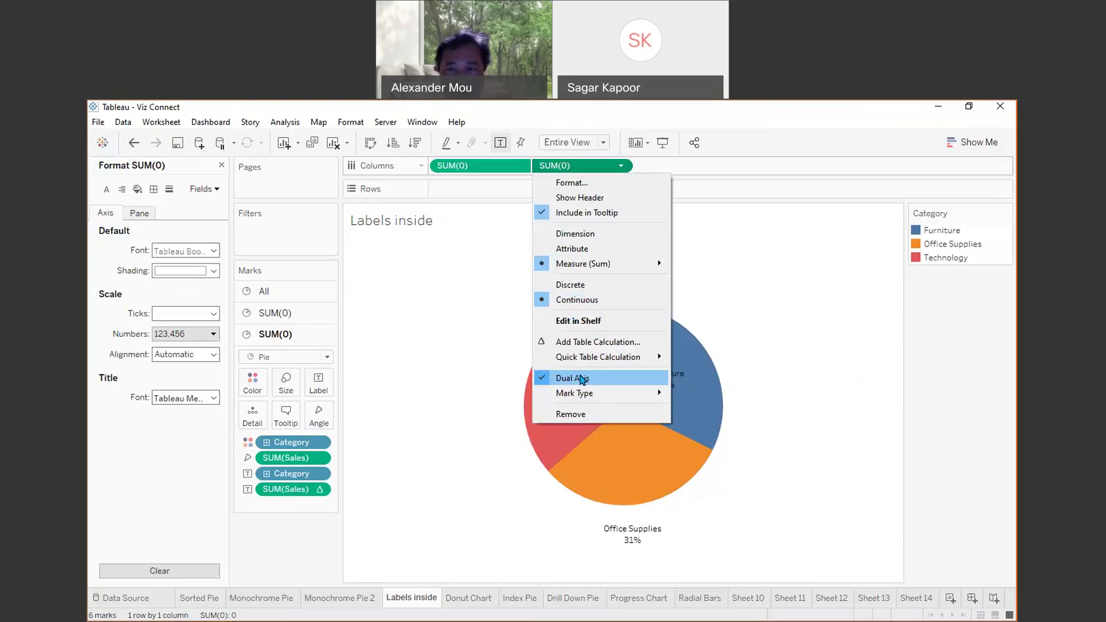
{"action": "left_click", "coordinate": [740, 306]}
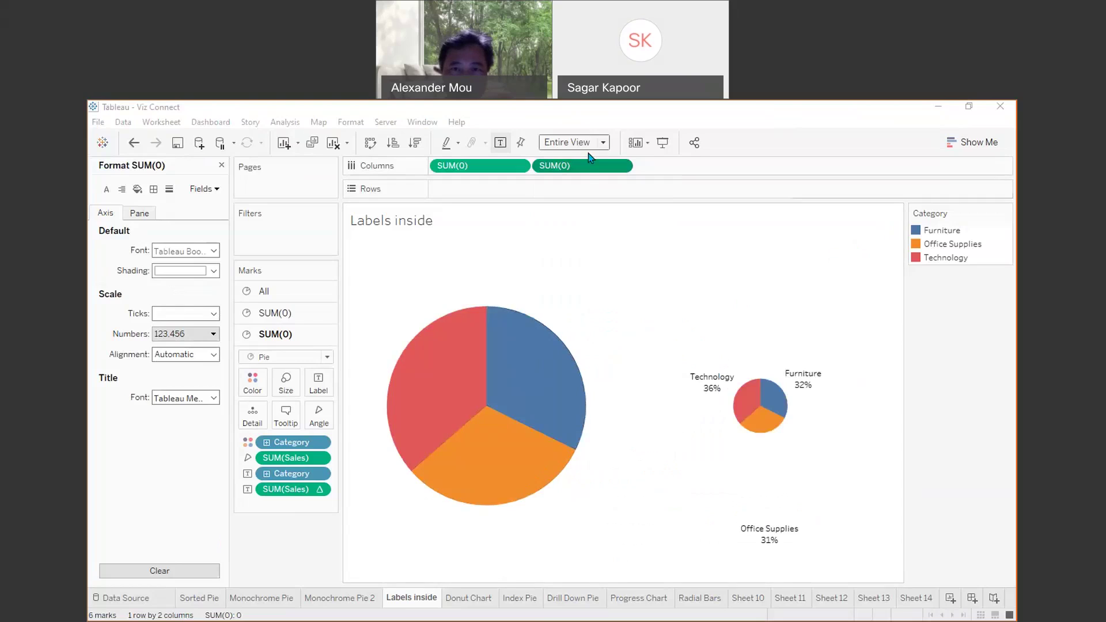
{"action": "left_click_drag", "start_coordinate": [586, 167], "coordinate": [781, 141]}
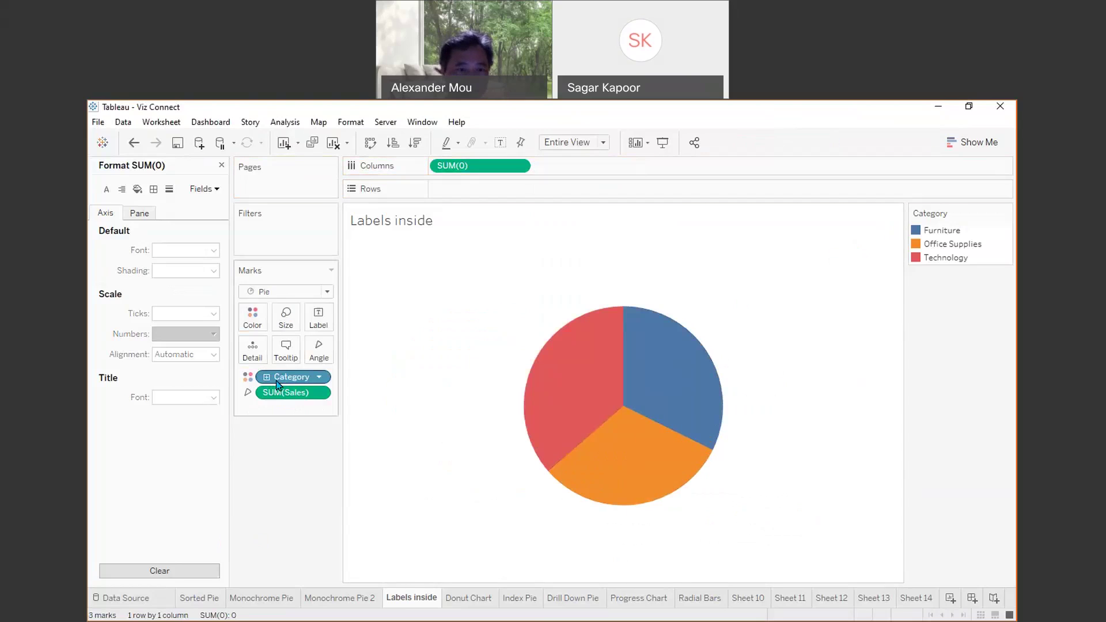
- Label the pie slices with Category and move the Furniture label inside its slice
{"action": "left_click_drag", "start_coordinate": [278, 378], "coordinate": [320, 318]}
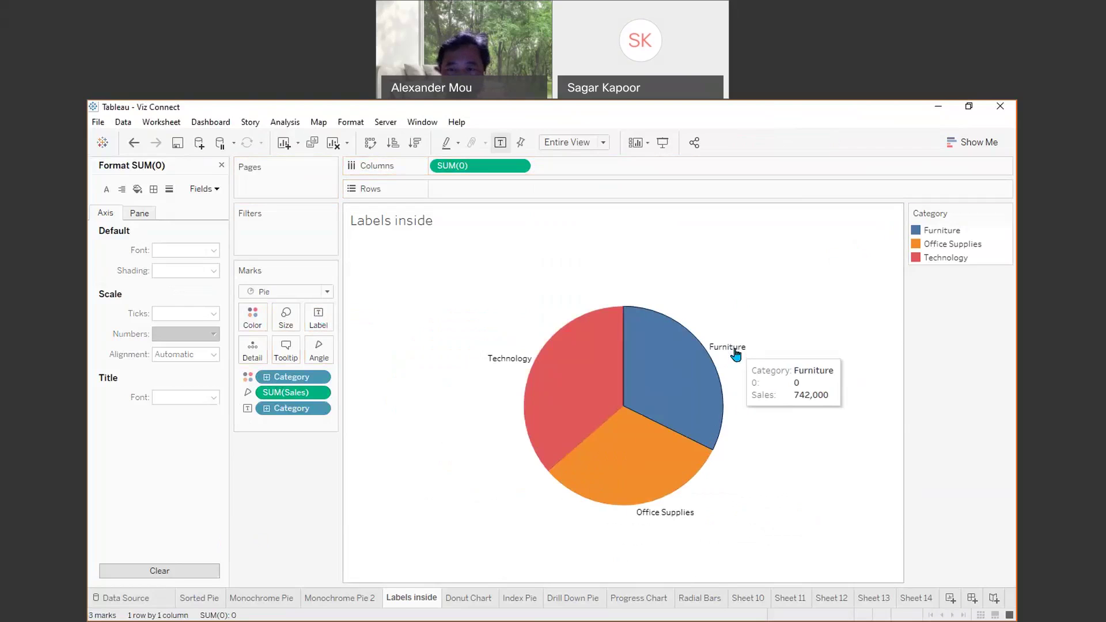
{"action": "left_click", "coordinate": [736, 347]}
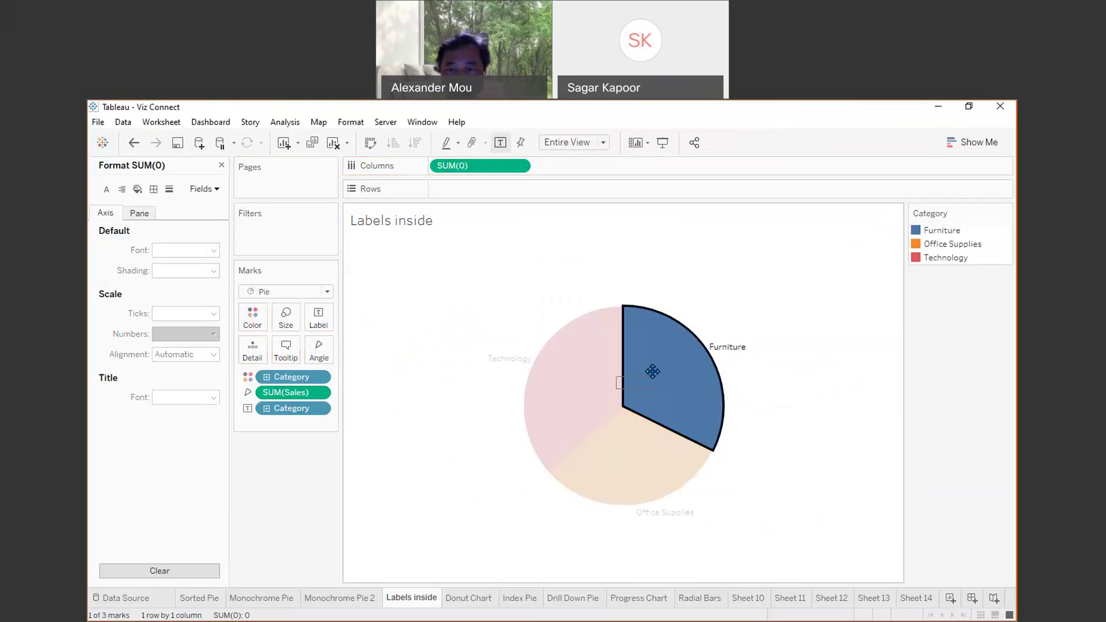
{"action": "left_click_drag", "start_coordinate": [658, 365], "coordinate": [658, 365]}
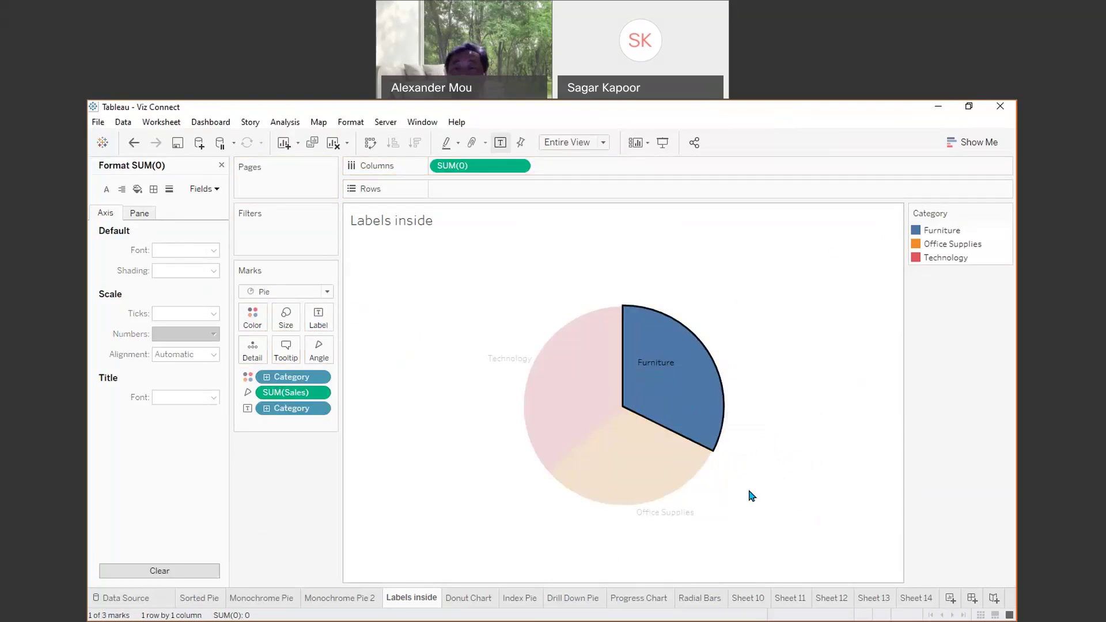
{"action": "left_click", "coordinate": [716, 482]}
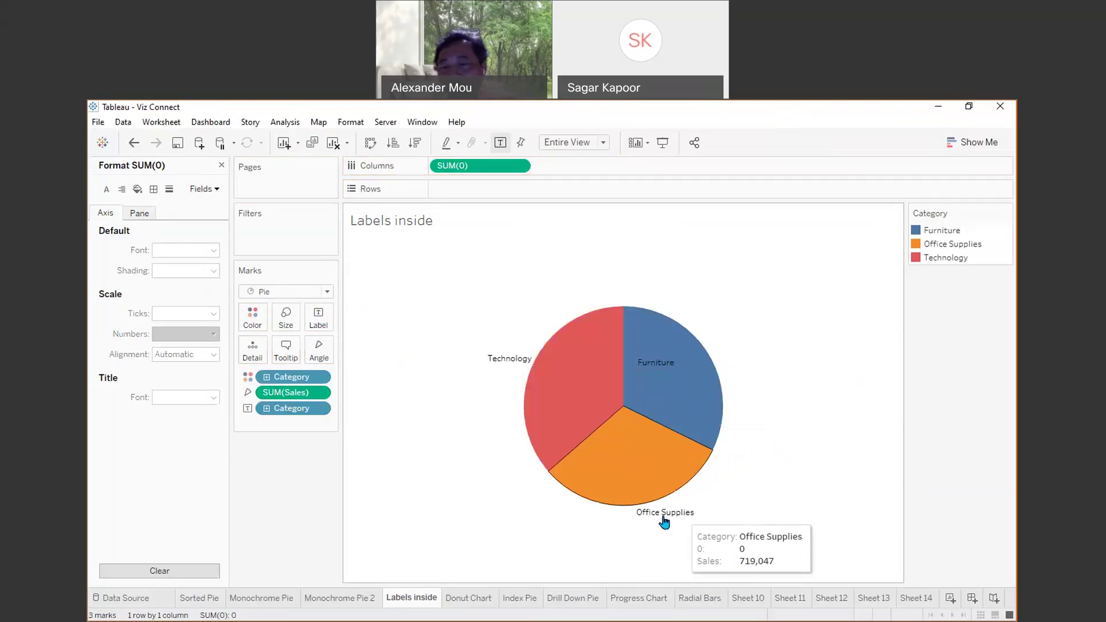
- Move the Office Supplies and Technology labels inside their slices, and clear the selection
{"action": "left_click", "coordinate": [668, 511]}
{"action": "left_click_drag", "start_coordinate": [669, 511], "coordinate": [636, 477]}
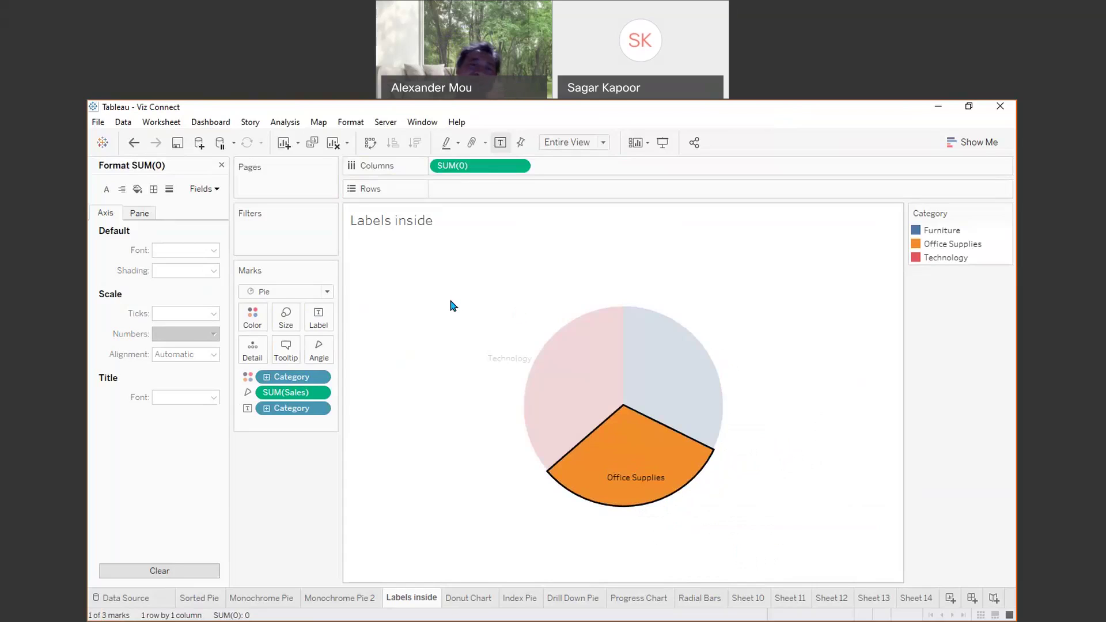
{"action": "left_click", "coordinate": [456, 409]}
{"action": "left_click_drag", "start_coordinate": [518, 375], "coordinate": [483, 394]}
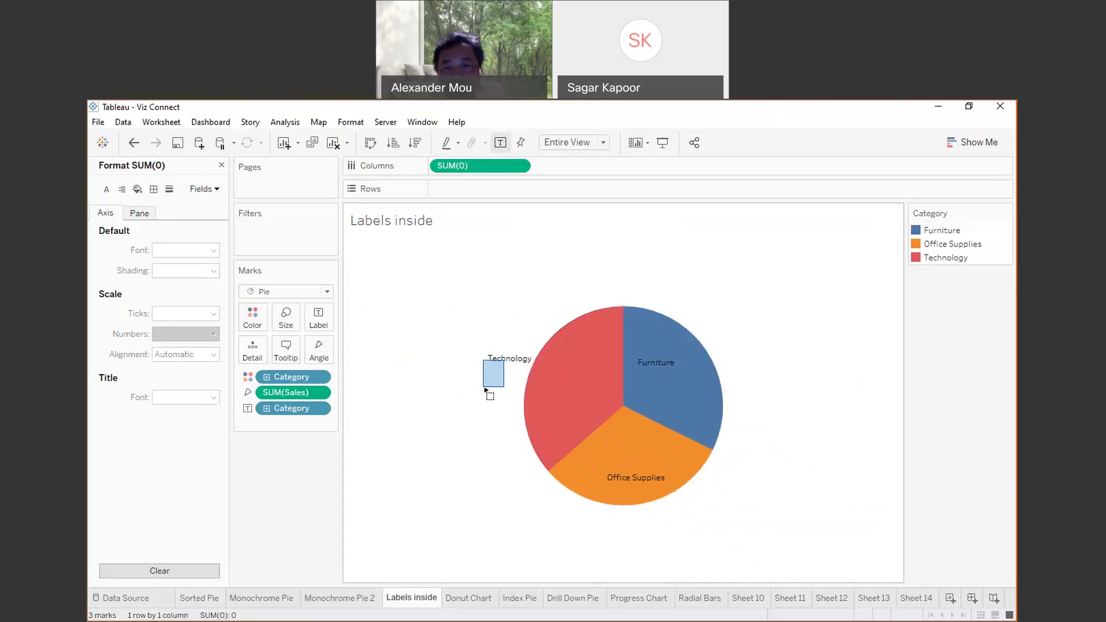
{"action": "left_click", "coordinate": [506, 361]}
{"action": "left_click_drag", "start_coordinate": [506, 361], "coordinate": [566, 369]}
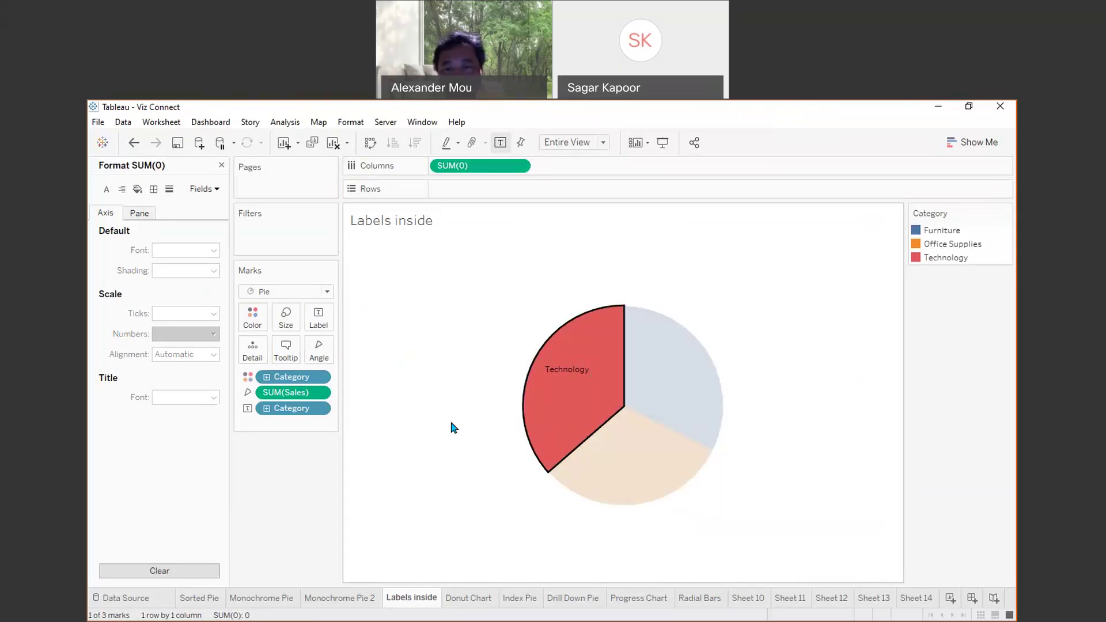
{"action": "left_click", "coordinate": [451, 423]}
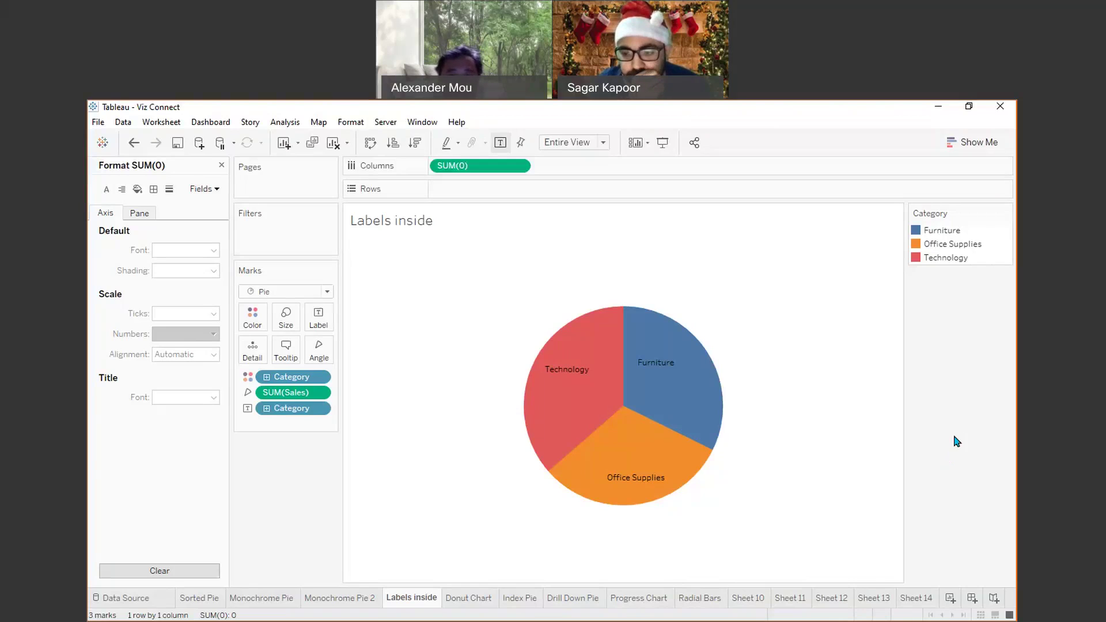
- Switch to the Chrome window showing the Pie to Sunburst Drilldown viz on Tableau Public
{"action": "key", "text": "alt+Tab"}
{"action": "key", "text": "alt+Tab"}
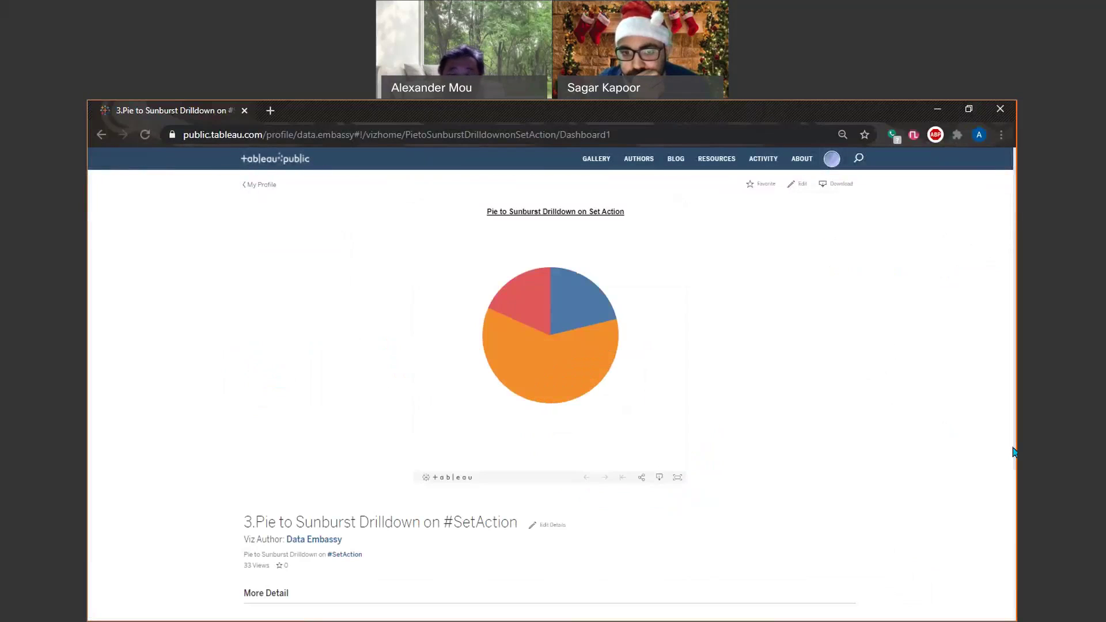
- Return to the Data Embassy profile and look through its published vizzes, loading more down to the earliest ones
{"action": "left_click", "coordinate": [252, 186]}
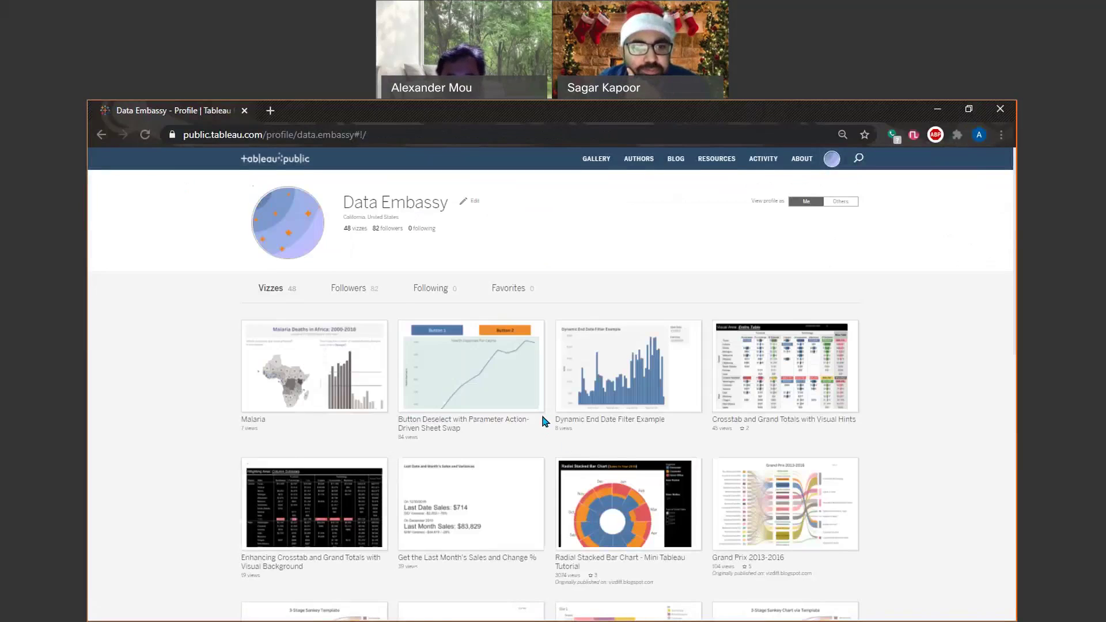
{"action": "scroll", "coordinate": [542, 417], "scroll_direction": "down", "scroll_amount": 5}
{"action": "scroll", "coordinate": [542, 417], "scroll_direction": "up", "scroll_amount": 5}
{"action": "scroll", "coordinate": [542, 421], "scroll_direction": "down", "scroll_amount": 10}
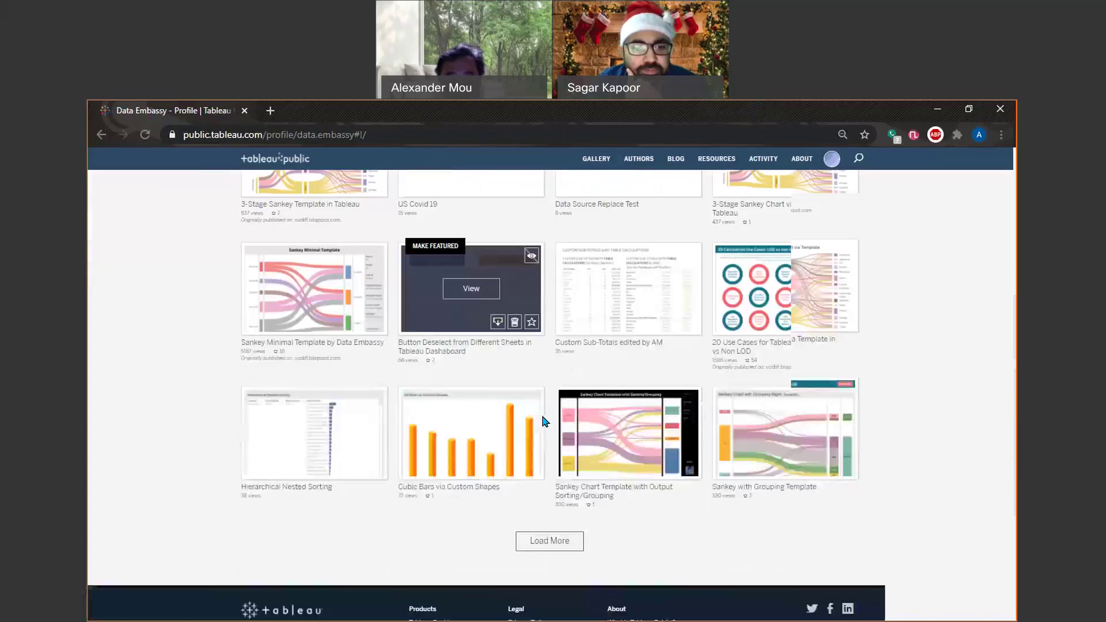
{"action": "left_click", "coordinate": [546, 425]}
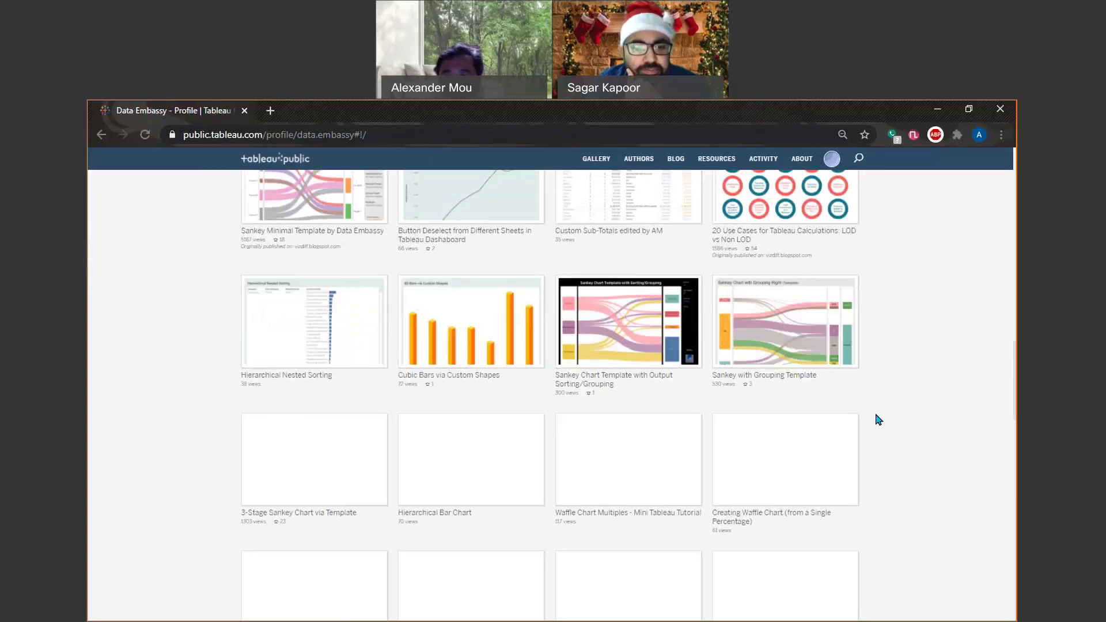
{"action": "scroll", "coordinate": [912, 340], "scroll_direction": "down", "scroll_amount": 9}
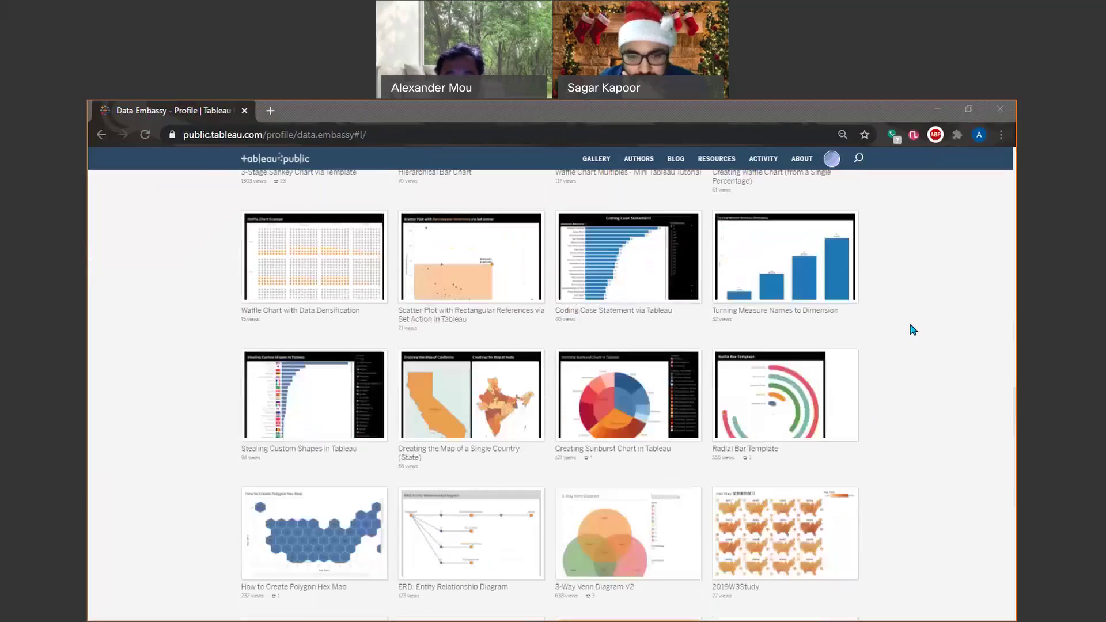
{"action": "scroll", "coordinate": [908, 313], "scroll_direction": "down", "scroll_amount": 5}
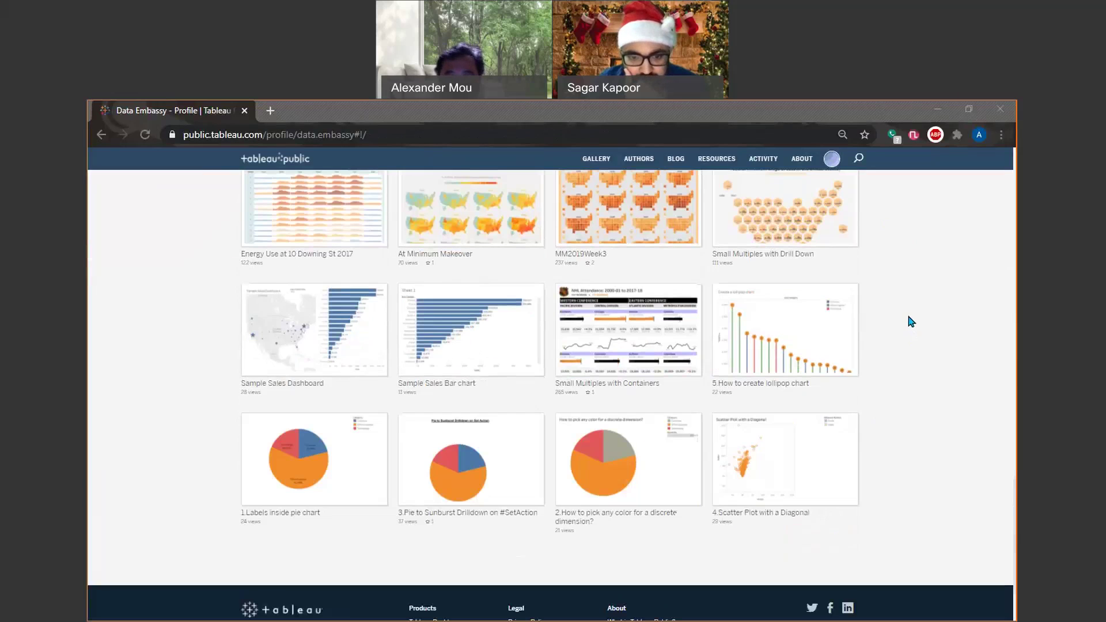
{"action": "scroll", "coordinate": [906, 312], "scroll_direction": "down", "scroll_amount": 3}
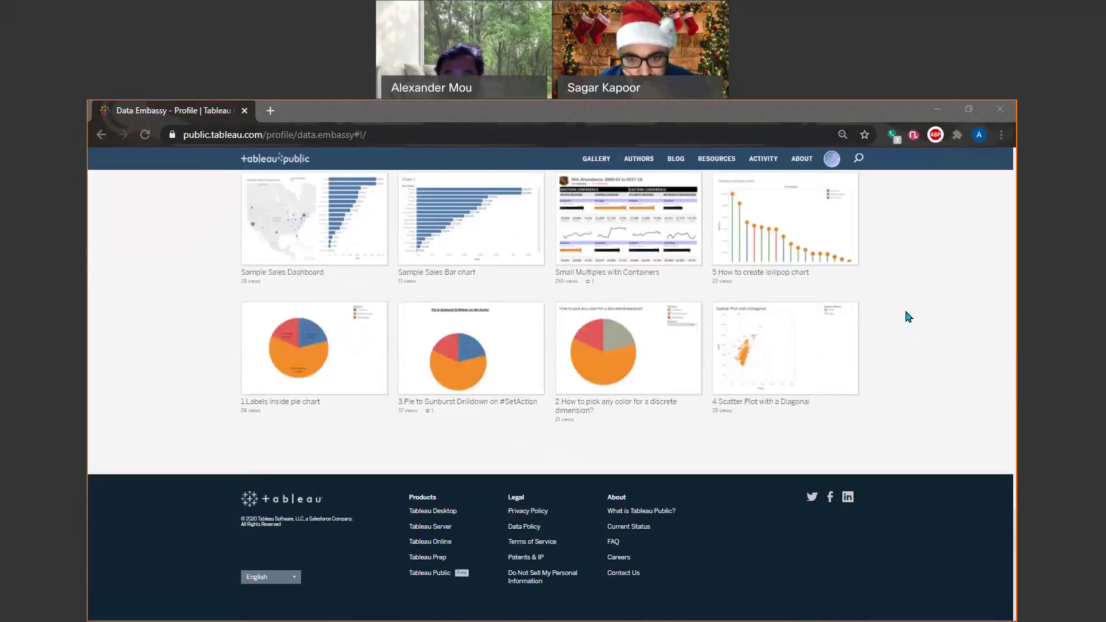
{"action": "scroll", "coordinate": [902, 303], "scroll_direction": "up", "scroll_amount": 20}
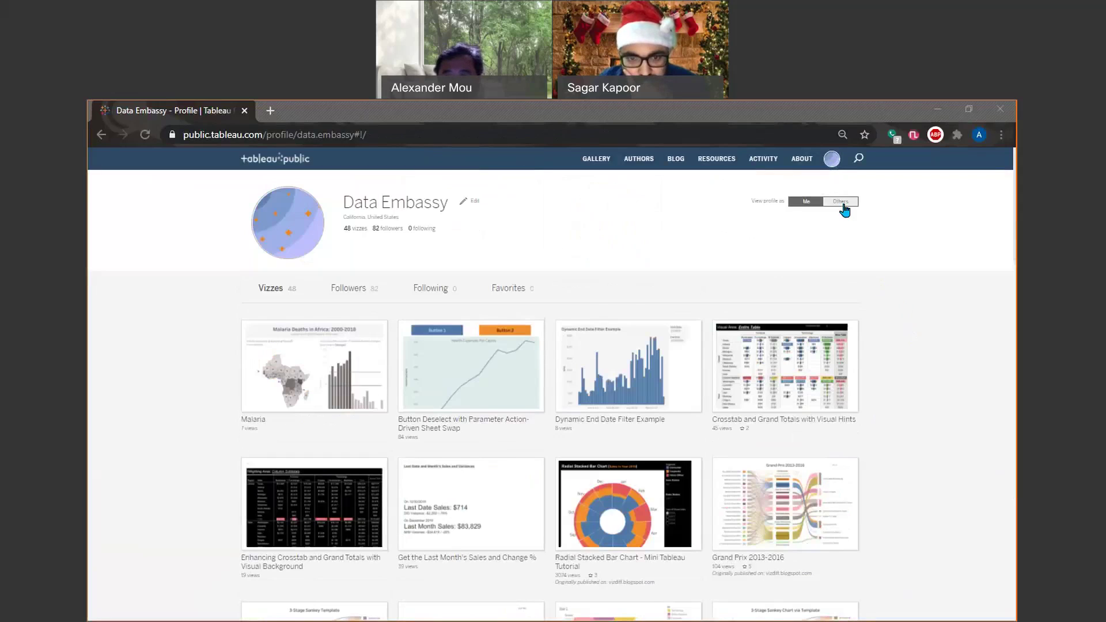
- Search Tableau Public for the presenter's full name and open the matching author profile
{"action": "left_click", "coordinate": [858, 158]}
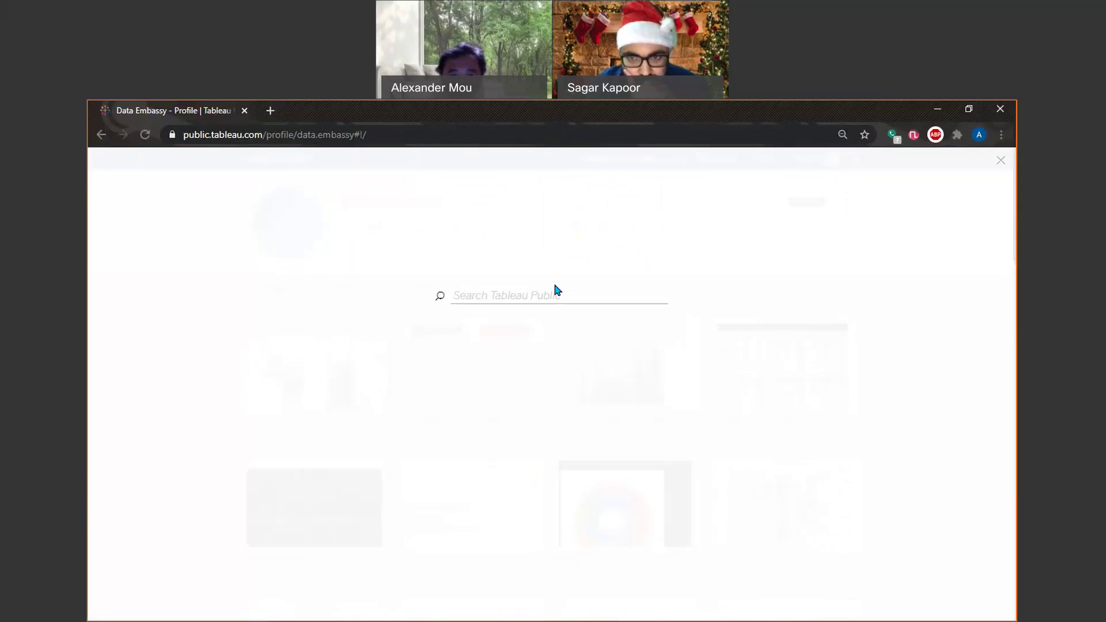
{"action": "type", "text": "alexander mou"}
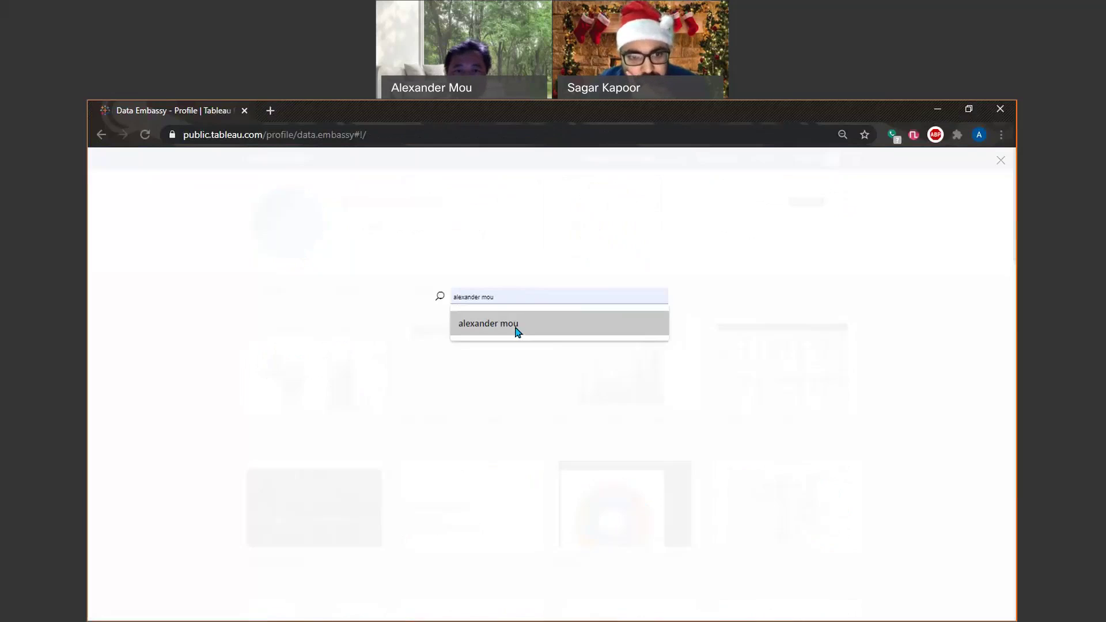
{"action": "left_click", "coordinate": [517, 331]}
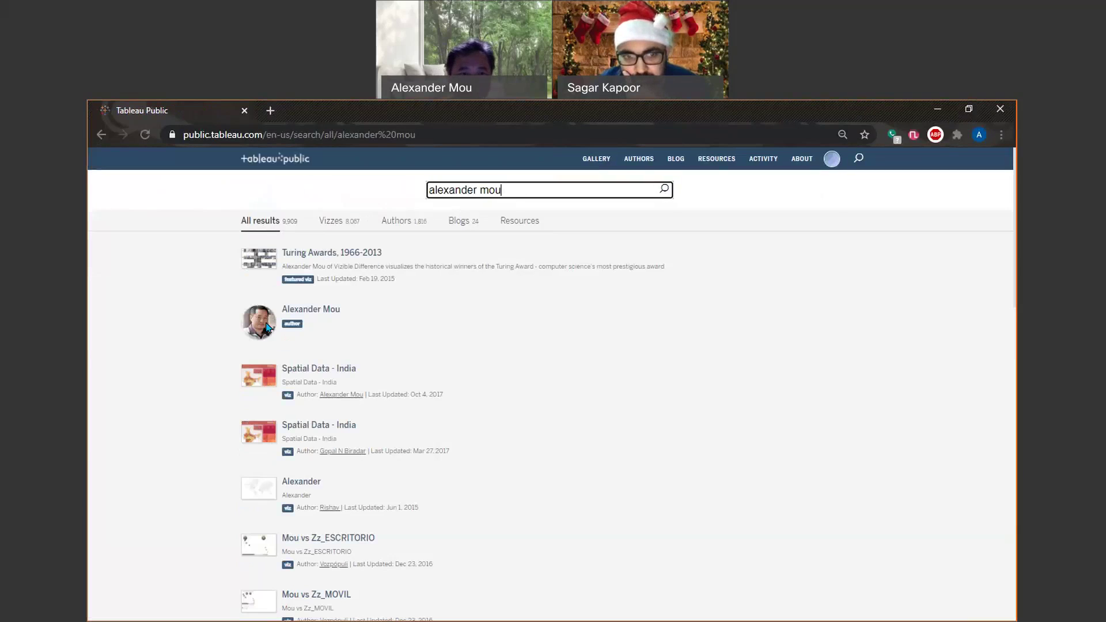
{"action": "left_click", "coordinate": [292, 326]}
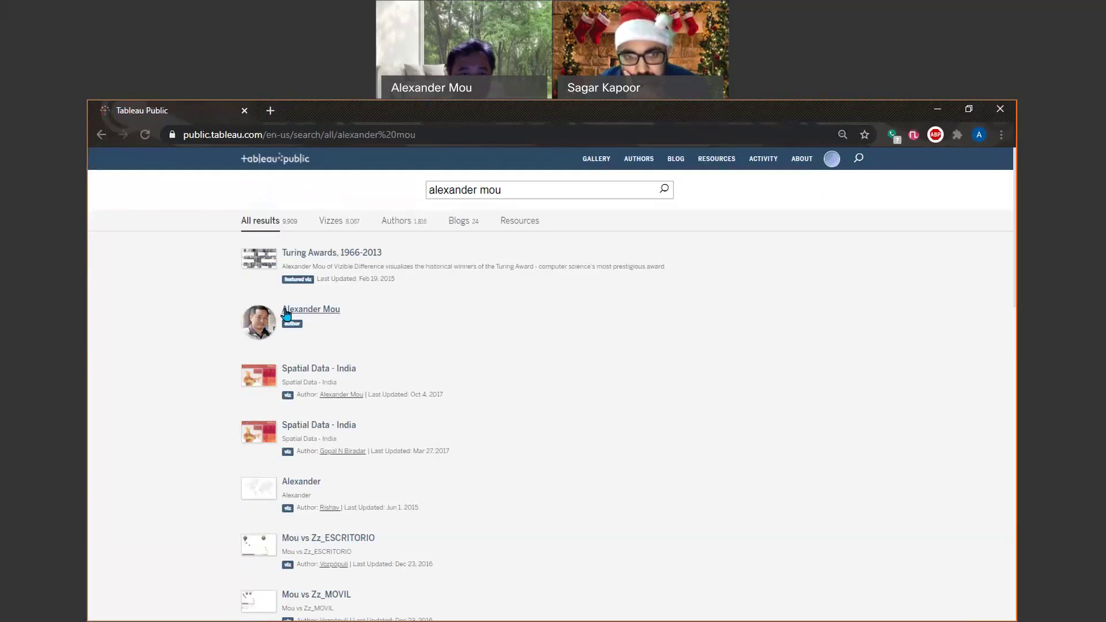
{"action": "left_click", "coordinate": [291, 311]}
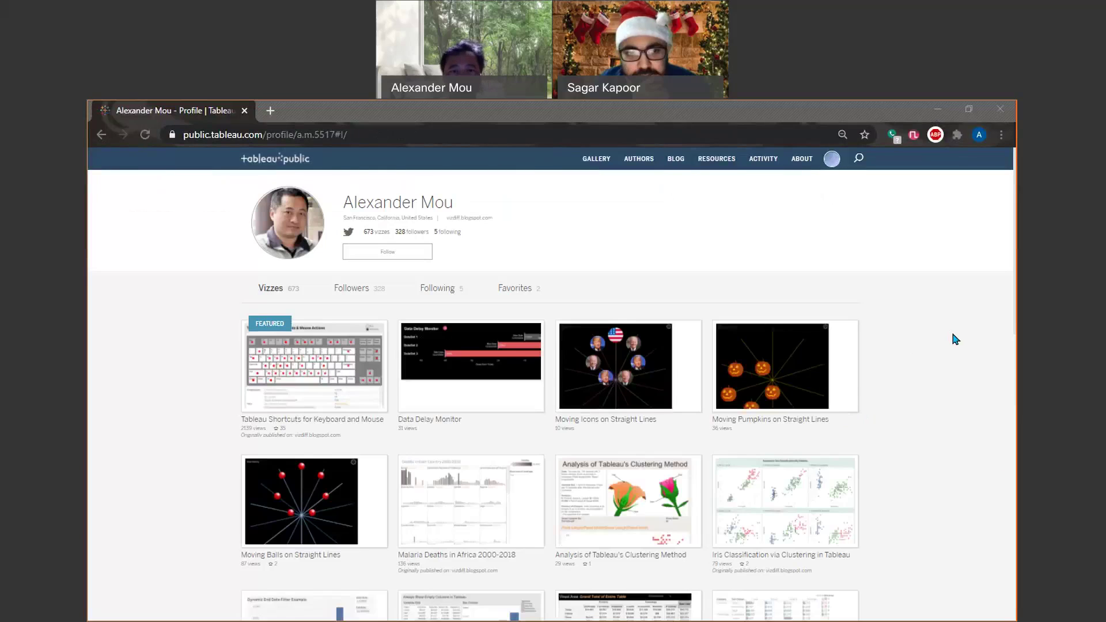
- Open the Moving Balls on Straight Lines viz from the author's profile and run its animation, stopping and restarting it
{"action": "scroll", "coordinate": [953, 330], "scroll_direction": "down", "scroll_amount": 1}
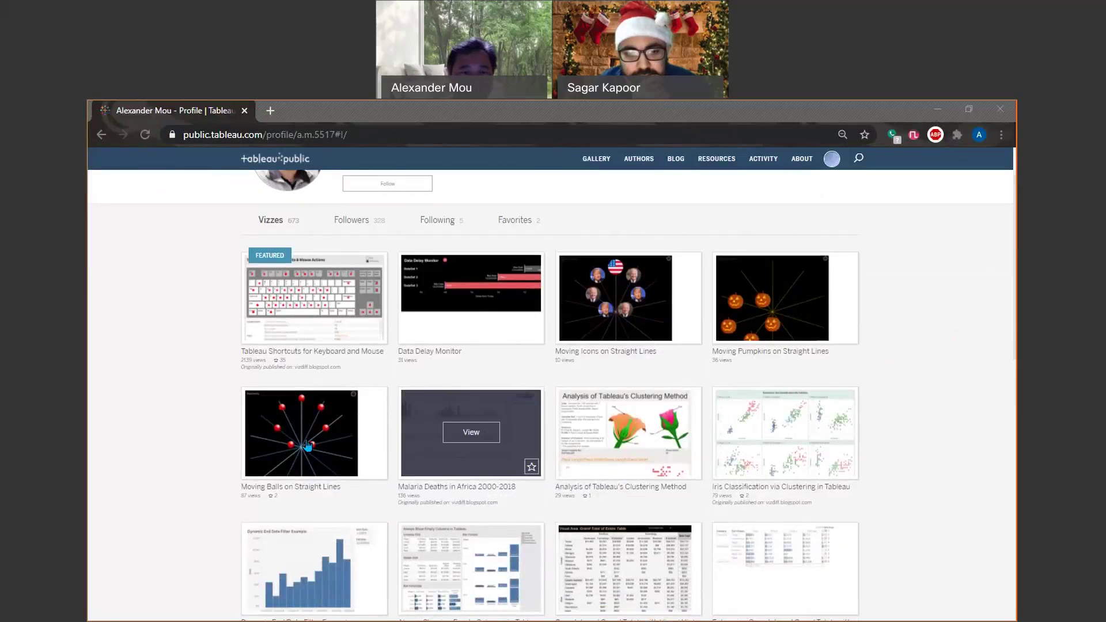
{"action": "mouse_move", "coordinate": [315, 436]}
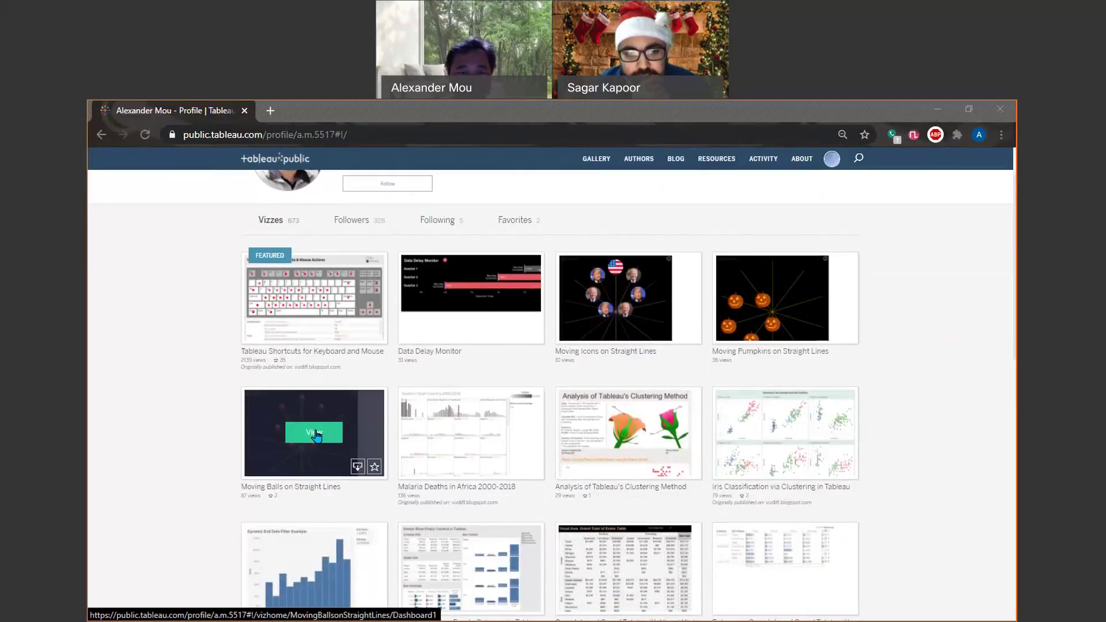
{"action": "left_click", "coordinate": [315, 434]}
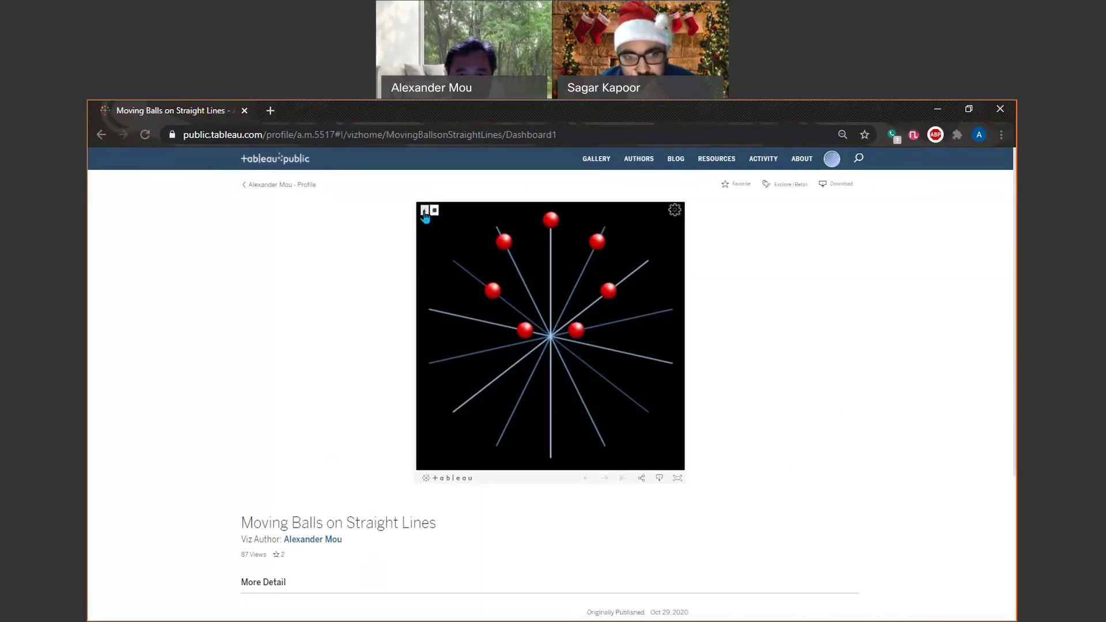
{"action": "left_click", "coordinate": [426, 213]}
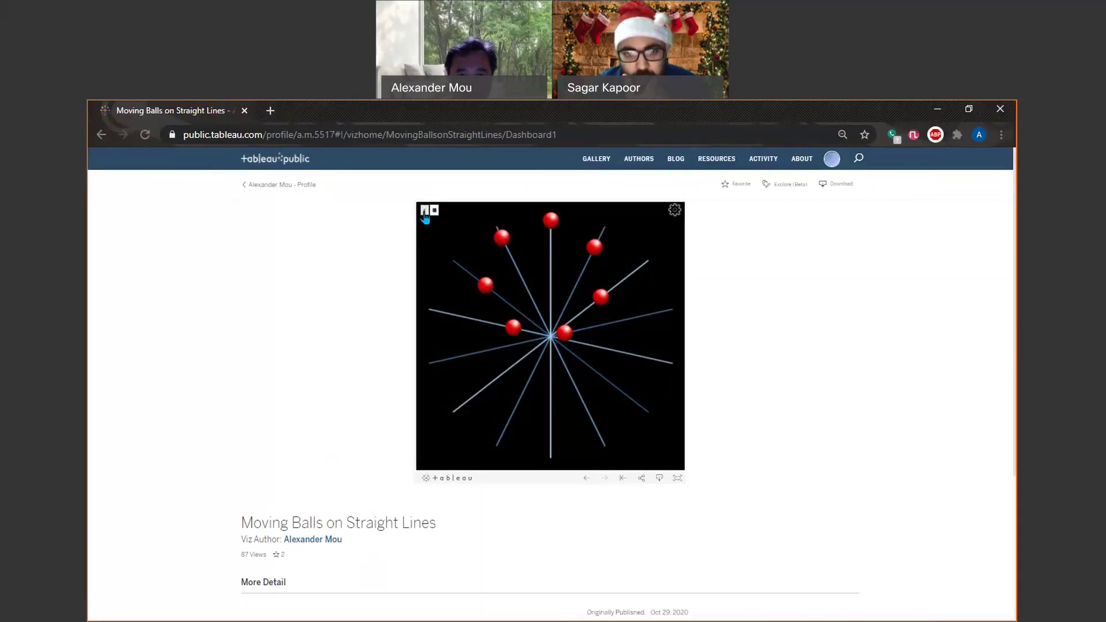
{"action": "left_click", "coordinate": [426, 214]}
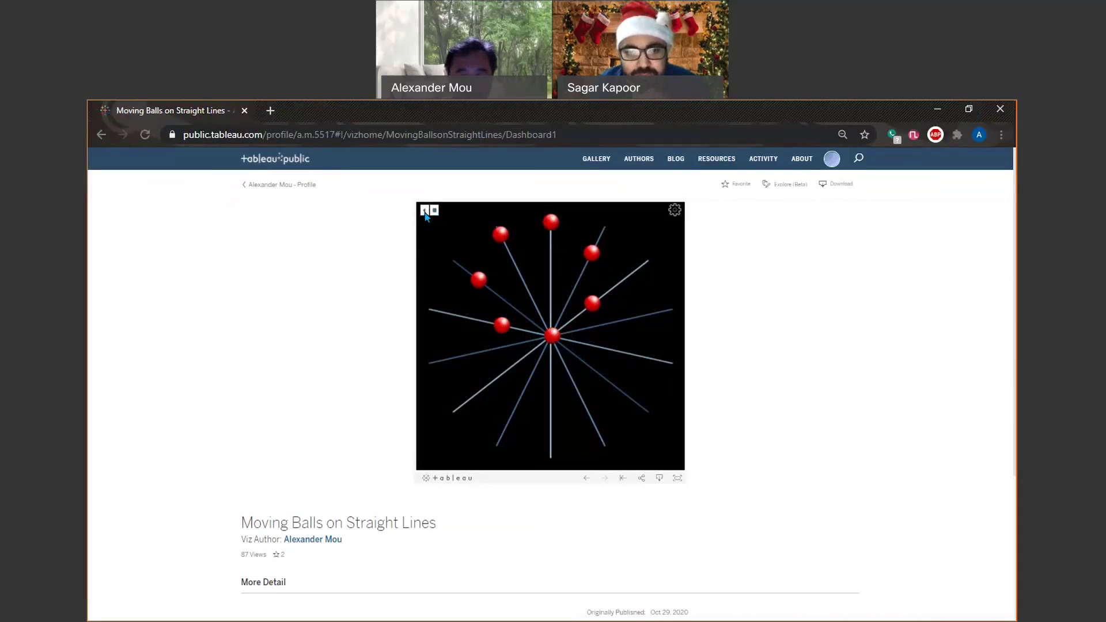
{"action": "left_click", "coordinate": [435, 213]}
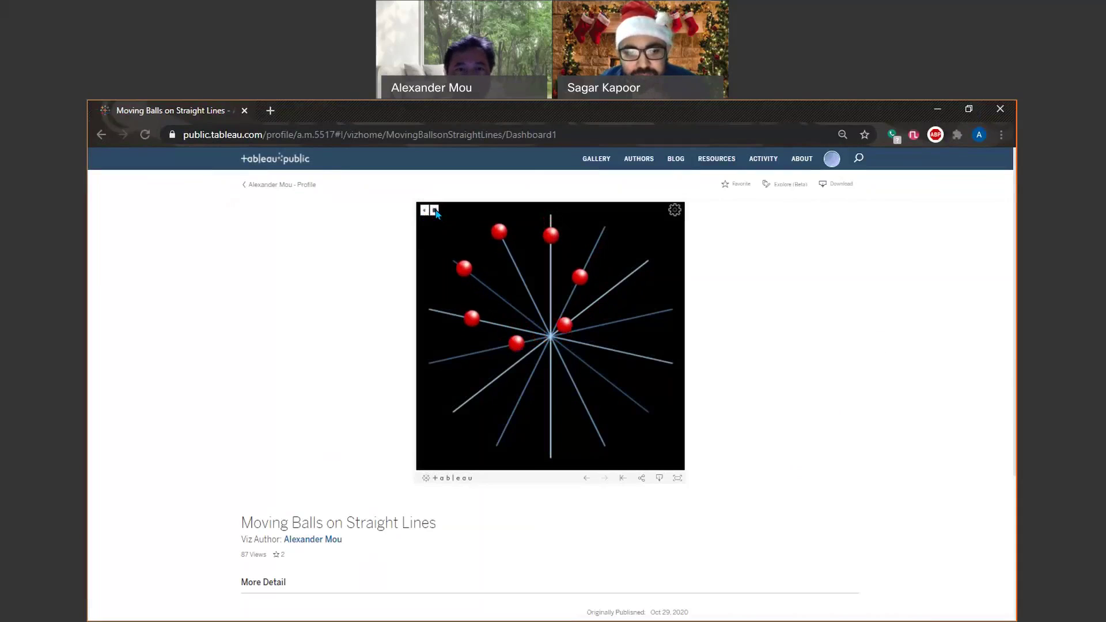
{"action": "left_click", "coordinate": [424, 213]}
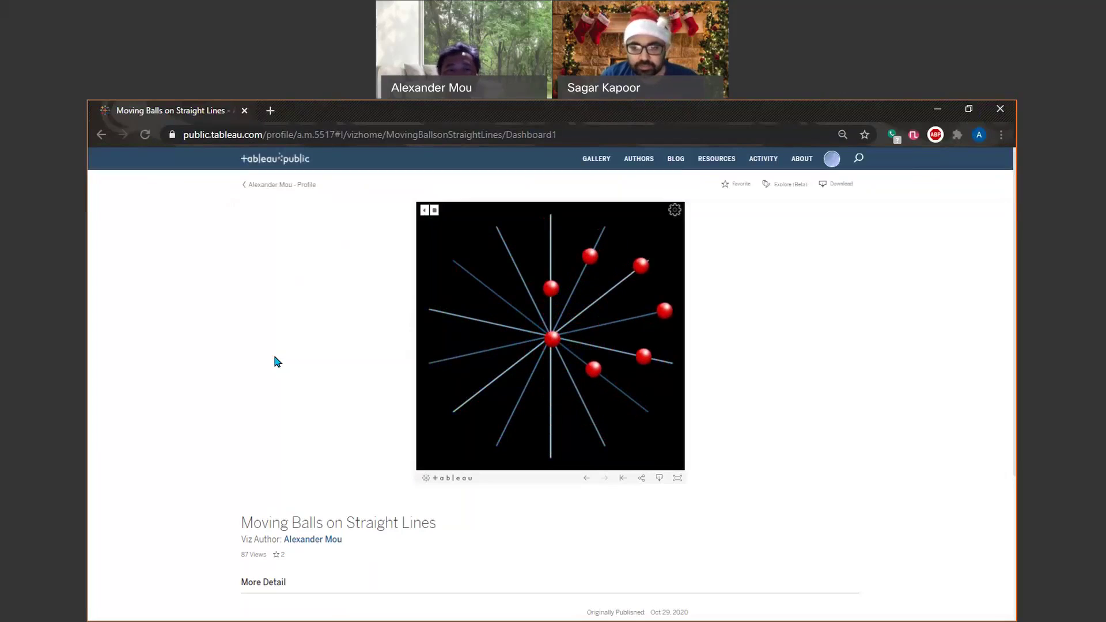
- Return to the author's profile, open the Moving Icons on Straight Lines viz and play its animation
{"action": "left_click", "coordinate": [257, 186]}
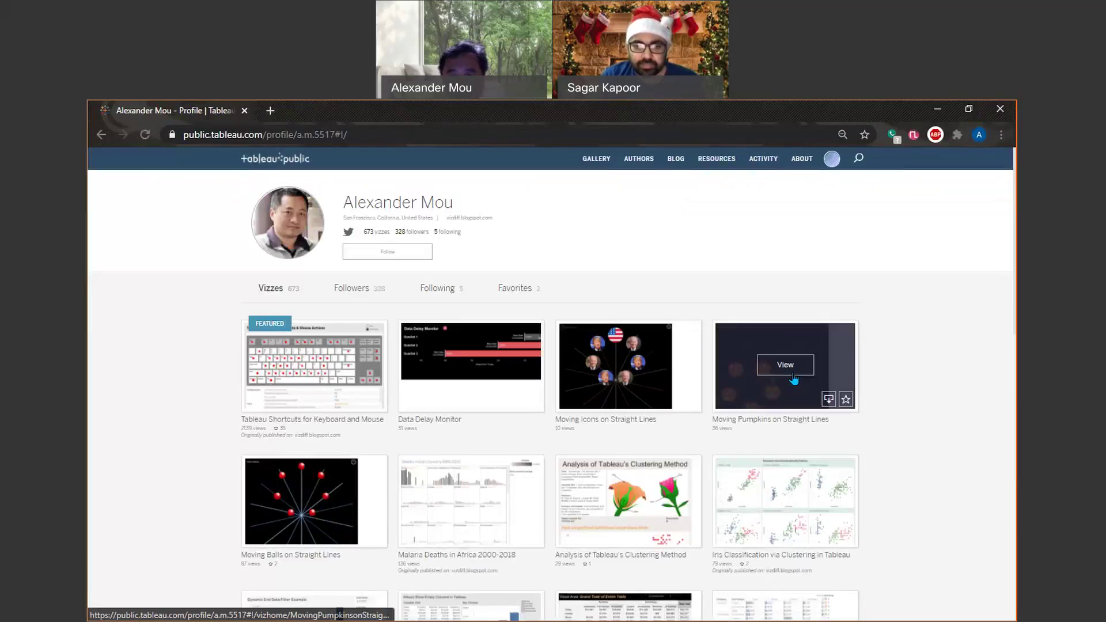
{"action": "left_click", "coordinate": [614, 362]}
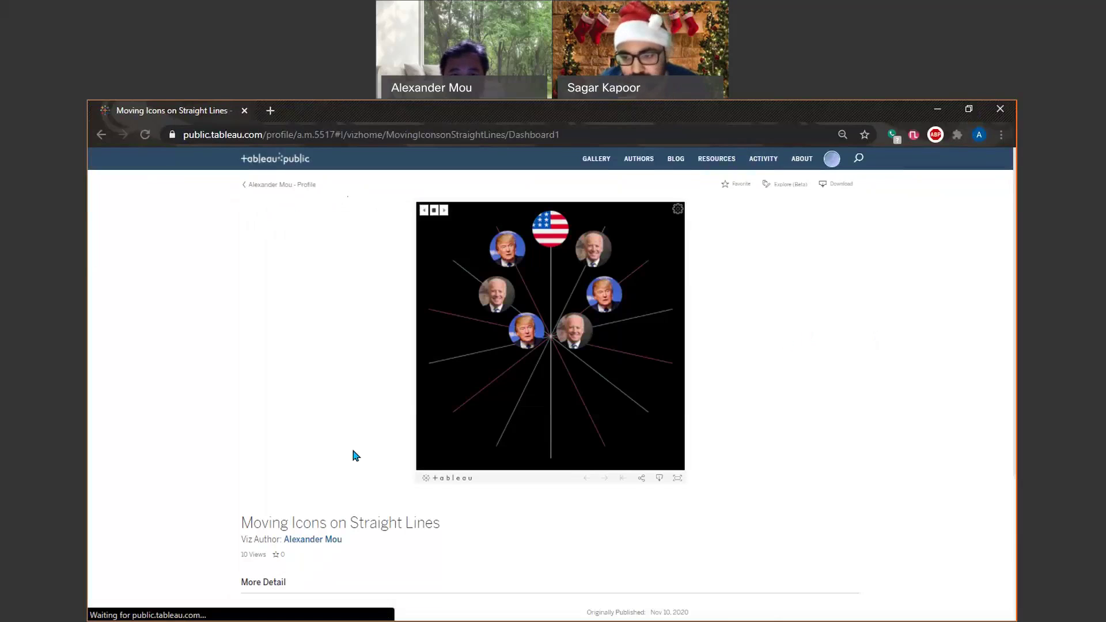
{"action": "left_click", "coordinate": [444, 211]}
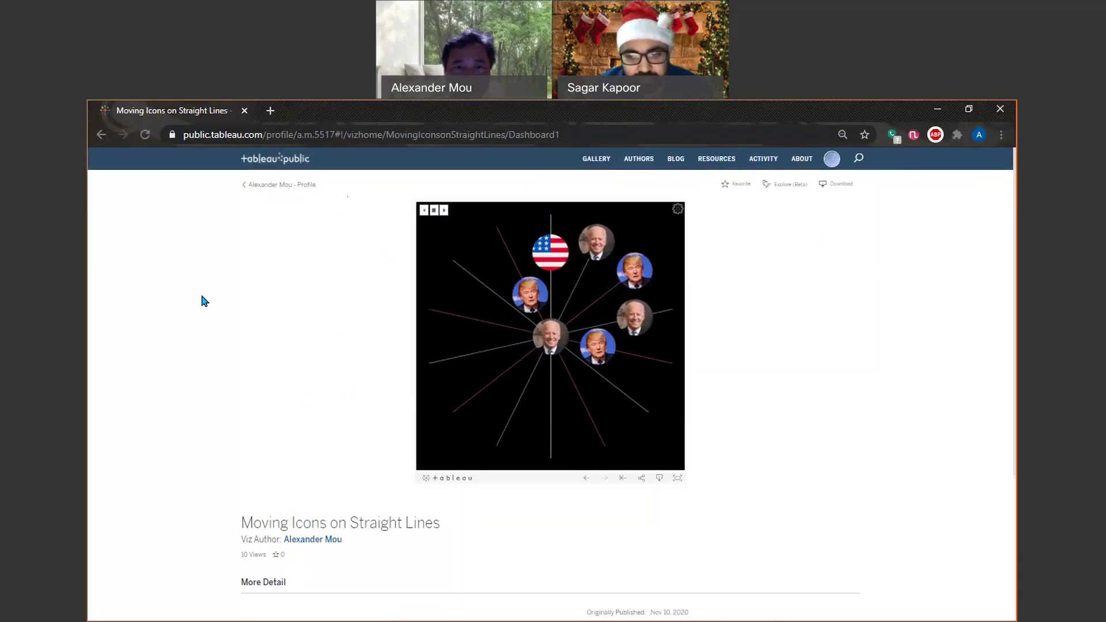
- Open the vizdiff.blogspot.com blog linked on the author's profile and look through its list of posts
{"action": "left_click", "coordinate": [252, 190]}
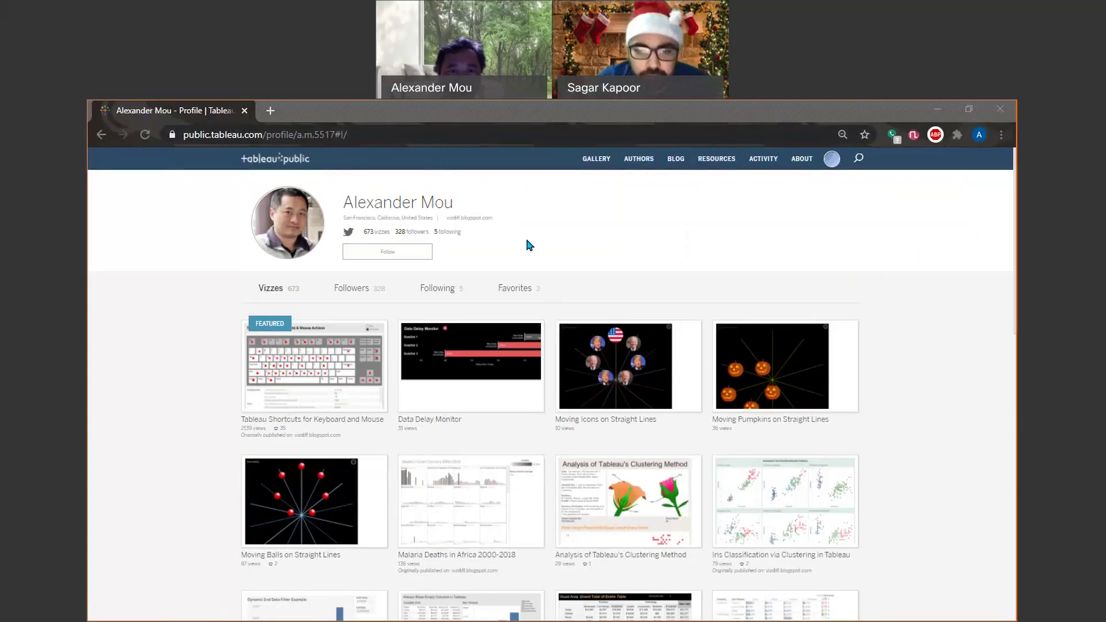
{"action": "left_click", "coordinate": [468, 222]}
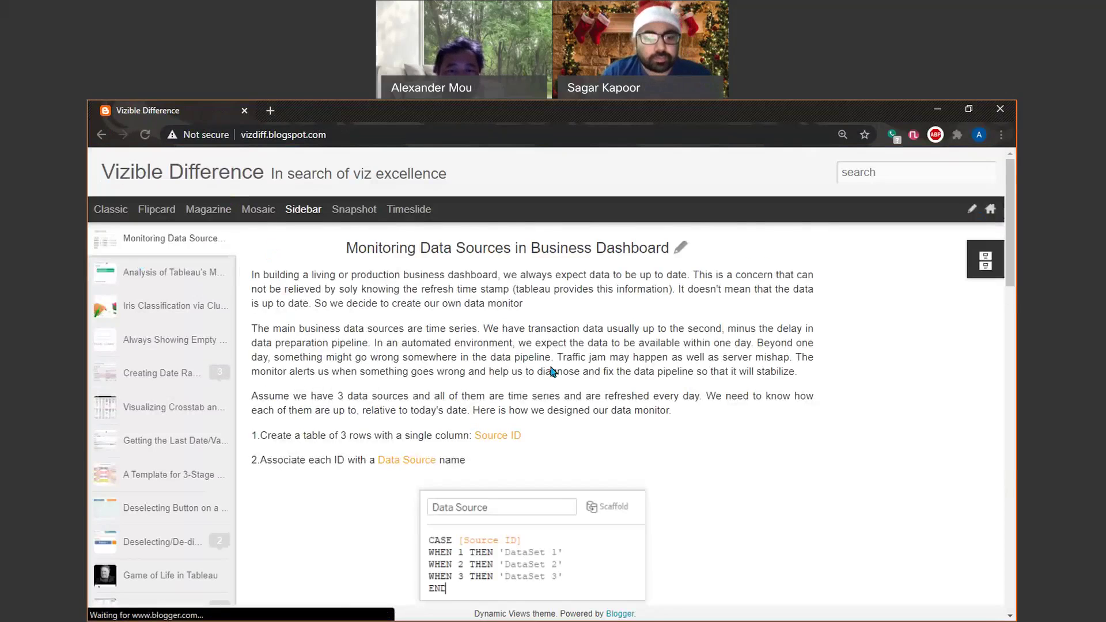
{"action": "scroll", "coordinate": [318, 405], "scroll_direction": "down", "scroll_amount": 1}
{"action": "scroll", "coordinate": [167, 455], "scroll_direction": "down", "scroll_amount": 5}
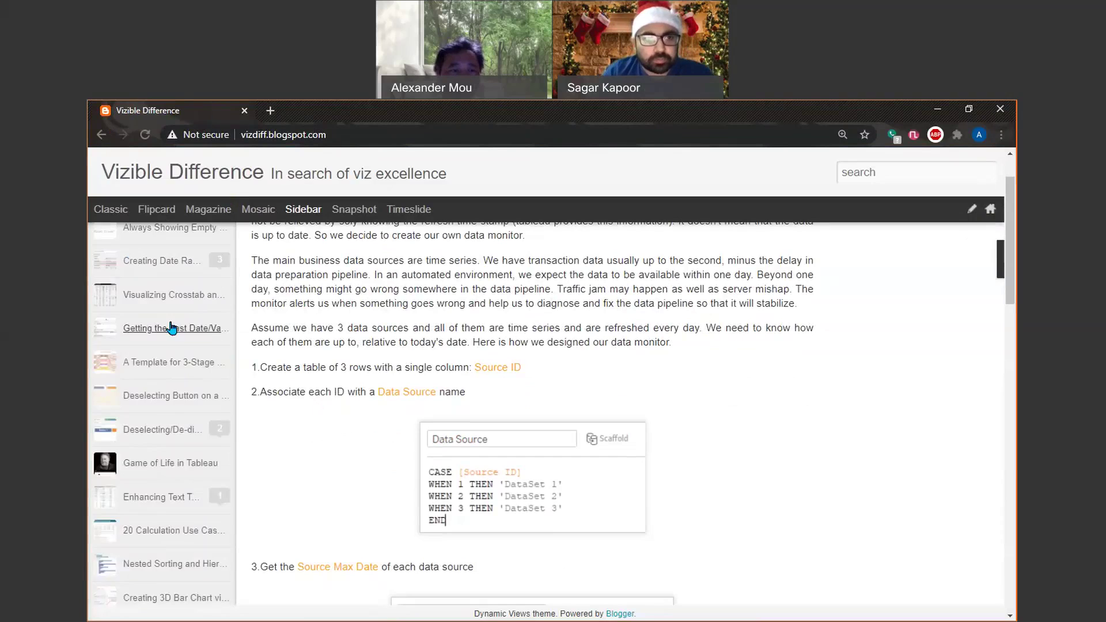
{"action": "scroll", "coordinate": [171, 323], "scroll_direction": "down", "scroll_amount": 3}
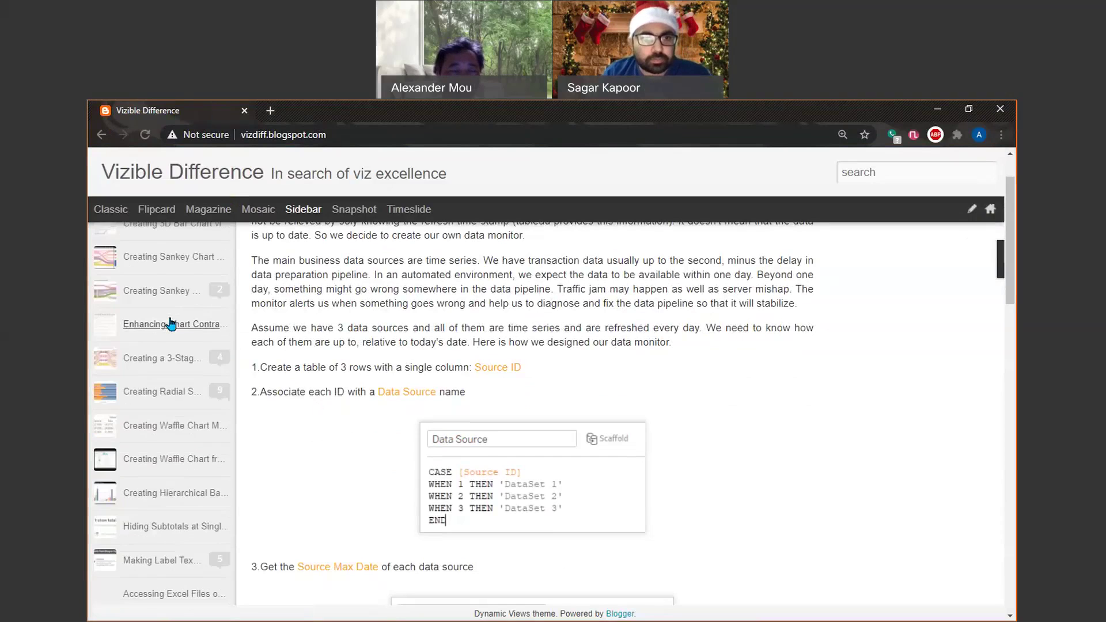
{"action": "scroll", "coordinate": [171, 324], "scroll_direction": "down", "scroll_amount": 4}
{"action": "scroll", "coordinate": [169, 326], "scroll_direction": "down", "scroll_amount": 5}
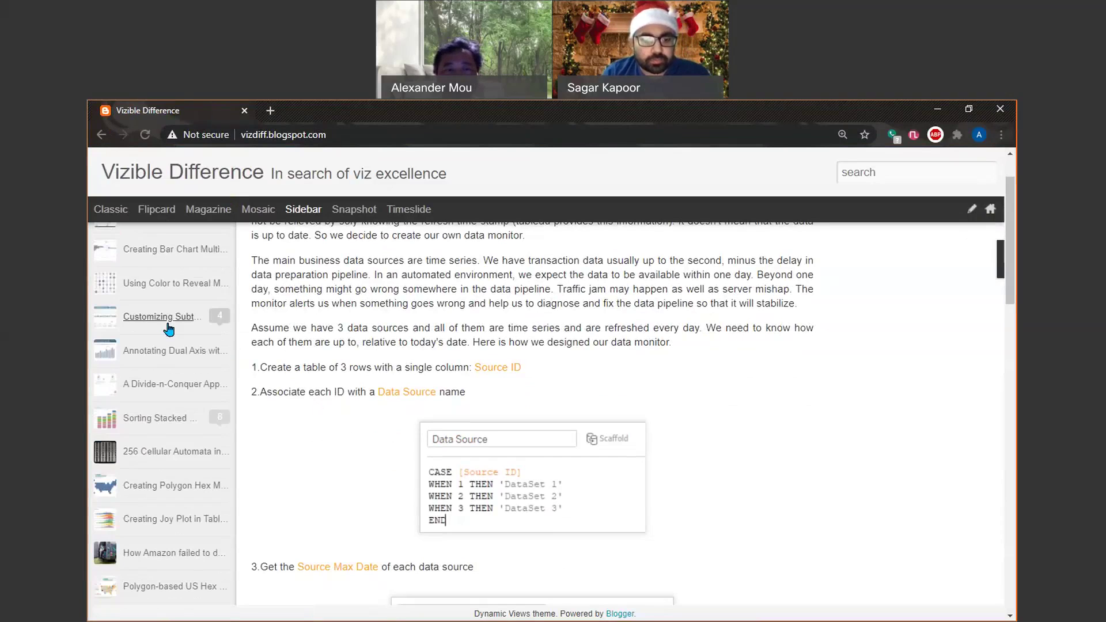
{"action": "scroll", "coordinate": [168, 329], "scroll_direction": "down", "scroll_amount": 2}
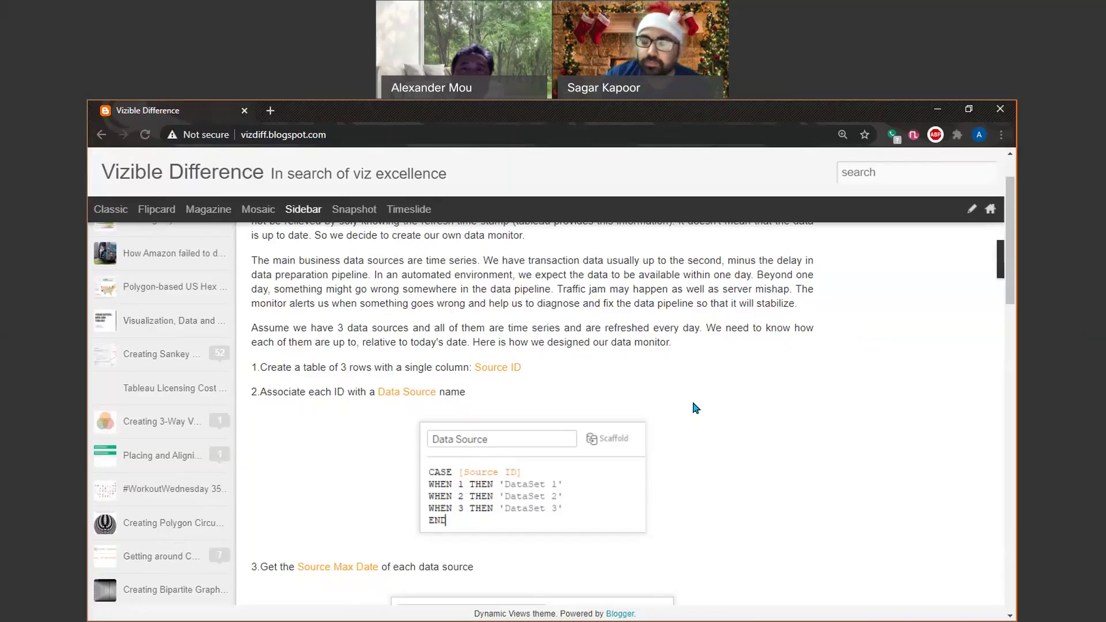
{"action": "key", "text": "alt+Tab"}
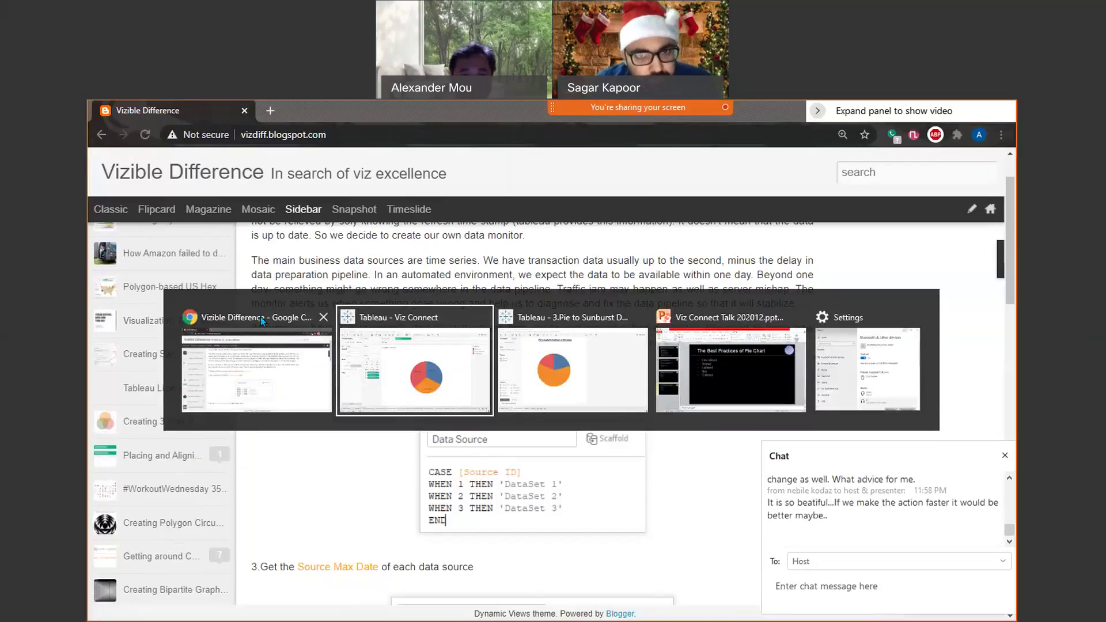
{"action": "key", "text": "alt+Tab"}
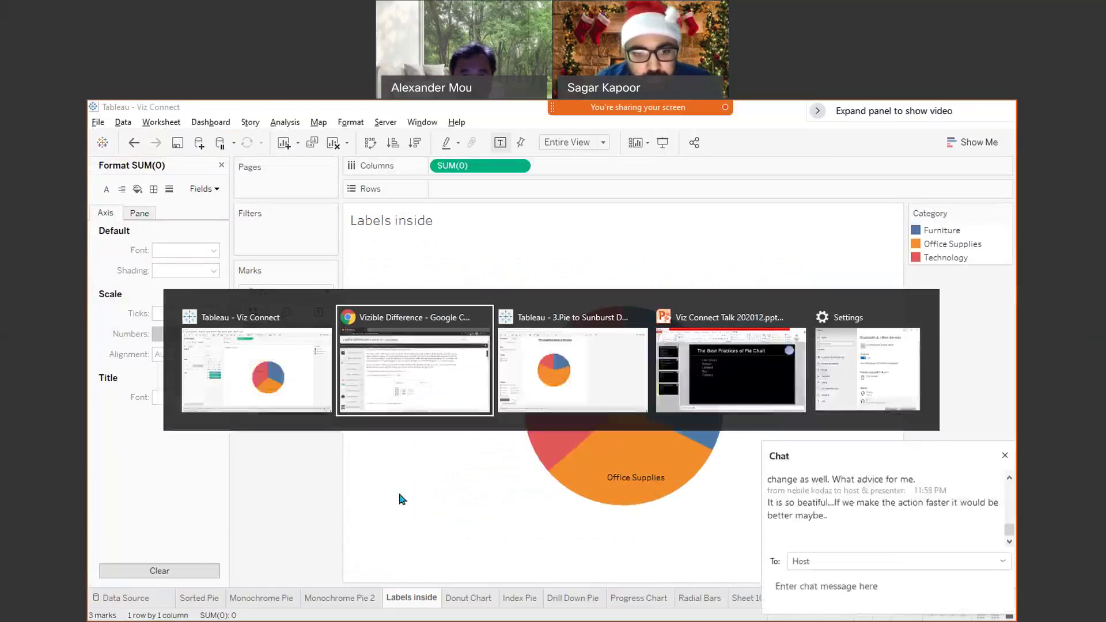
{"action": "left_click", "coordinate": [406, 317]}
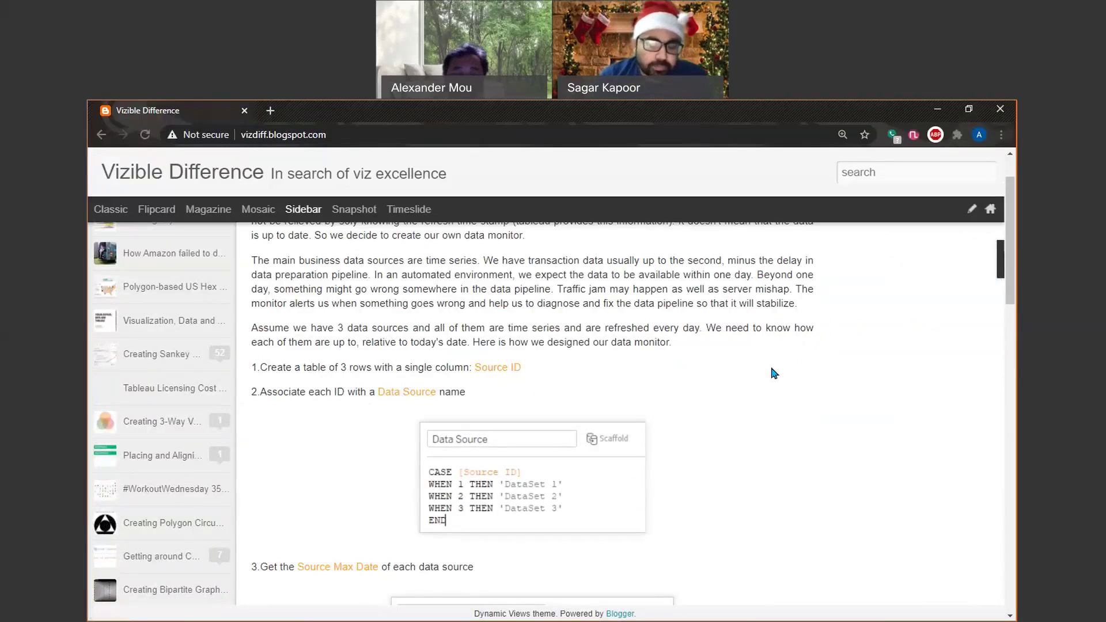
- Find and open the blog post Creating Polygon Circumscribing Graph #MathVizMonday and examine its polygon graph
{"action": "scroll", "coordinate": [144, 418], "scroll_direction": "down", "scroll_amount": 1}
{"action": "scroll", "coordinate": [173, 413], "scroll_direction": "up", "scroll_amount": 1}
{"action": "scroll", "coordinate": [173, 413], "scroll_direction": "up", "scroll_amount": 3}
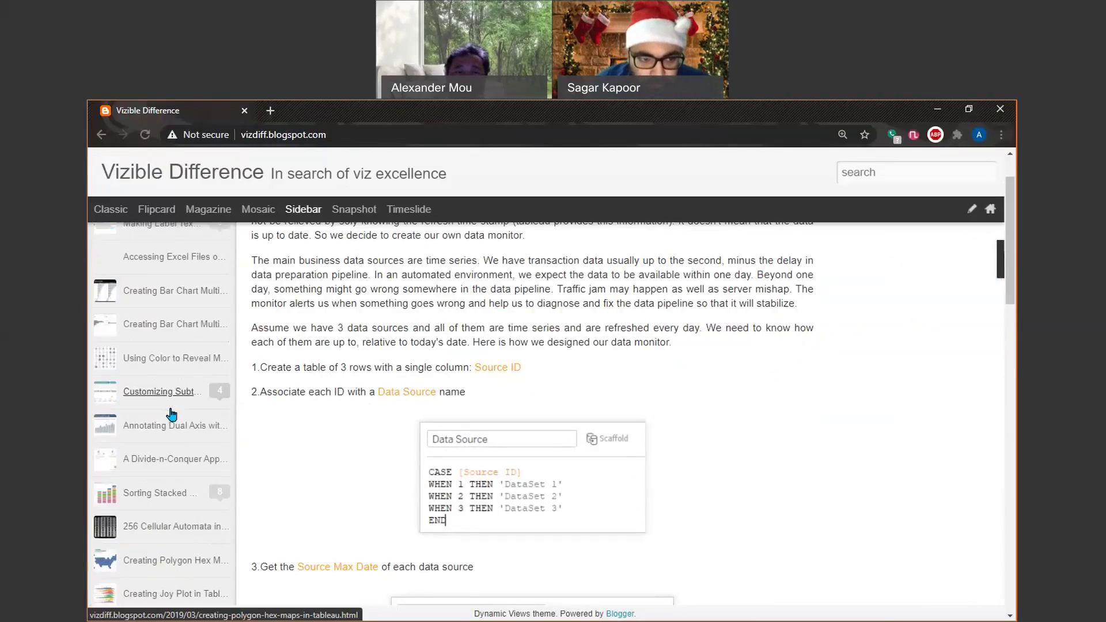
{"action": "scroll", "coordinate": [171, 414], "scroll_direction": "down", "scroll_amount": 5}
{"action": "scroll", "coordinate": [171, 413], "scroll_direction": "down", "scroll_amount": 3}
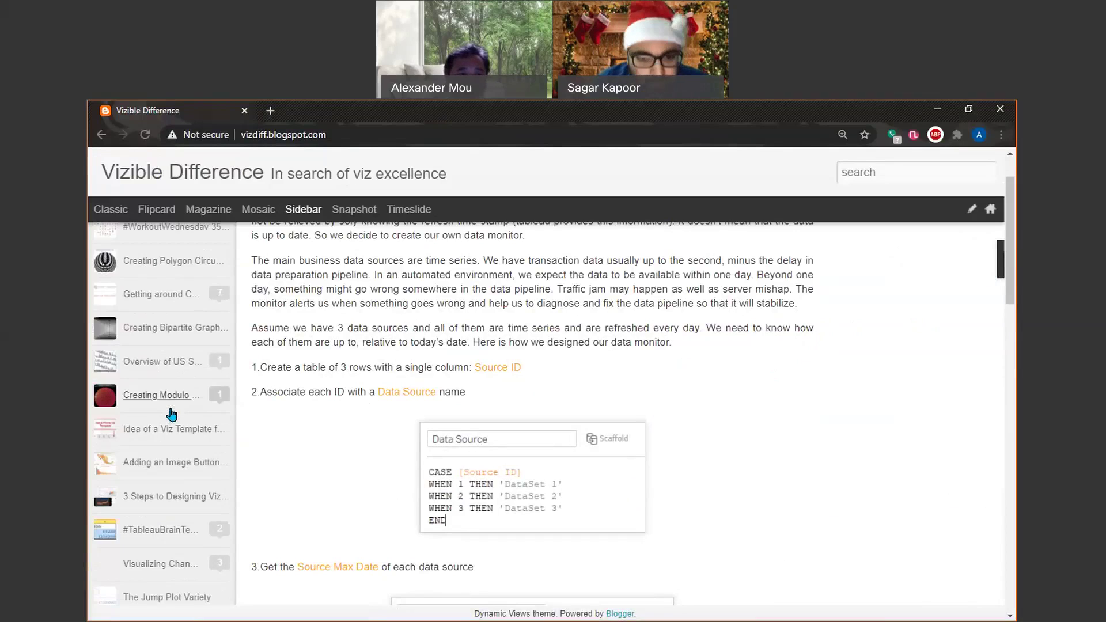
{"action": "left_click", "coordinate": [177, 267]}
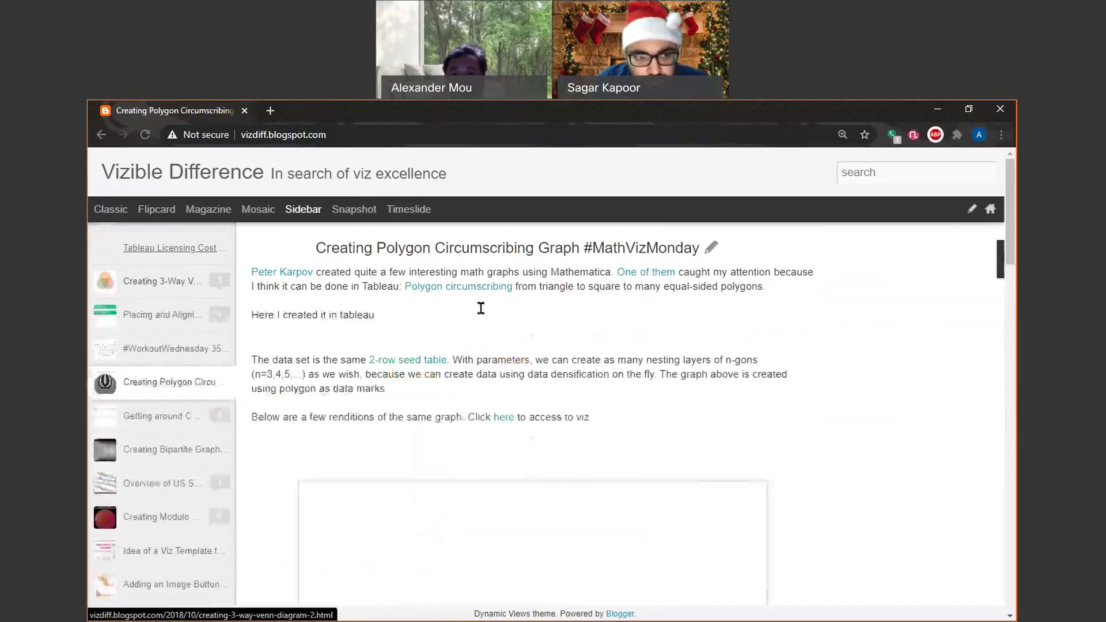
{"action": "scroll", "coordinate": [829, 326], "scroll_direction": "down", "scroll_amount": 3}
{"action": "scroll", "coordinate": [828, 324], "scroll_direction": "down", "scroll_amount": 2}
{"action": "scroll", "coordinate": [825, 313], "scroll_direction": "up", "scroll_amount": 2}
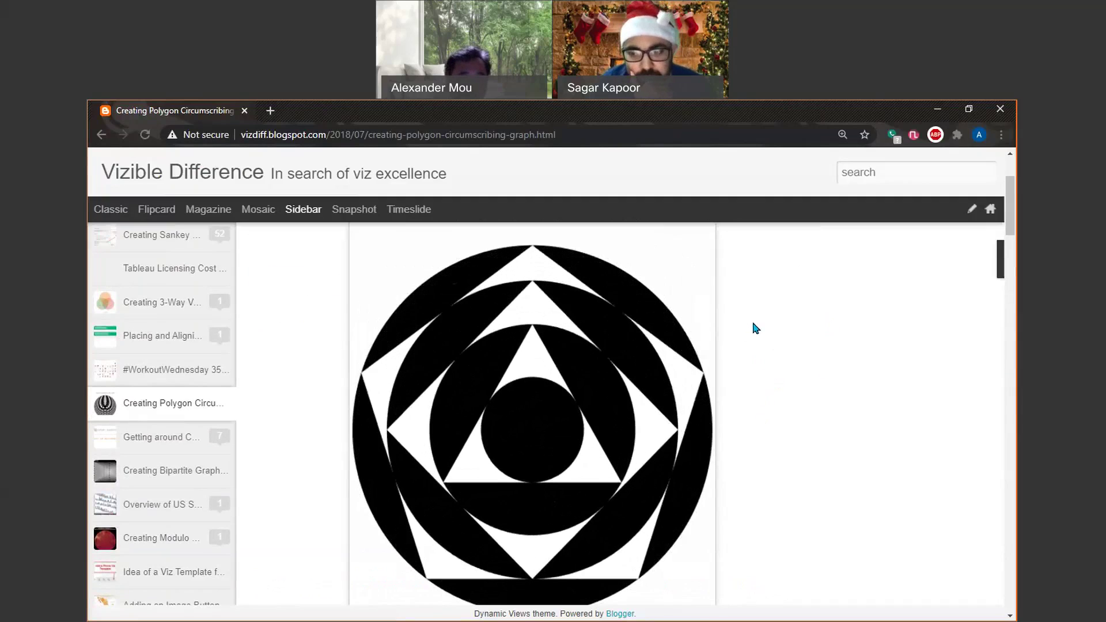
- Open the blog post Creating Modulo Multiplication Circles, followed by the Multi-Dimensional Data Densification post, and view their graphs
{"action": "left_click", "coordinate": [155, 538]}
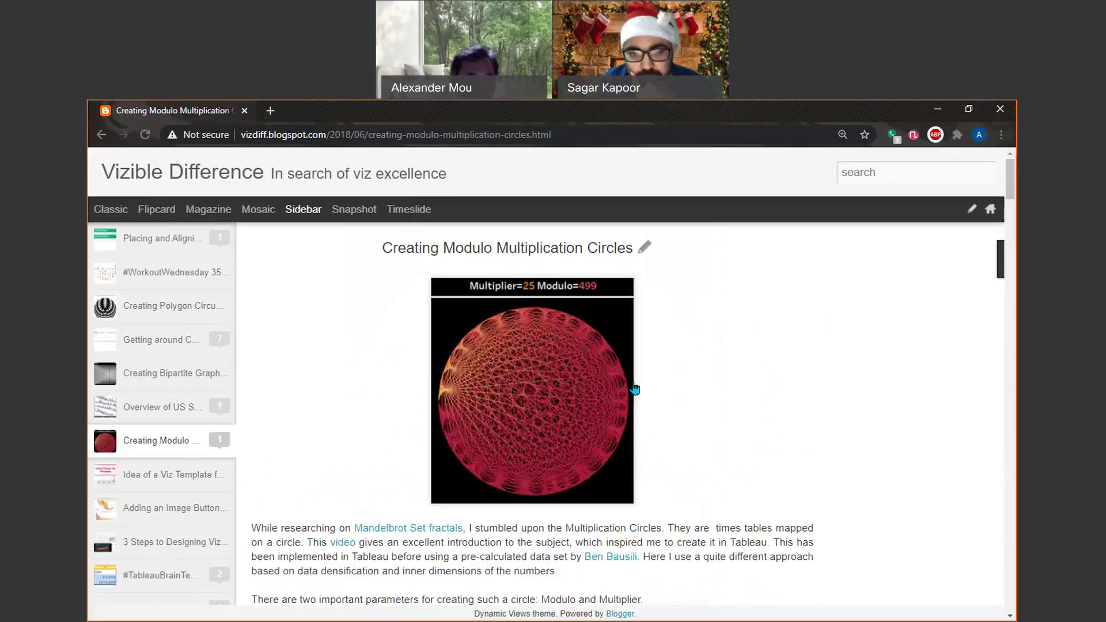
{"action": "scroll", "coordinate": [207, 473], "scroll_direction": "down", "scroll_amount": 4}
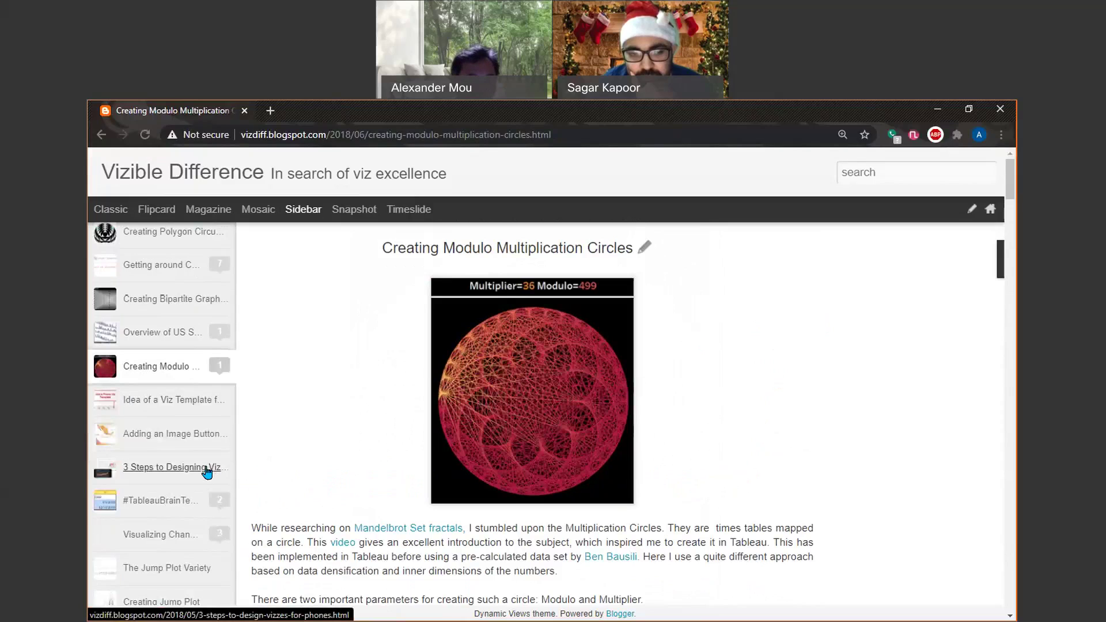
{"action": "scroll", "coordinate": [205, 469], "scroll_direction": "down", "scroll_amount": 1}
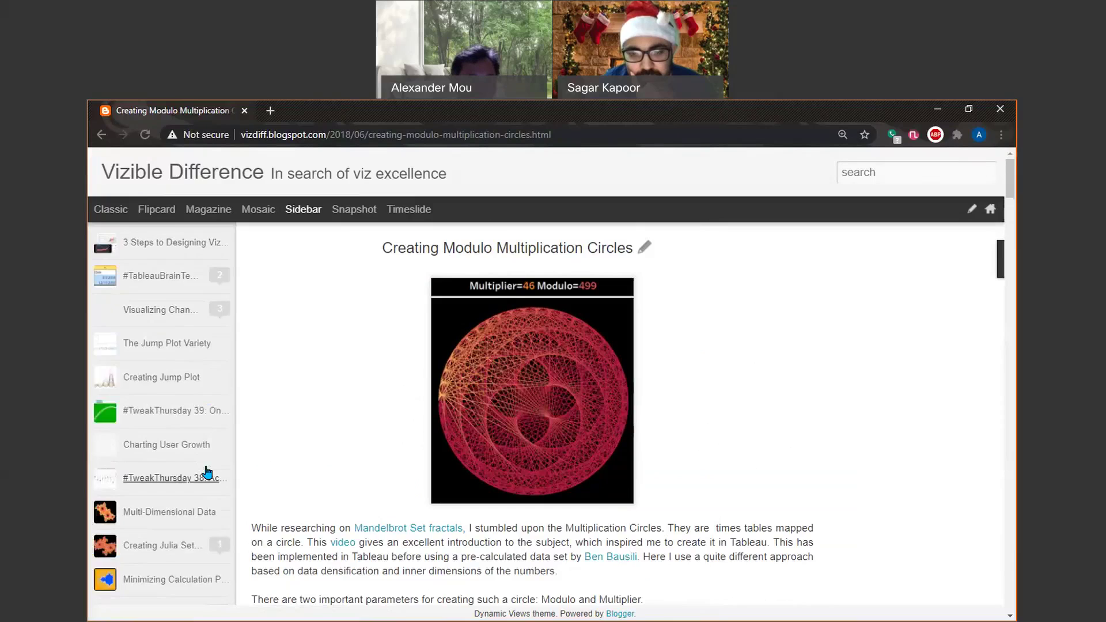
{"action": "scroll", "coordinate": [200, 477], "scroll_direction": "down", "scroll_amount": 1}
{"action": "left_click", "coordinate": [169, 475]}
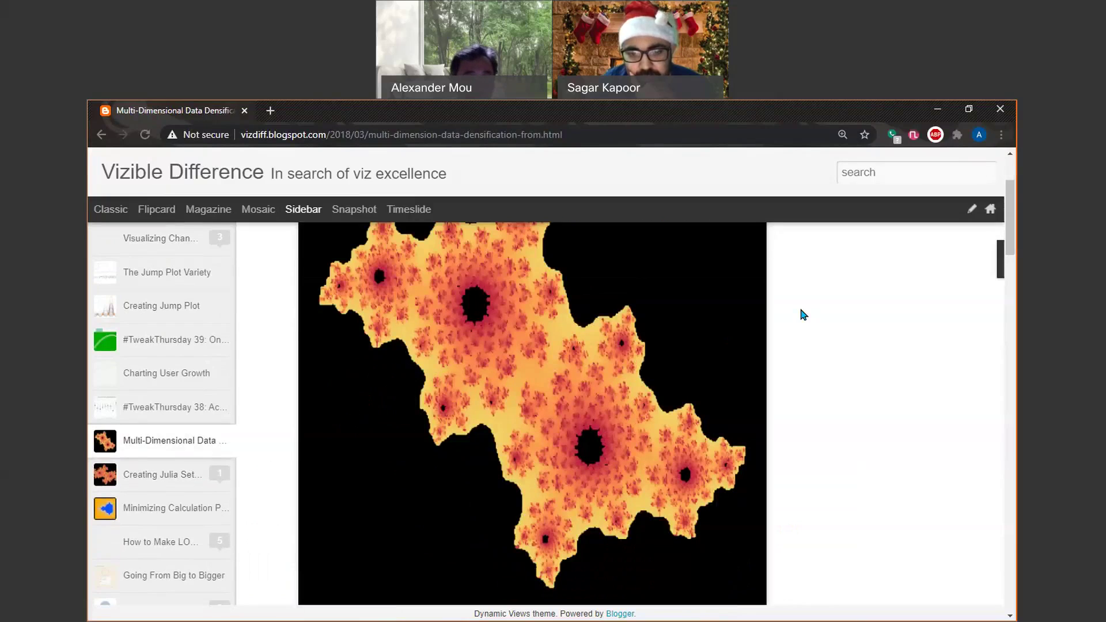
{"action": "scroll", "coordinate": [804, 314], "scroll_direction": "down", "scroll_amount": 1}
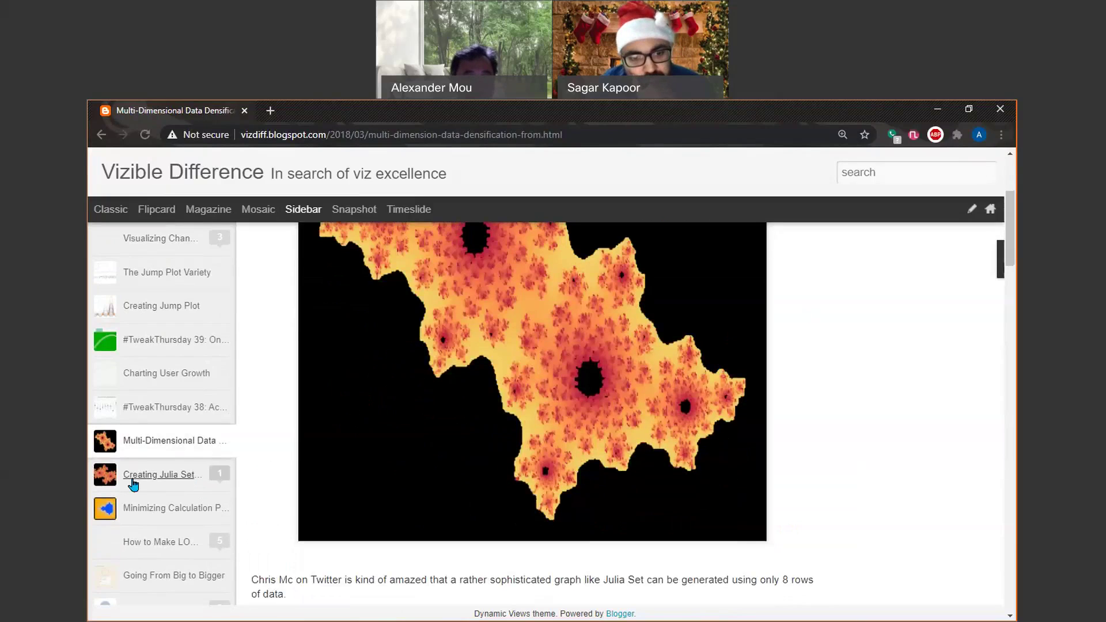
- Open the blog post Creating Julia Set Natively in Tableau and examine its fractal images and introduction
{"action": "left_click", "coordinate": [132, 482]}
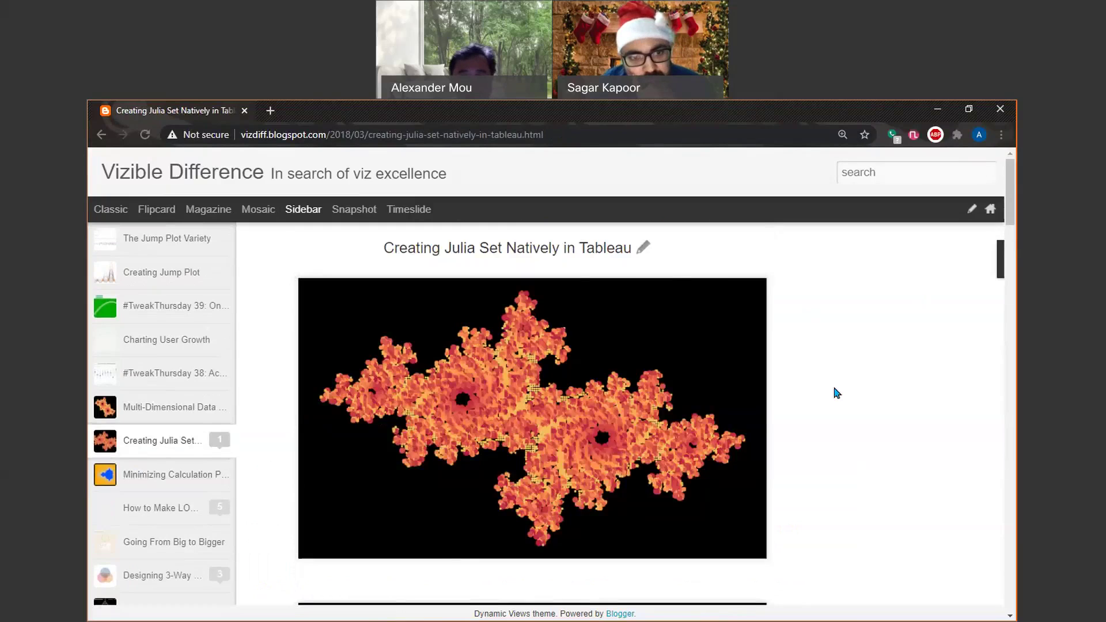
{"action": "scroll", "coordinate": [833, 384], "scroll_direction": "down", "scroll_amount": 3}
{"action": "scroll", "coordinate": [828, 372], "scroll_direction": "down", "scroll_amount": 12}
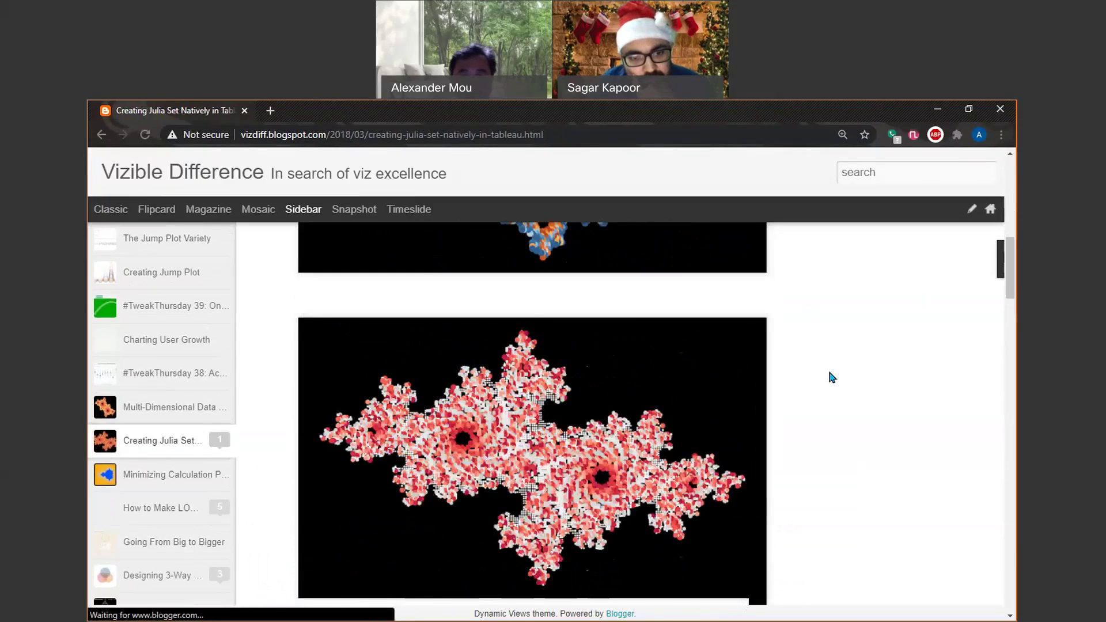
{"action": "scroll", "coordinate": [829, 373], "scroll_direction": "down", "scroll_amount": 4}
{"action": "scroll", "coordinate": [832, 368], "scroll_direction": "up", "scroll_amount": 5}
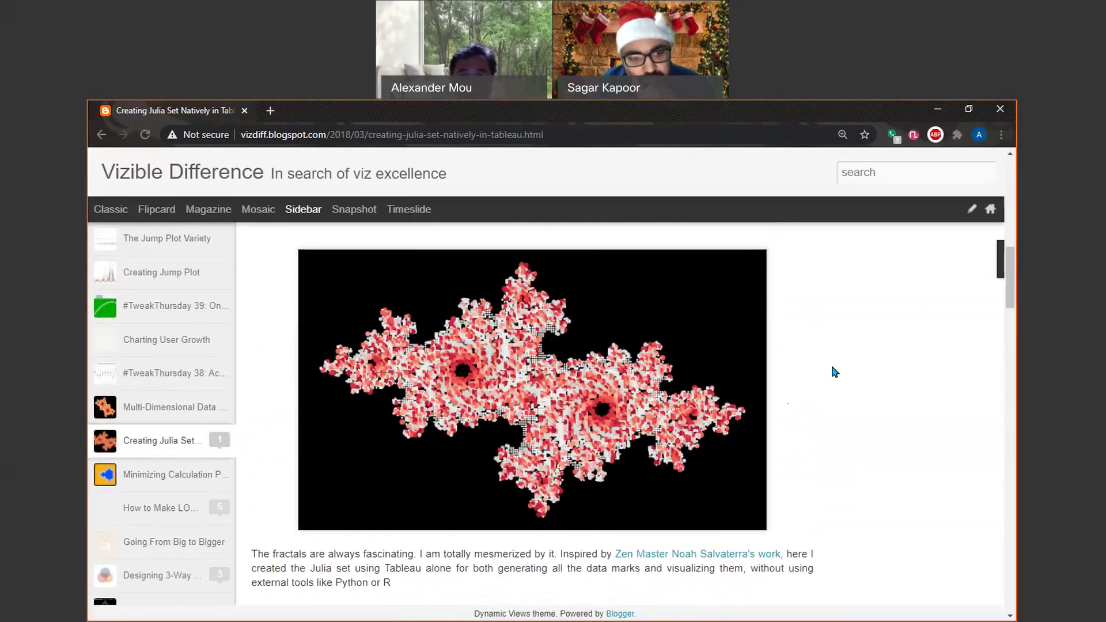
{"action": "scroll", "coordinate": [832, 372], "scroll_direction": "down", "scroll_amount": 1}
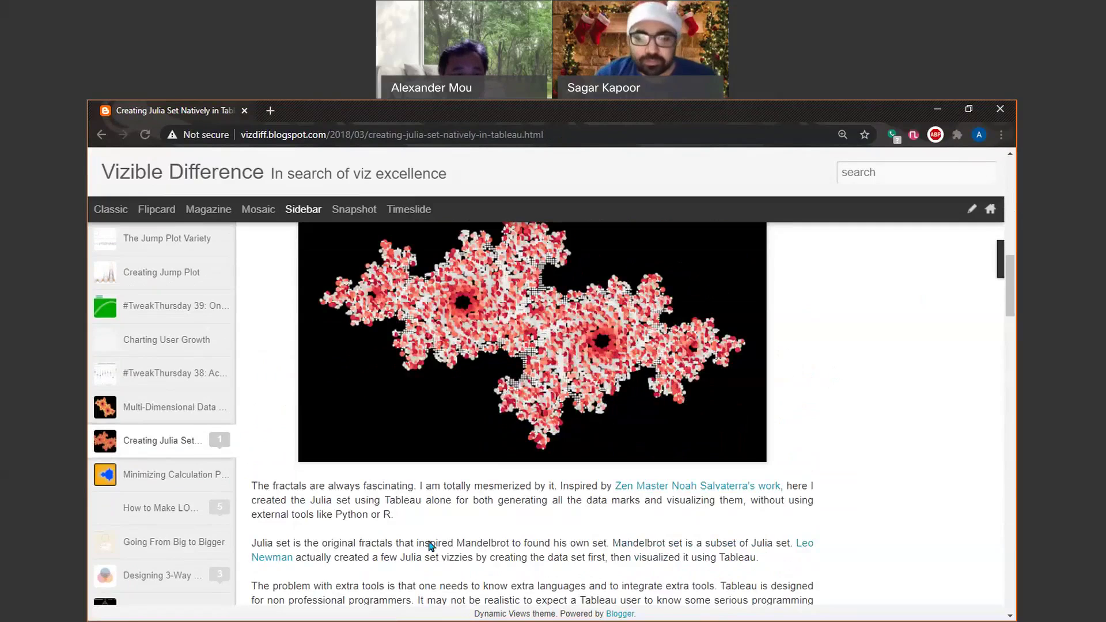
- Open the post Minimizing Calculation Per Data Mark (#TweakThursday 37) and read through its Mandelbrot images, optimized formulas, timing stats and conclusion
{"action": "left_click", "coordinate": [189, 473]}
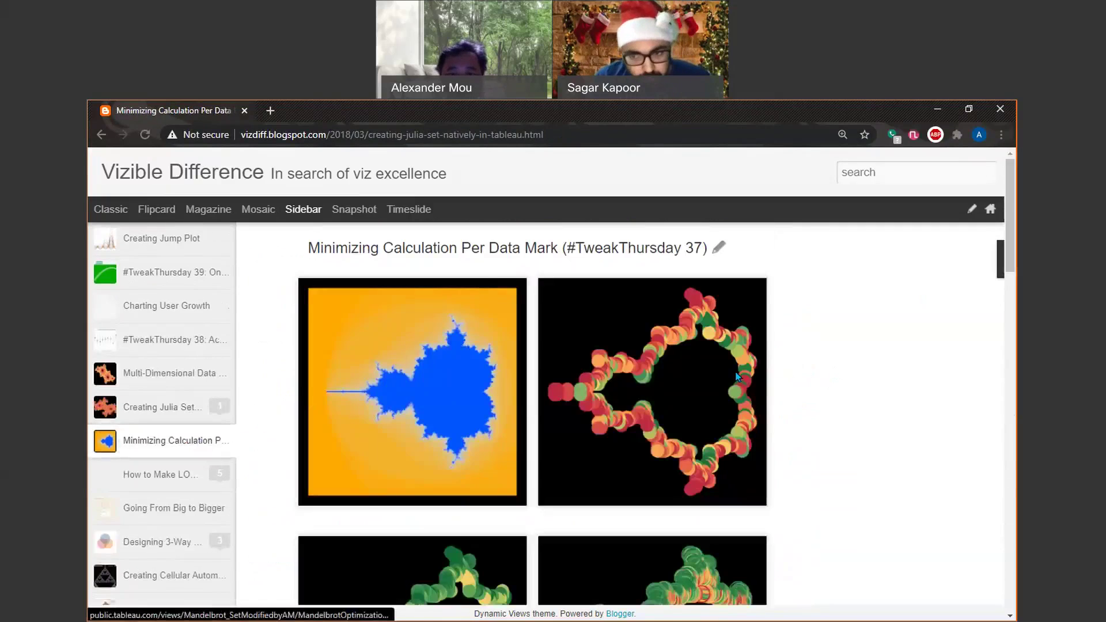
{"action": "scroll", "coordinate": [789, 368], "scroll_direction": "down", "scroll_amount": 5}
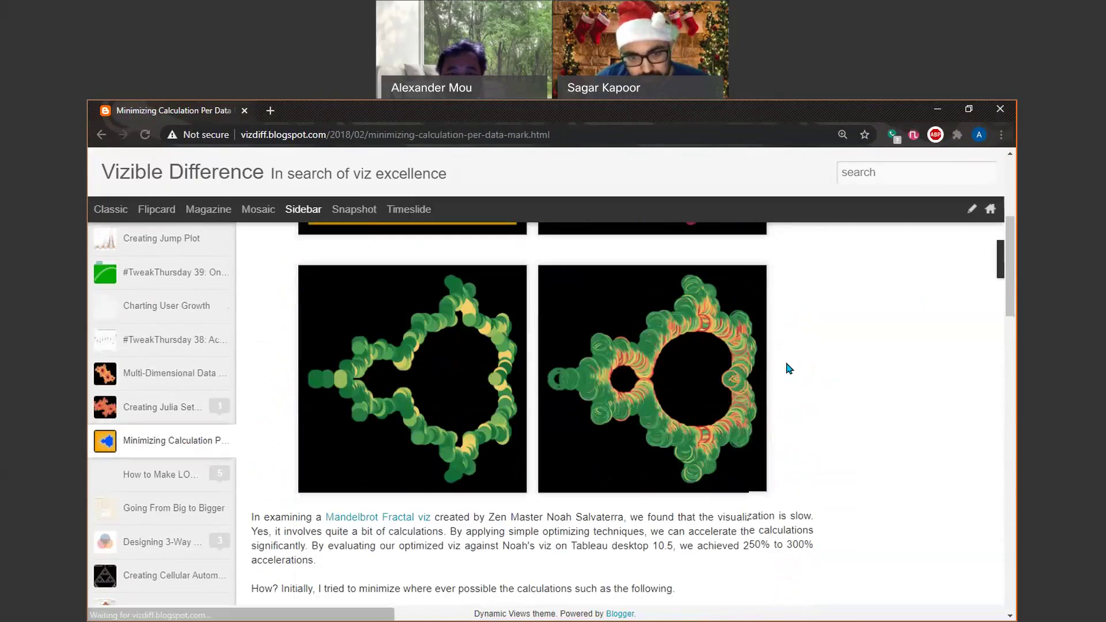
{"action": "scroll", "coordinate": [790, 369], "scroll_direction": "up", "scroll_amount": 2}
{"action": "scroll", "coordinate": [787, 366], "scroll_direction": "up", "scroll_amount": 2}
{"action": "scroll", "coordinate": [788, 367], "scroll_direction": "down", "scroll_amount": 4}
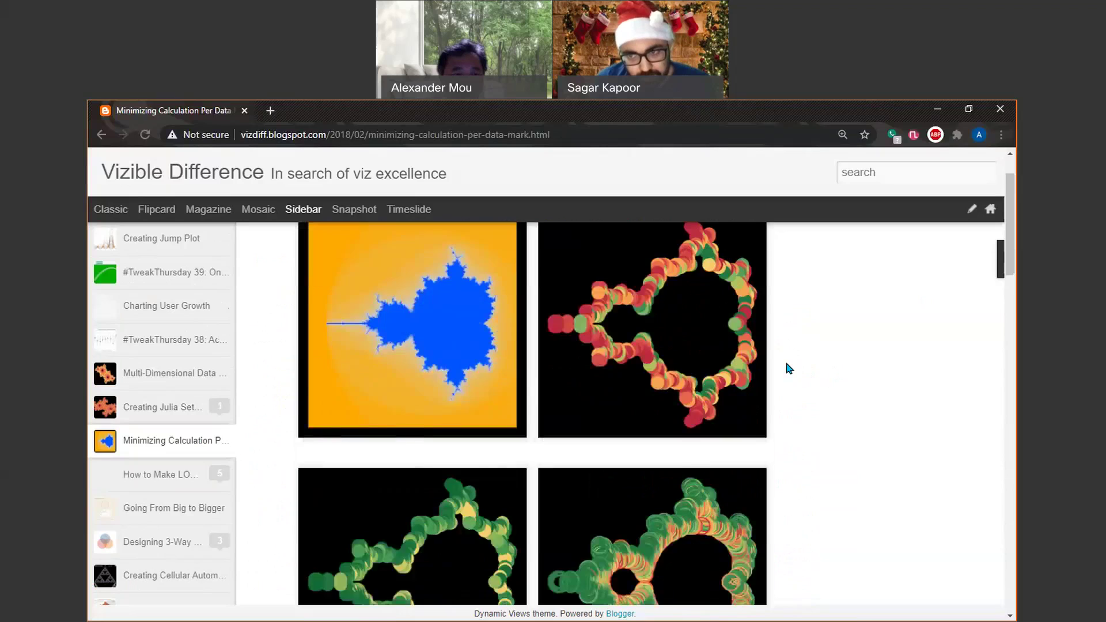
{"action": "scroll", "coordinate": [788, 368], "scroll_direction": "down", "scroll_amount": 5}
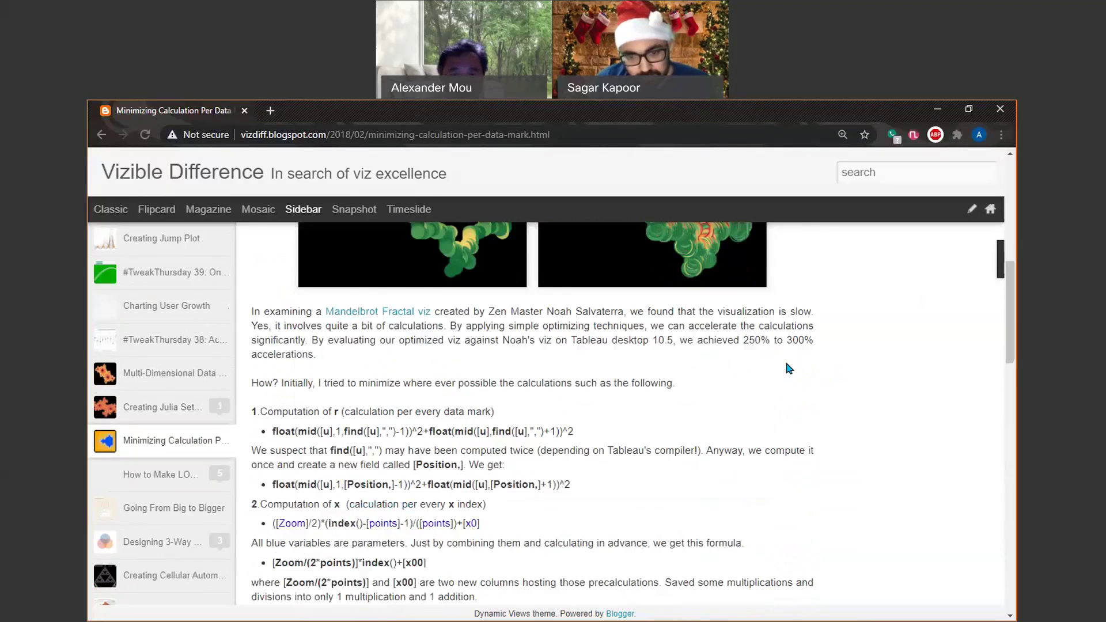
{"action": "scroll", "coordinate": [789, 368], "scroll_direction": "down", "scroll_amount": 15}
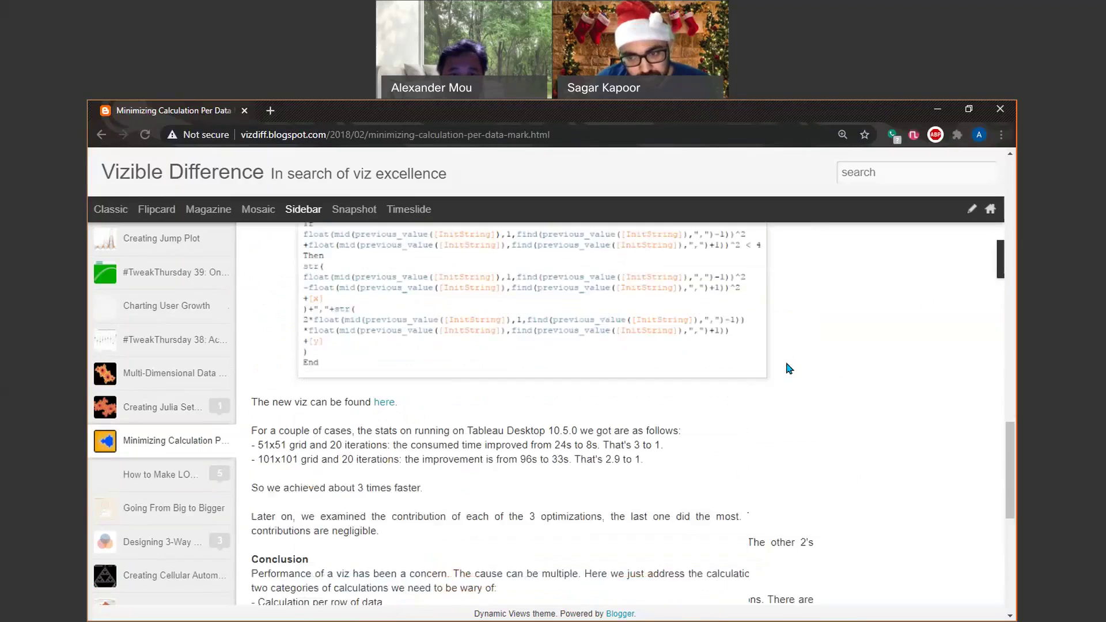
{"action": "scroll", "coordinate": [788, 369], "scroll_direction": "up", "scroll_amount": 2}
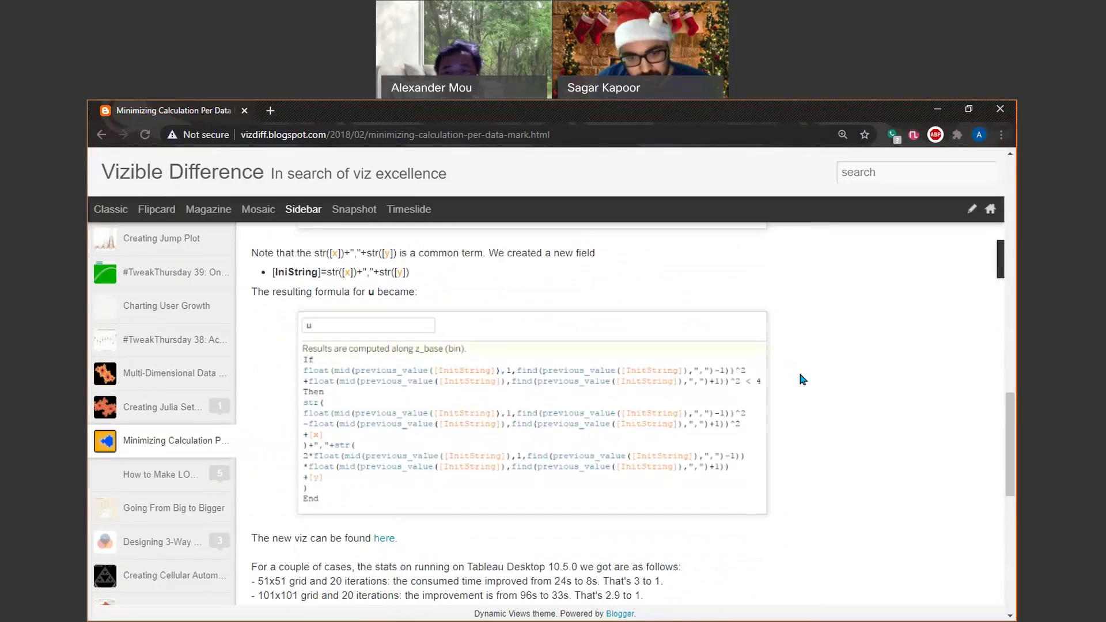
{"action": "scroll", "coordinate": [801, 380], "scroll_direction": "down", "scroll_amount": 1}
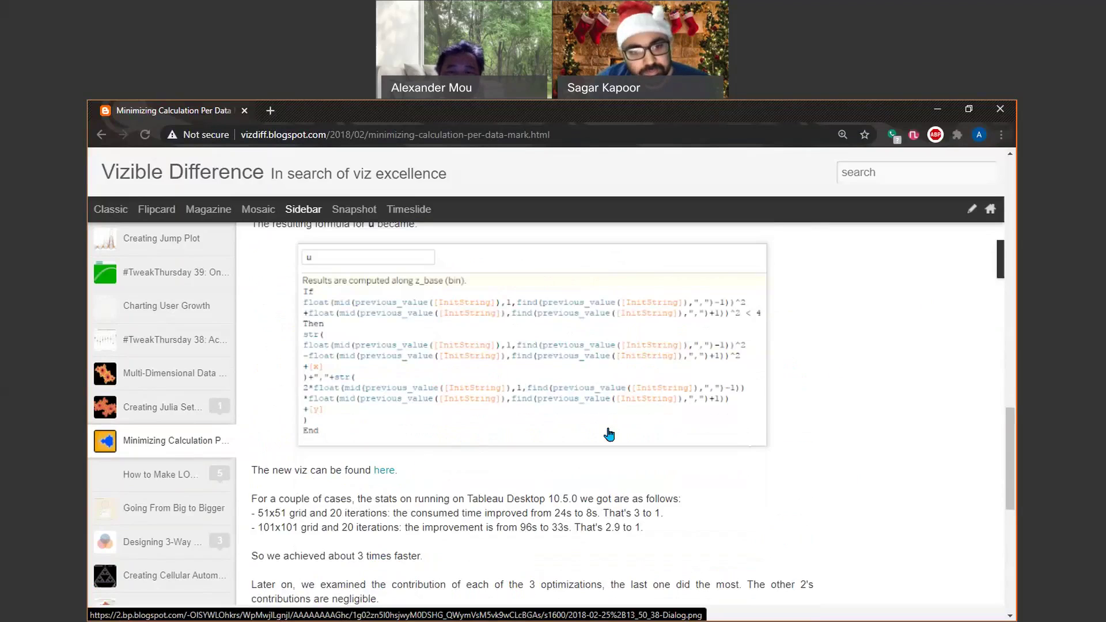
{"action": "scroll", "coordinate": [564, 447], "scroll_direction": "down", "scroll_amount": 1}
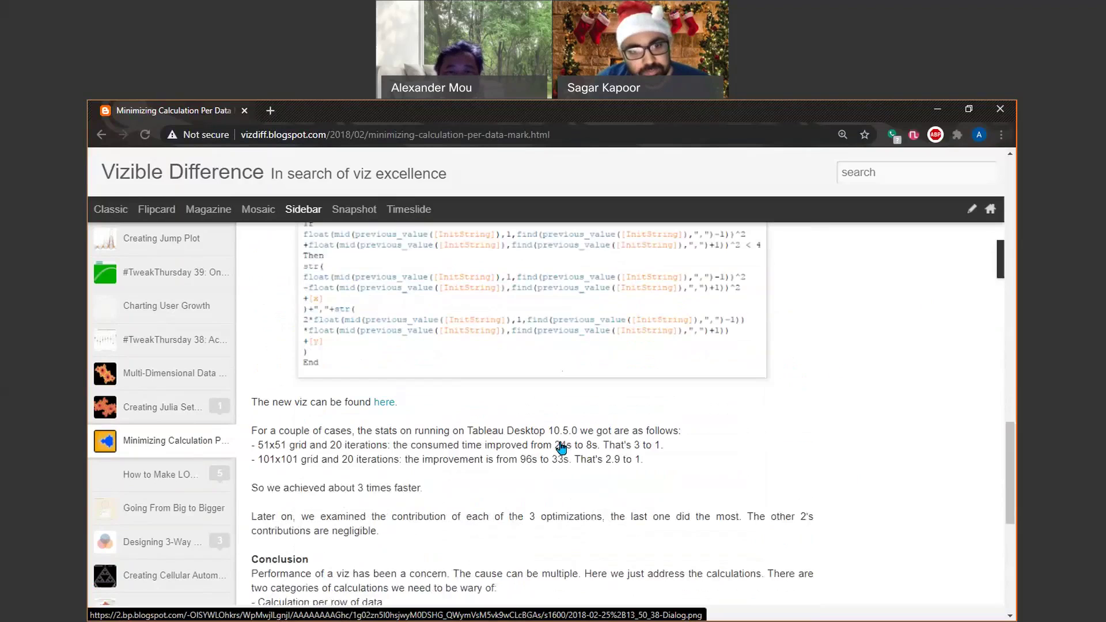
{"action": "scroll", "coordinate": [539, 388], "scroll_direction": "down", "scroll_amount": 2}
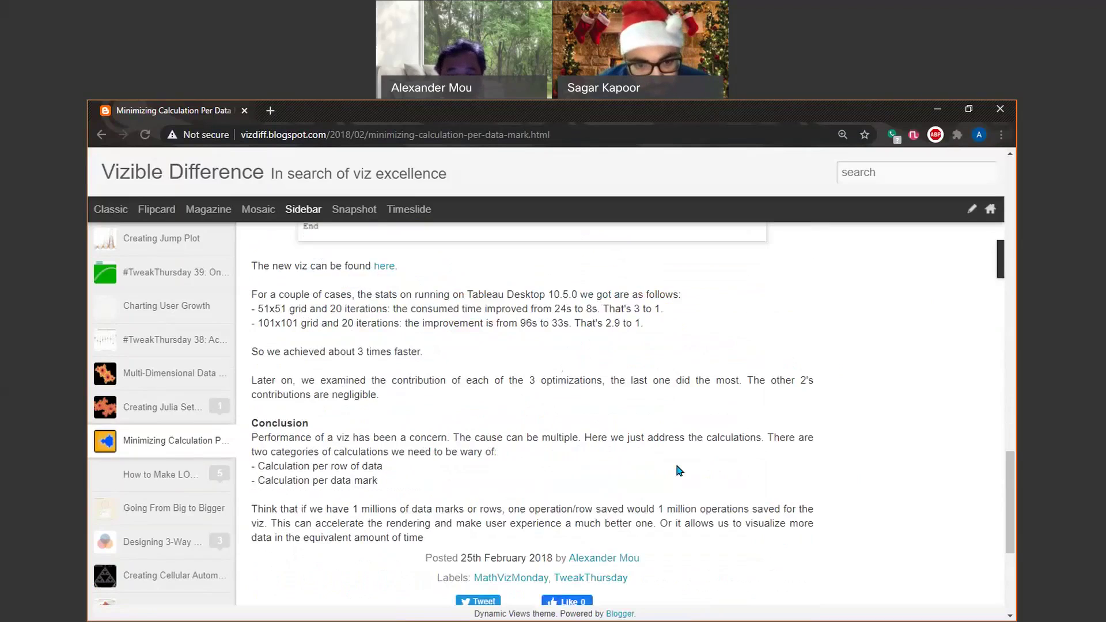
- Filter the blog to posts labelled MathVizMonday and look through the resulting post list
{"action": "left_click", "coordinate": [496, 579]}
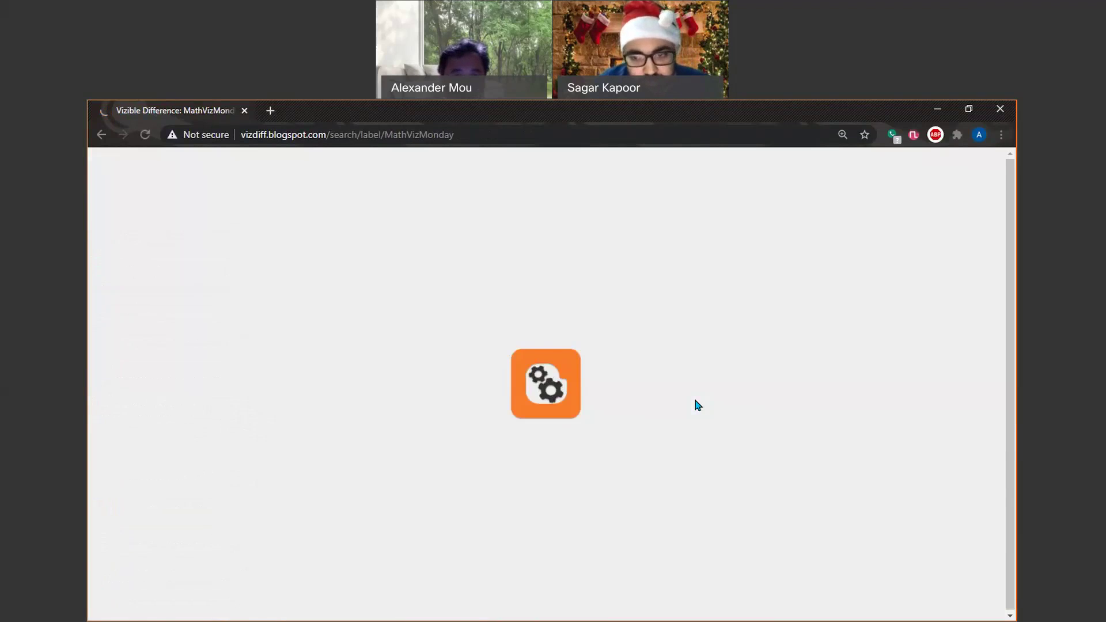
{"action": "scroll", "coordinate": [171, 444], "scroll_direction": "down", "scroll_amount": 2}
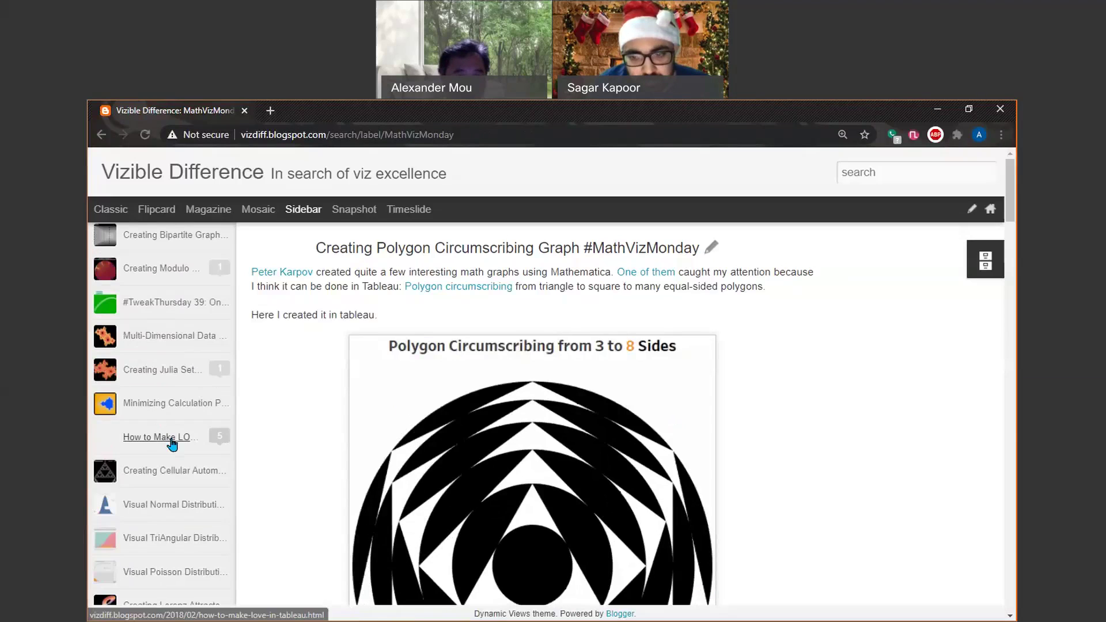
{"action": "scroll", "coordinate": [171, 444], "scroll_direction": "up", "scroll_amount": 2}
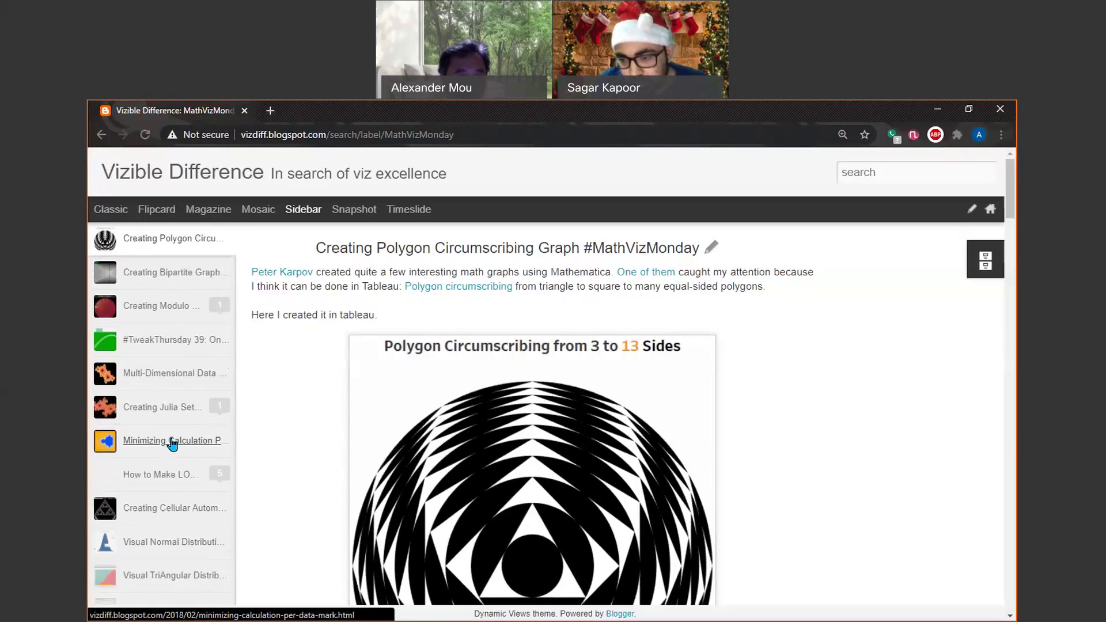
{"action": "scroll", "coordinate": [171, 447], "scroll_direction": "down", "scroll_amount": 1}
{"action": "scroll", "coordinate": [172, 447], "scroll_direction": "down", "scroll_amount": 2}
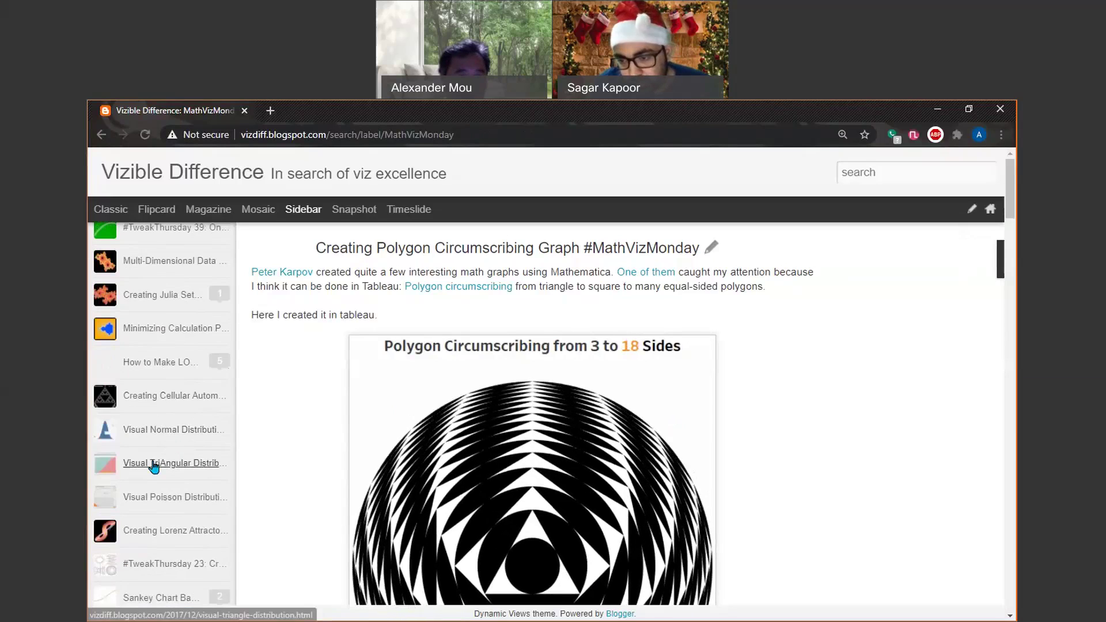
- Open the blog post Creating Cellular Automata in Tableau and examine its Sierpinski Triangle viz and data set section
{"action": "left_click", "coordinate": [156, 398]}
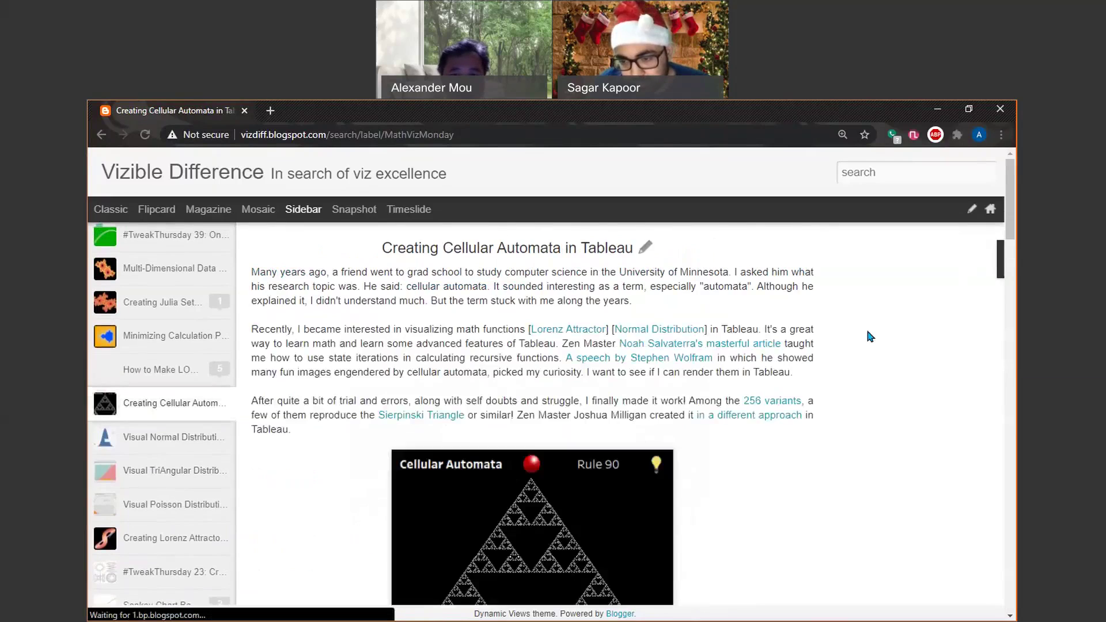
{"action": "scroll", "coordinate": [871, 337], "scroll_direction": "down", "scroll_amount": 2}
{"action": "scroll", "coordinate": [870, 337], "scroll_direction": "down", "scroll_amount": 6}
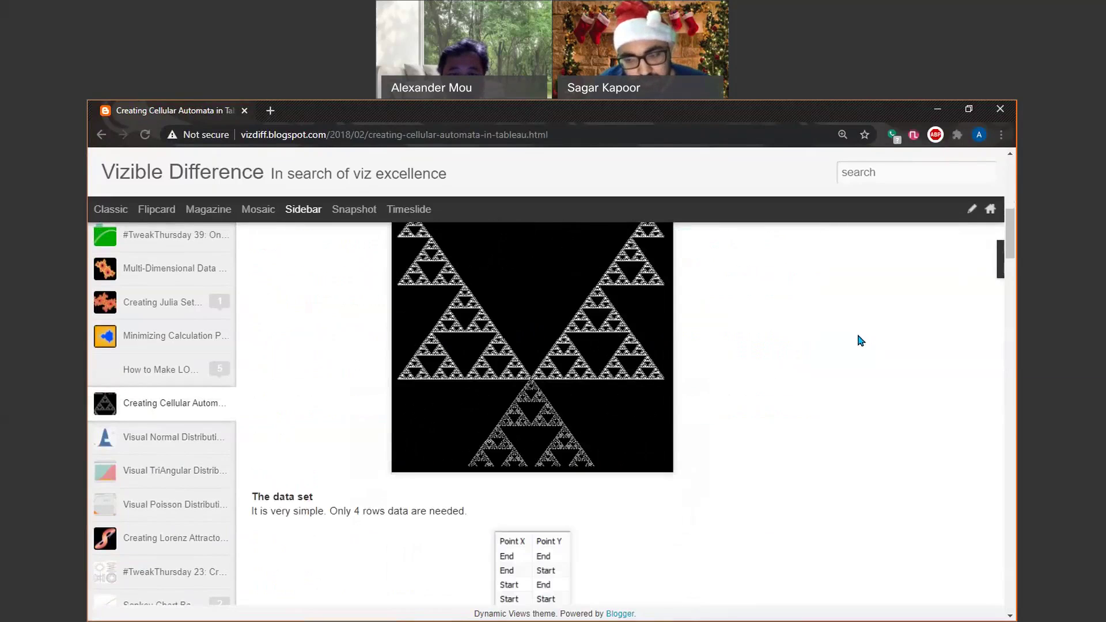
{"action": "scroll", "coordinate": [856, 337], "scroll_direction": "down", "scroll_amount": 6}
{"action": "scroll", "coordinate": [853, 331], "scroll_direction": "up", "scroll_amount": 12}
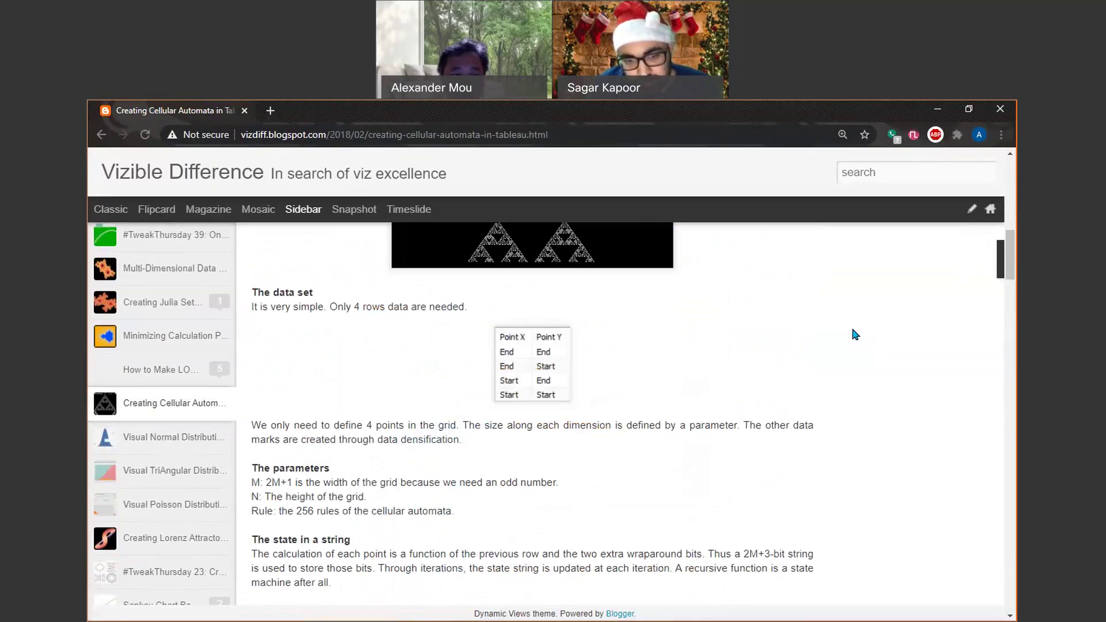
{"action": "scroll", "coordinate": [856, 334], "scroll_direction": "down", "scroll_amount": 1}
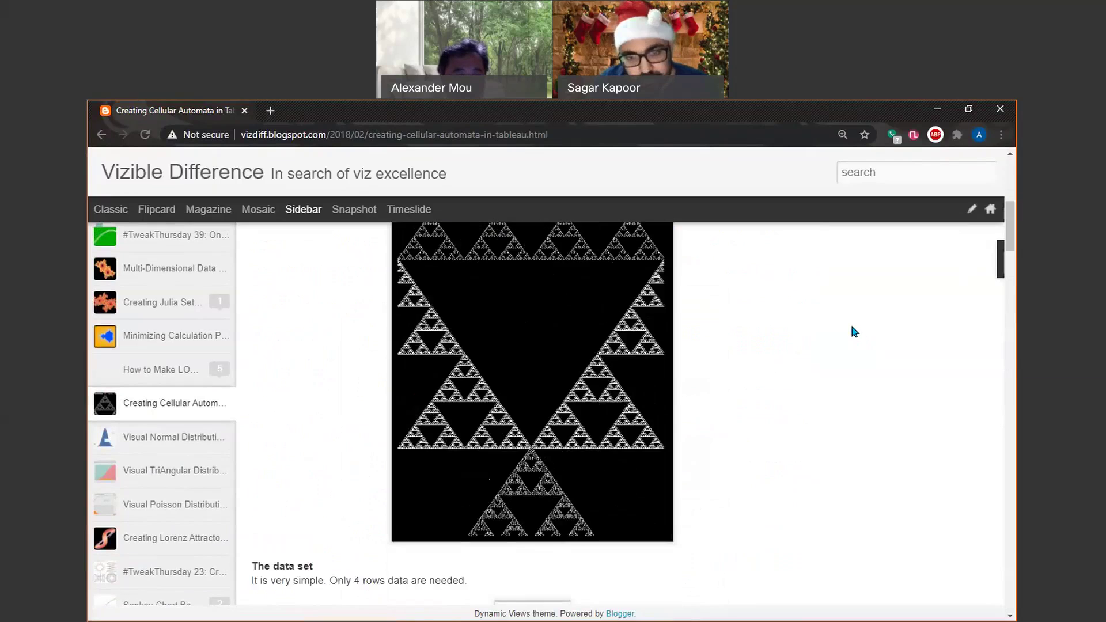
- Open the blog post on creating the Lorenz Attractor natively in Tableau and examine its attractor graph
{"action": "left_click", "coordinate": [189, 538]}
{"action": "scroll", "coordinate": [844, 293], "scroll_direction": "down", "scroll_amount": 4}
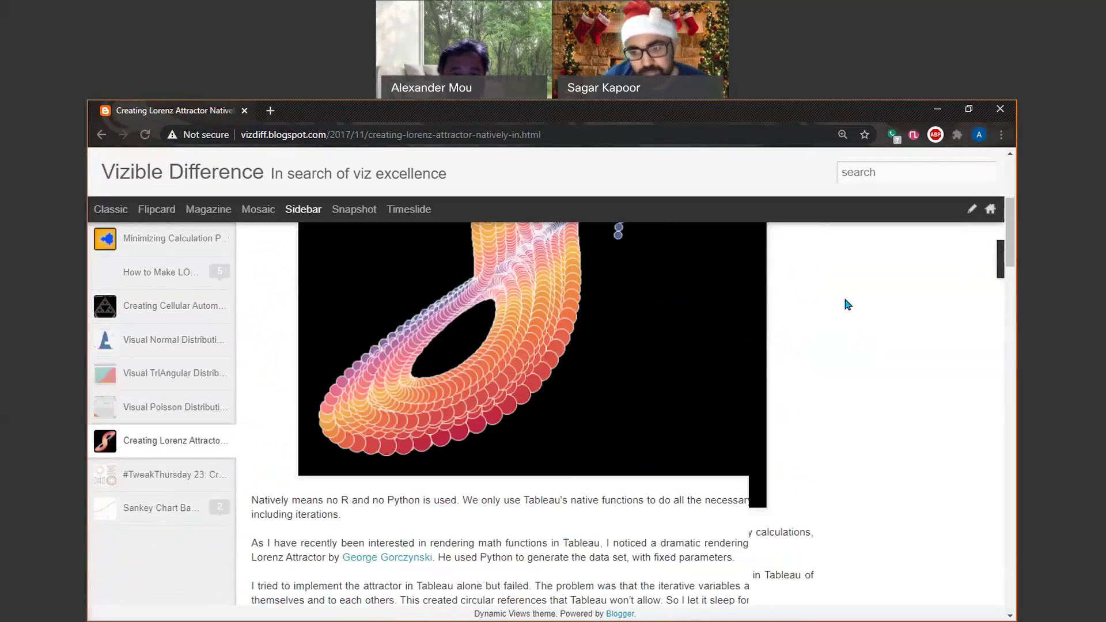
{"action": "scroll", "coordinate": [845, 295], "scroll_direction": "up", "scroll_amount": 3}
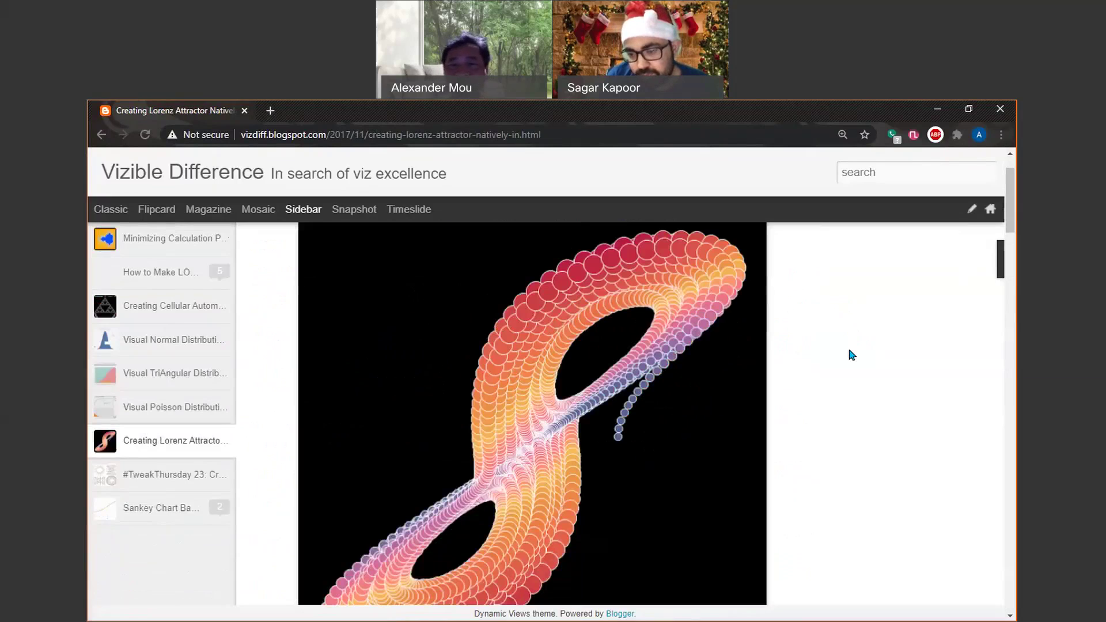
{"action": "scroll", "coordinate": [782, 357], "scroll_direction": "down", "scroll_amount": 2}
{"action": "scroll", "coordinate": [774, 359], "scroll_direction": "down", "scroll_amount": 1}
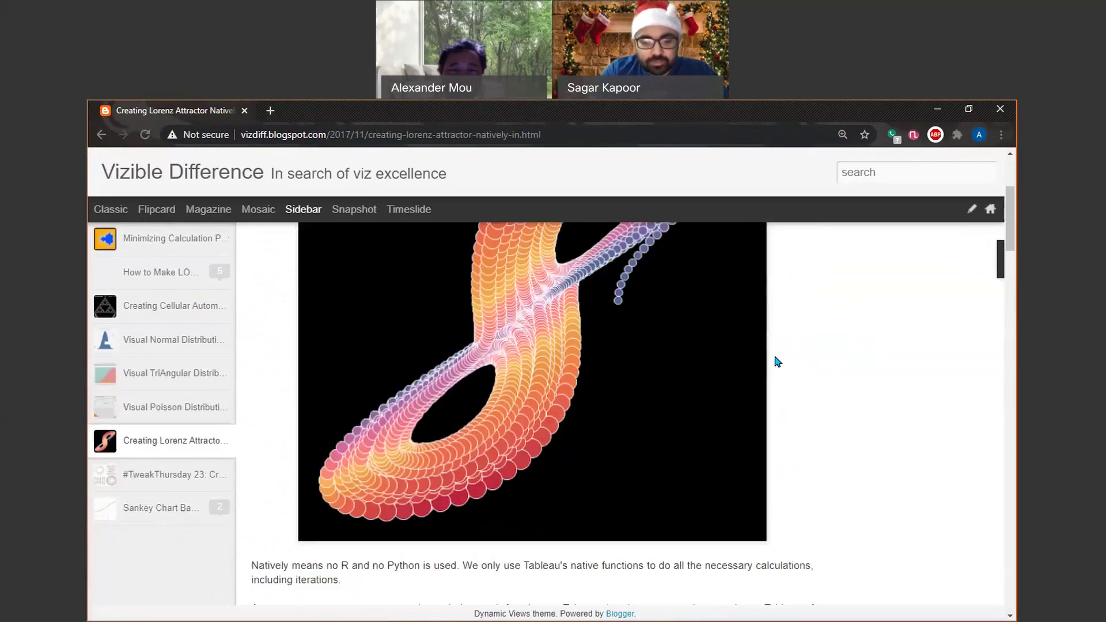
{"action": "scroll", "coordinate": [777, 362], "scroll_direction": "up", "scroll_amount": 1}
{"action": "scroll", "coordinate": [778, 361], "scroll_direction": "up", "scroll_amount": 1}
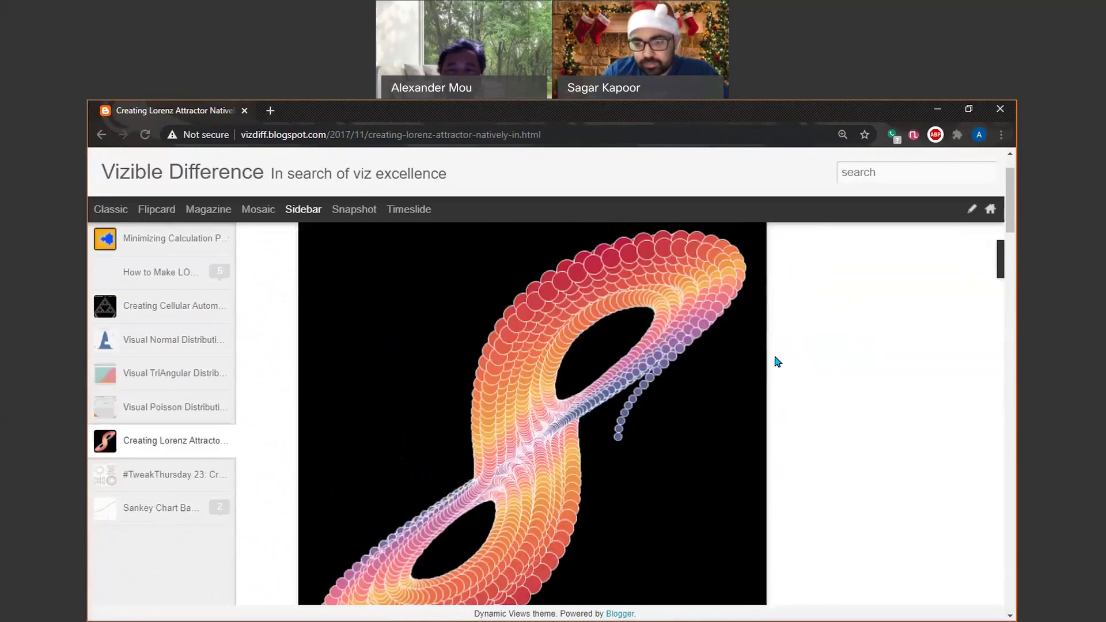
{"action": "scroll", "coordinate": [674, 382], "scroll_direction": "down", "scroll_amount": 1}
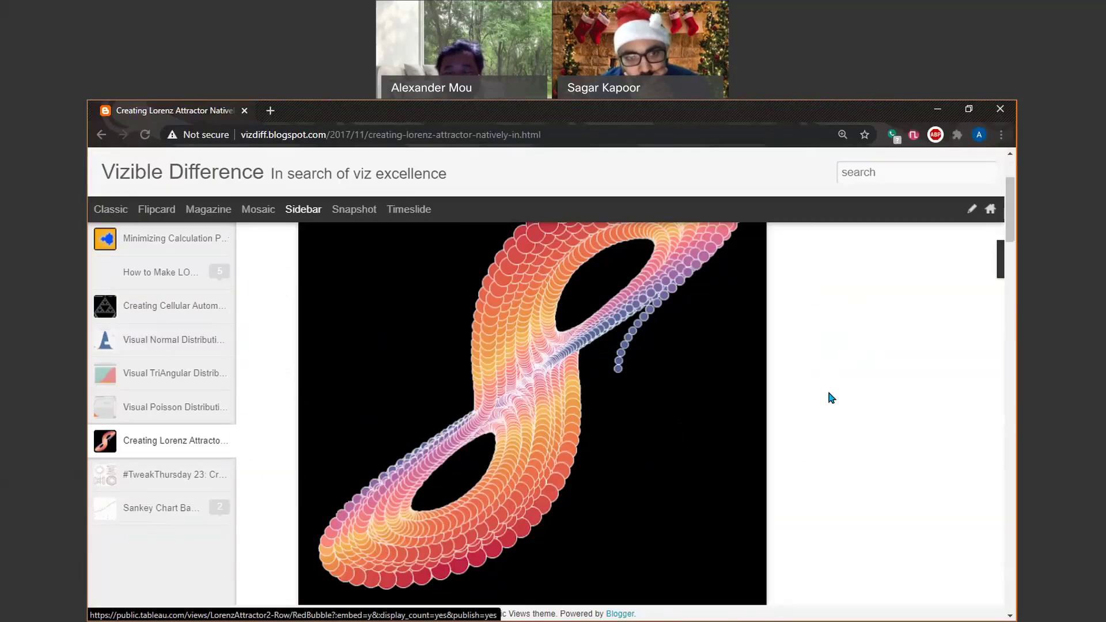
{"action": "scroll", "coordinate": [836, 384], "scroll_direction": "down", "scroll_amount": 1}
{"action": "scroll", "coordinate": [835, 387], "scroll_direction": "up", "scroll_amount": 1}
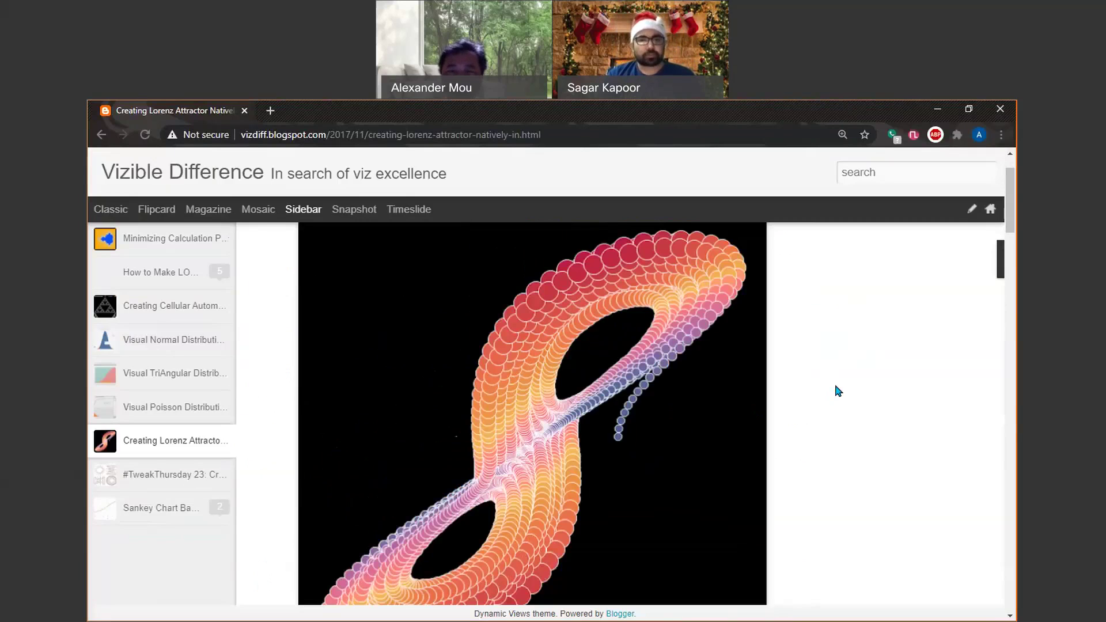
{"action": "scroll", "coordinate": [839, 392], "scroll_direction": "down", "scroll_amount": 1}
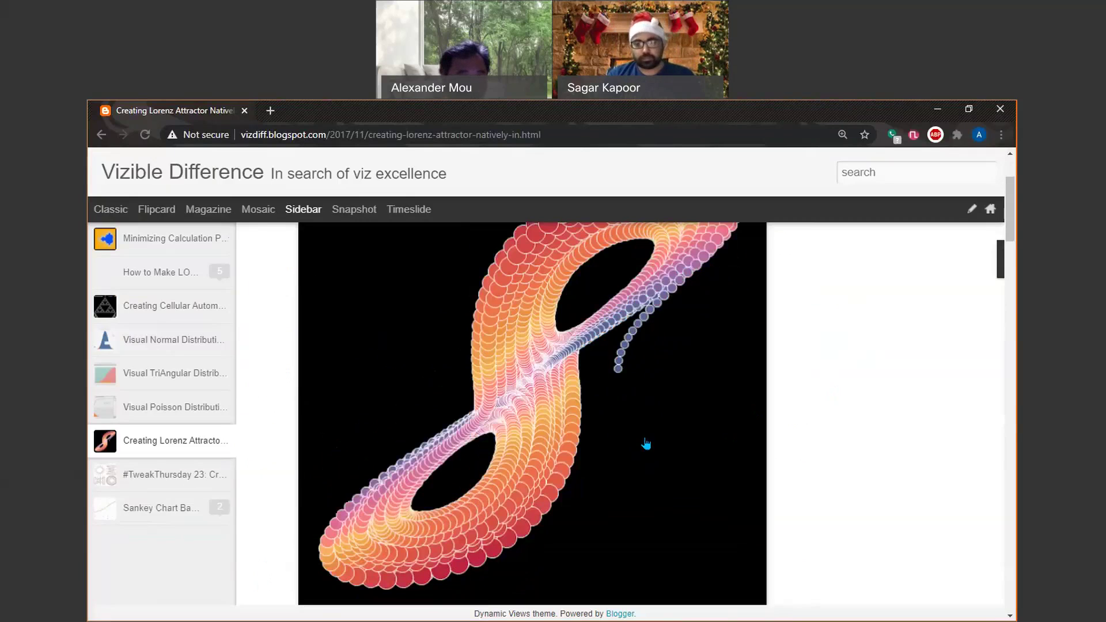
- Look through the remaining MathVizMonday posts listed around the Lorenz Attractor post
{"action": "scroll", "coordinate": [224, 458], "scroll_direction": "down", "scroll_amount": 1}
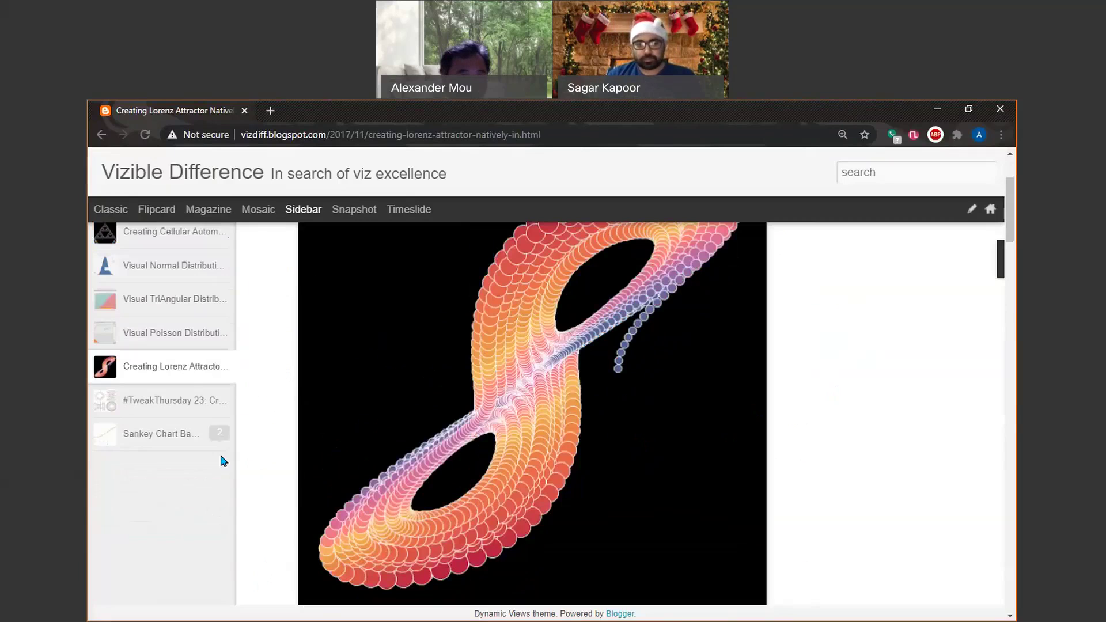
{"action": "scroll", "coordinate": [223, 461], "scroll_direction": "up", "scroll_amount": 2}
{"action": "scroll", "coordinate": [222, 462], "scroll_direction": "up", "scroll_amount": 1}
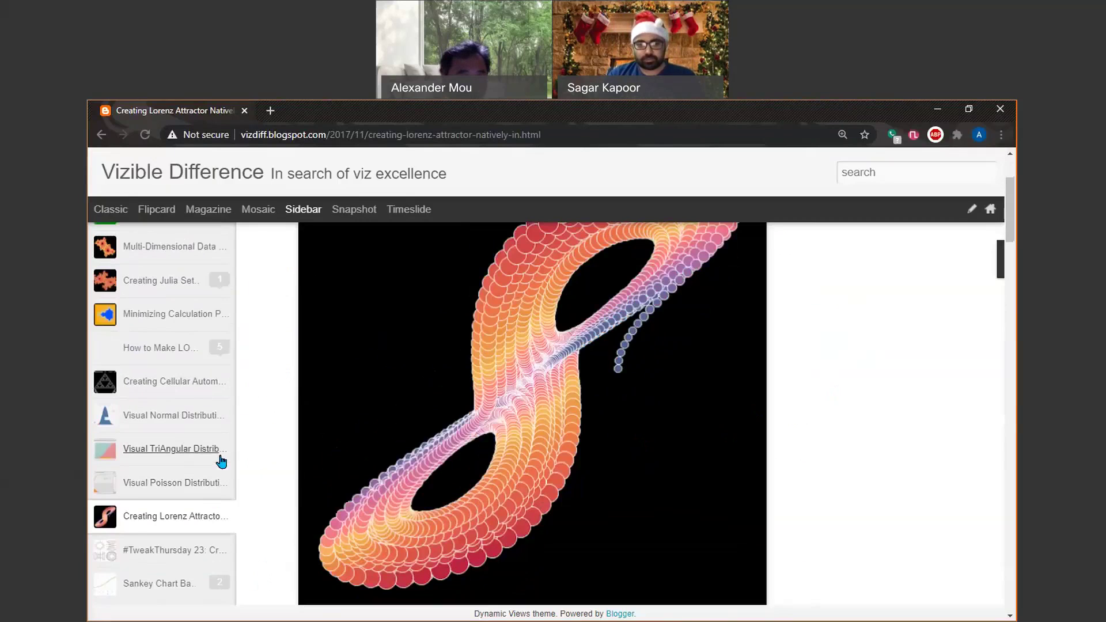
- Open the blog post How to Make LOVE in Tableau and examine its Valentine's Day viz, letter equations and construction steps
{"action": "left_click", "coordinate": [164, 350]}
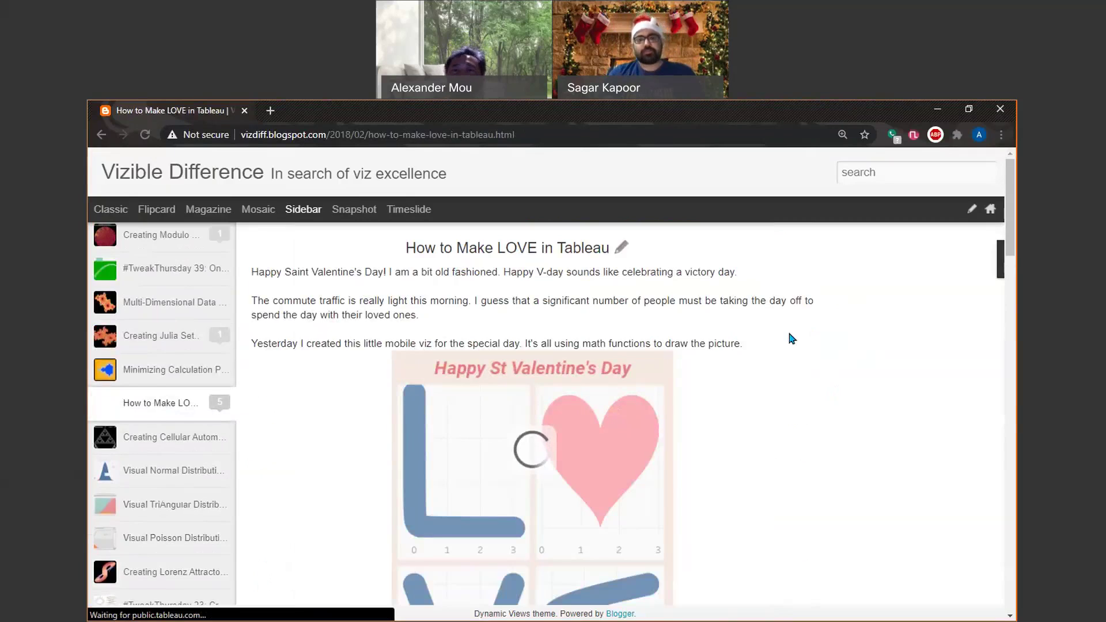
{"action": "scroll", "coordinate": [755, 358], "scroll_direction": "down", "scroll_amount": 1}
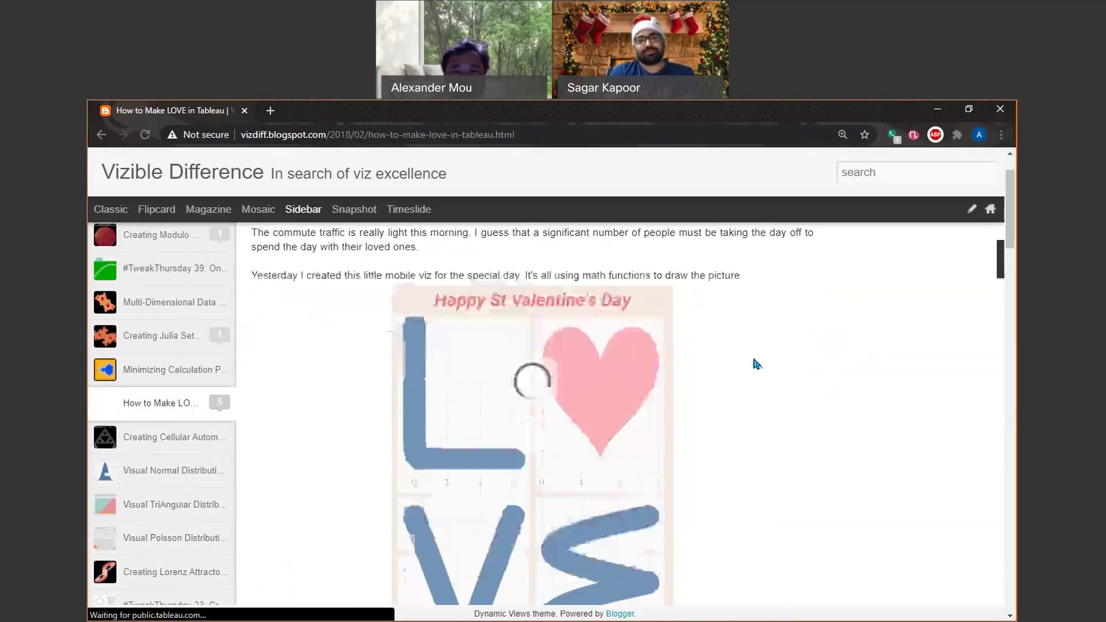
{"action": "scroll", "coordinate": [752, 354], "scroll_direction": "up", "scroll_amount": 1}
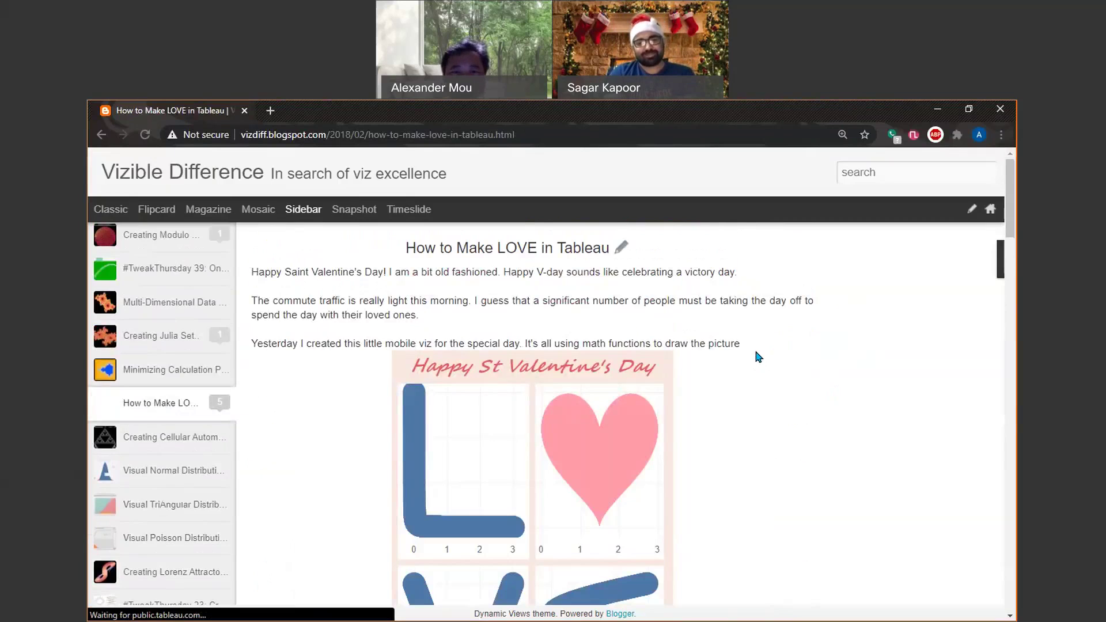
{"action": "scroll", "coordinate": [705, 355], "scroll_direction": "down", "scroll_amount": 2}
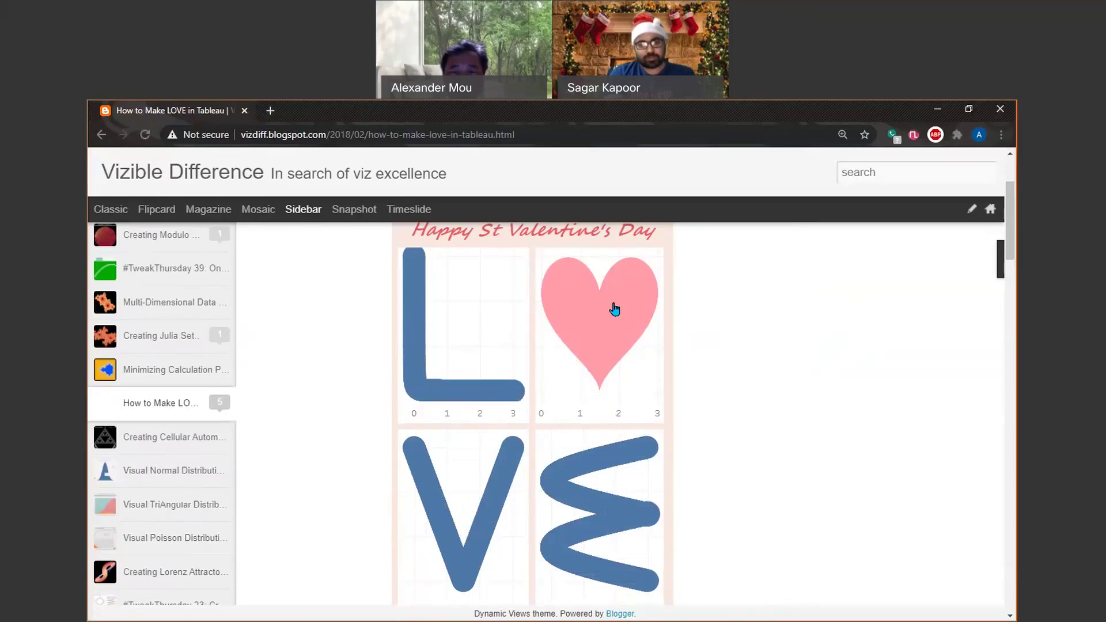
{"action": "scroll", "coordinate": [615, 309], "scroll_direction": "down", "scroll_amount": 3}
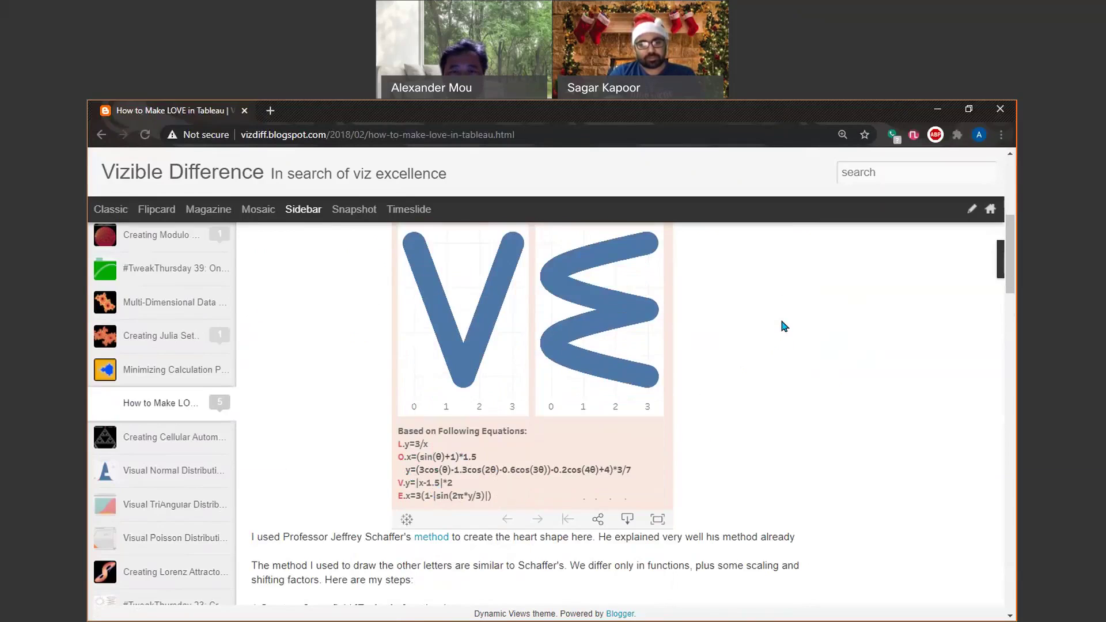
{"action": "scroll", "coordinate": [780, 318], "scroll_direction": "down", "scroll_amount": 4}
{"action": "scroll", "coordinate": [782, 323], "scroll_direction": "up", "scroll_amount": 5}
{"action": "scroll", "coordinate": [782, 330], "scroll_direction": "up", "scroll_amount": 2}
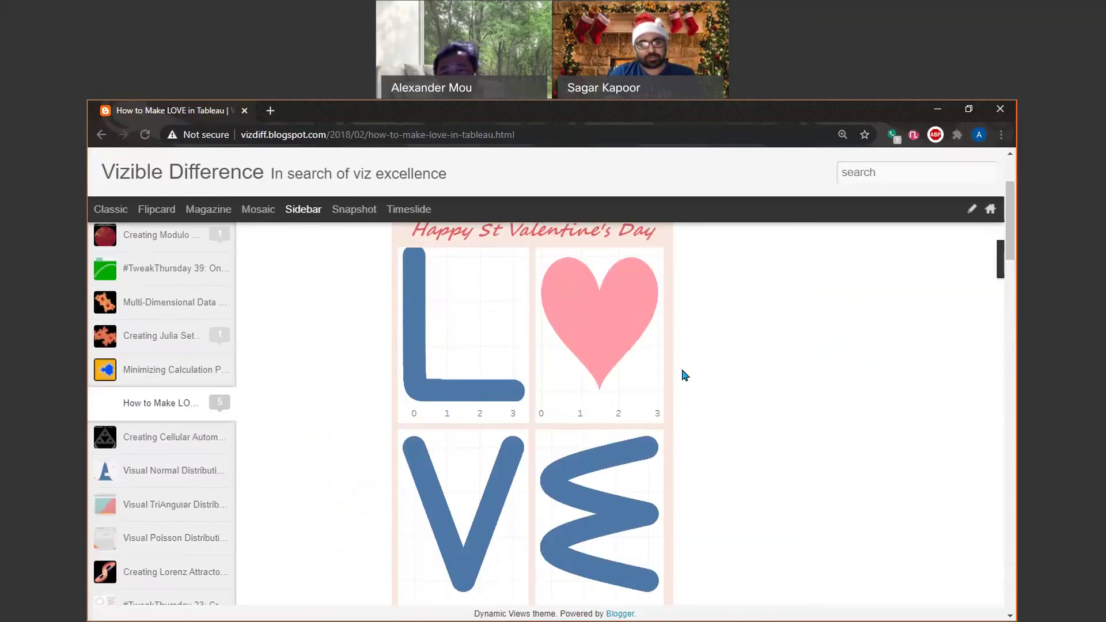
{"action": "scroll", "coordinate": [768, 396], "scroll_direction": "down", "scroll_amount": 2}
{"action": "scroll", "coordinate": [723, 420], "scroll_direction": "down", "scroll_amount": 2}
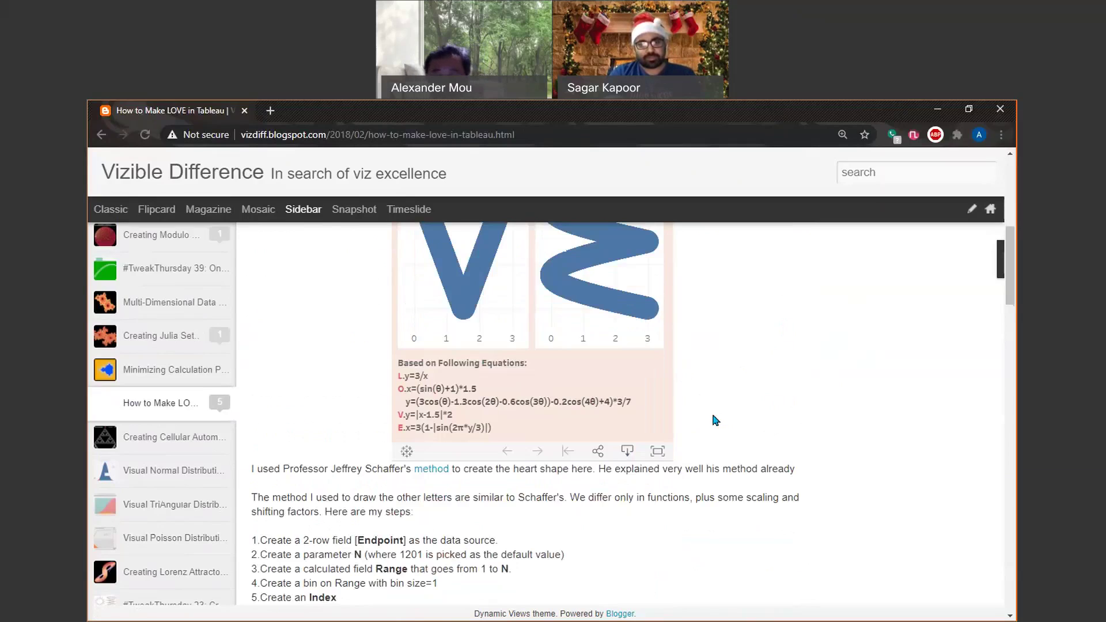
{"action": "scroll", "coordinate": [704, 413], "scroll_direction": "down", "scroll_amount": 2}
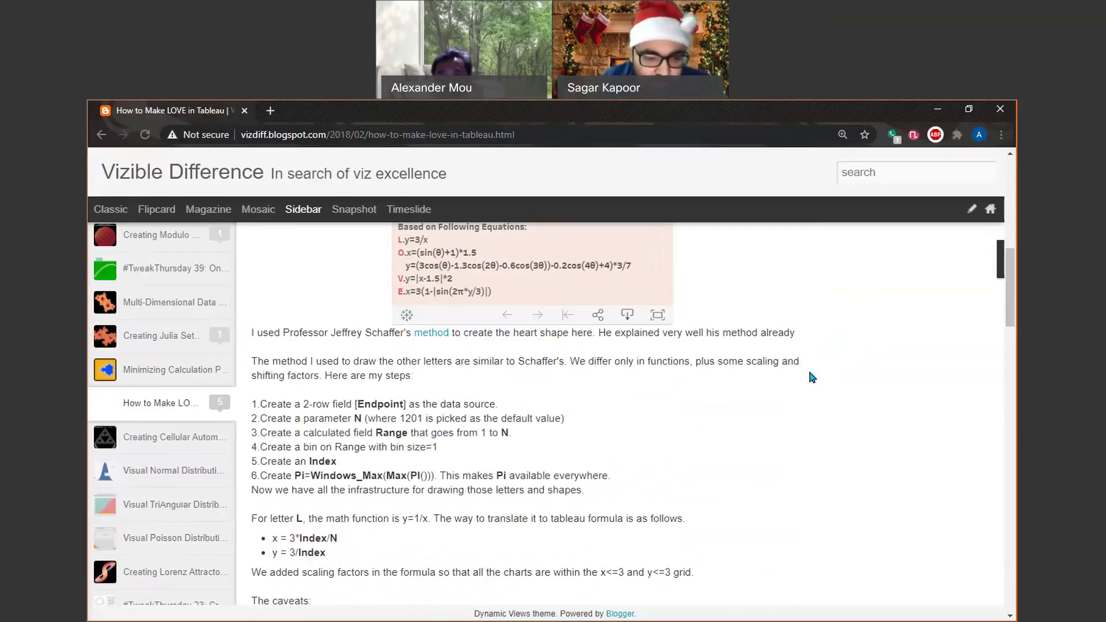